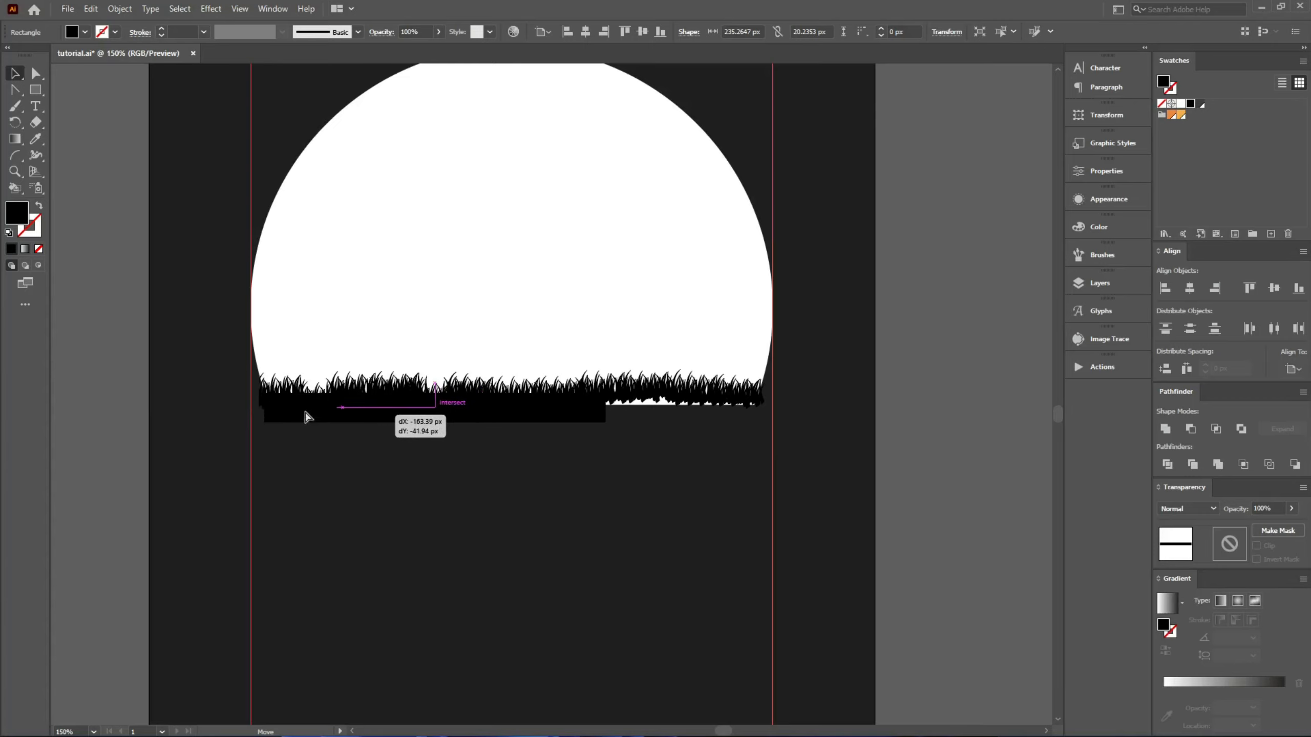
# Align the black rectangle under the grass with the grass's left end and stretch it to the grass's right end
pyautogui.scroll(6, 281, 407)
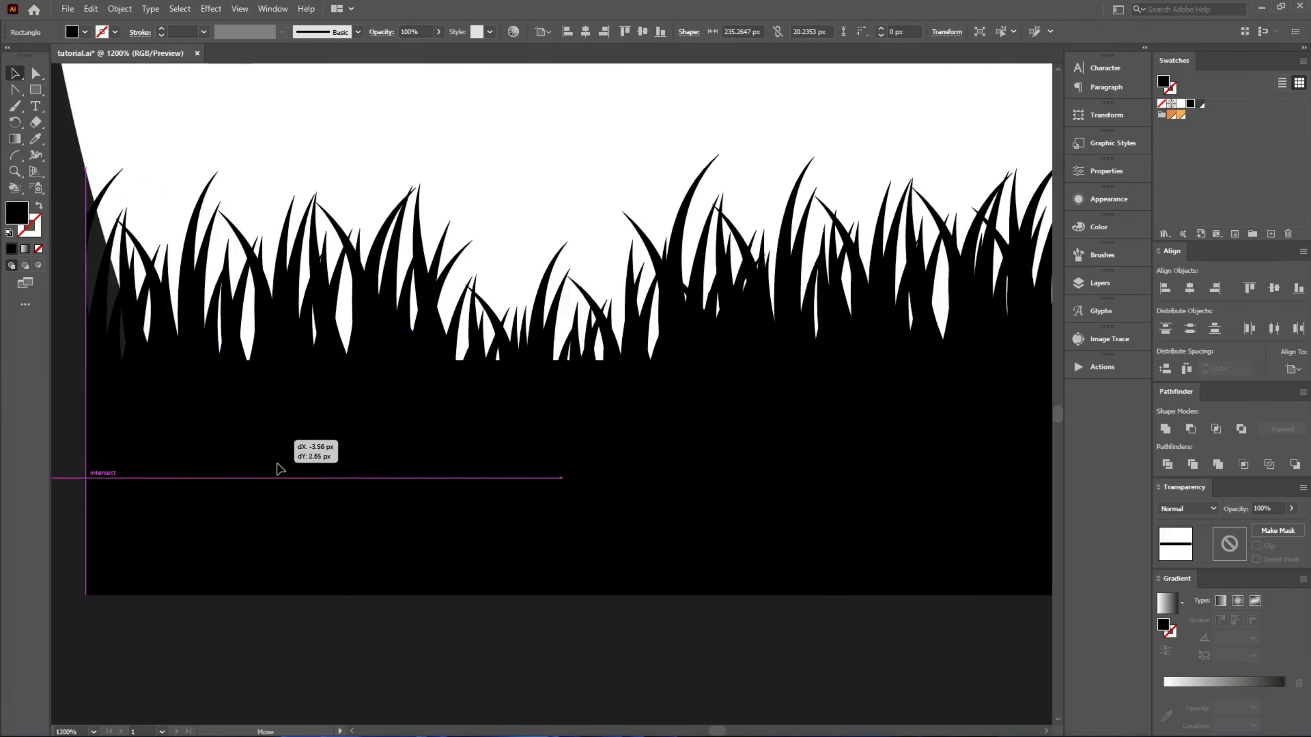
pyautogui.scroll(-4, 238, 461)
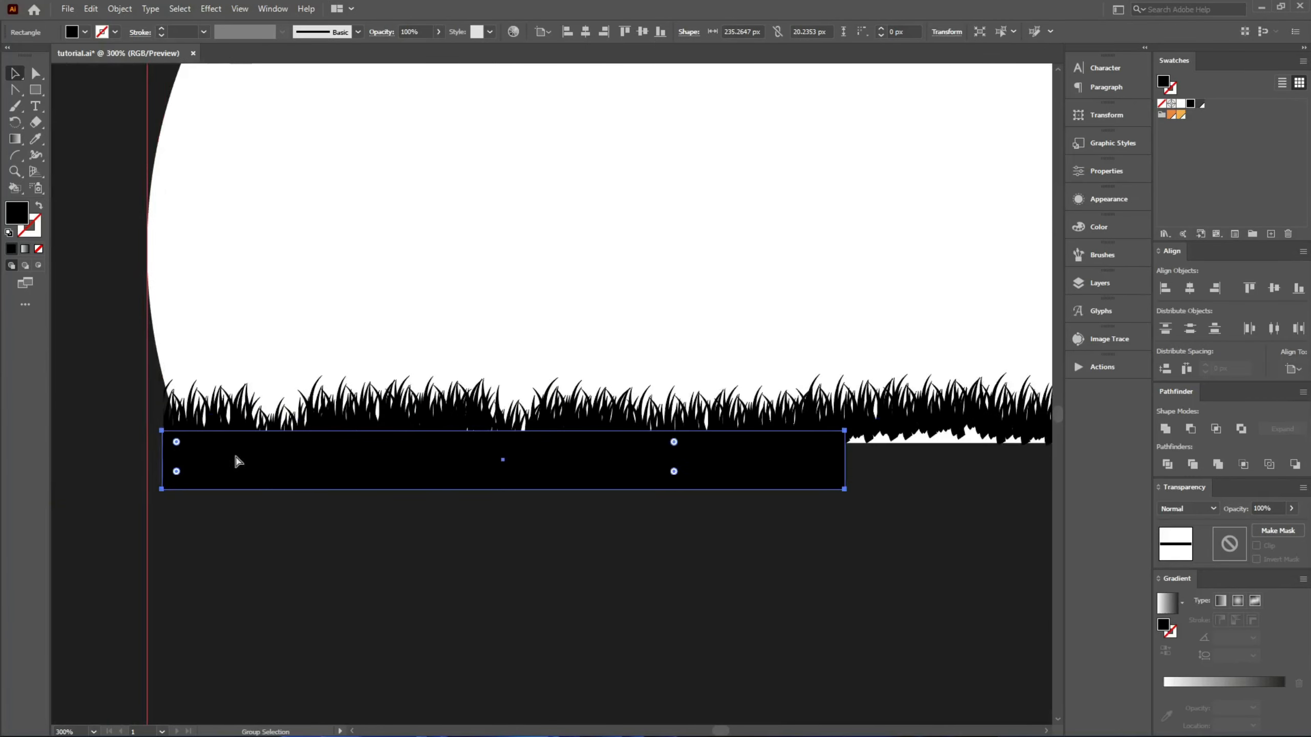
pyautogui.moveTo(742, 544); pyautogui.dragTo(134, 499)
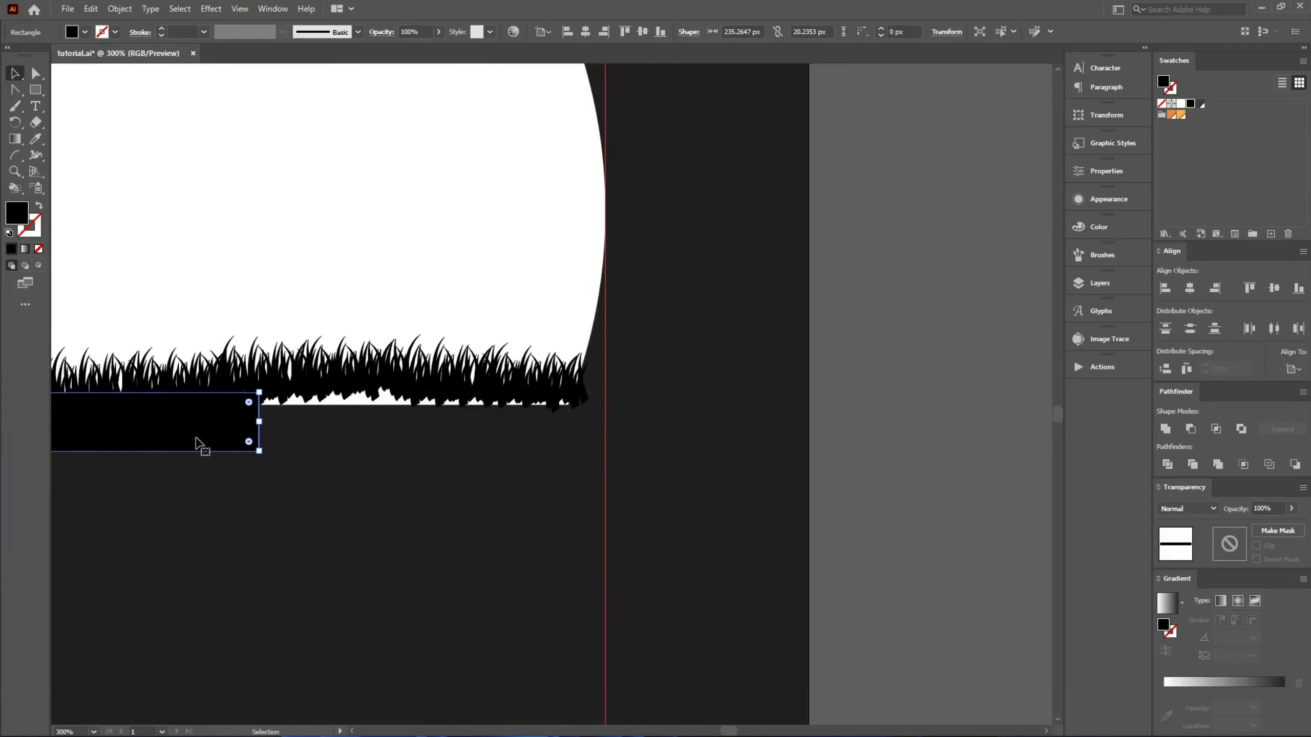
pyautogui.moveTo(259, 422); pyautogui.dragTo(589, 426)
pyautogui.click(705, 454)
# Reposition grass clumps inside the grass group to close the white gaps above the black base
pyautogui.scroll(6, 620, 454)
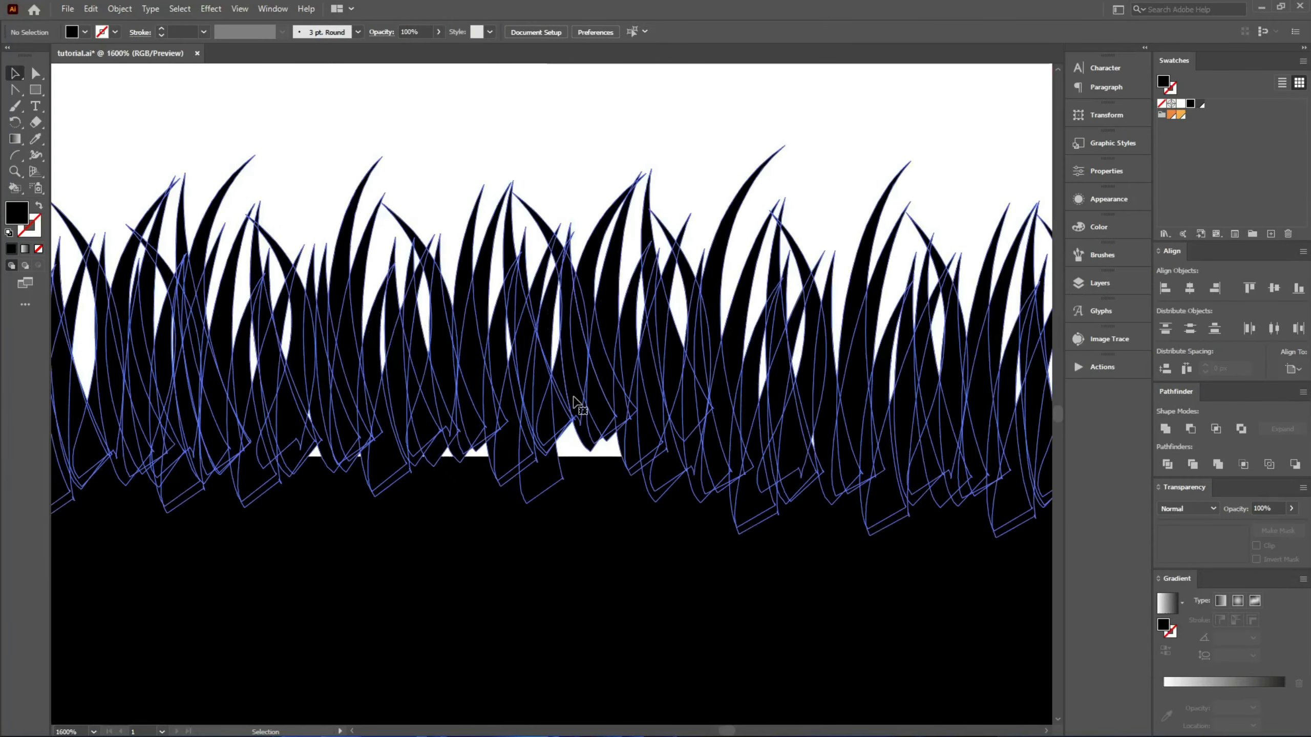
pyautogui.moveTo(577, 404); pyautogui.dragTo(697, 416)
pyautogui.scroll(-3, 723, 416)
pyautogui.scroll(-1, 253, 423)
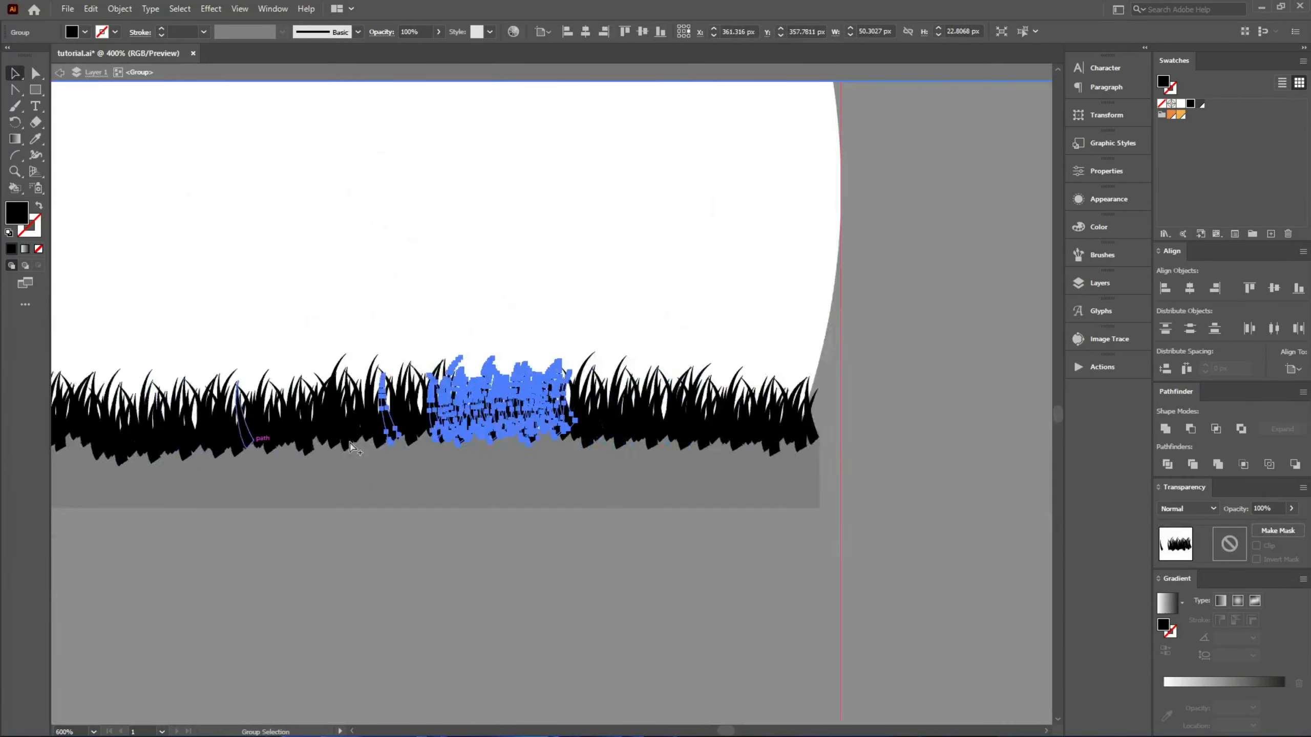
pyautogui.scroll(-1, 300, 431)
pyautogui.scroll(1, 61, 439)
pyautogui.moveTo(404, 415); pyautogui.dragTo(644, 414)
pyautogui.moveTo(484, 434); pyautogui.dragTo(479, 410)
pyautogui.moveTo(199, 450); pyautogui.dragTo(489, 434)
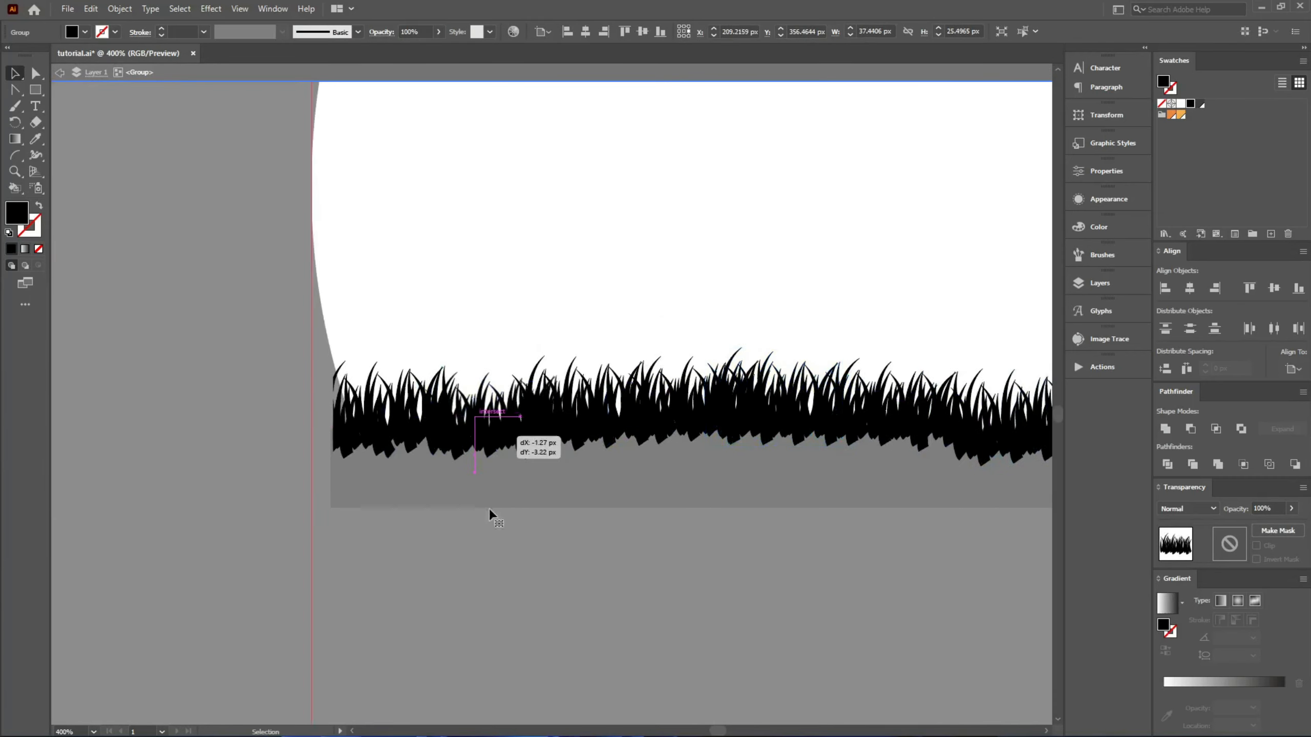
pyautogui.doubleClick(490, 613)
# Place the iron fence artwork over the left part of the white moon and scale it down to under half size
pyautogui.scroll(-3, 104, 529)
pyautogui.scroll(-1, 110, 534)
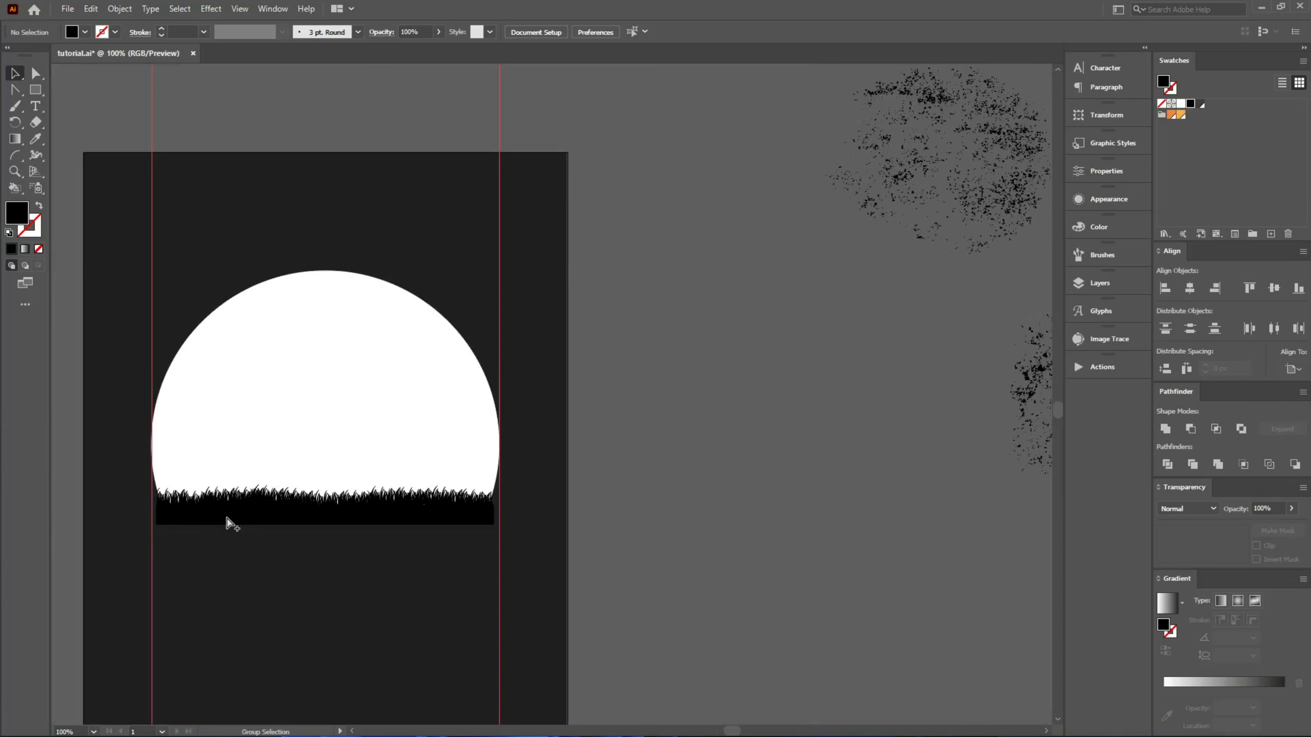
pyautogui.scroll(-2, 232, 524)
pyautogui.scroll(-2, 923, 506)
pyautogui.click(923, 507)
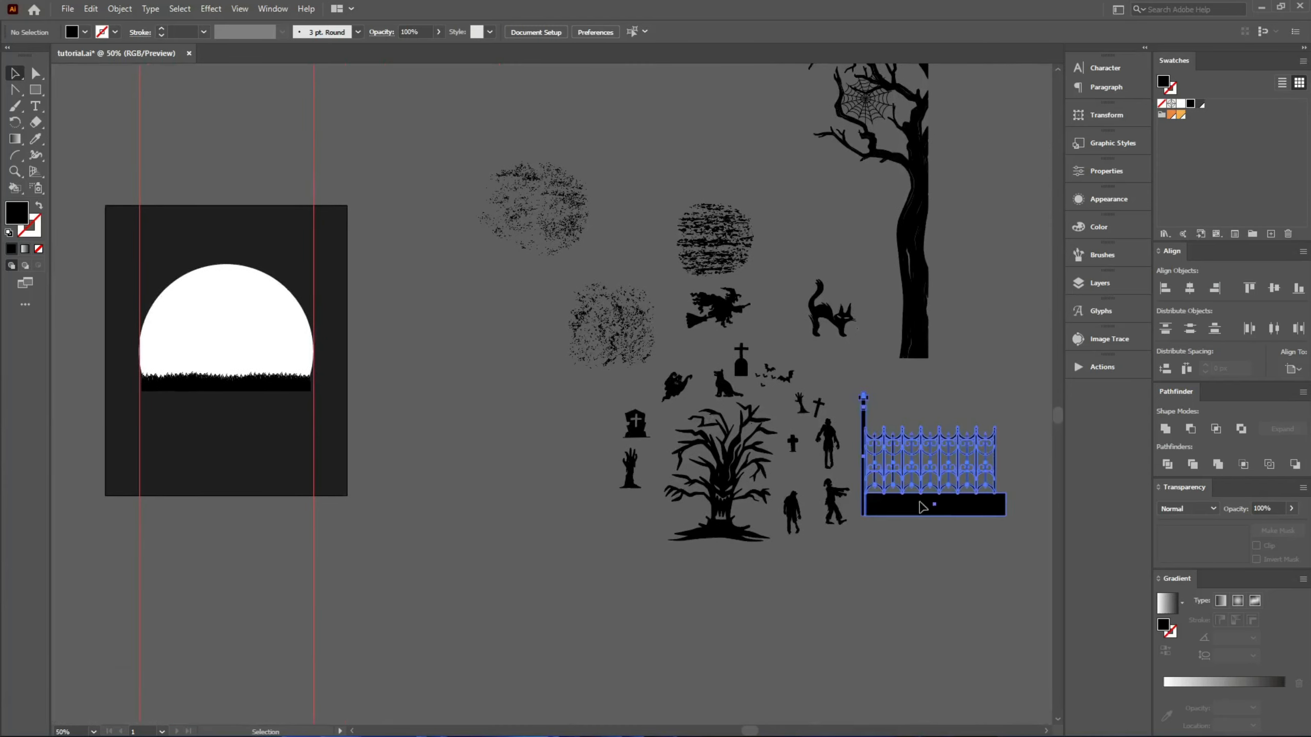
pyautogui.moveTo(923, 507); pyautogui.dragTo(172, 366)
pyautogui.scroll(3, 103, 329)
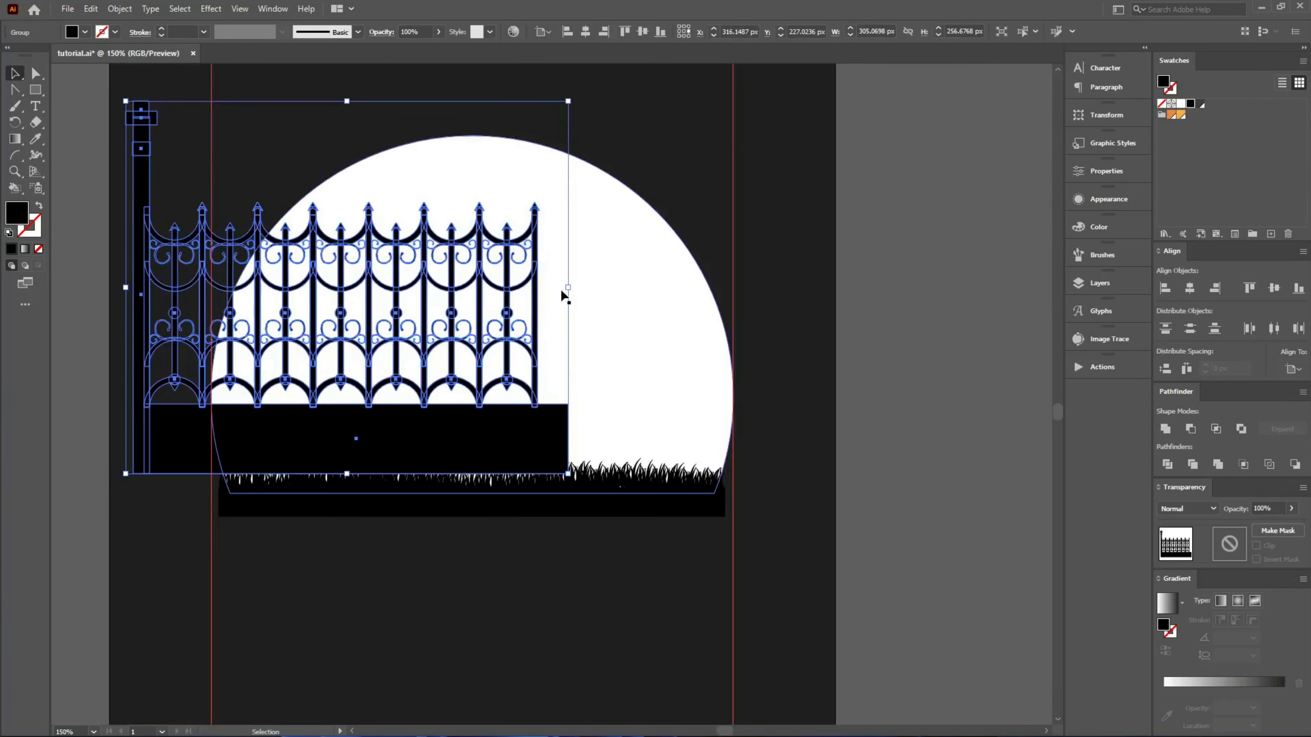
pyautogui.moveTo(566, 285); pyautogui.dragTo(320, 287)
pyautogui.click(670, 310)
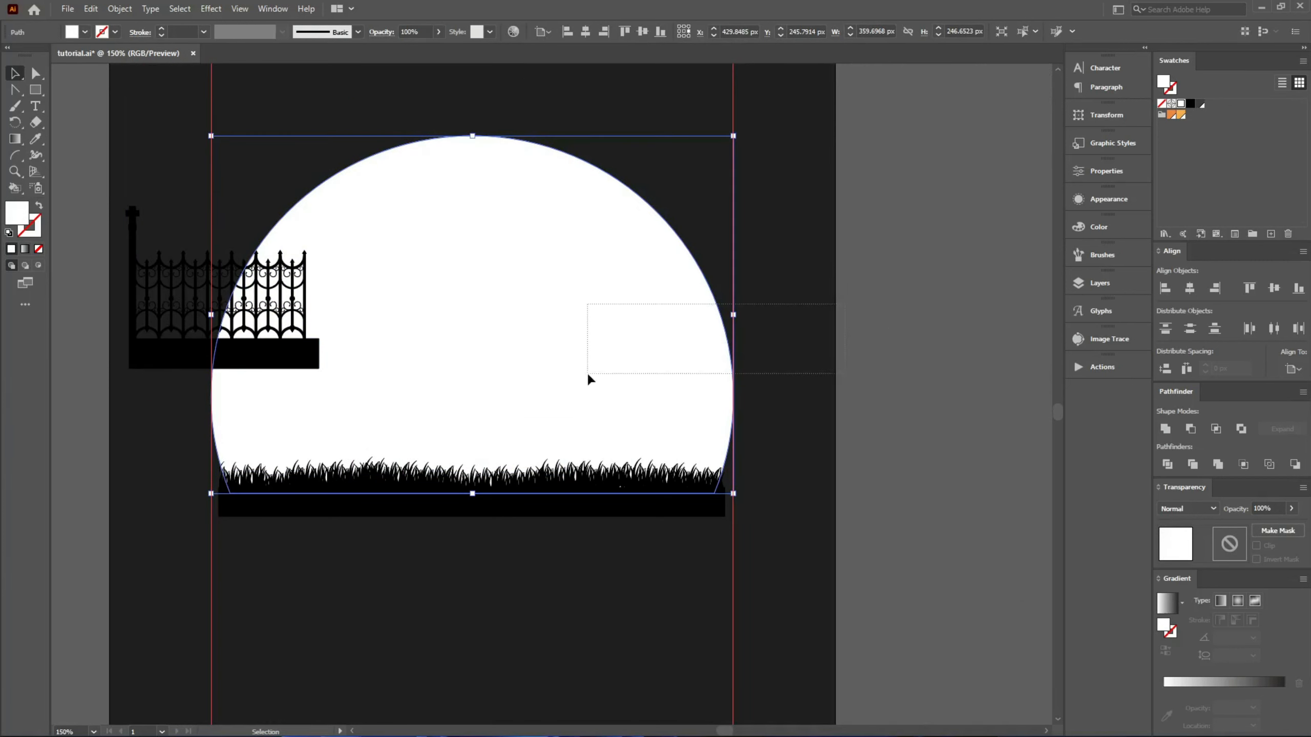
pyautogui.click(787, 349)
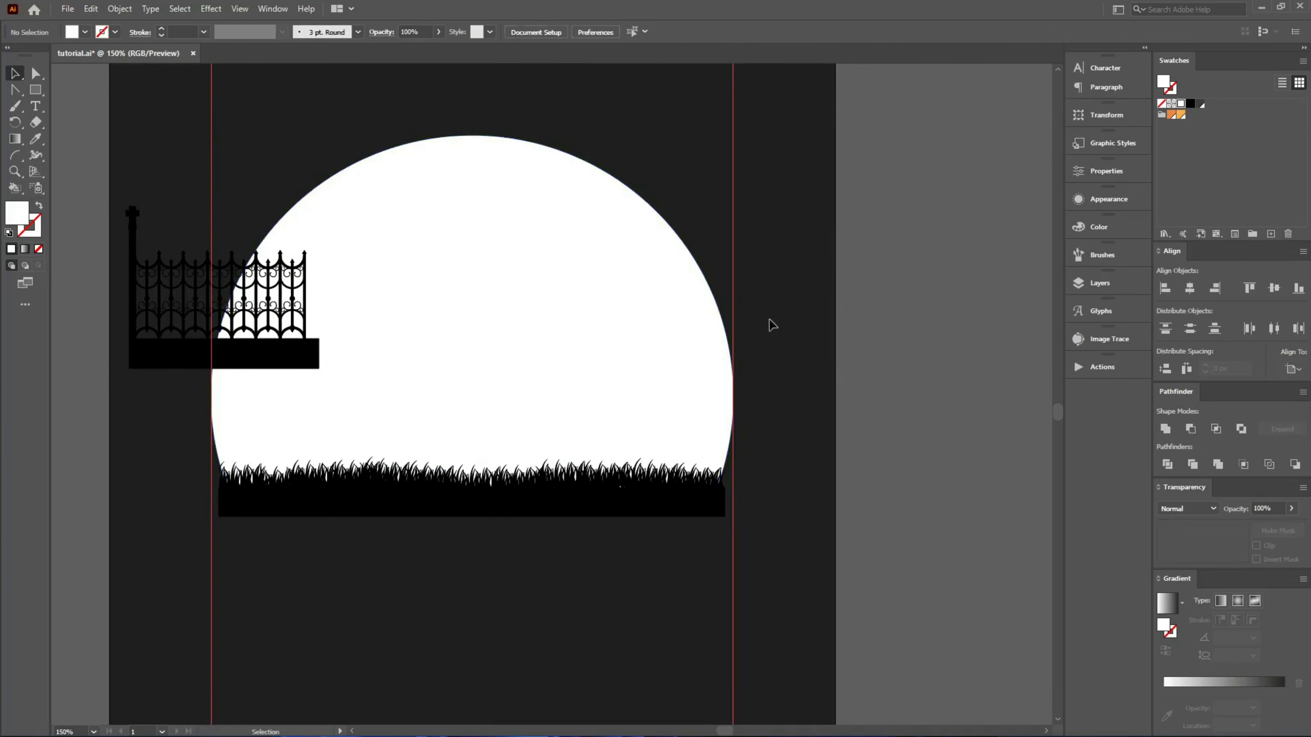
# Set the fence on the grass at the moon's left edge and delete the solid black block beneath its bars
pyautogui.moveTo(272, 349); pyautogui.dragTo(353, 461)
pyautogui.click(287, 468)
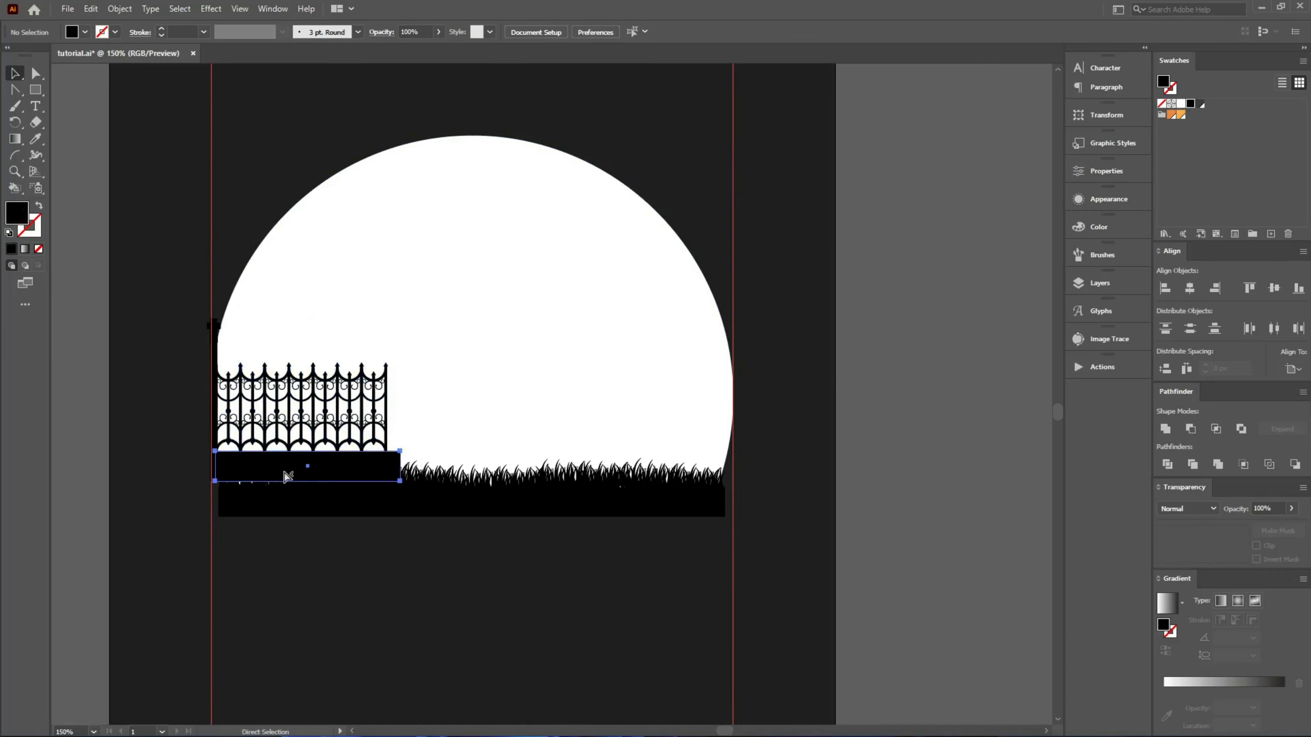
pyautogui.press('Delete')
pyautogui.scroll(2, 128, 488)
pyautogui.press('v')
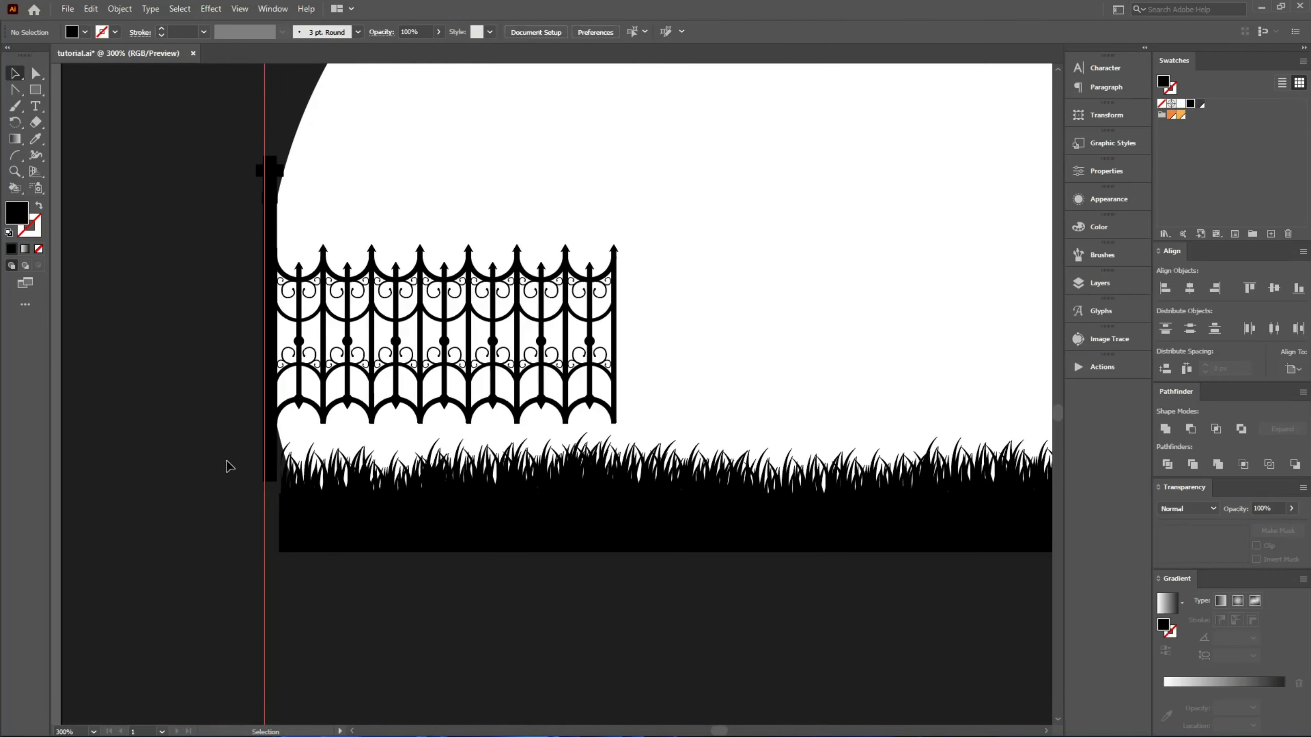
# Reflect the fence across the vertical axis and lower it into the grass, with its bars starting at the moon's left edge
pyautogui.click(398, 397)
pyautogui.press('o')
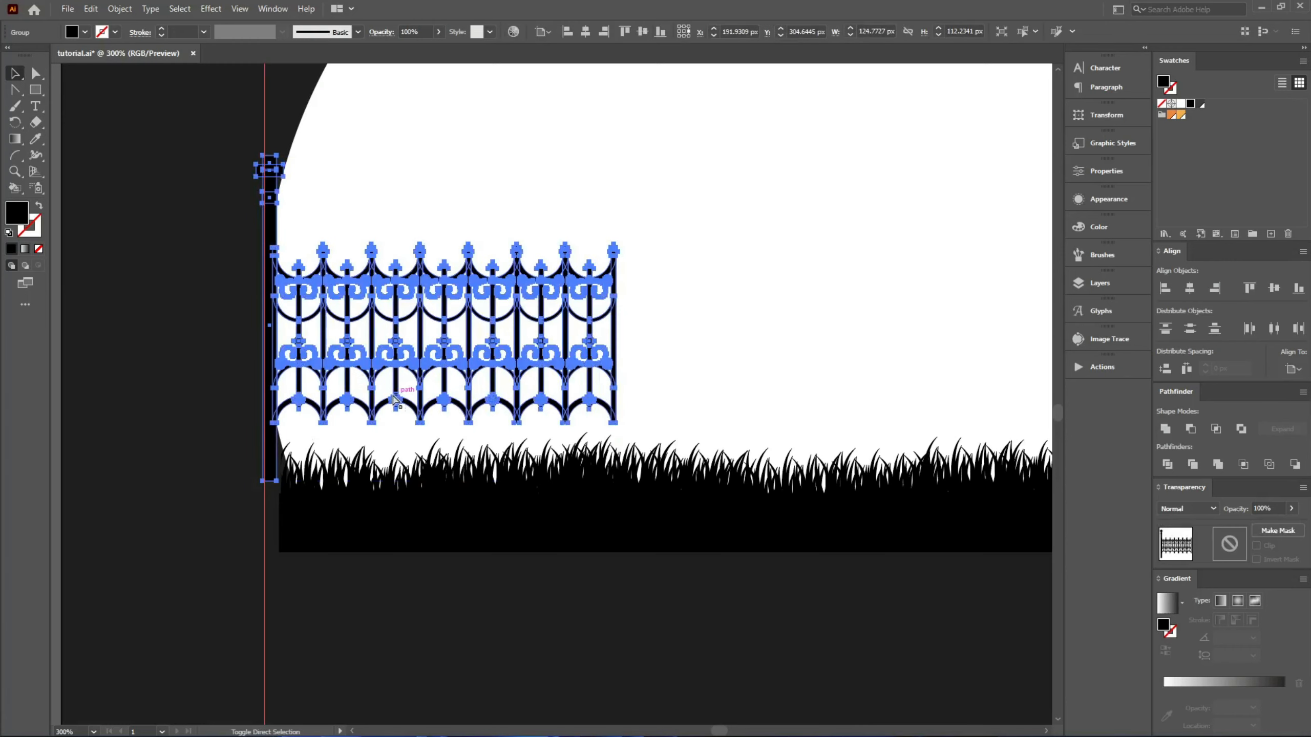
pyautogui.press('Return')
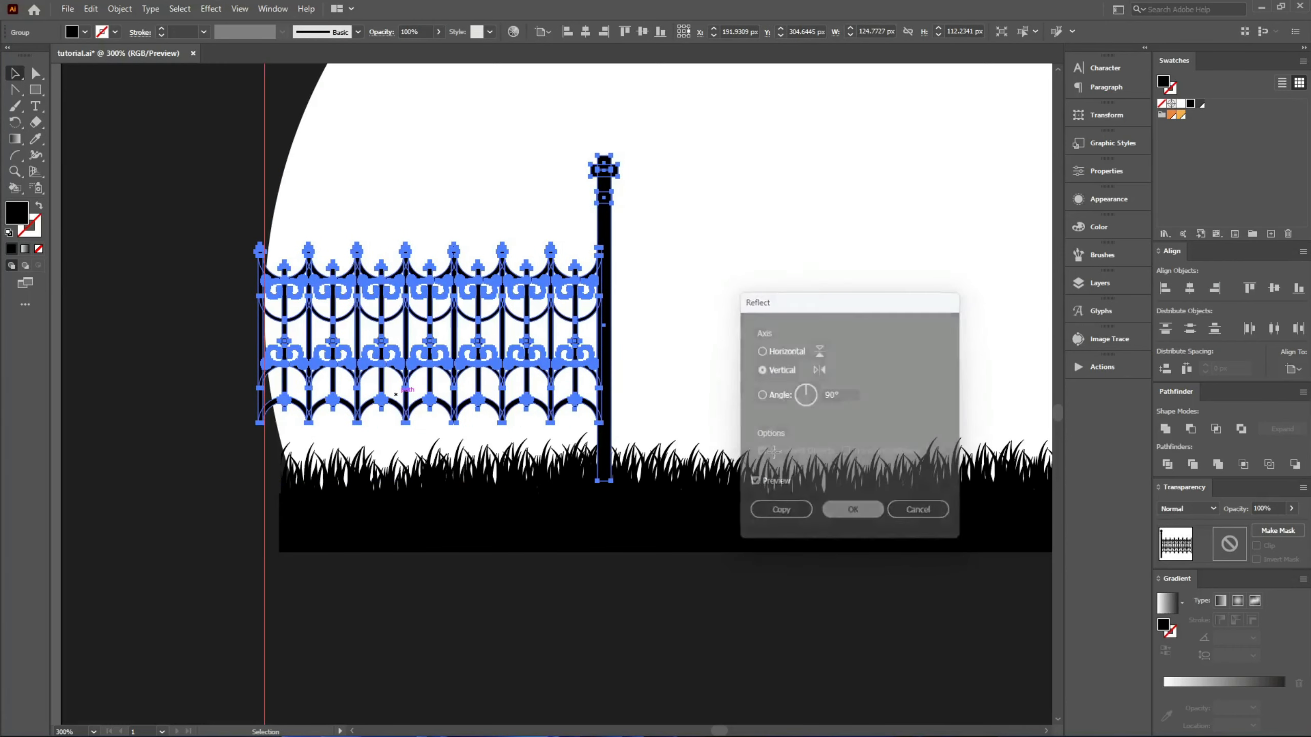
pyautogui.click(853, 511)
pyautogui.moveTo(611, 318); pyautogui.dragTo(586, 360)
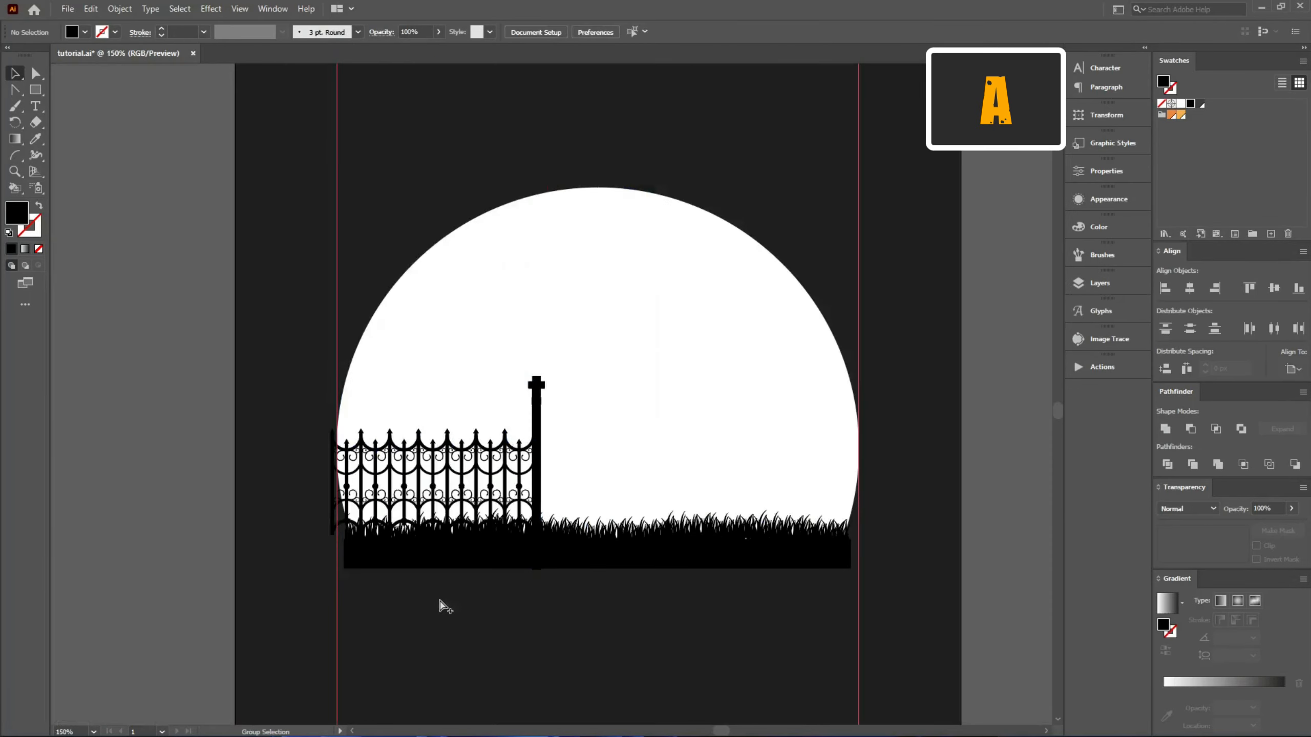
# Look over the artwork collected around the artboard and browse the silhouettes in the _Halloween Elements - Best T-Shirt Designs.ai document
pyautogui.scroll(-3, 336, 512)
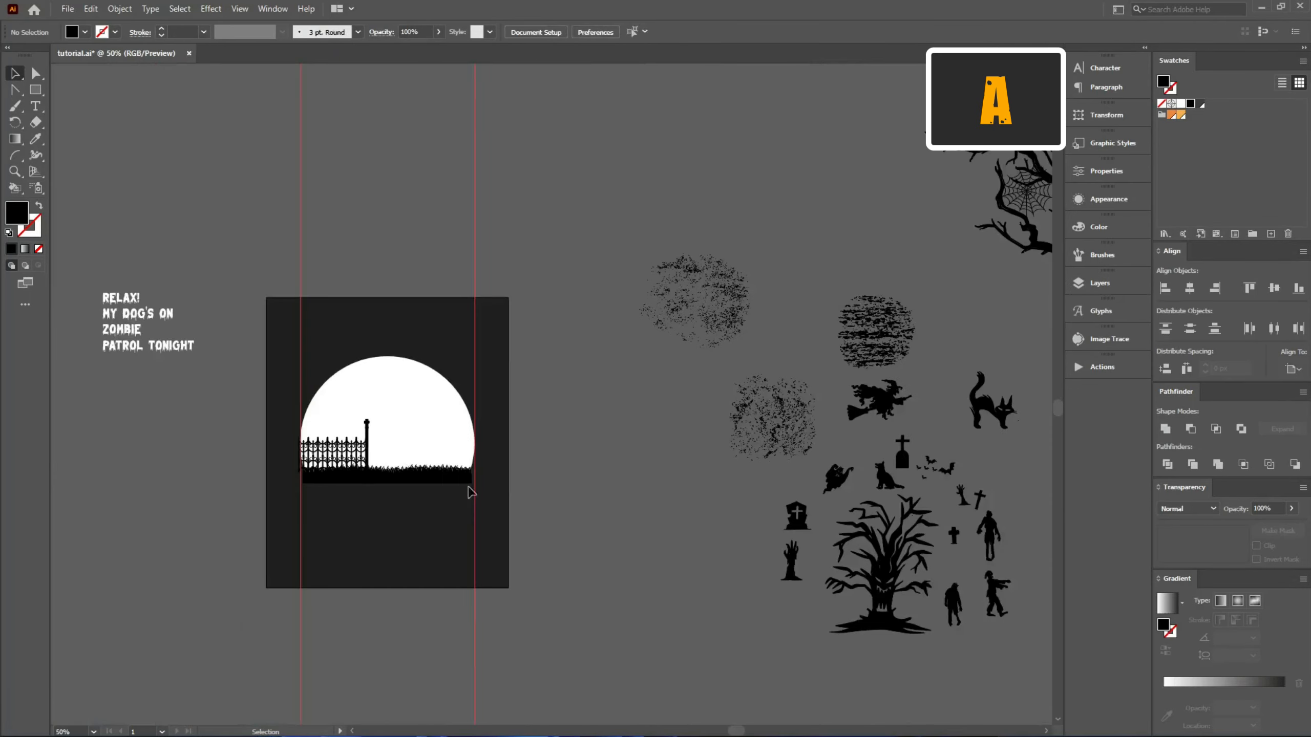
pyautogui.scroll(5, 103, 322)
pyautogui.scroll(-5, 200, 332)
pyautogui.scroll(4, 224, 336)
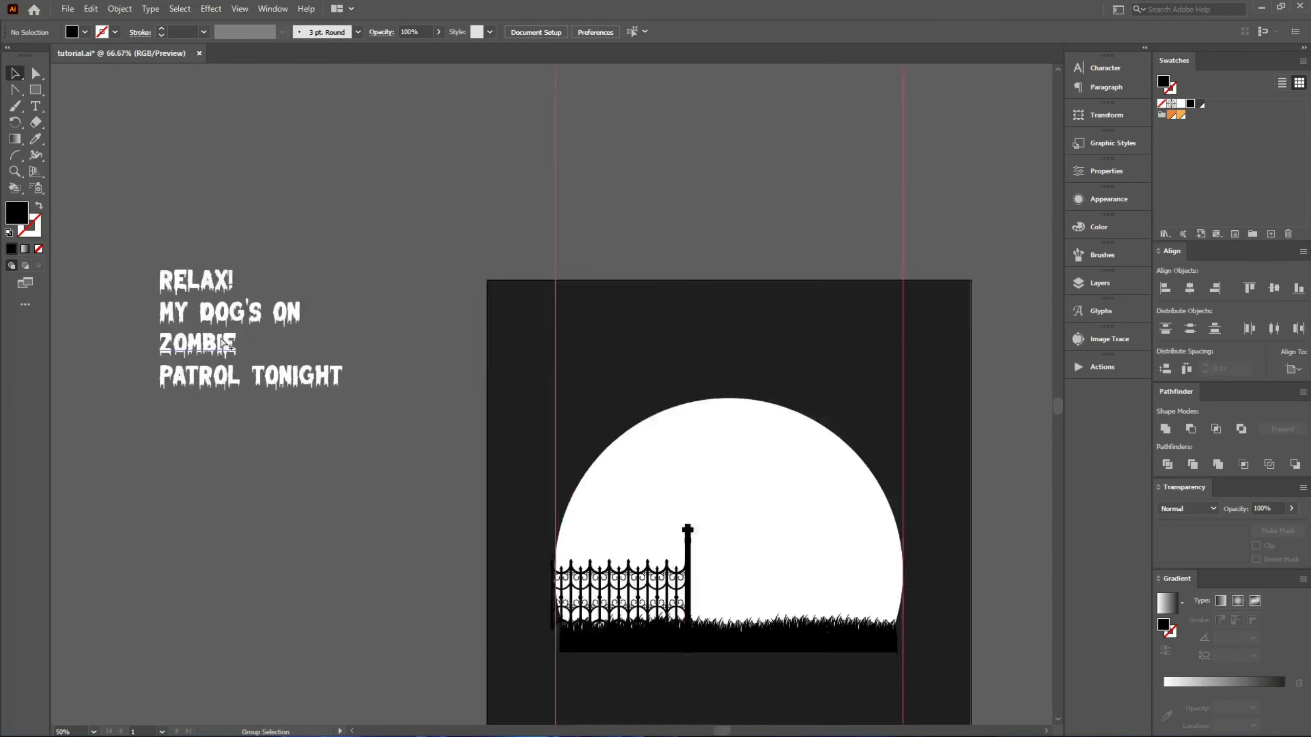
pyautogui.scroll(-5, 221, 338)
pyautogui.scroll(1, 833, 506)
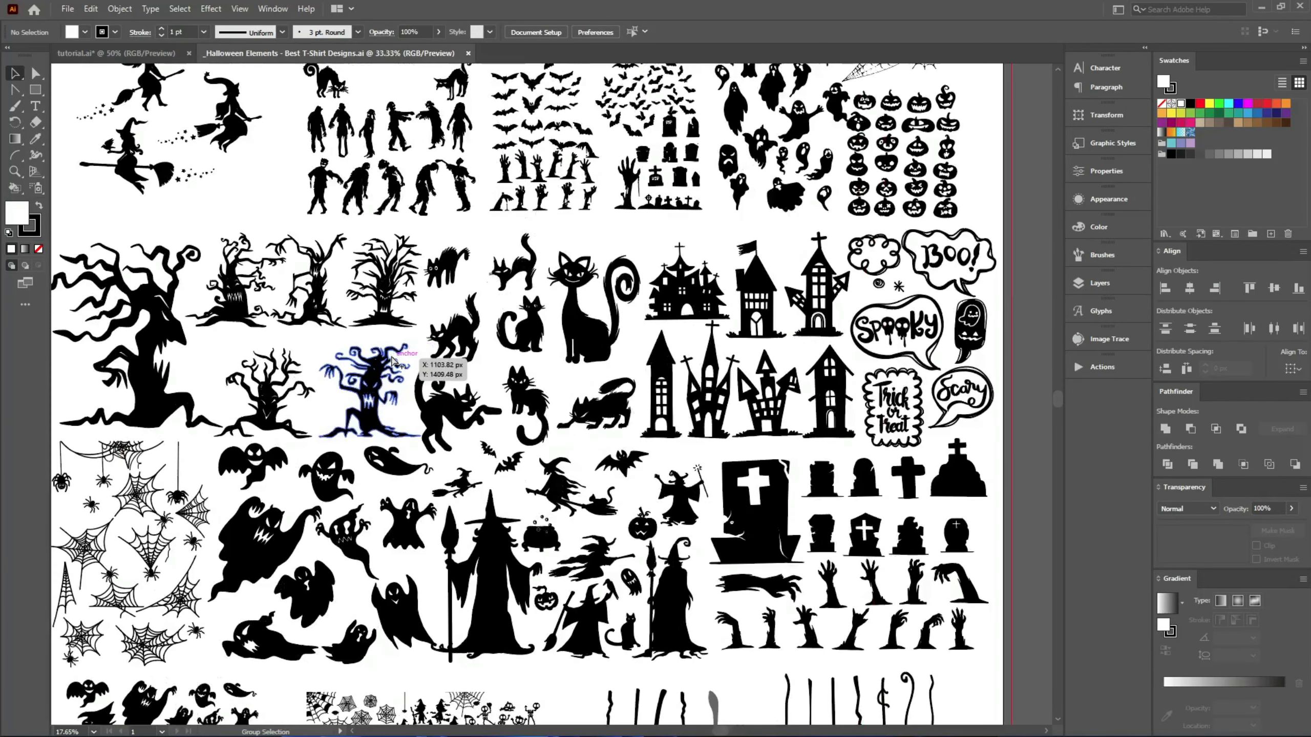
pyautogui.moveTo(442, 235); pyautogui.dragTo(461, 398)
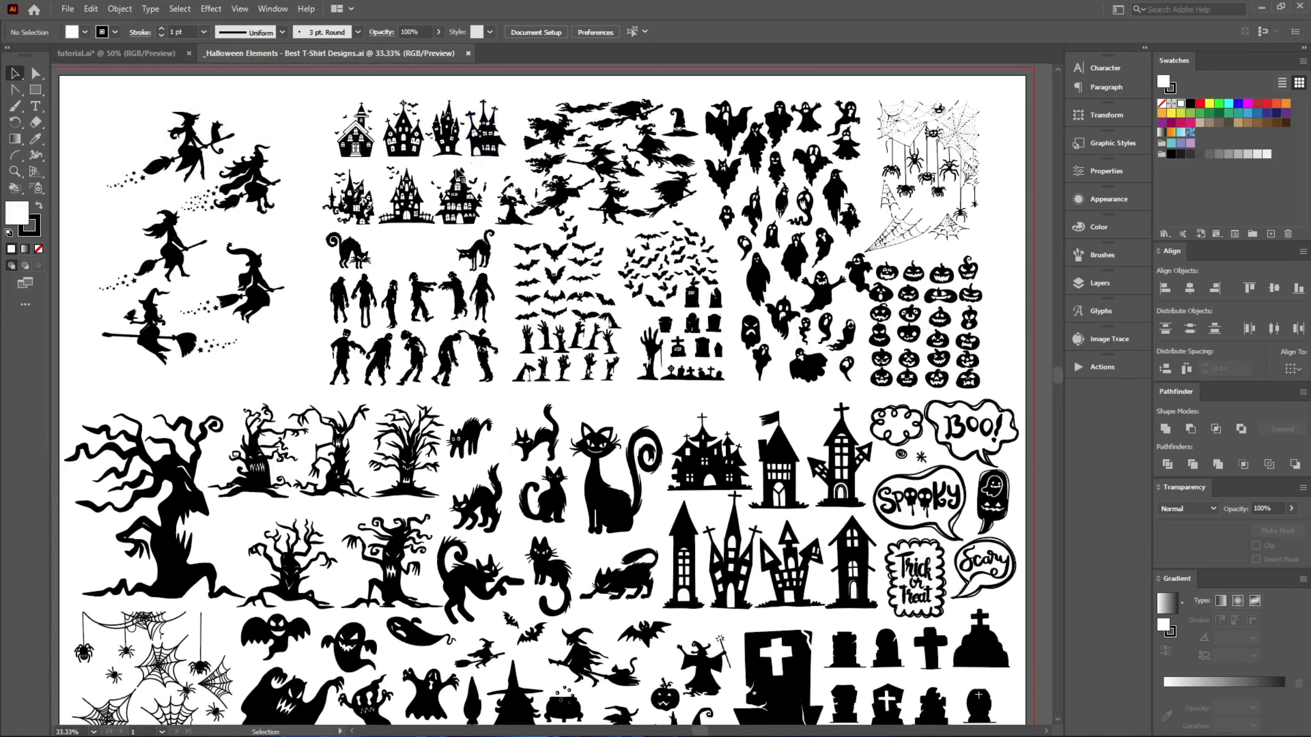
pyautogui.scroll(3, 410, 137)
pyautogui.scroll(-3, 385, 149)
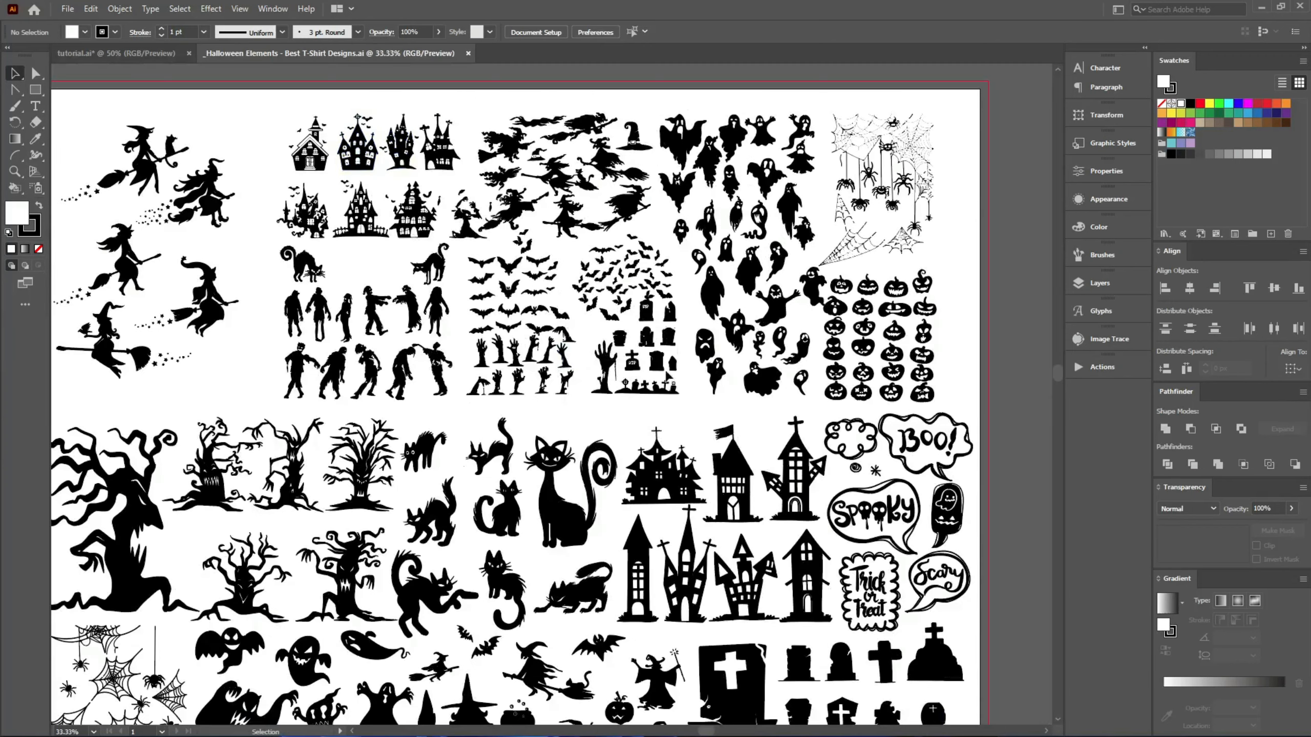
pyautogui.moveTo(660, 403); pyautogui.dragTo(682, 193)
pyautogui.moveTo(604, 415); pyautogui.dragTo(689, 203)
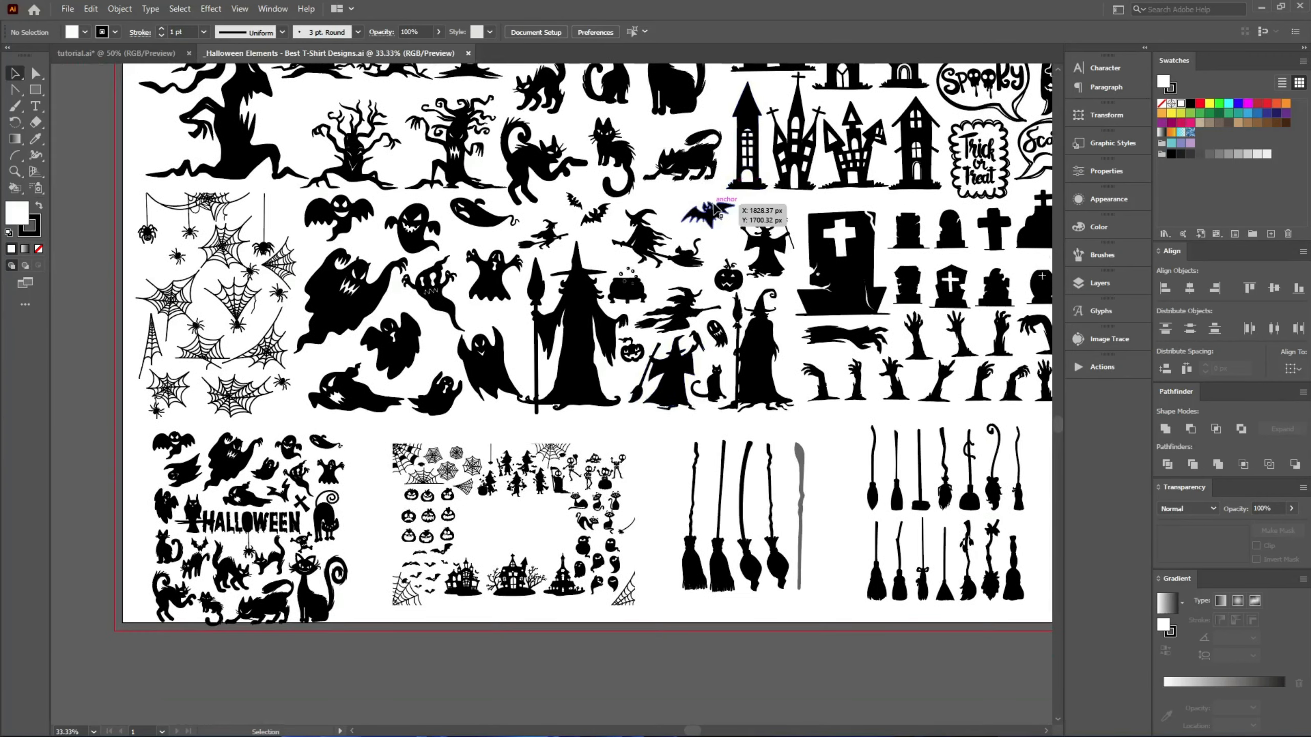
pyautogui.scroll(-1, 527, 353)
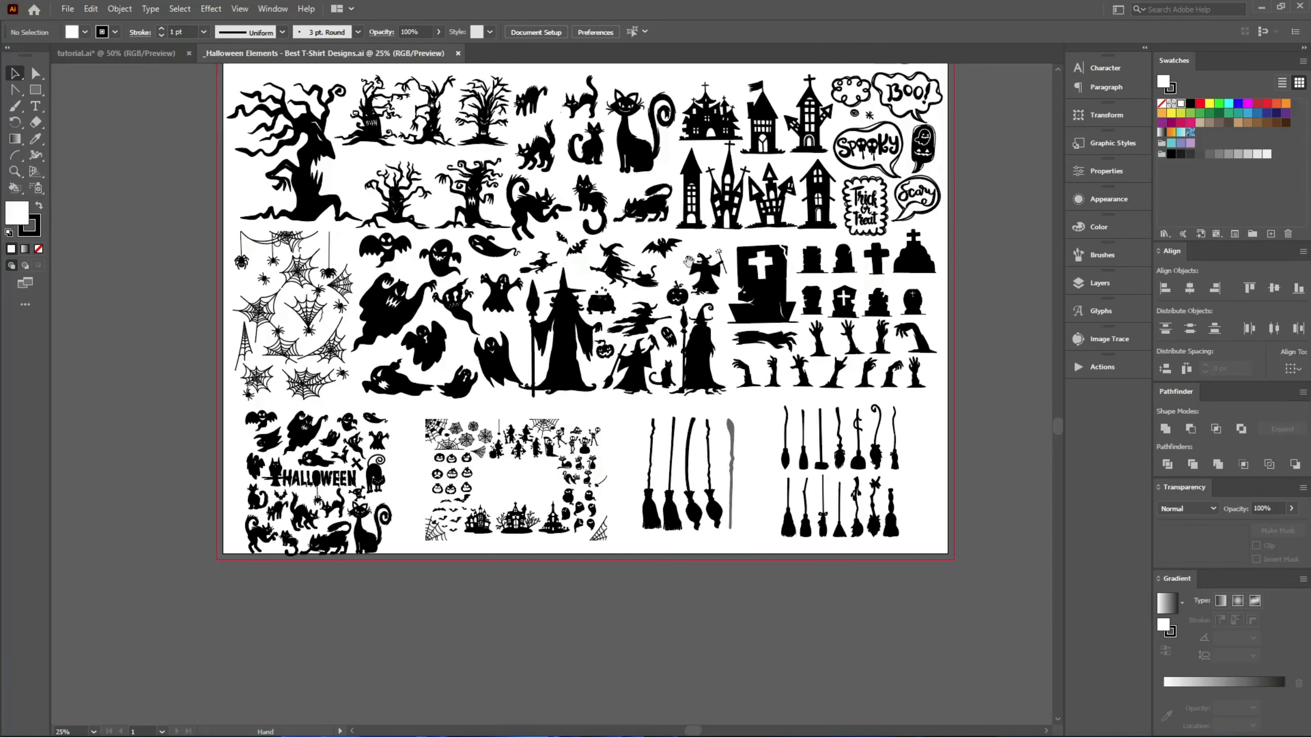
pyautogui.scroll(-1, 688, 260)
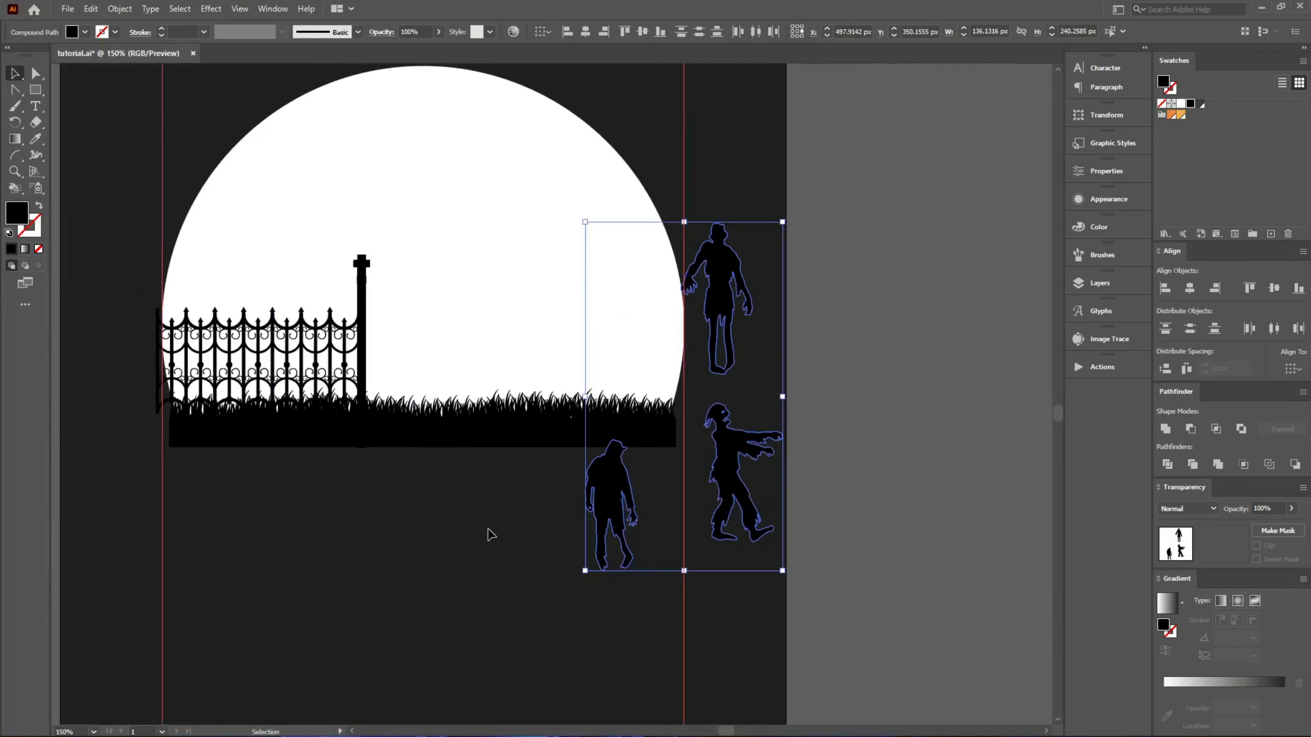
# Stand the three zombie silhouettes side by side in the grass to the right of the fence post
pyautogui.click(479, 540)
pyautogui.scroll(1, 541, 410)
pyautogui.moveTo(787, 269); pyautogui.dragTo(381, 336)
pyautogui.moveTo(638, 537); pyautogui.dragTo(463, 332)
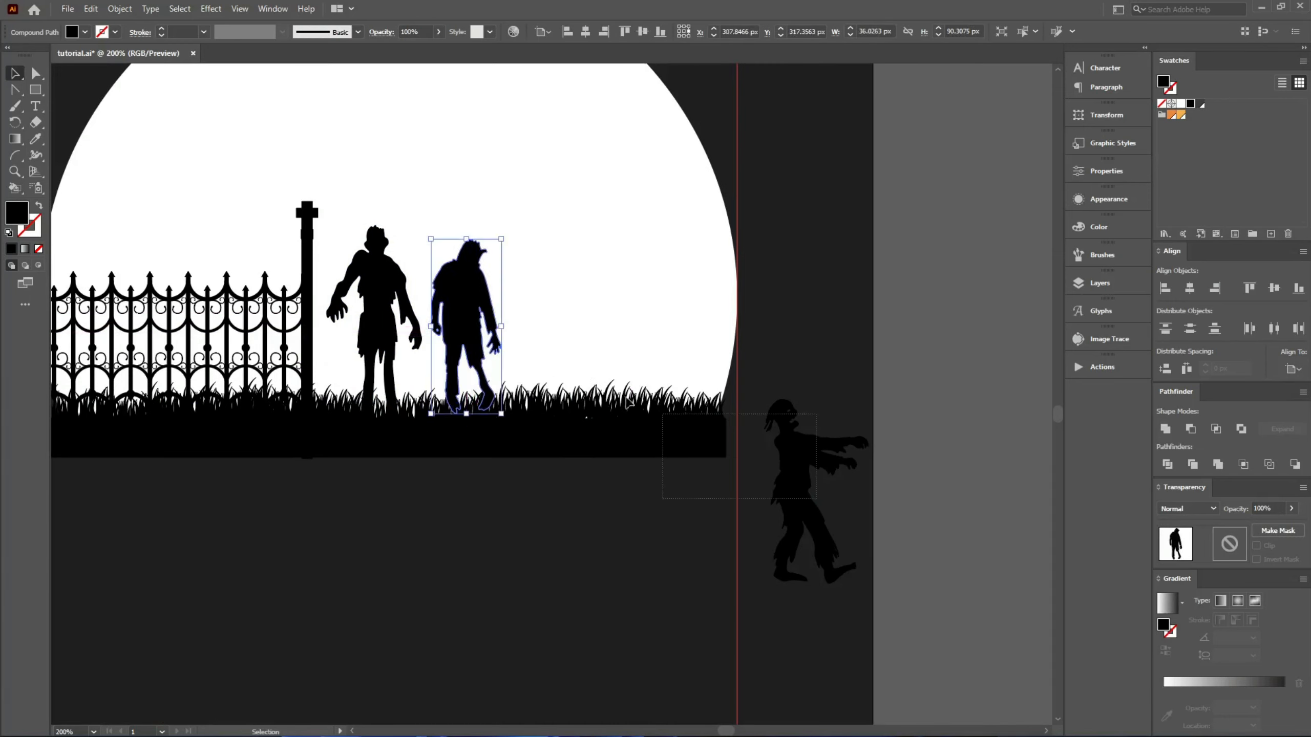
pyautogui.moveTo(785, 489); pyautogui.dragTo(536, 330)
pyautogui.hscroll(-3, 307, 312)
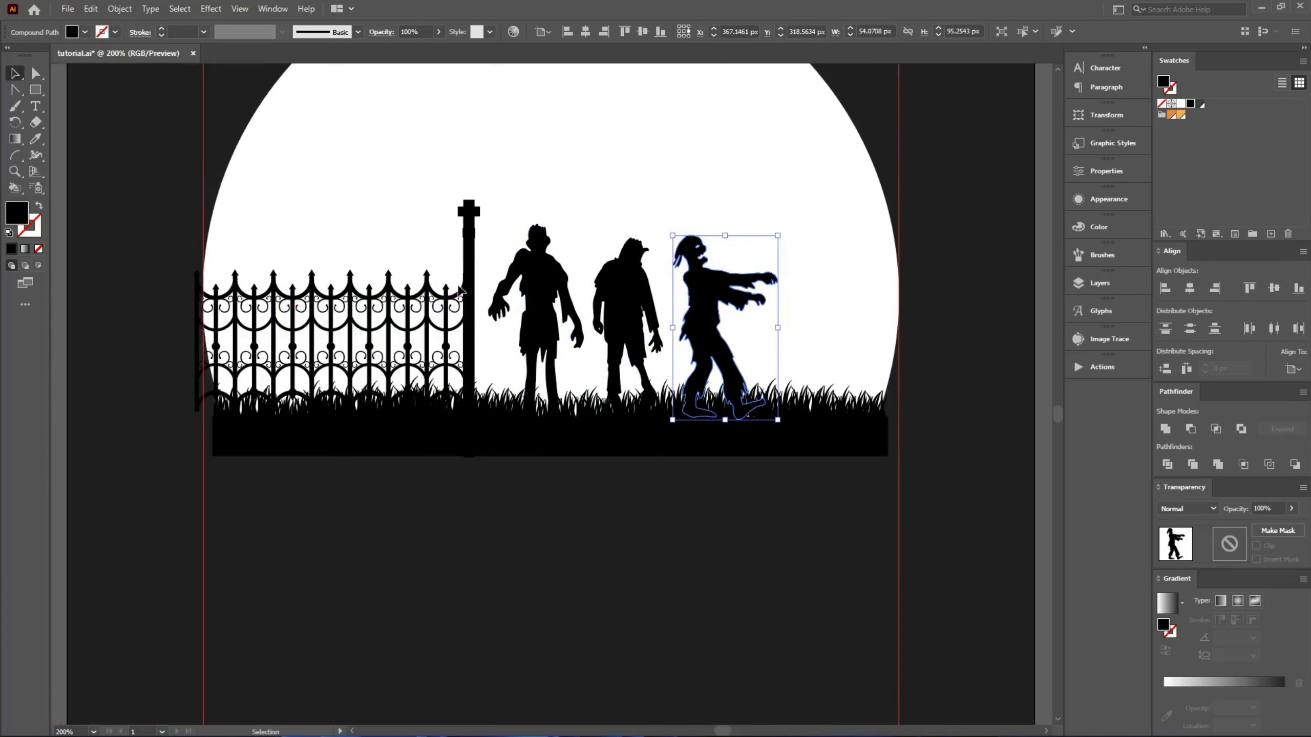
# Move the fence about 13 px to the left and space the three zombies evenly beside its post
pyautogui.moveTo(463, 290); pyautogui.dragTo(438, 294)
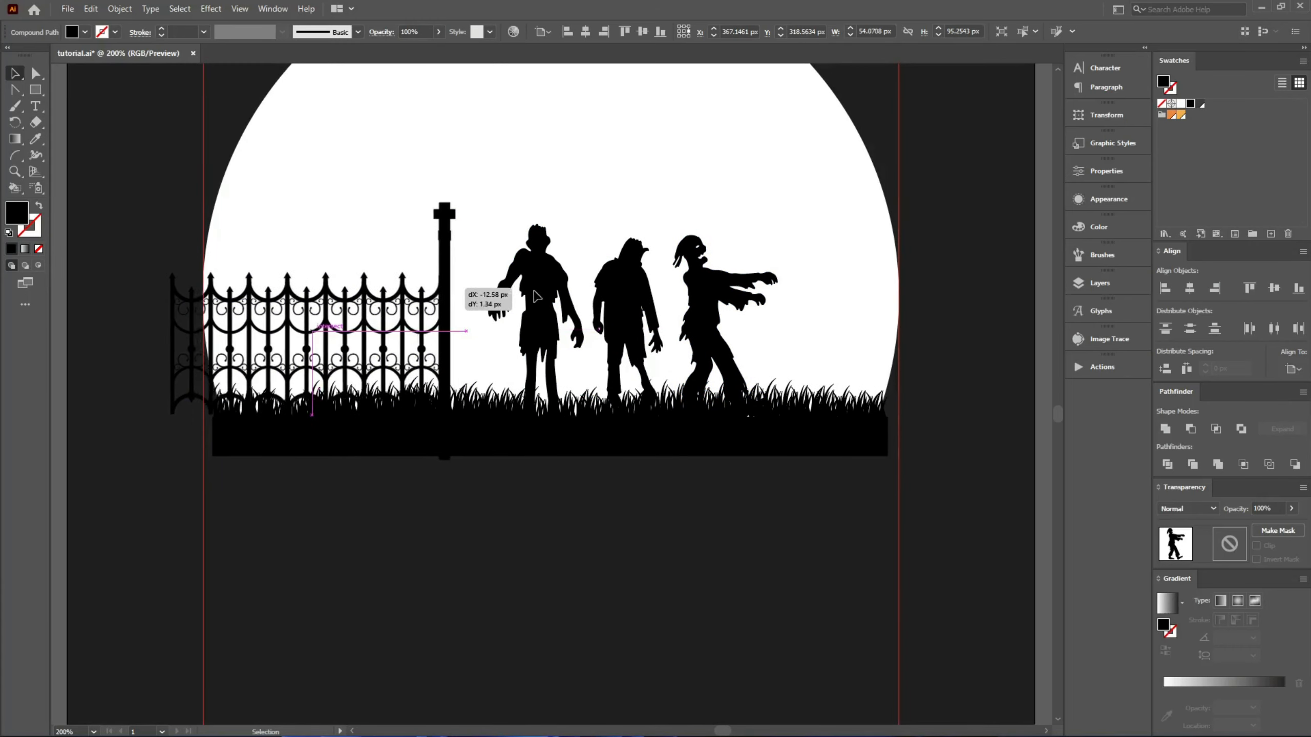
pyautogui.moveTo(536, 296); pyautogui.dragTo(507, 297)
pyautogui.moveTo(619, 312); pyautogui.dragTo(611, 312)
pyautogui.moveTo(695, 297); pyautogui.dragTo(605, 310)
pyautogui.keyDown('shift'); pyautogui.click(617, 311); pyautogui.keyUp('shift')
pyautogui.click(664, 539)
pyautogui.scroll(-2, 453, 527)
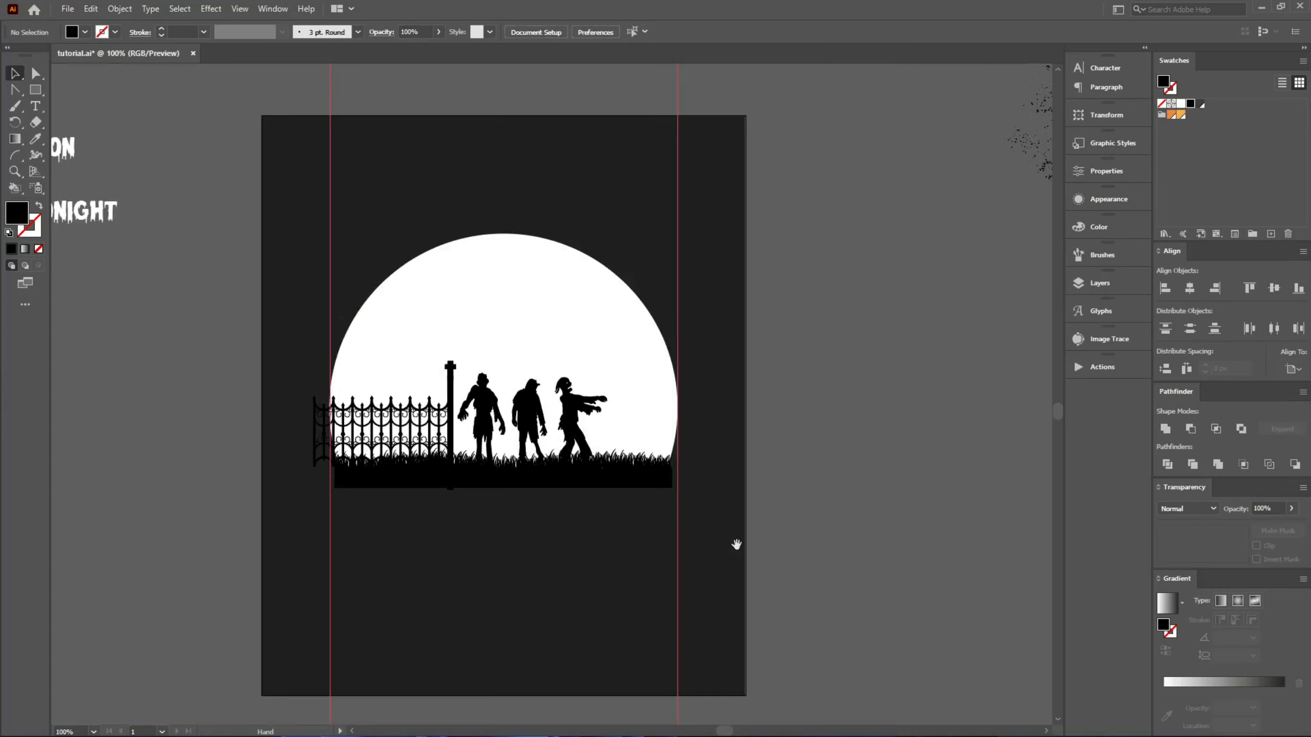
# Place the sitting dog on the grass in front of the zombies at the moon's right edge and enlarge it slightly
pyautogui.moveTo(736, 545); pyautogui.dragTo(470, 371)
pyautogui.scroll(-2, 599, 413)
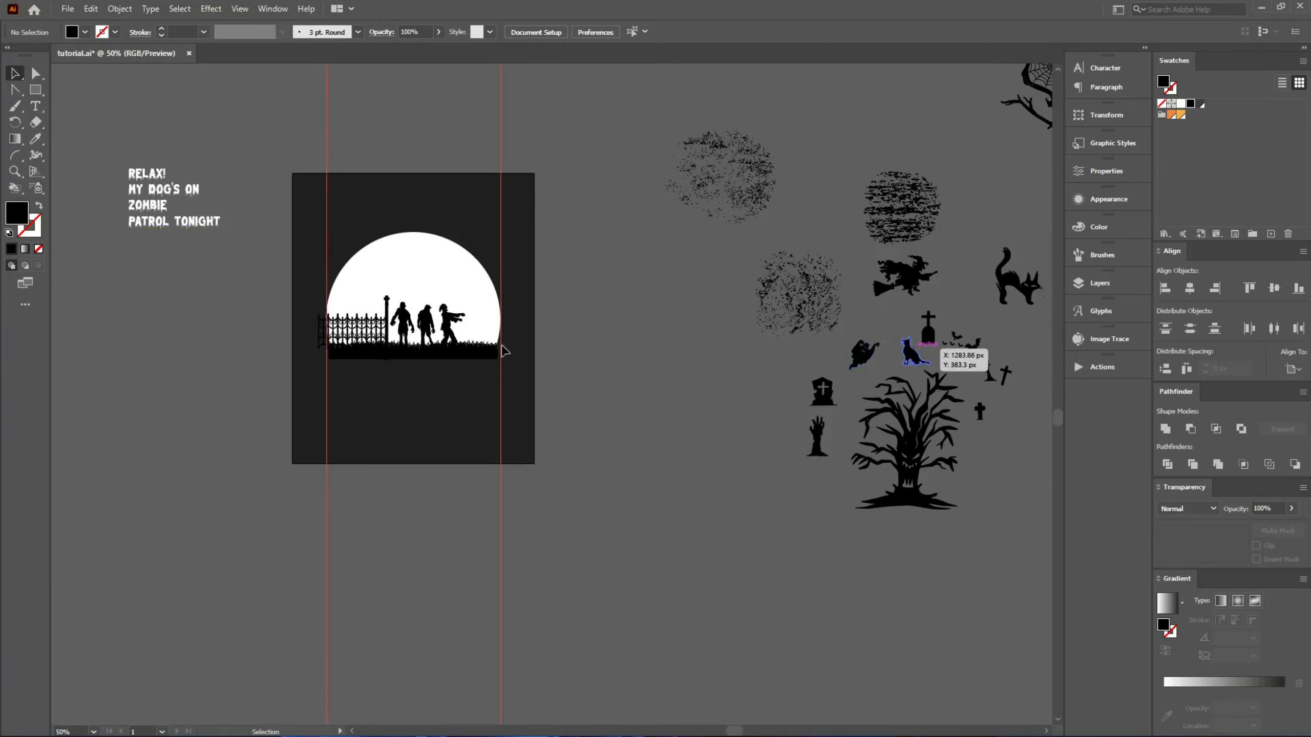
pyautogui.moveTo(505, 351); pyautogui.dragTo(498, 330)
pyautogui.scroll(3, 497, 330)
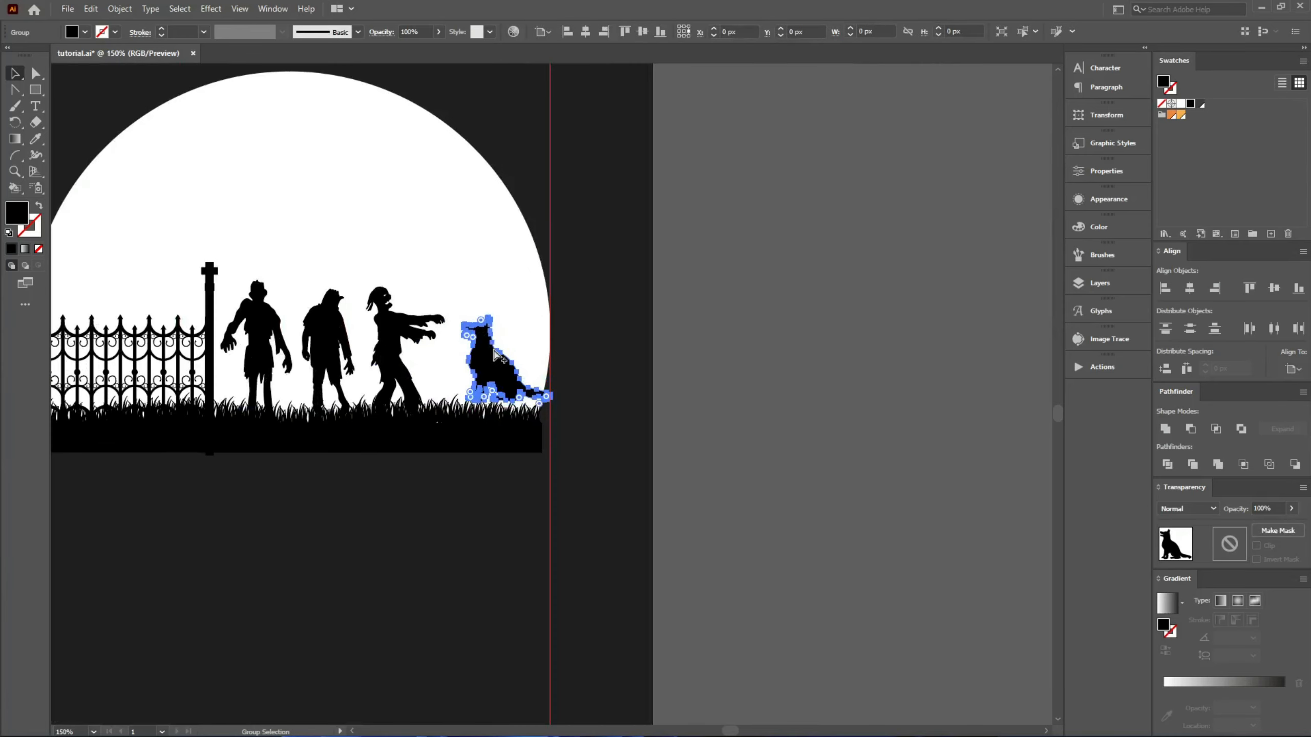
pyautogui.scroll(4, 498, 357)
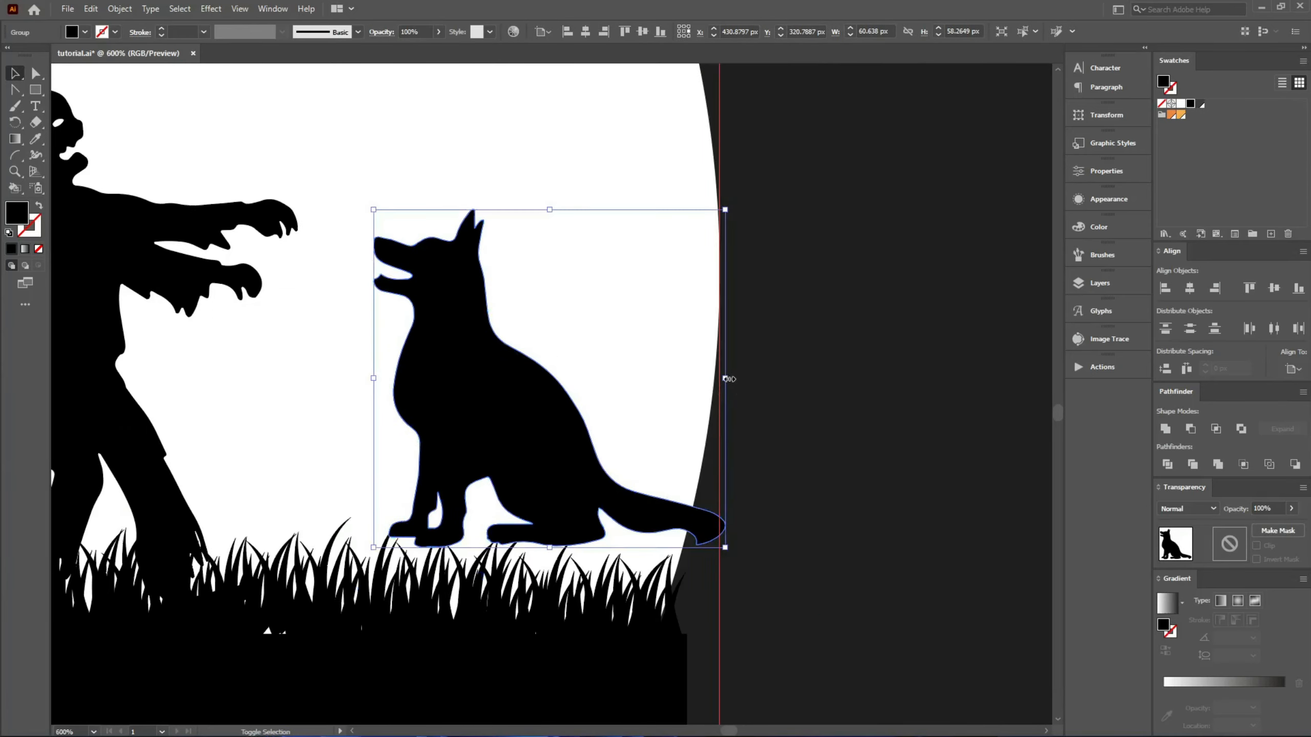
pyautogui.moveTo(728, 378); pyautogui.dragTo(895, 378)
pyautogui.scroll(-5, 628, 406)
pyautogui.click(813, 447)
pyautogui.scroll(3, 325, 275)
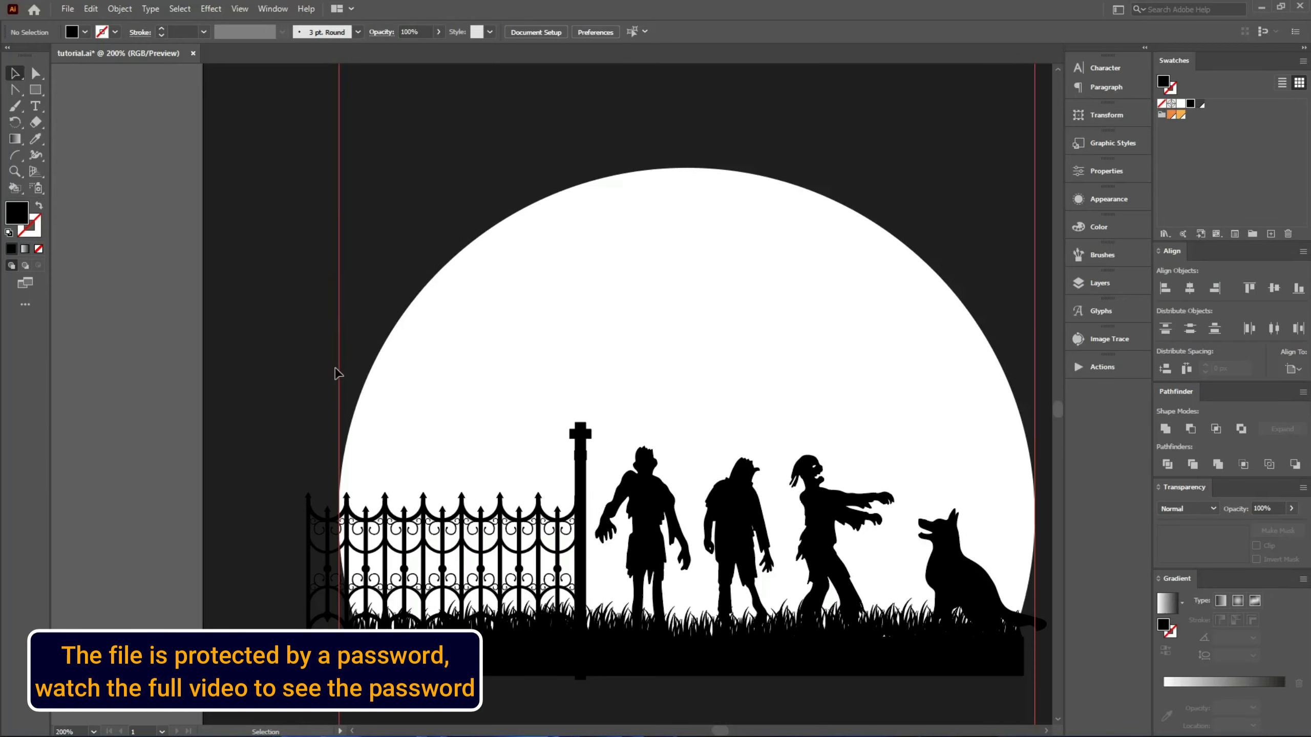
# Bring the spiderweb tree onto the artboard, scale it down, and place its trunk at the moon's right edge behind the dog
pyautogui.scroll(-4, 326, 201)
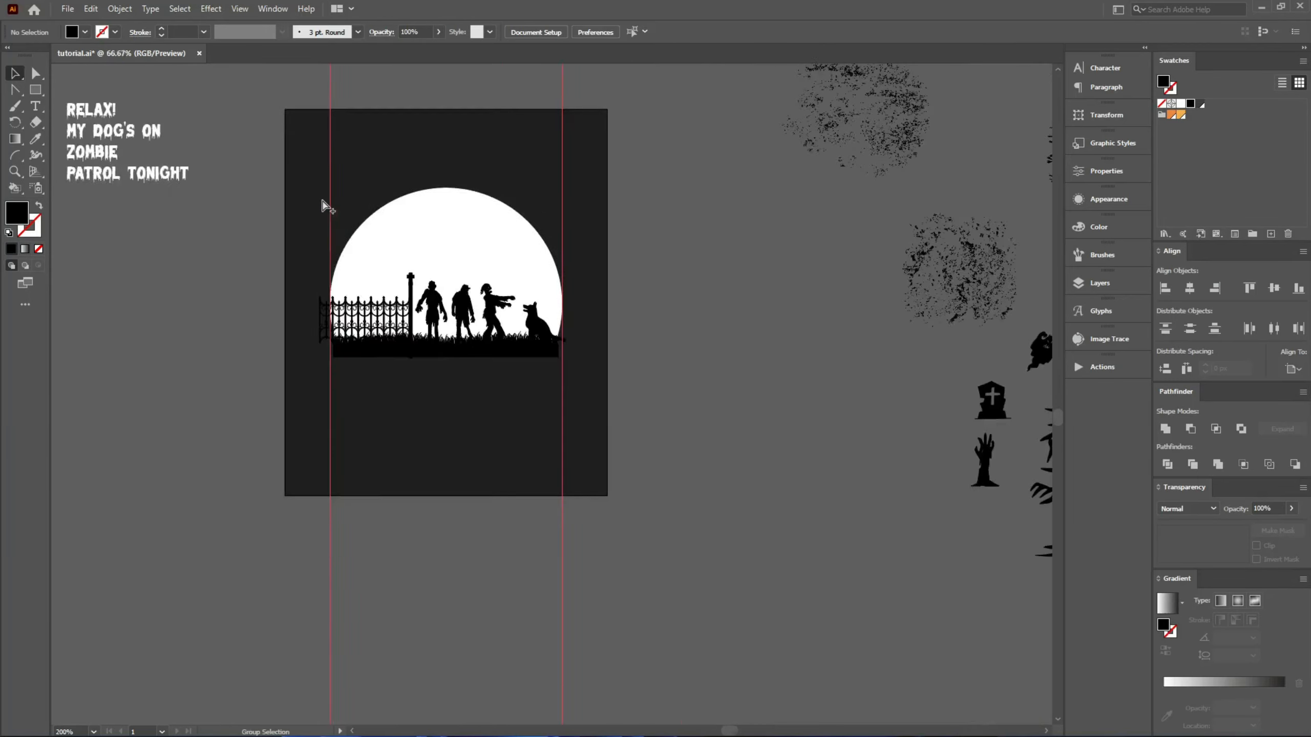
pyautogui.moveTo(839, 287); pyautogui.dragTo(153, 487)
pyautogui.scroll(2, 180, 470)
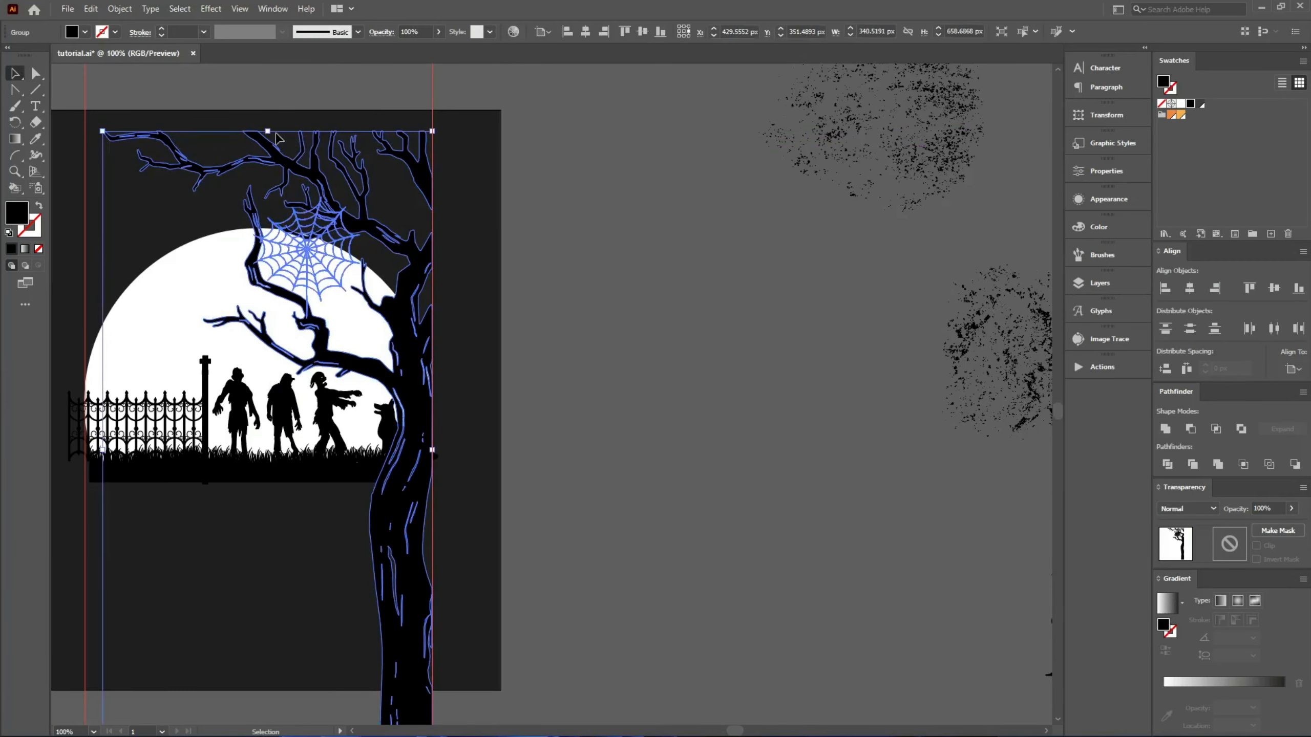
pyautogui.moveTo(279, 206); pyautogui.dragTo(408, 328)
pyautogui.scroll(2, 326, 306)
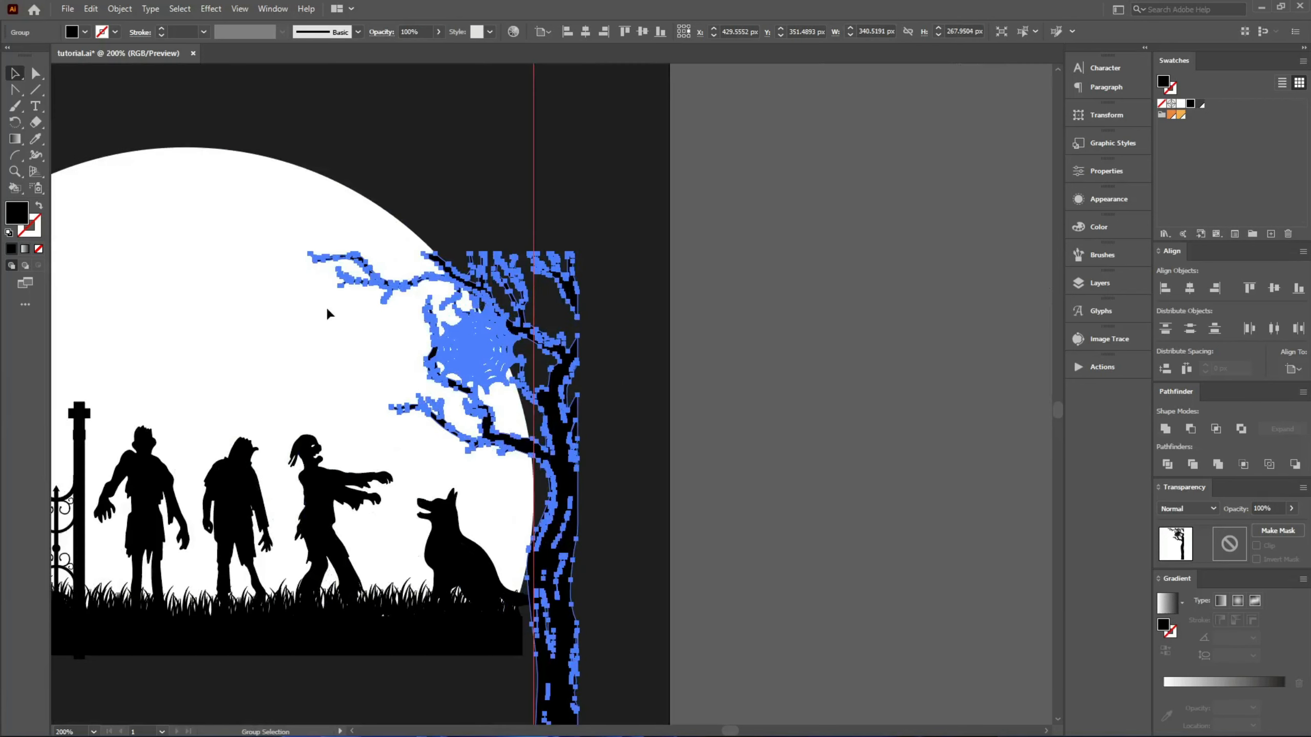
# Tilt the spiderweb tree to the left and shift it so the trunk leans along the moon's right edge behind the dog
pyautogui.moveTo(445, 246); pyautogui.dragTo(428, 240)
pyautogui.moveTo(549, 506); pyautogui.dragTo(516, 365)
pyautogui.moveTo(508, 457)
pyautogui.mouseDown()
pyautogui.moveTo(510, 443)
pyautogui.moveTo(511, 454)
pyautogui.mouseUp()
pyautogui.moveTo(593, 627)
pyautogui.mouseDown()
pyautogui.moveTo(640, 674)
pyautogui.moveTo(603, 649)
pyautogui.mouseUp()
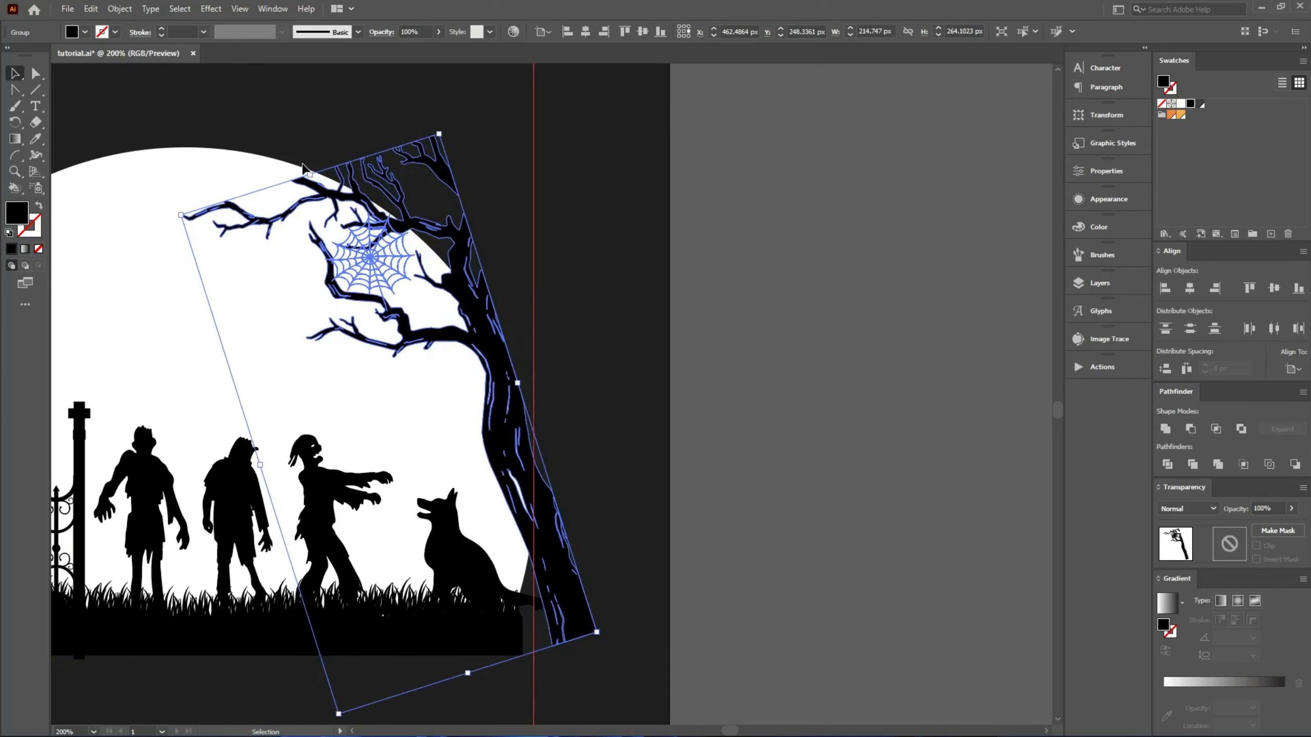
pyautogui.moveTo(303, 169); pyautogui.dragTo(353, 149)
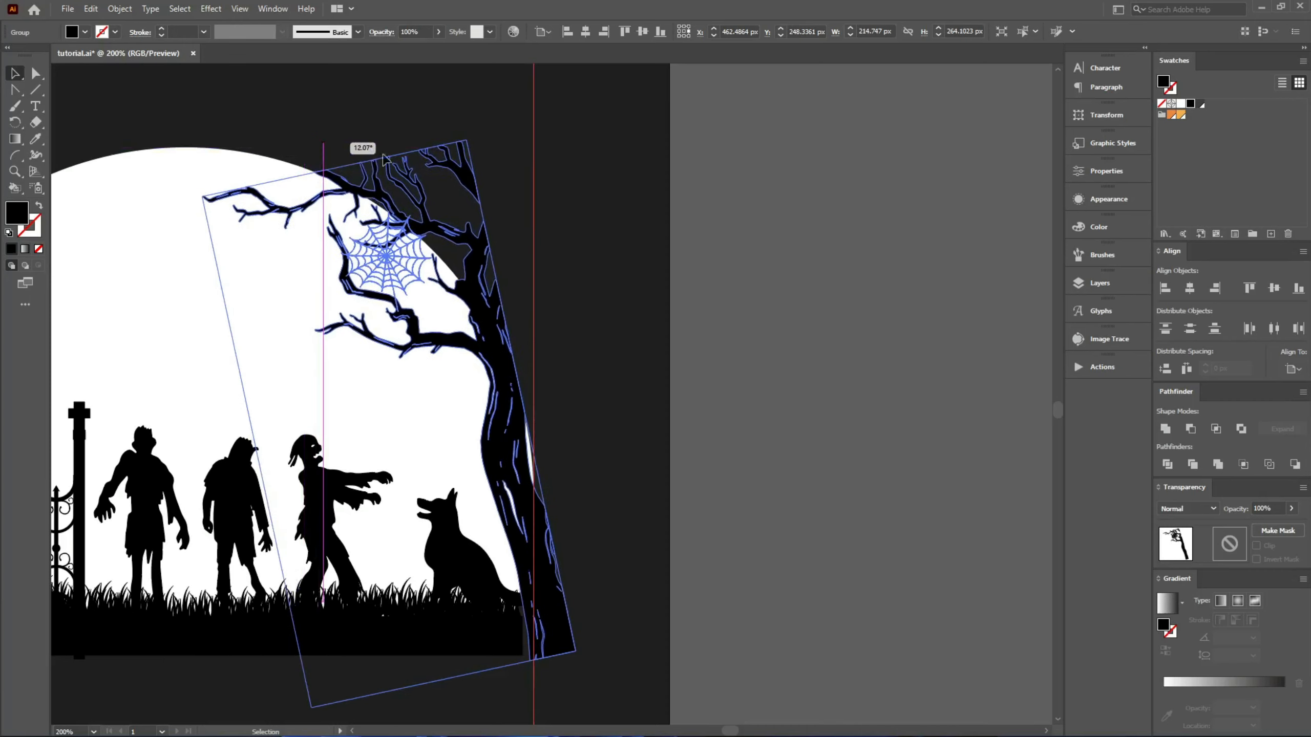
pyautogui.click(575, 272)
pyautogui.moveTo(491, 309); pyautogui.dragTo(482, 302)
pyautogui.click(645, 300)
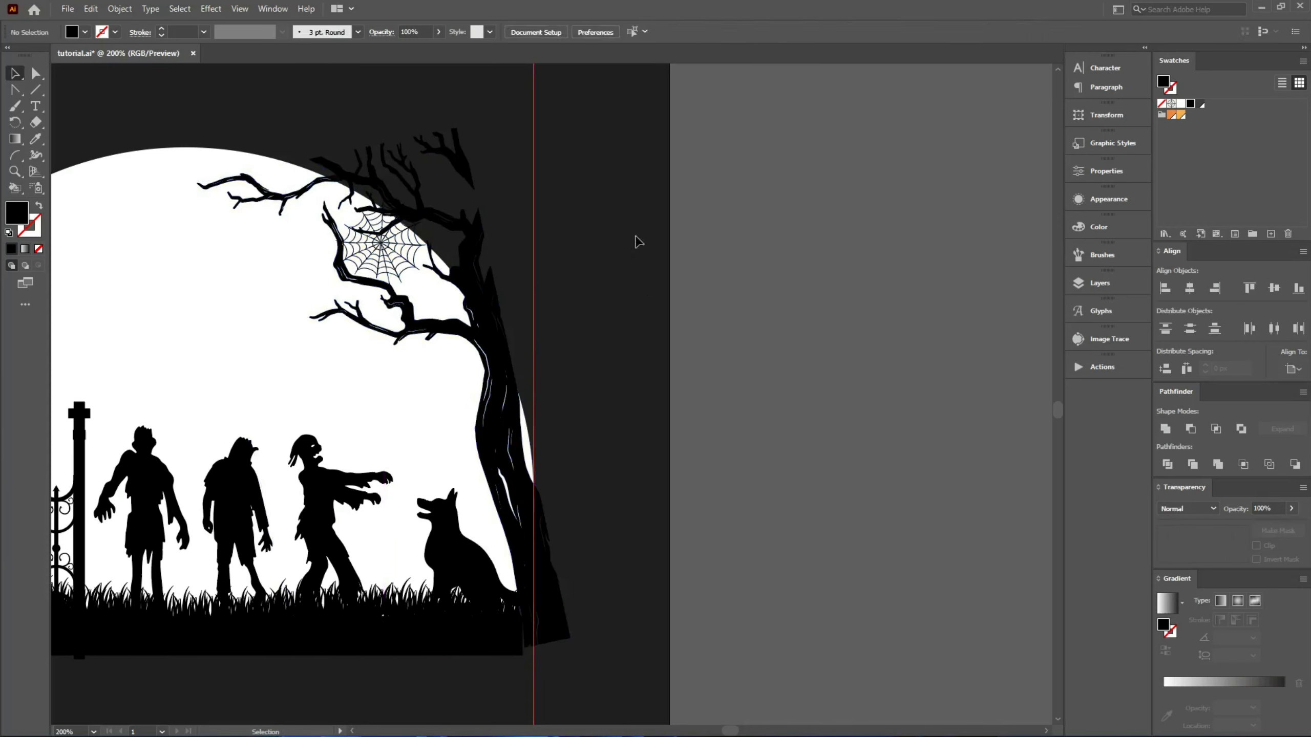
# Create a mirrored copy of the spiderweb tree and place it at the moon's left edge over the fence
pyautogui.moveTo(428, 202); pyautogui.dragTo(428, 203)
pyautogui.rightClick(429, 202)
pyautogui.click(645, 356)
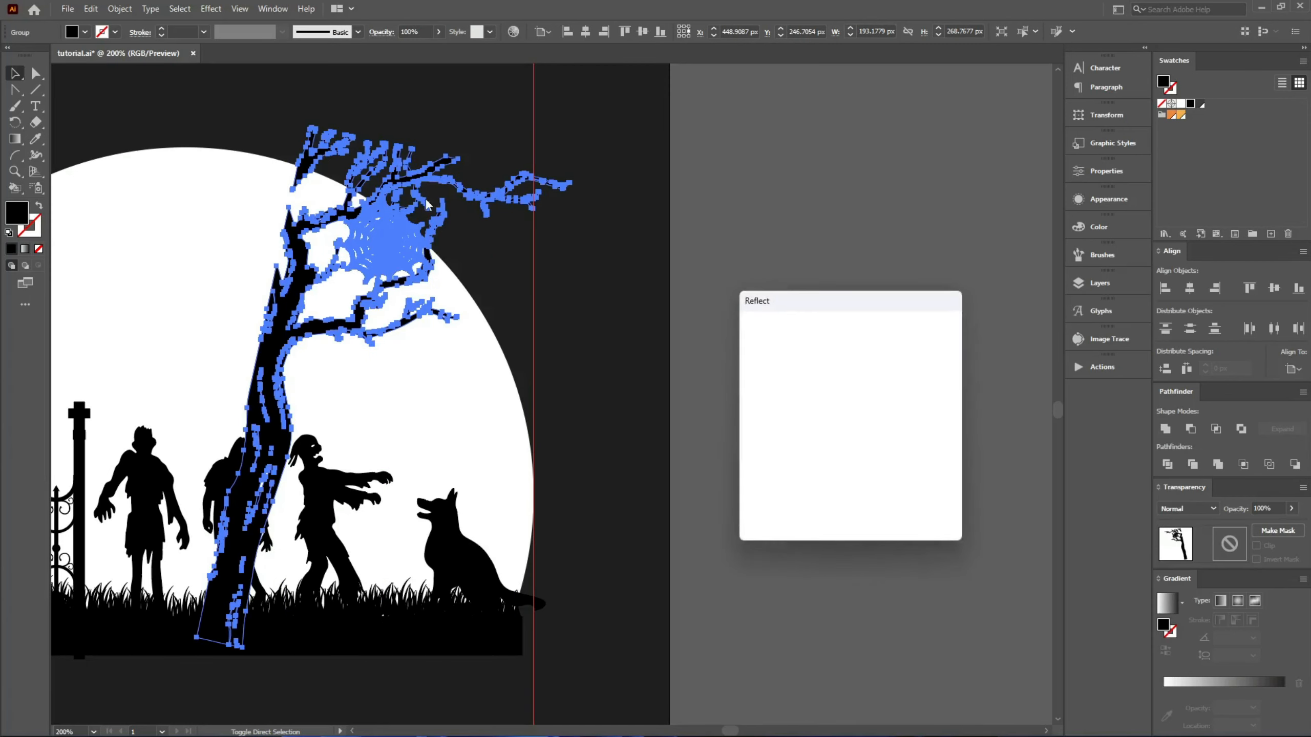
pyautogui.click(781, 511)
pyautogui.hscroll(-5, 560, 364)
pyautogui.moveTo(565, 362); pyautogui.dragTo(129, 346)
pyautogui.scroll(-1, 519, 306)
pyautogui.click(403, 497)
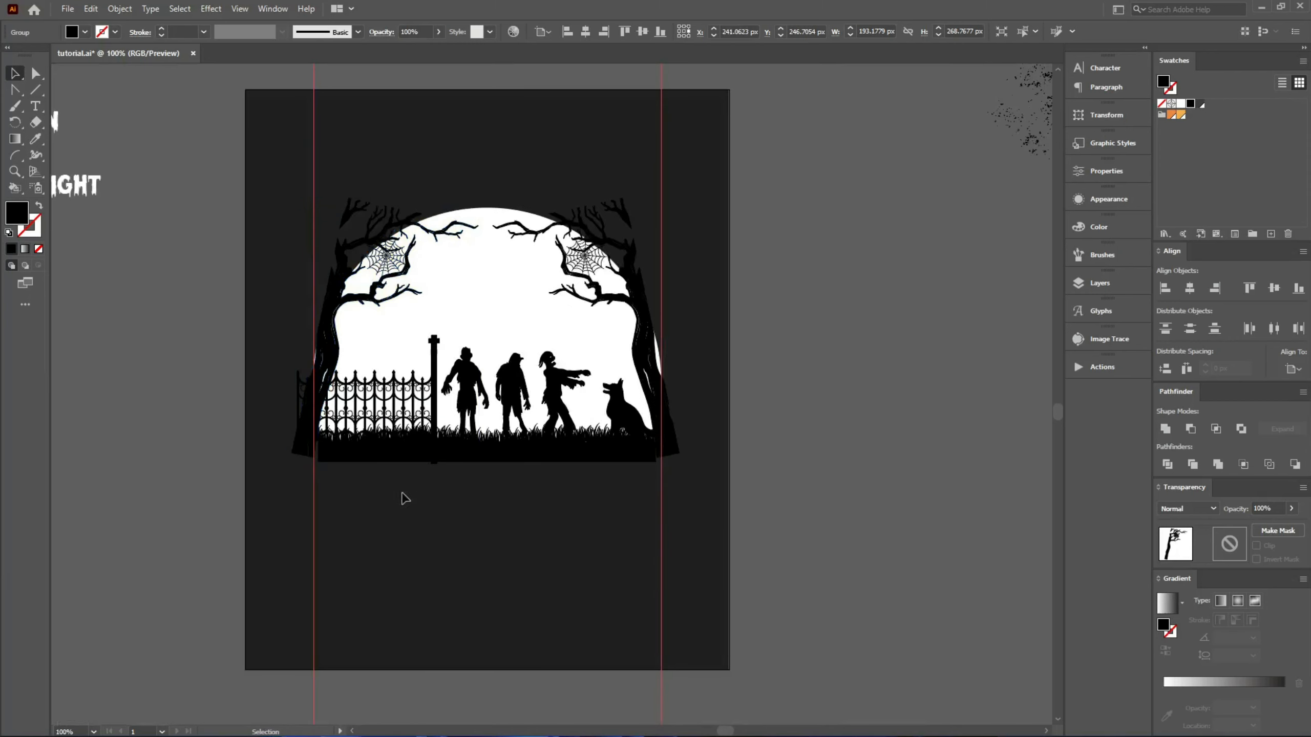
# Bring the bat silhouettes from the spare artwork onto the moon above the zombies
pyautogui.scroll(-1, 377, 495)
pyautogui.hscroll(5, 676, 420)
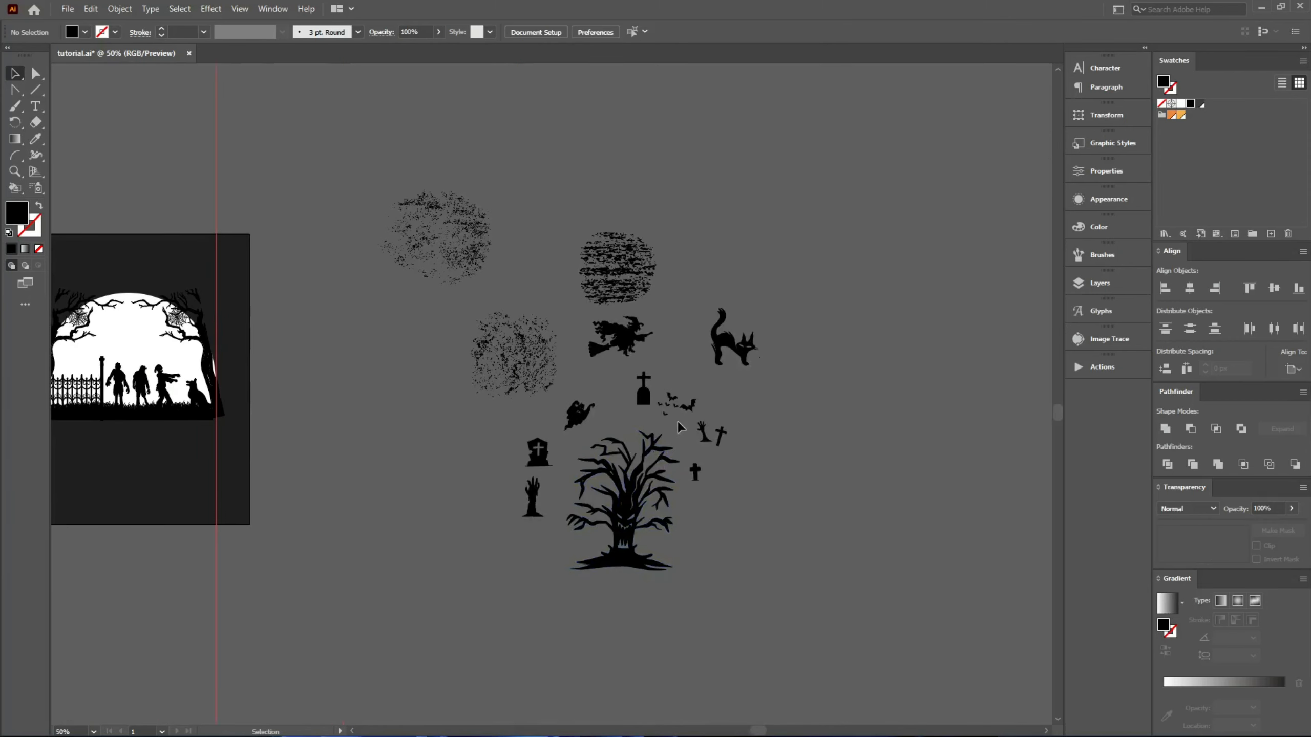
pyautogui.scroll(1, 656, 416)
pyautogui.click(699, 394)
pyautogui.scroll(-3, 643, 370)
pyautogui.moveTo(746, 395); pyautogui.dragTo(796, 401)
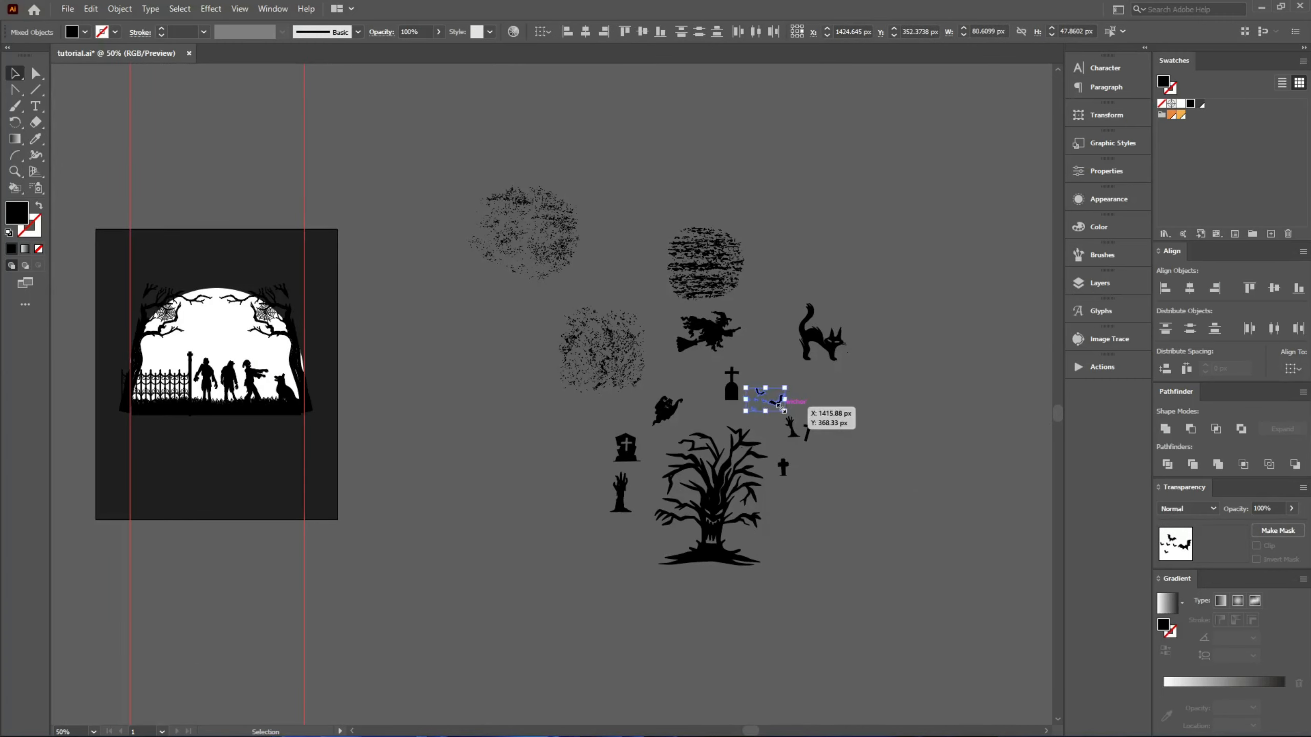
pyautogui.scroll(5, 795, 401)
pyautogui.moveTo(585, 416); pyautogui.dragTo(676, 378)
pyautogui.hotkey('ctrl', 'shift', 'a')
# Add two small bat copies to the left of the flock and shift the large right-hand bat slightly down and left
pyautogui.click(558, 360)
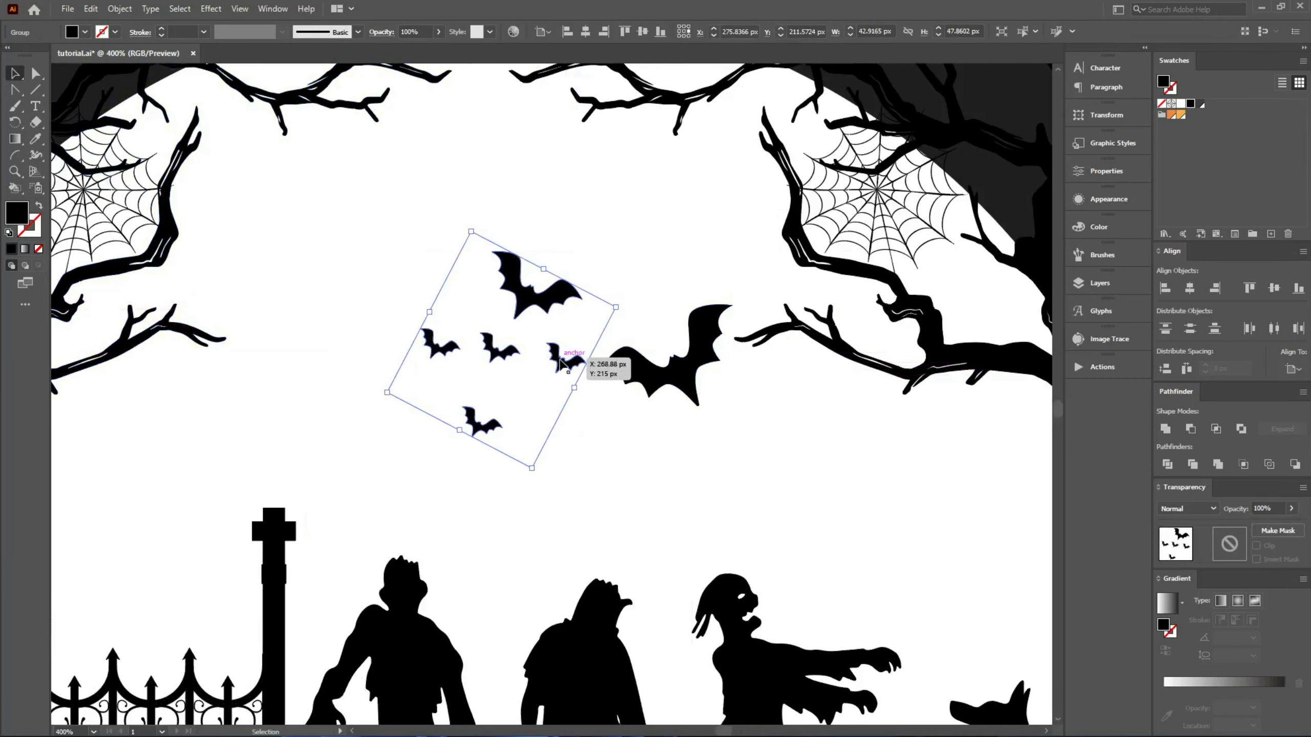
pyautogui.doubleClick(561, 362)
pyautogui.moveTo(562, 361); pyautogui.dragTo(299, 398)
pyautogui.doubleClick(388, 394)
pyautogui.moveTo(692, 311); pyautogui.dragTo(676, 337)
pyautogui.hotkey('ctrl', '-')
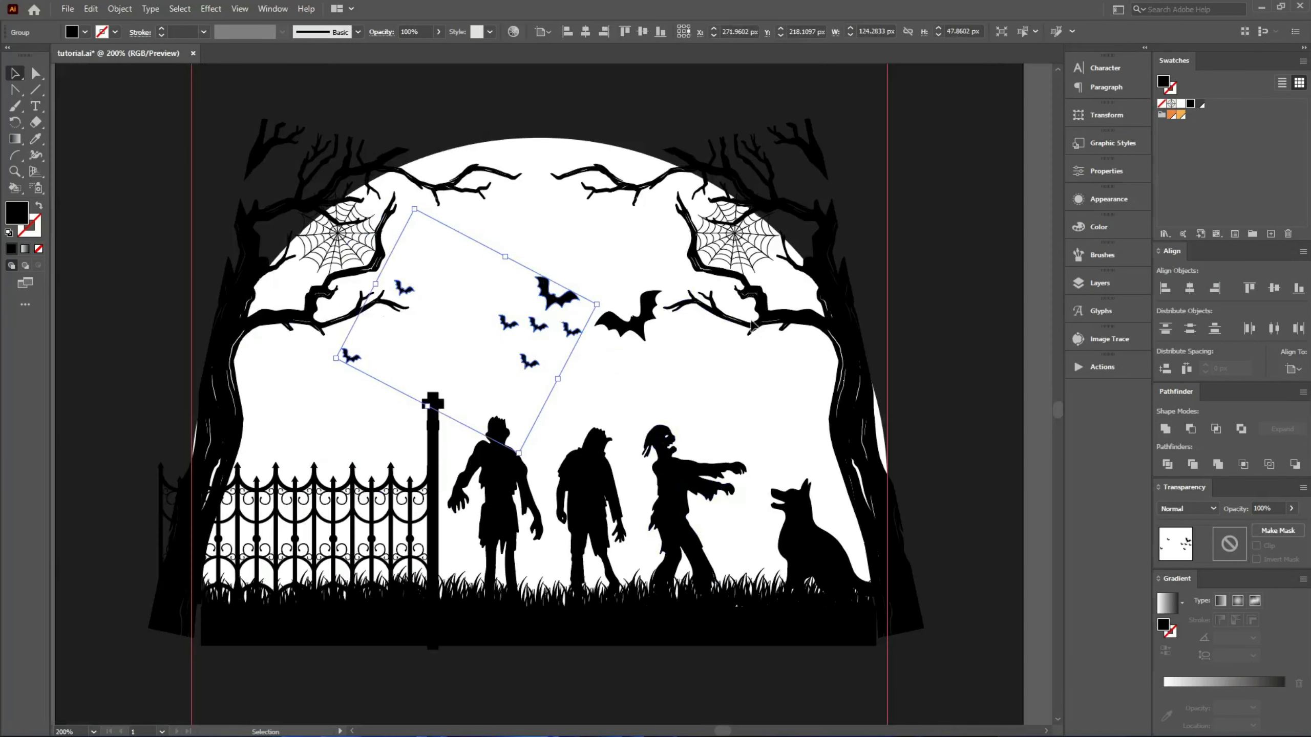
# Bring the witch on a broomstick from the spare artwork onto the moon's upper right area
pyautogui.hotkey('ctrl', 'shift', 'a')
pyautogui.hotkey('ctrl', '-')
pyautogui.moveTo(745, 386); pyautogui.dragTo(334, 361)
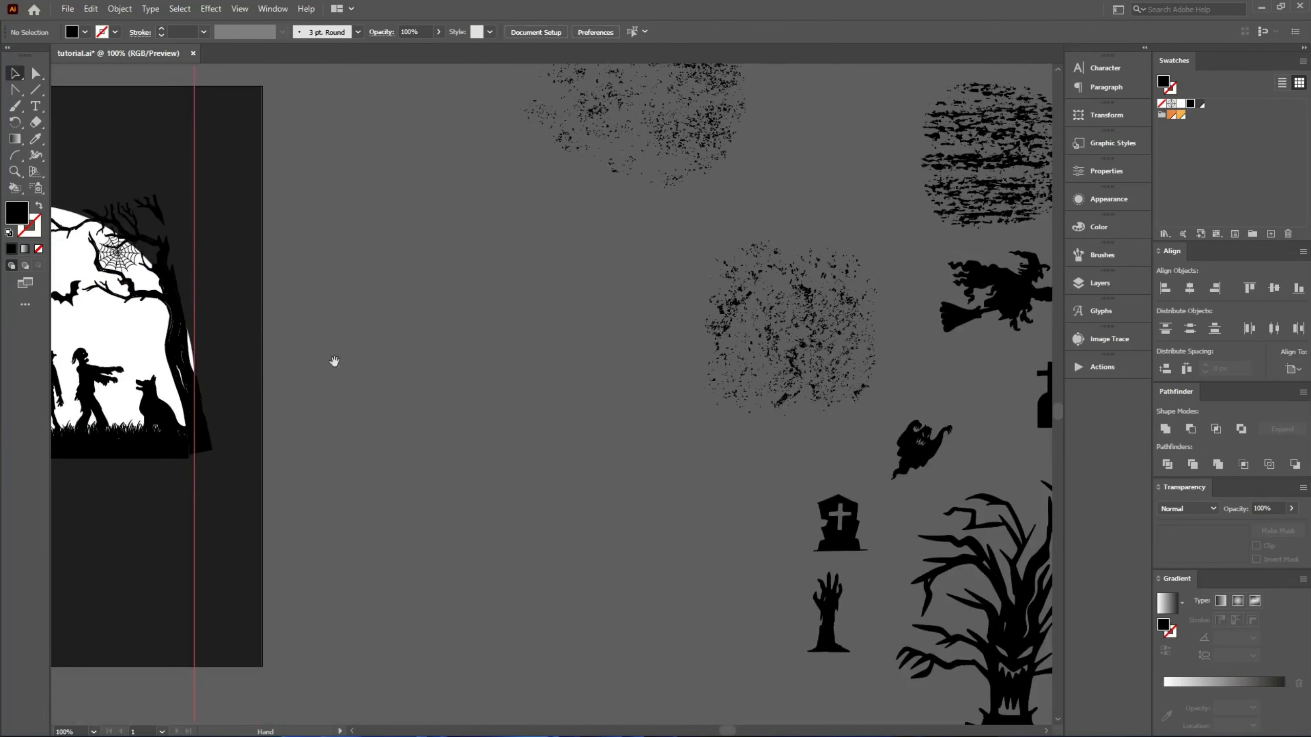
pyautogui.moveTo(1000, 333); pyautogui.dragTo(124, 271)
pyautogui.hotkey('ctrl', '0')
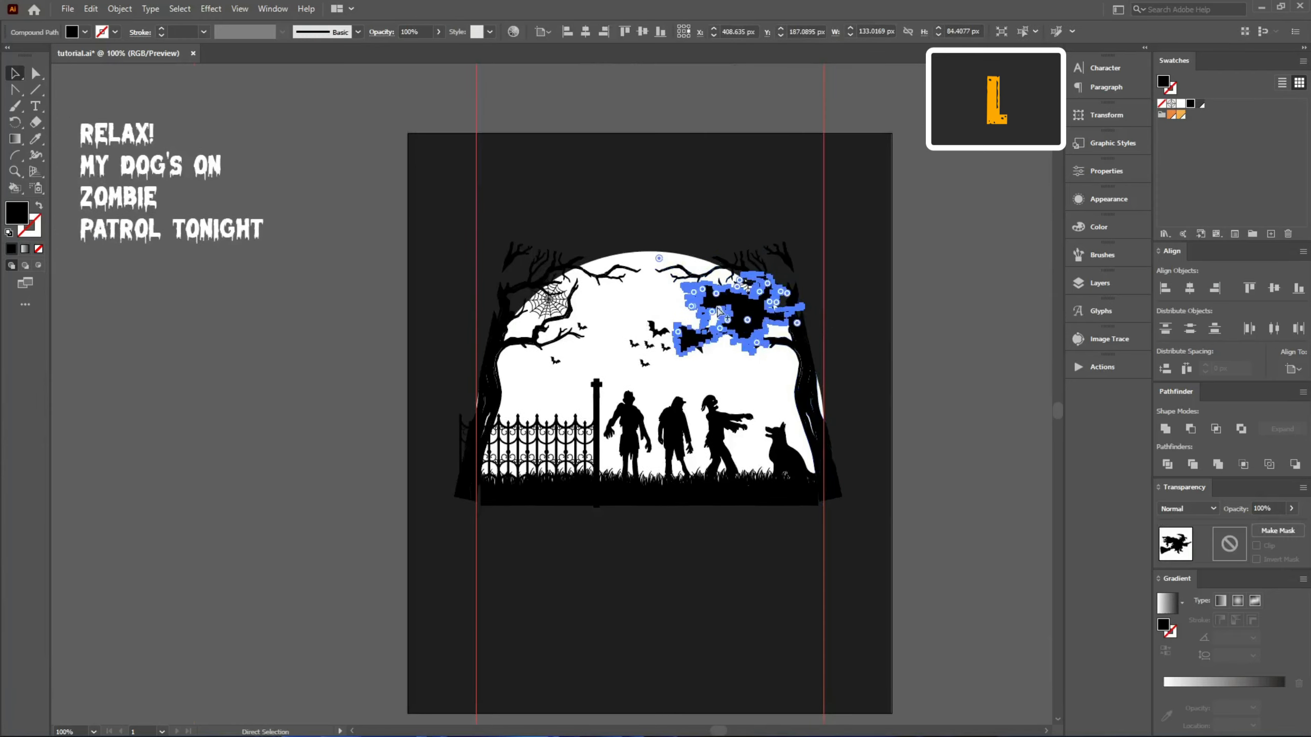
# Scale the witch down to about 73 × 46 px and place her above the bats between the two trees' branches
pyautogui.hotkey('ctrl', '+')
pyautogui.hotkey('ctrl', '+')
pyautogui.hotkey('ctrl', '+')
pyautogui.hotkey('ctrl', '+')
pyautogui.moveTo(849, 108); pyautogui.dragTo(849, 330)
pyautogui.hotkey('ctrl', '-')
pyautogui.moveTo(671, 413); pyautogui.dragTo(627, 149)
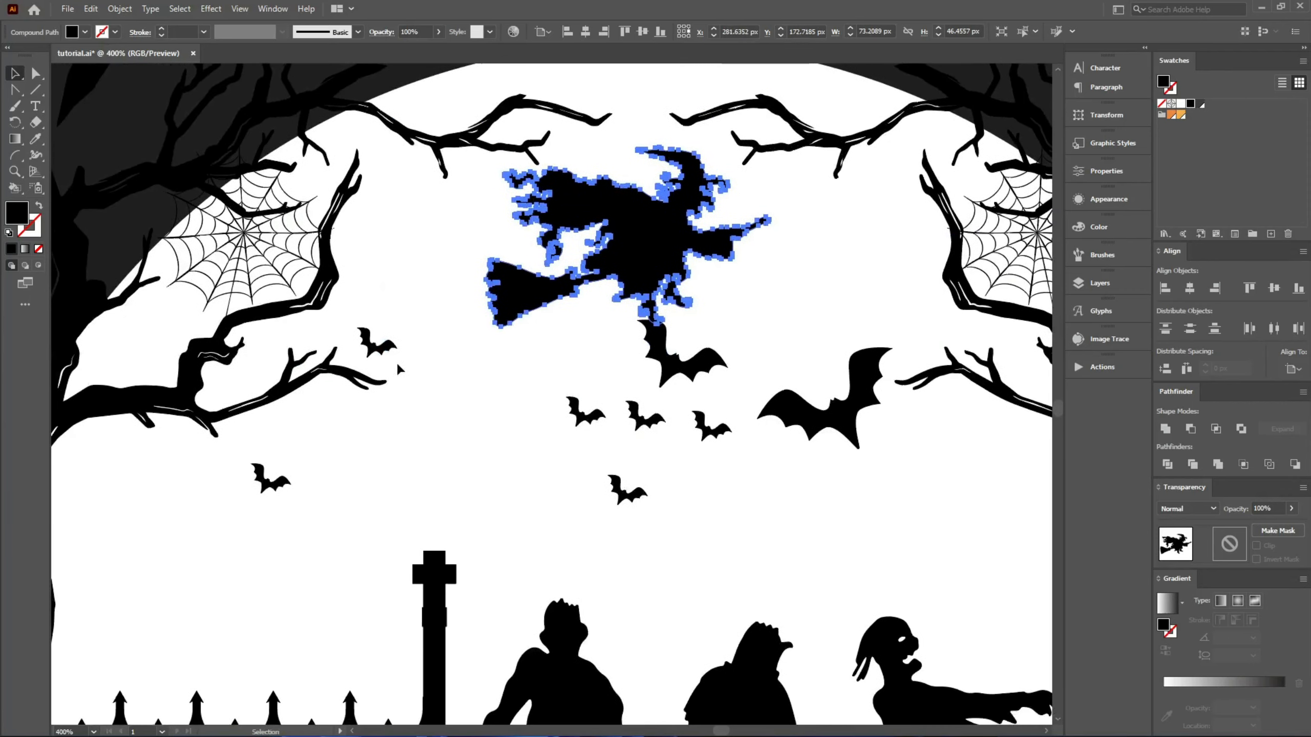
# Delete the two stray small bats at the left and shift the remaining flock slightly down and left
pyautogui.click(382, 351)
pyautogui.moveTo(694, 376); pyautogui.dragTo(212, 548)
pyautogui.click(272, 477)
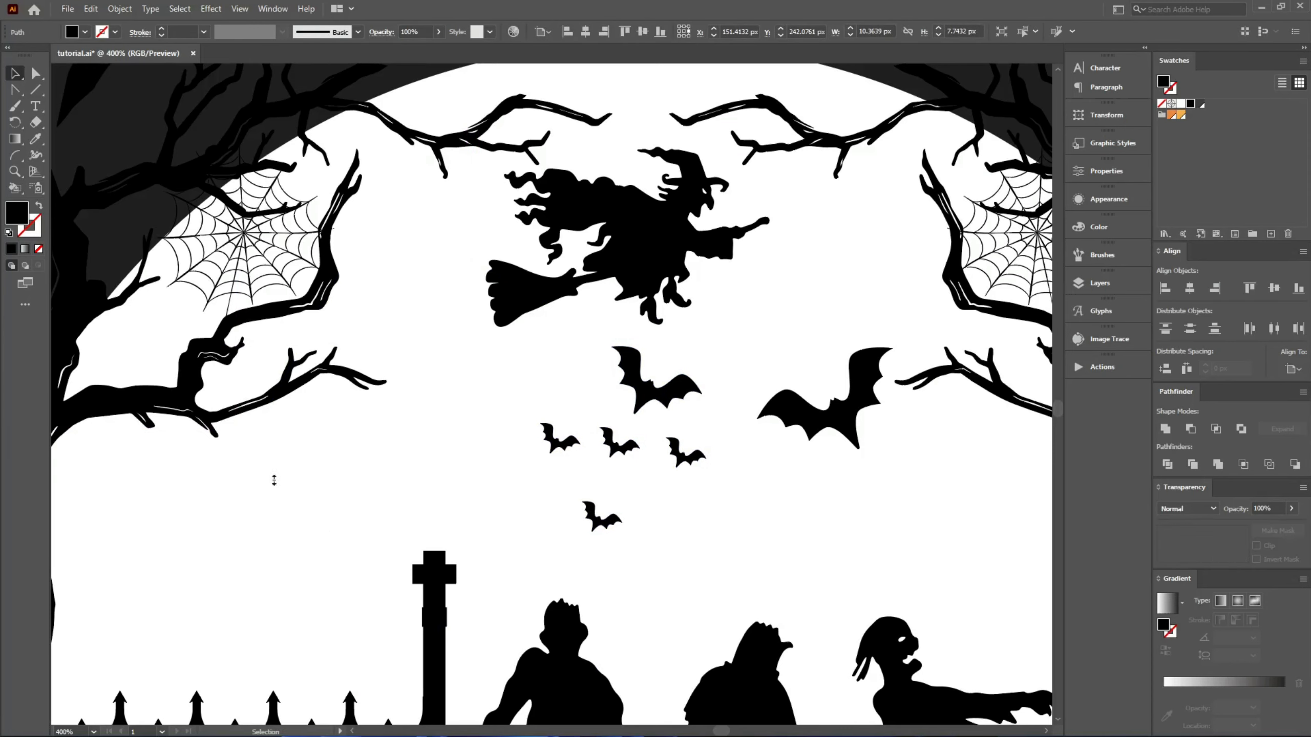
# Scale the witch down further and reposition her below the gap between the tree branches
pyautogui.click(669, 160)
pyautogui.scroll(3, 669, 160)
pyautogui.press('v')
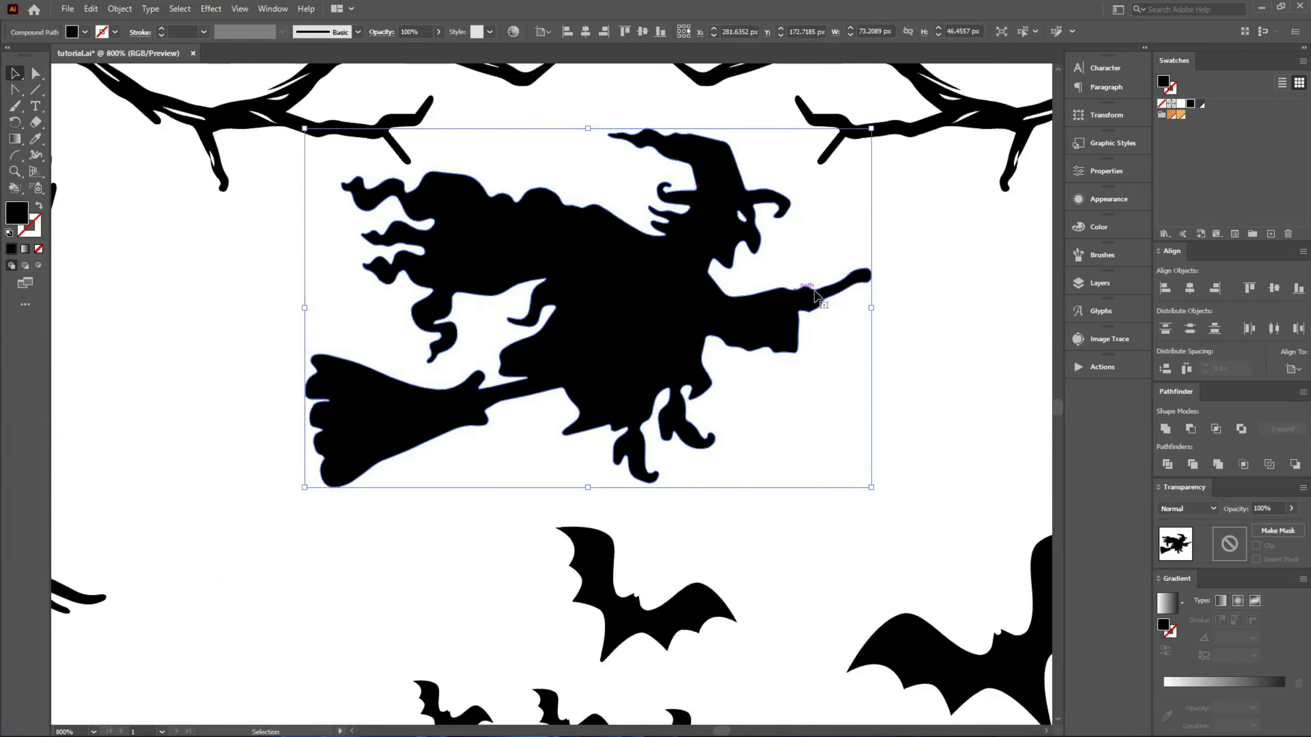
pyautogui.moveTo(870, 308); pyautogui.dragTo(776, 308)
pyautogui.moveTo(538, 333); pyautogui.dragTo(550, 340)
pyautogui.click(443, 510)
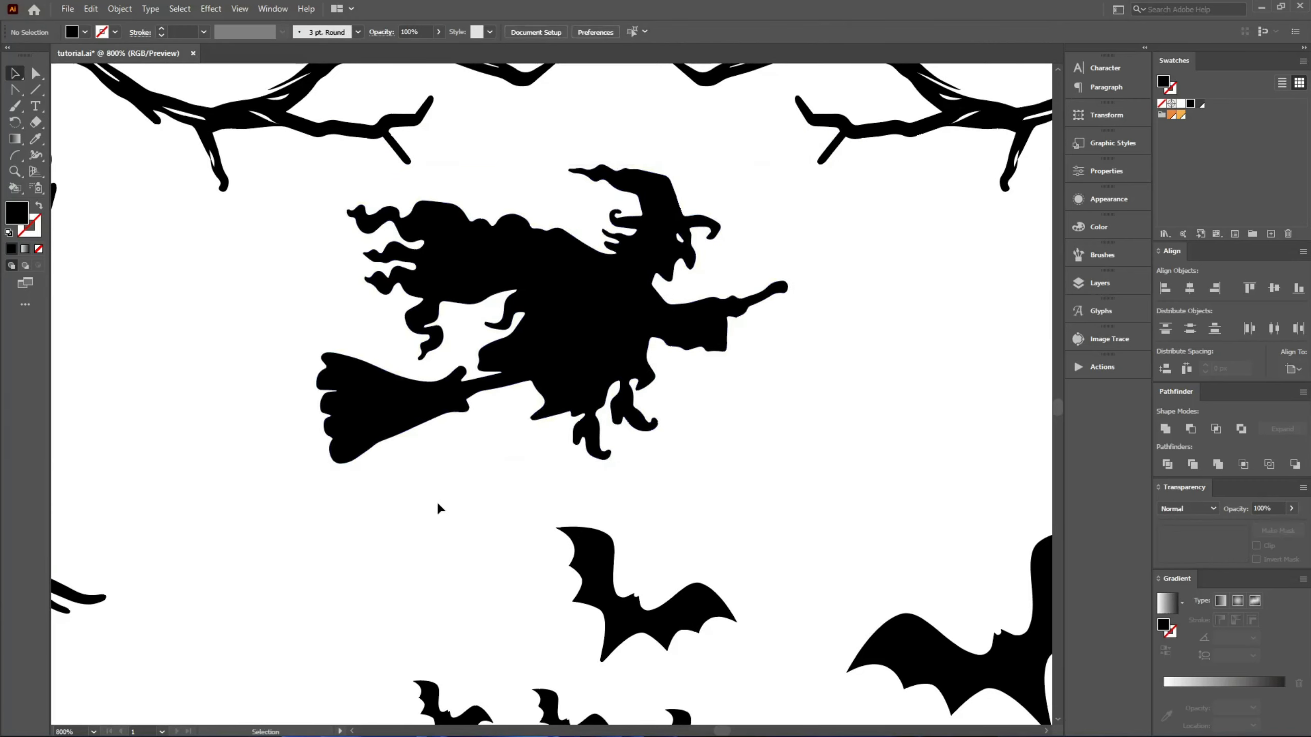
# Nudge the large right-hand bat slightly up and left, and the witch slightly to the right
pyautogui.scroll(-3, 440, 508)
pyautogui.moveTo(554, 421); pyautogui.dragTo(541, 201)
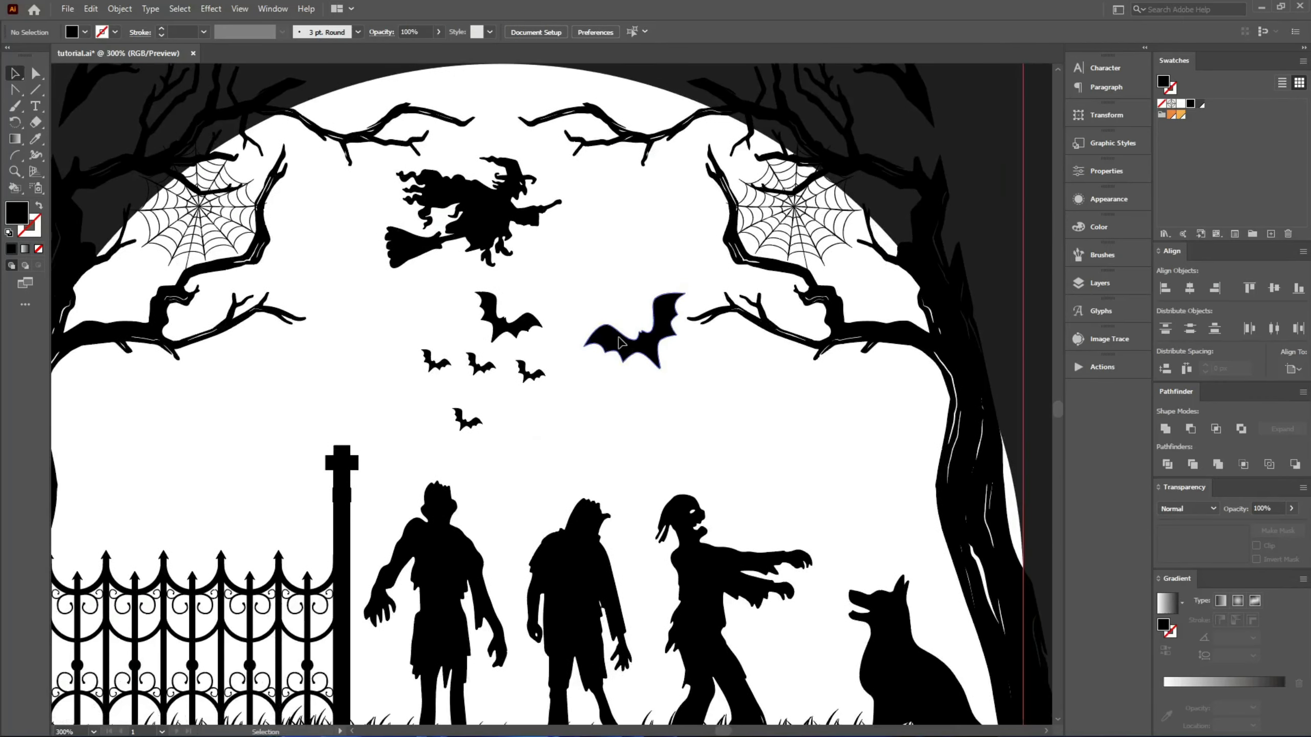
pyautogui.moveTo(618, 336); pyautogui.dragTo(614, 333)
pyautogui.moveTo(488, 227); pyautogui.dragTo(496, 224)
pyautogui.click(345, 317)
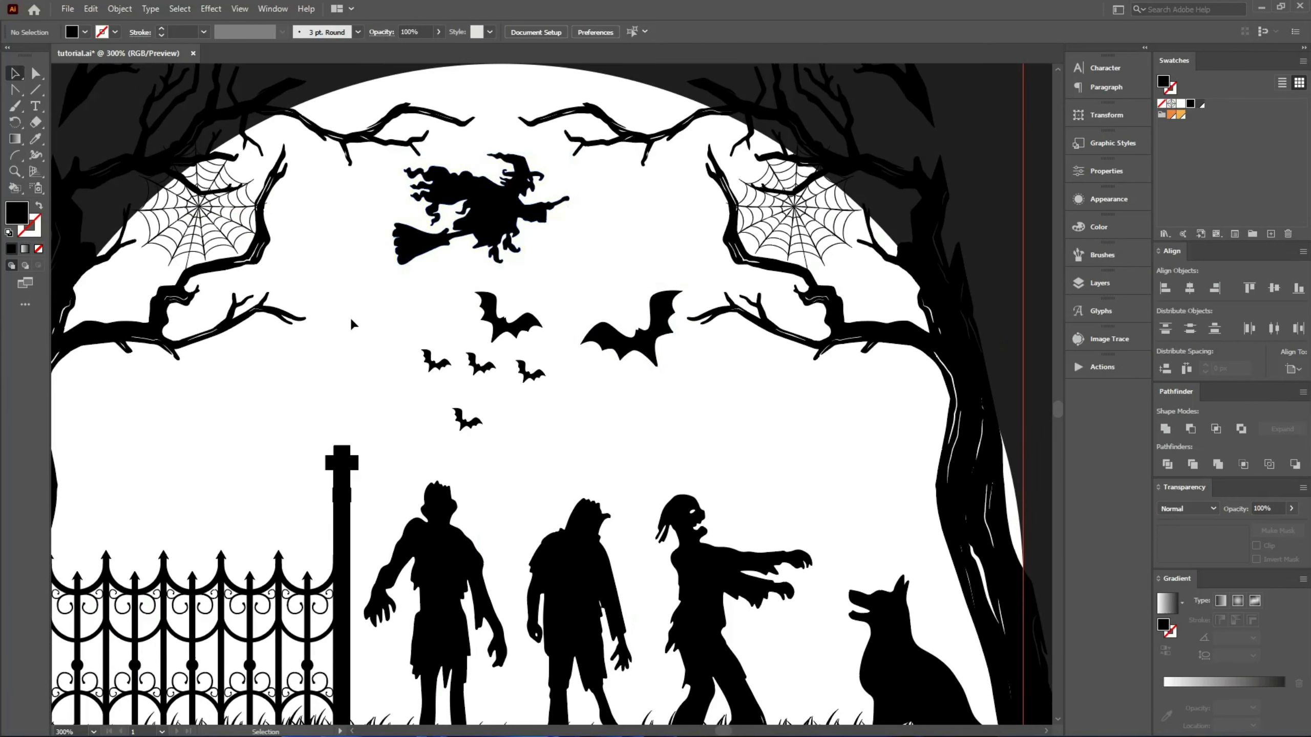
# Bring the arched cat onto the artboard, scale it down, and stand it on top of the fence near the post
pyautogui.scroll(-3, 351, 321)
pyautogui.moveTo(432, 227); pyautogui.dragTo(288, 170)
pyautogui.moveTo(1009, 480); pyautogui.dragTo(461, 312)
pyautogui.scroll(-2, 907, 352)
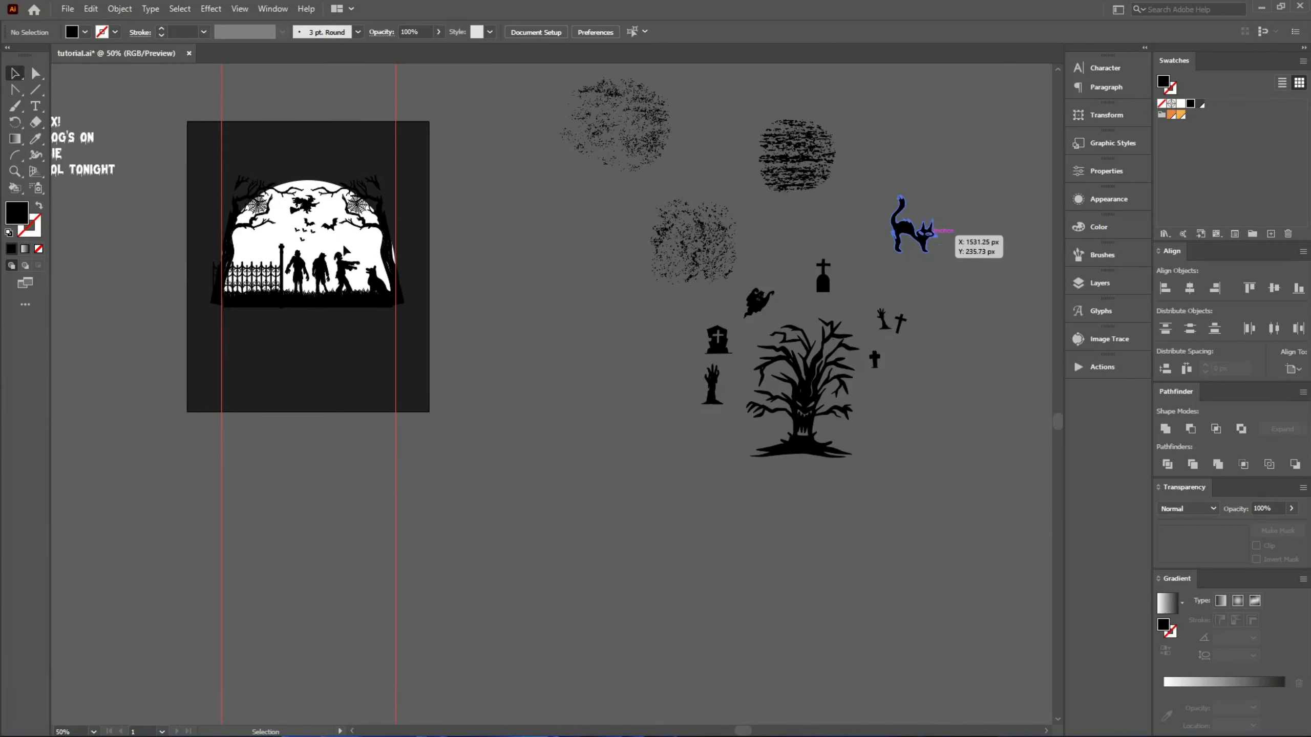
pyautogui.moveTo(927, 238); pyautogui.dragTo(333, 249)
pyautogui.scroll(6, 236, 232)
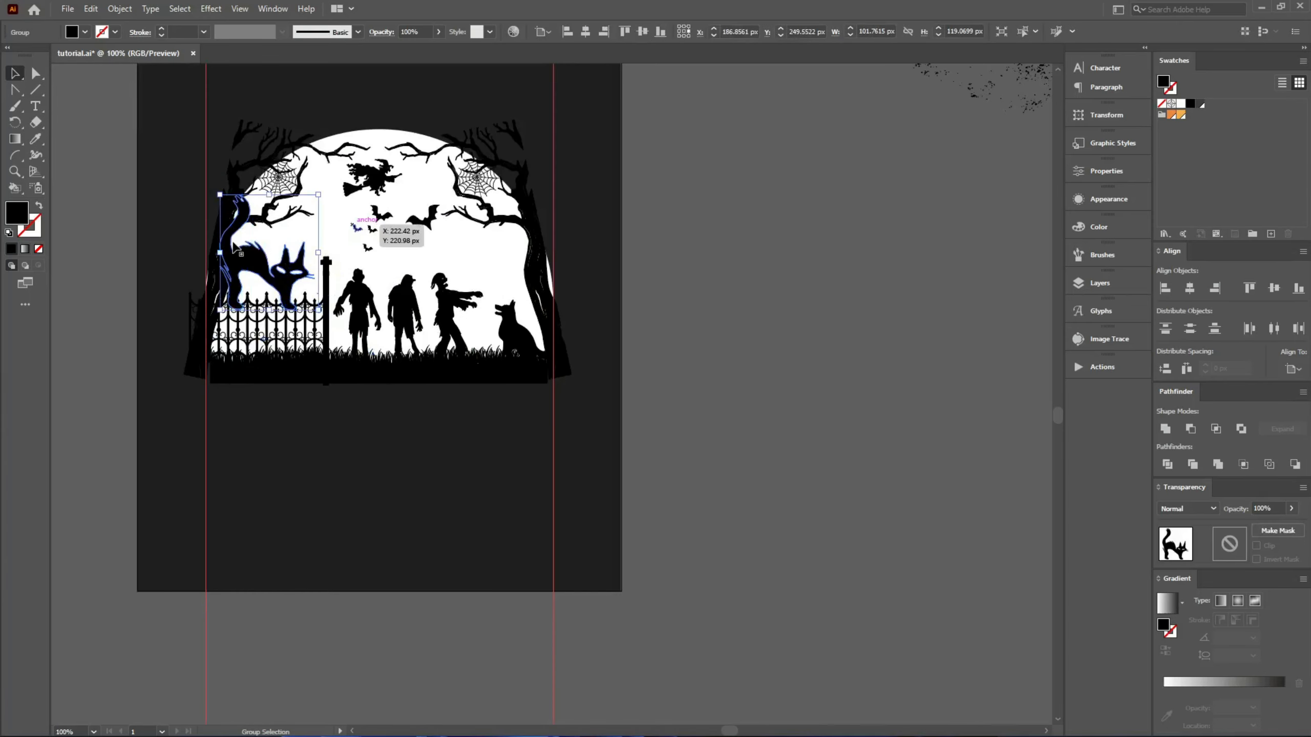
pyautogui.moveTo(585, 287); pyautogui.dragTo(373, 288)
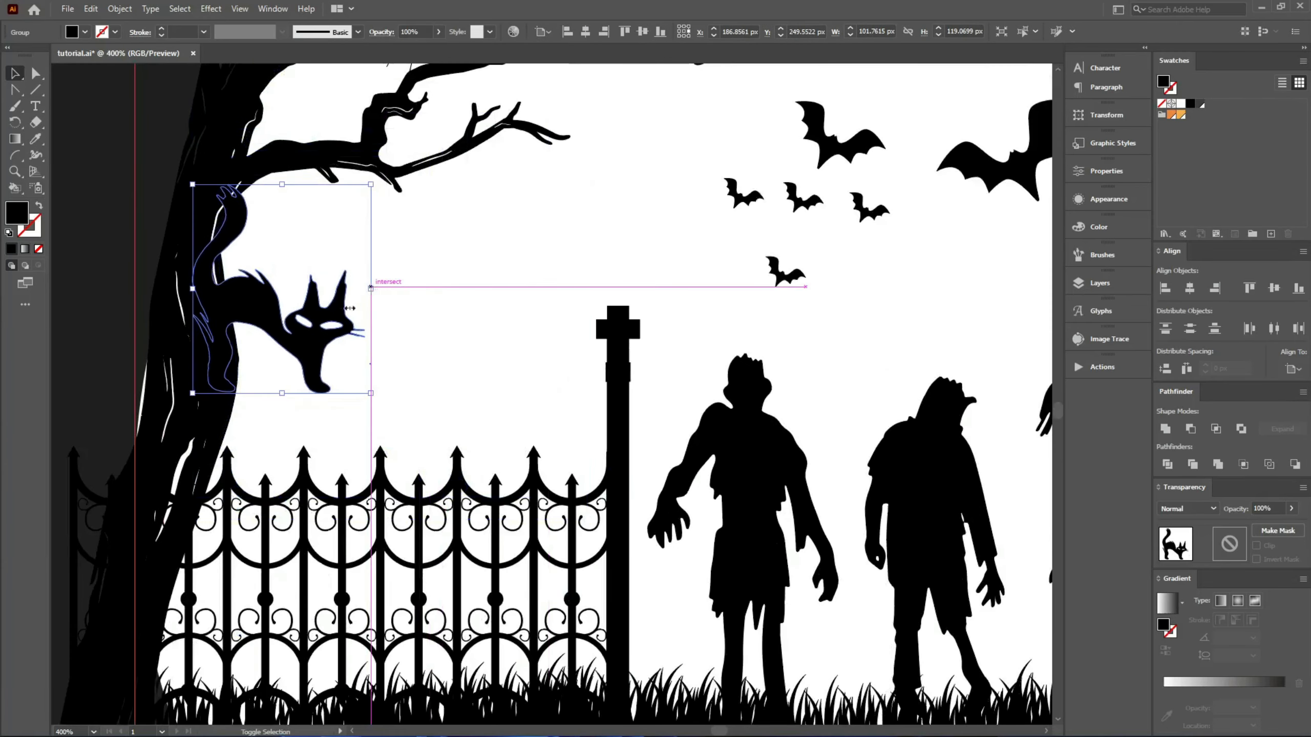
pyautogui.moveTo(308, 330); pyautogui.dragTo(438, 414)
pyautogui.click(490, 341)
pyautogui.scroll(-4, 447, 345)
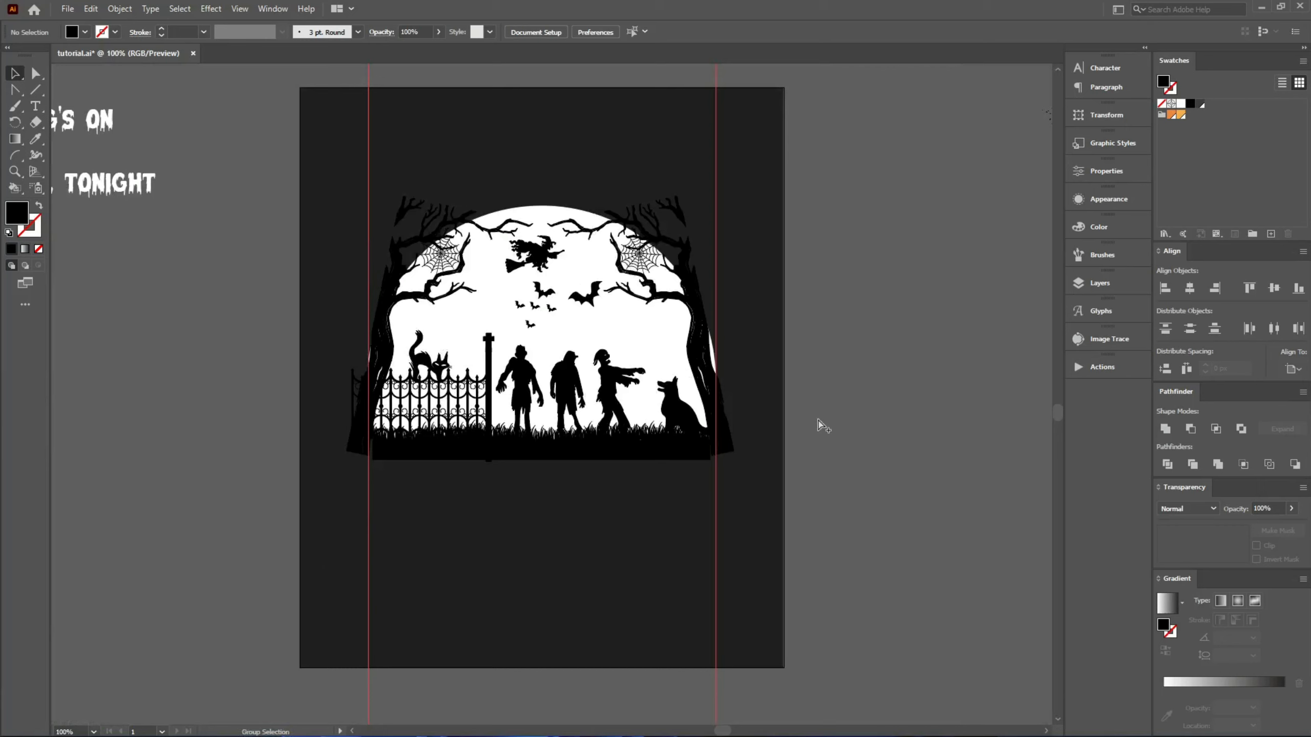
# Group all the black silhouettes of the scene into one object, leaving out the white moon
pyautogui.hotkey('ctrl', 'a')
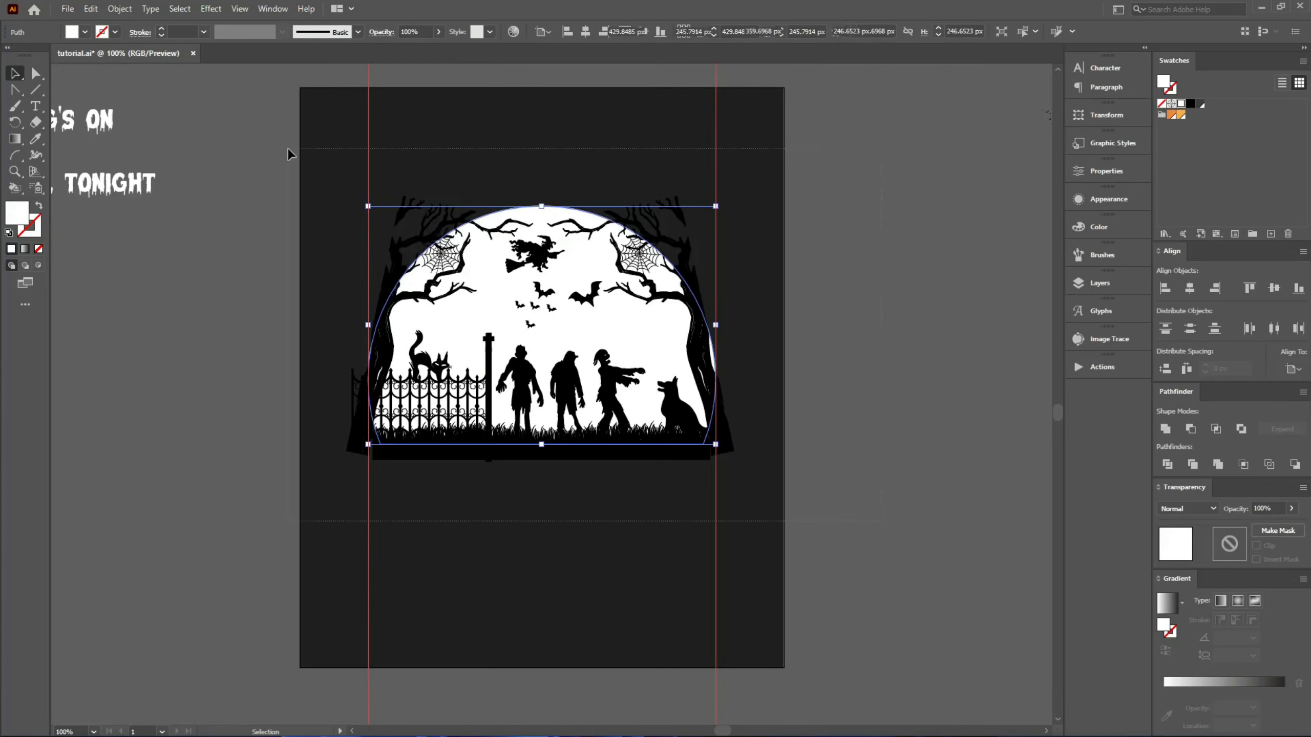
pyautogui.hotkey('ctrl', 'g')
pyautogui.hotkey('ctrl', 'h')
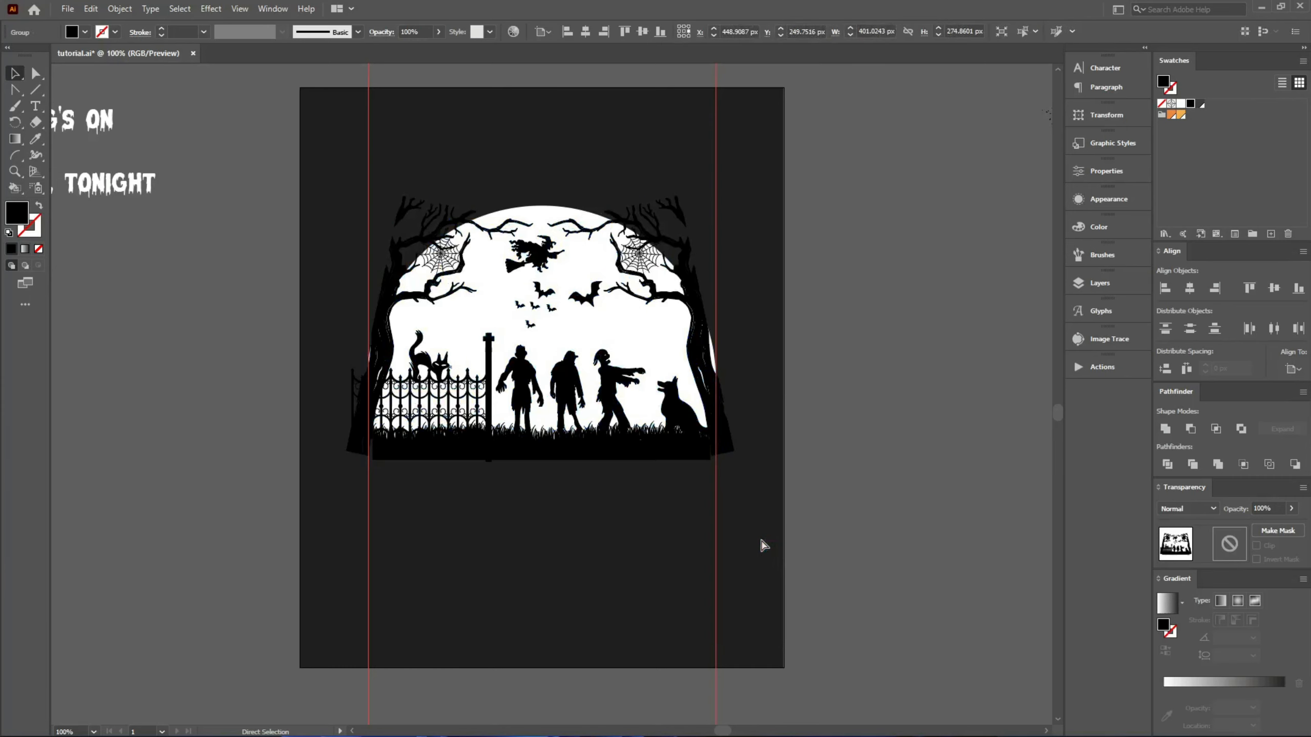
pyautogui.hotkey('ctrl', 'shift', 'a')
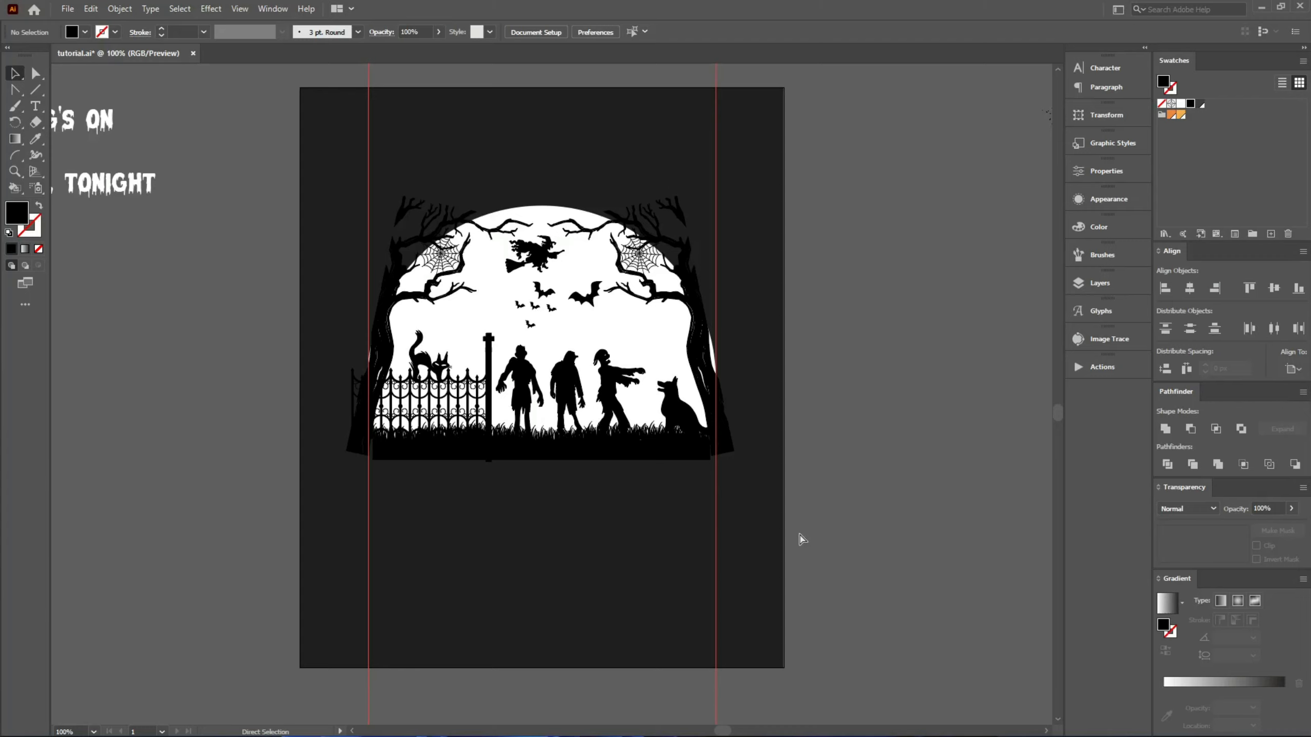
pyautogui.hotkey('ctrl', 'z')
# Cut the cross-topped tombstone, the leaning cross and the small upright cross from the spare artwork
pyautogui.hotkey('ctrl', '-')
pyautogui.hotkey('ctrl', '-')
pyautogui.hotkey('ctrl', '-')
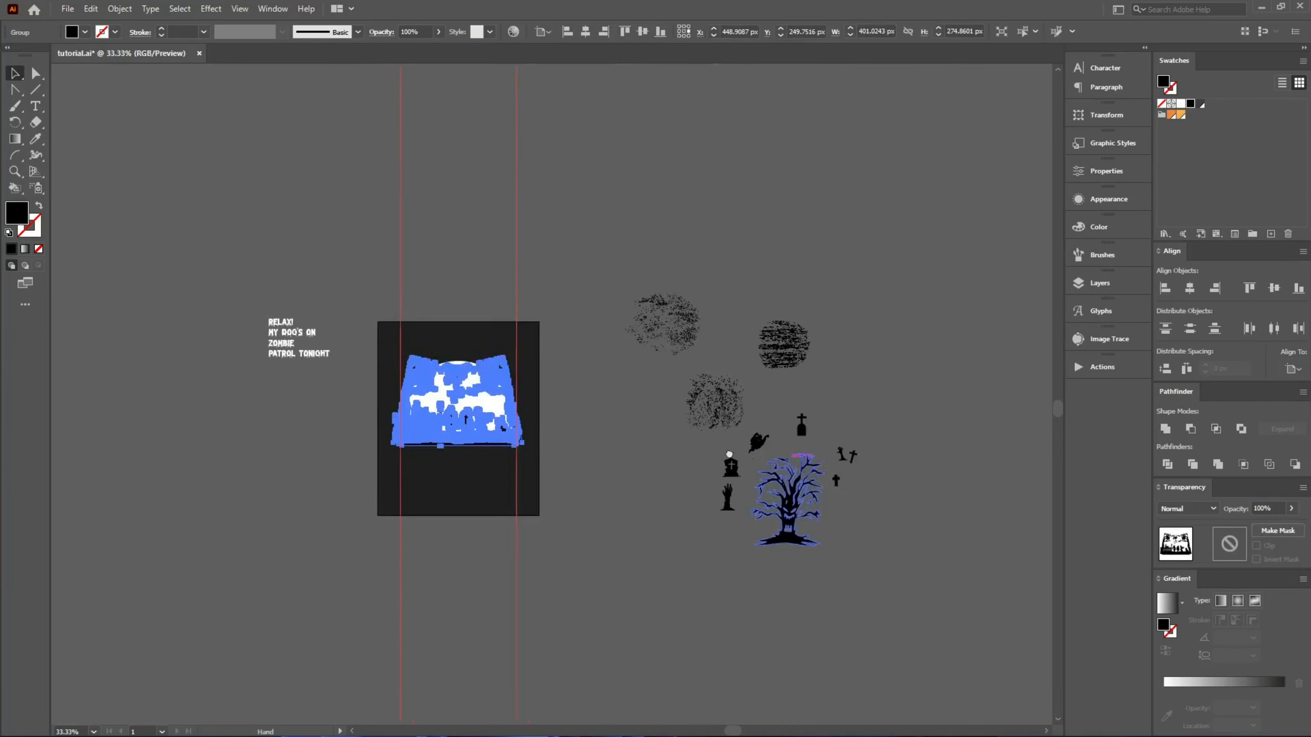
pyautogui.hotkey('ctrl', '+')
pyautogui.hotkey('ctrl', '+')
pyautogui.hotkey('ctrl', '+')
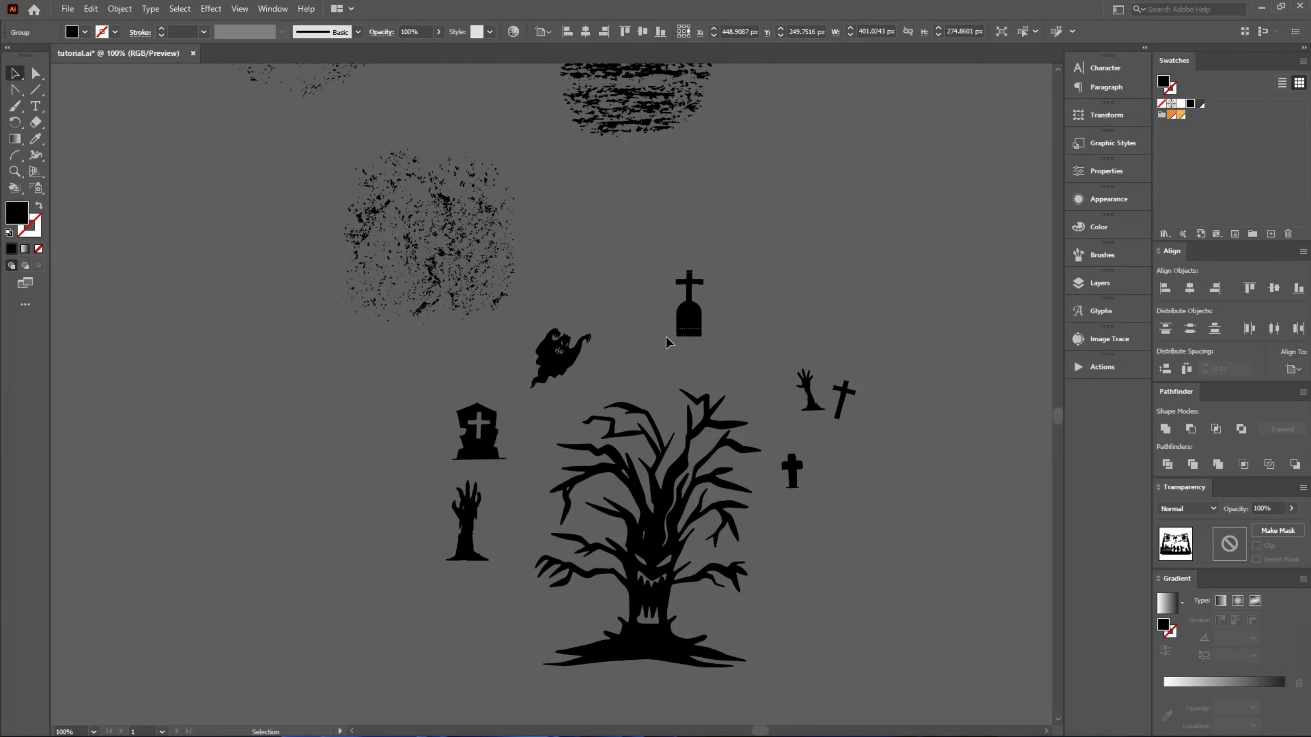
pyautogui.click(681, 330)
pyautogui.keyDown('shift'); pyautogui.click(843, 397); pyautogui.keyUp('shift')
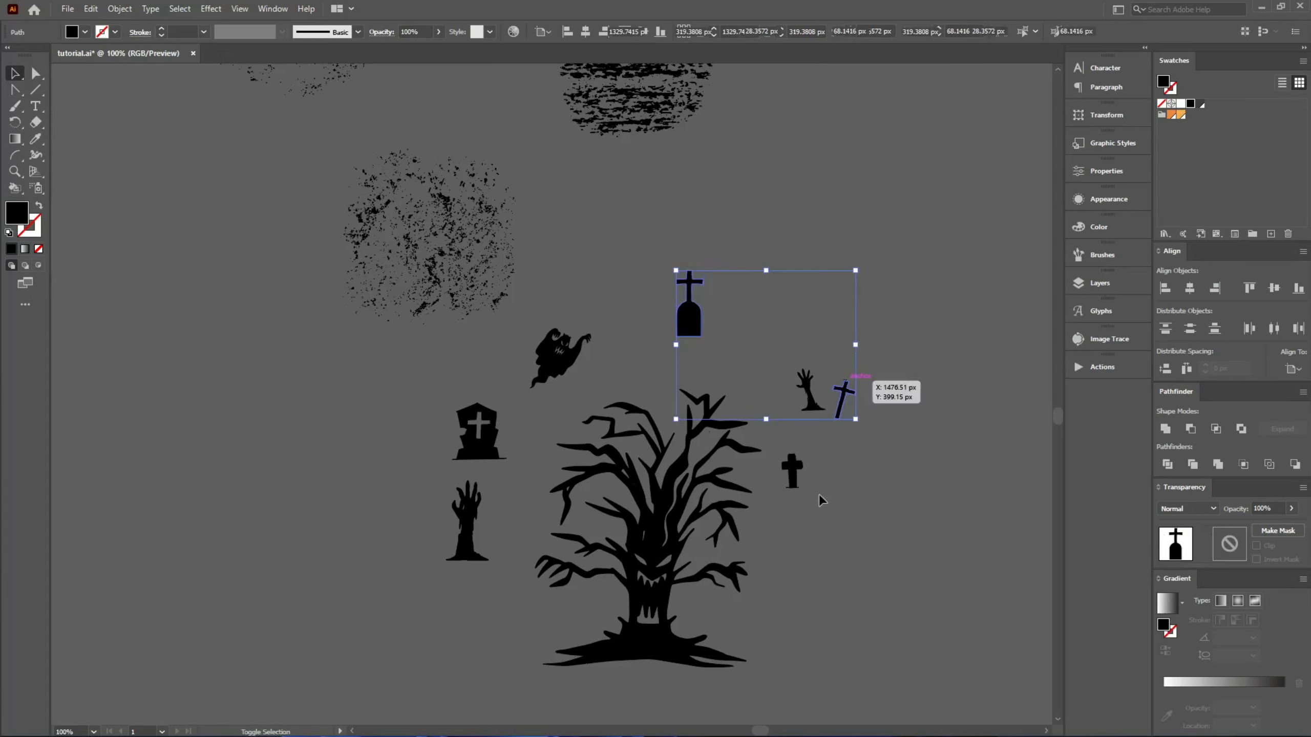
pyautogui.keyDown('shift'); pyautogui.click(792, 459); pyautogui.keyUp('shift')
pyautogui.press('a')
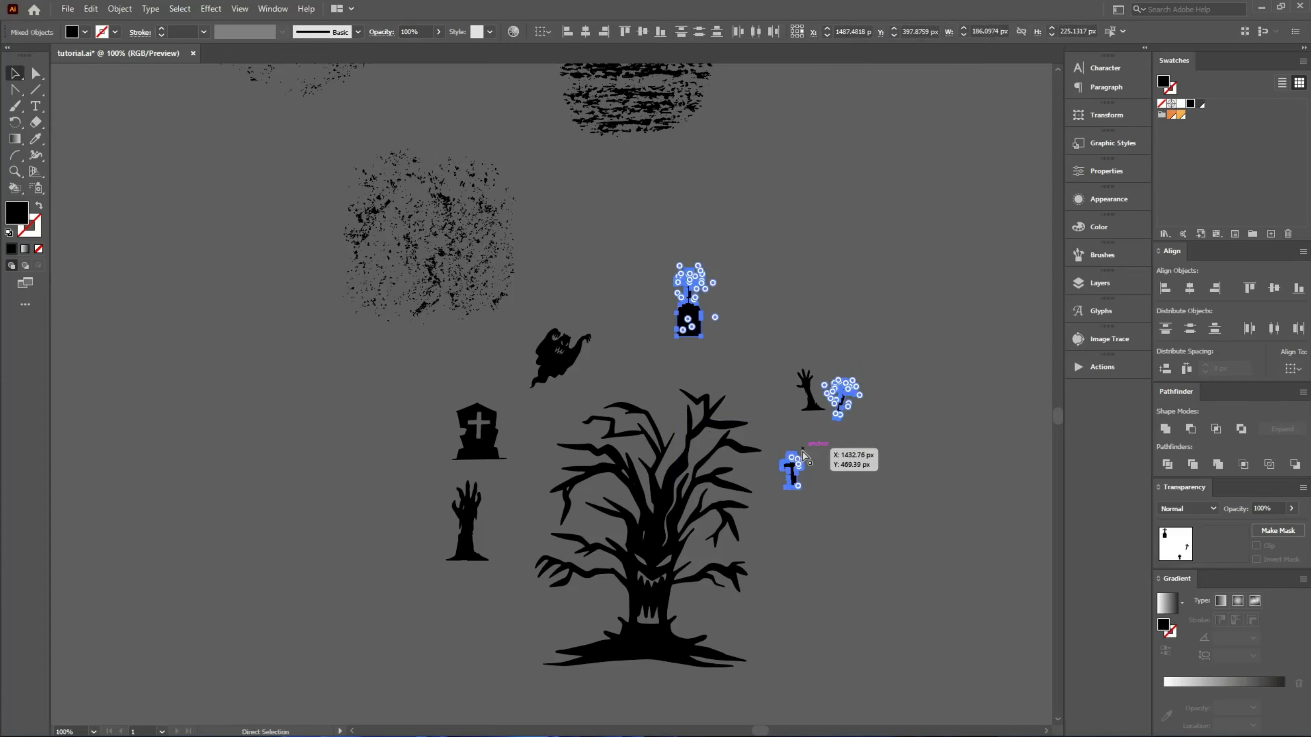
pyautogui.press('Delete')
# Open the silhouette group in isolation and paste the tombstone and two crosses inside it
pyautogui.hotkey('ctrl', '-')
pyautogui.hotkey('ctrl', '-')
pyautogui.hotkey('ctrl', '-')
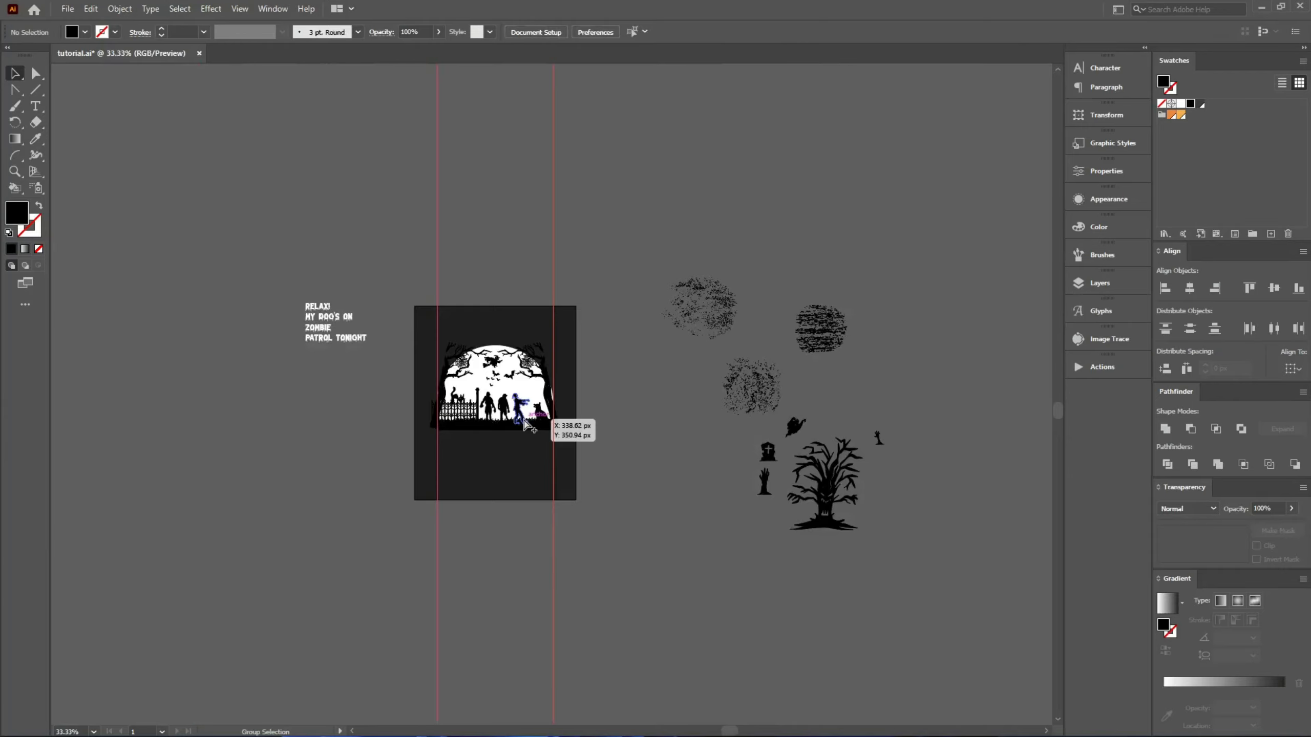
pyautogui.scroll(6, 524, 420)
pyautogui.doubleClick(503, 384)
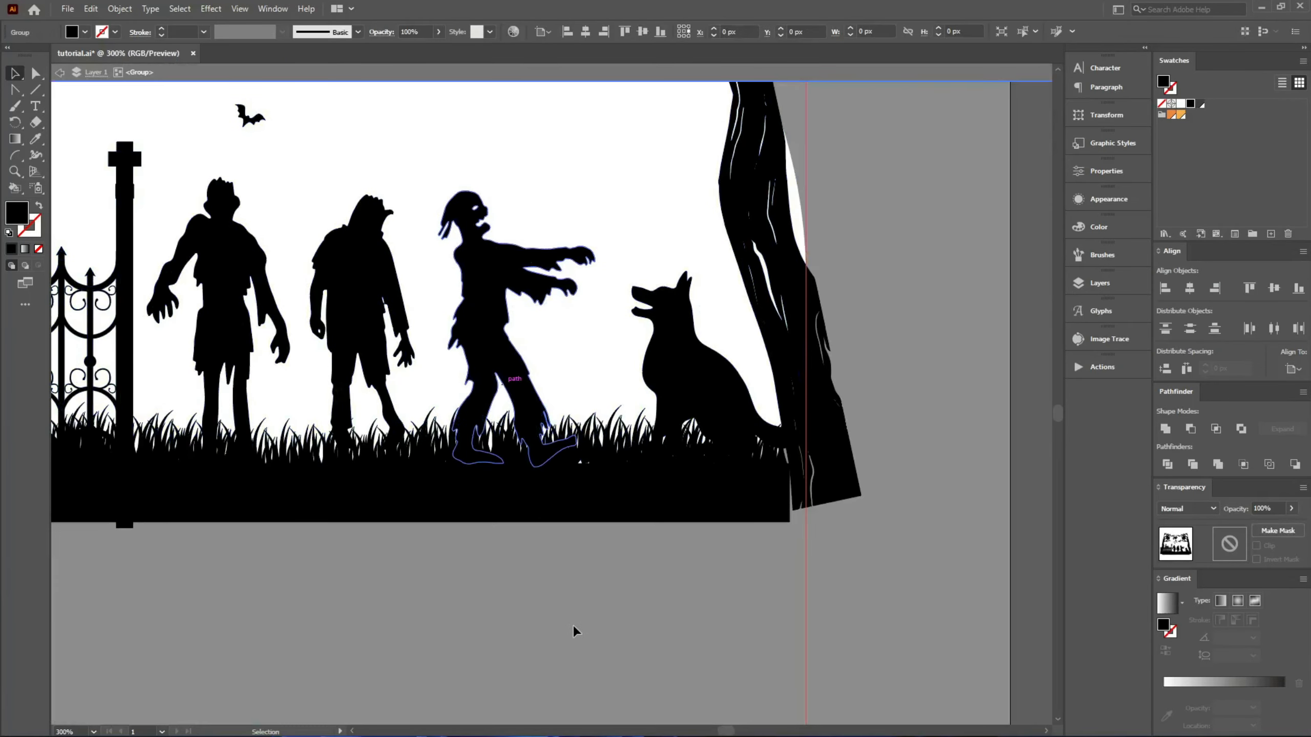
pyautogui.hotkey('ctrl', 'v')
pyautogui.scroll(-2, 536, 594)
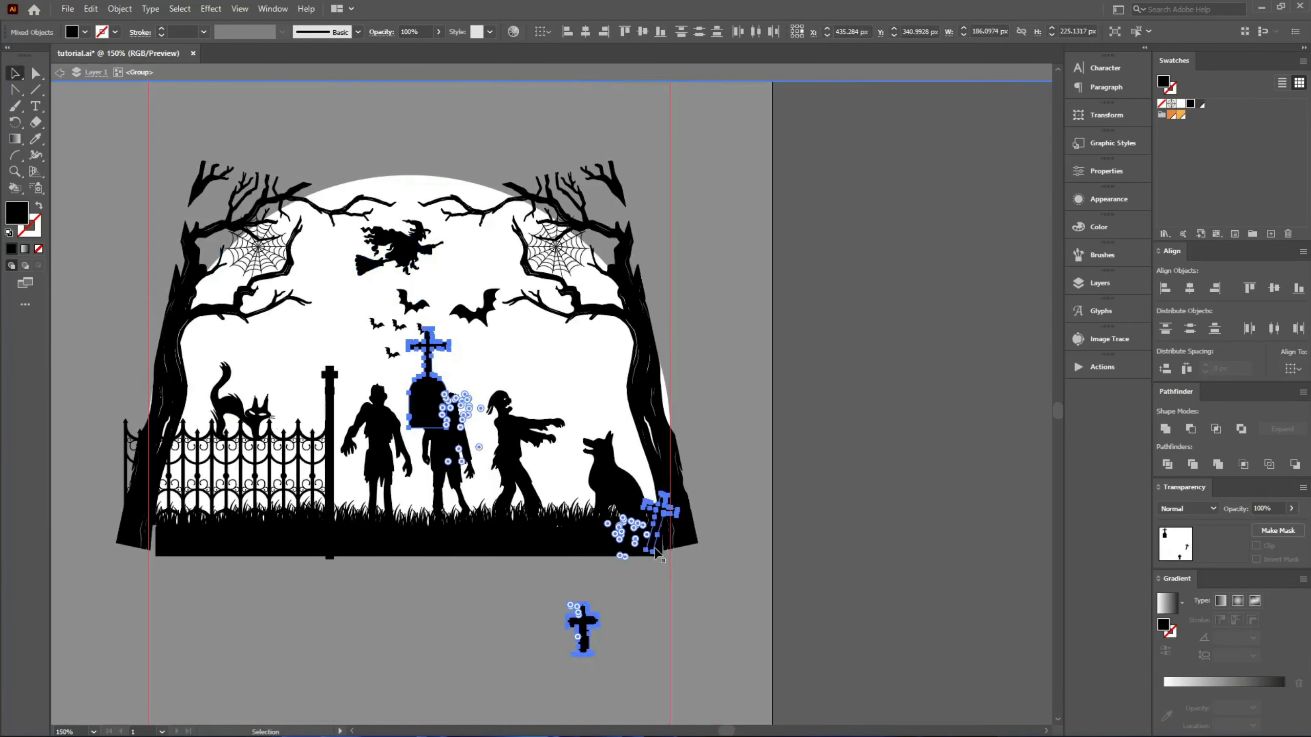
# Move the pasted pieces aside, then stand the upright cross before the dog and the leaning cross between the first two zombies
pyautogui.moveTo(656, 554); pyautogui.dragTo(946, 533)
pyautogui.click(789, 617)
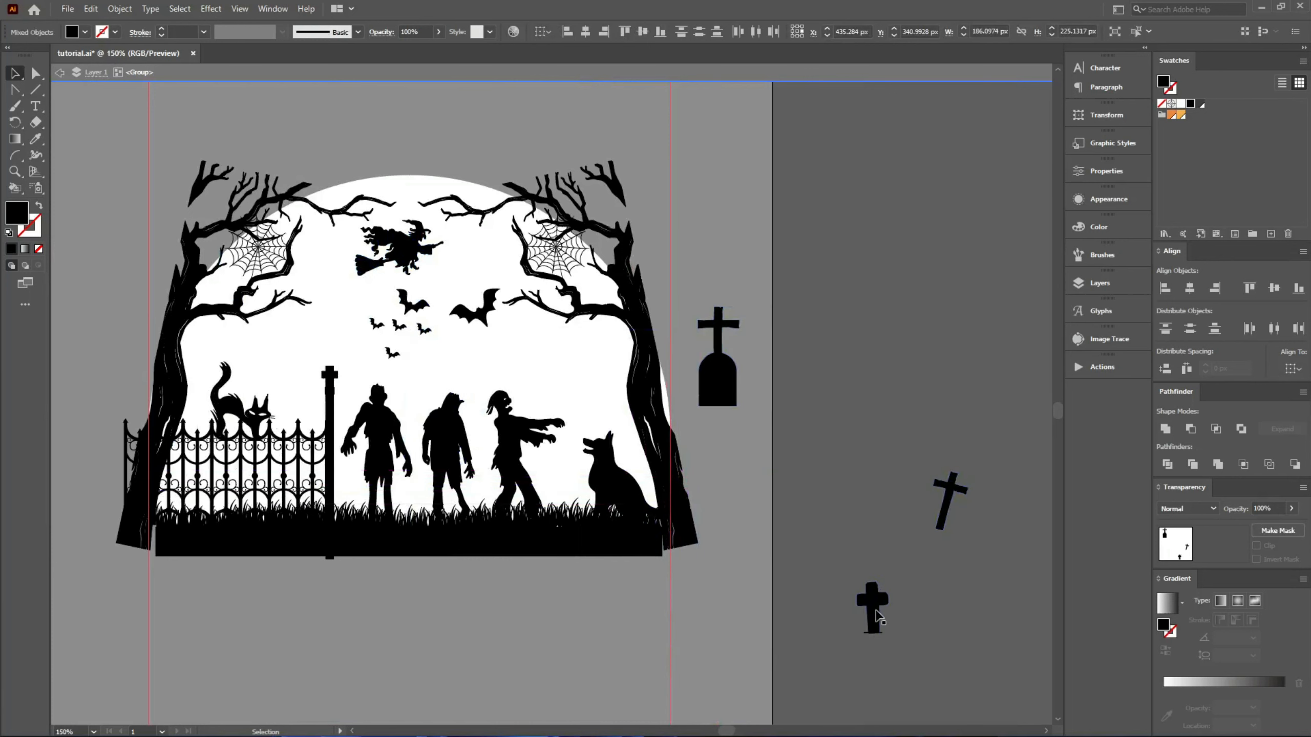
pyautogui.moveTo(876, 616); pyautogui.dragTo(572, 500)
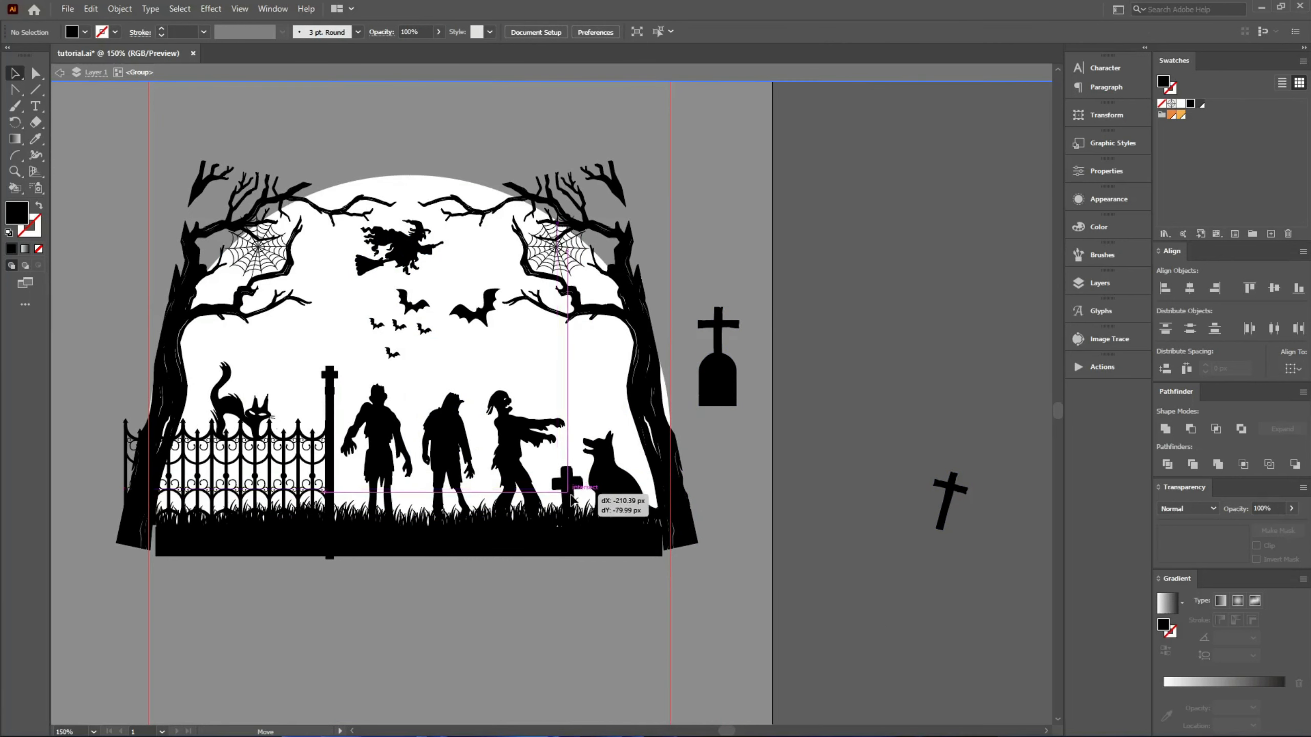
pyautogui.moveTo(935, 499); pyautogui.dragTo(414, 499)
# Place the cross-topped tombstone in the grass in front of the fence post and scale it down
pyautogui.moveTo(730, 392); pyautogui.dragTo(369, 522)
pyautogui.moveTo(324, 431); pyautogui.dragTo(324, 431)
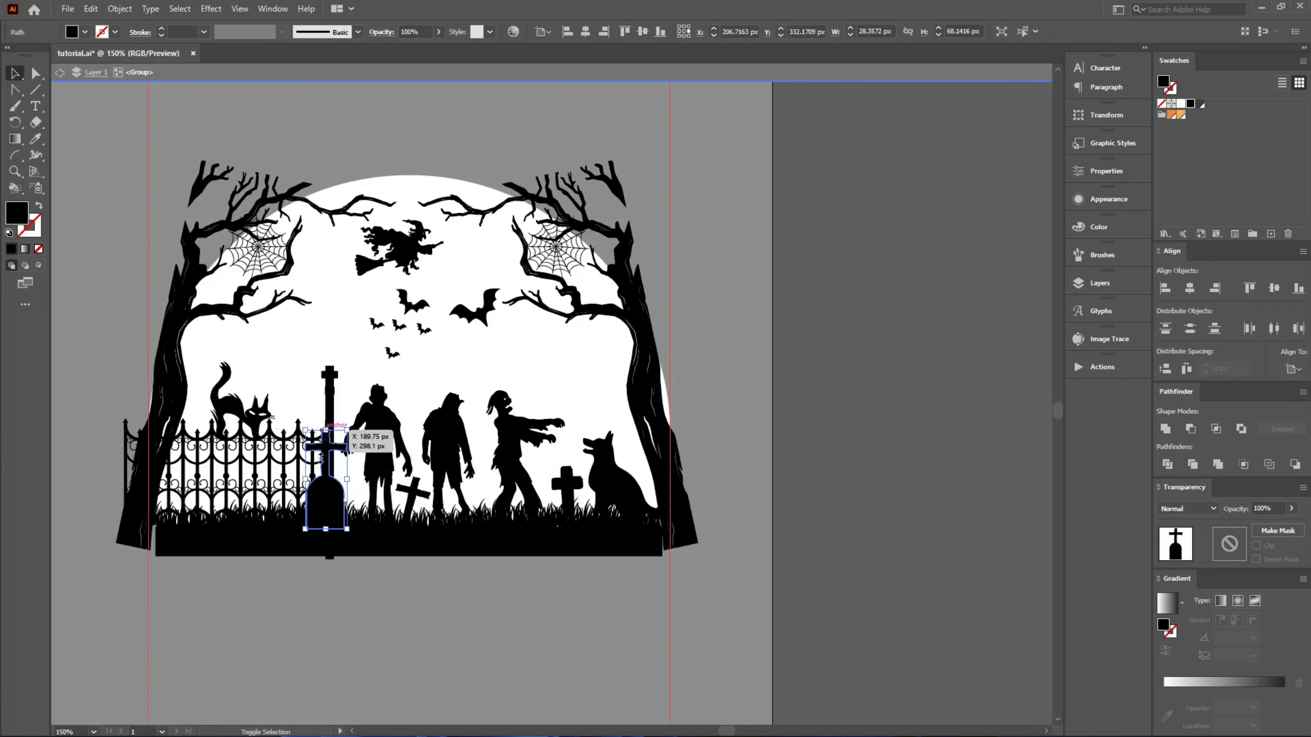
pyautogui.press('Delete')
pyautogui.scroll(4, 330, 512)
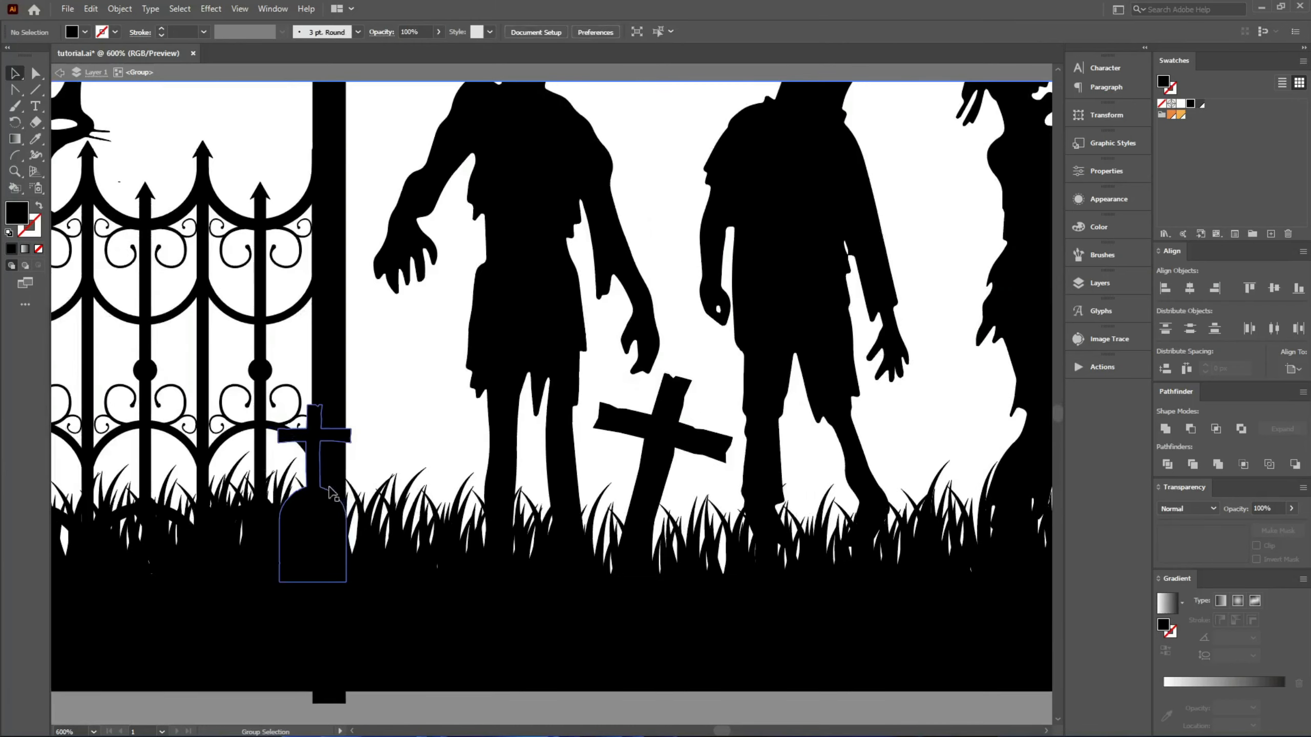
# Place the tombstone just beside the fence post and a leaning cross among the fence bars, and leave the isolated group
pyautogui.moveTo(315, 494); pyautogui.dragTo(265, 453)
pyautogui.scroll(-3, 398, 467)
pyautogui.moveTo(396, 534); pyautogui.dragTo(396, 534)
pyautogui.scroll(-2, 604, 606)
pyautogui.doubleClick(605, 607)
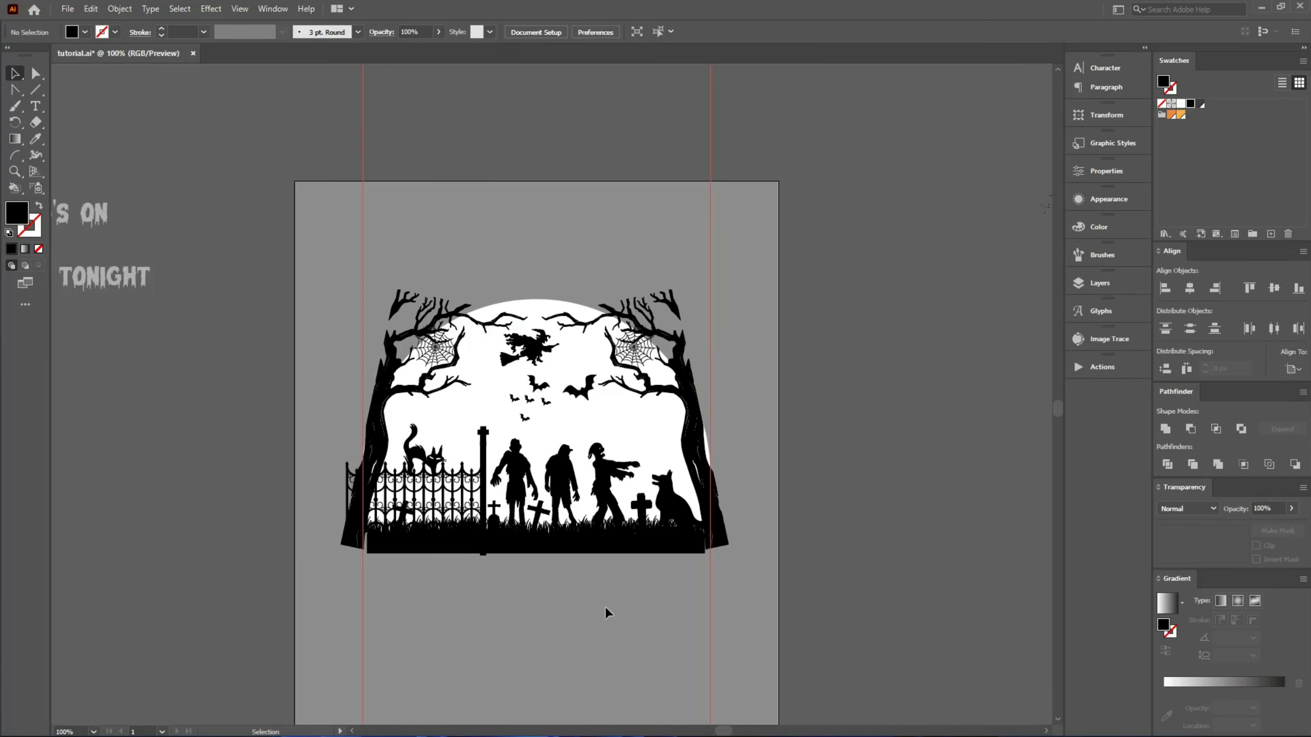
# Bring the white moon shape to the front, above all the silhouettes
pyautogui.moveTo(650, 313); pyautogui.dragTo(658, 302)
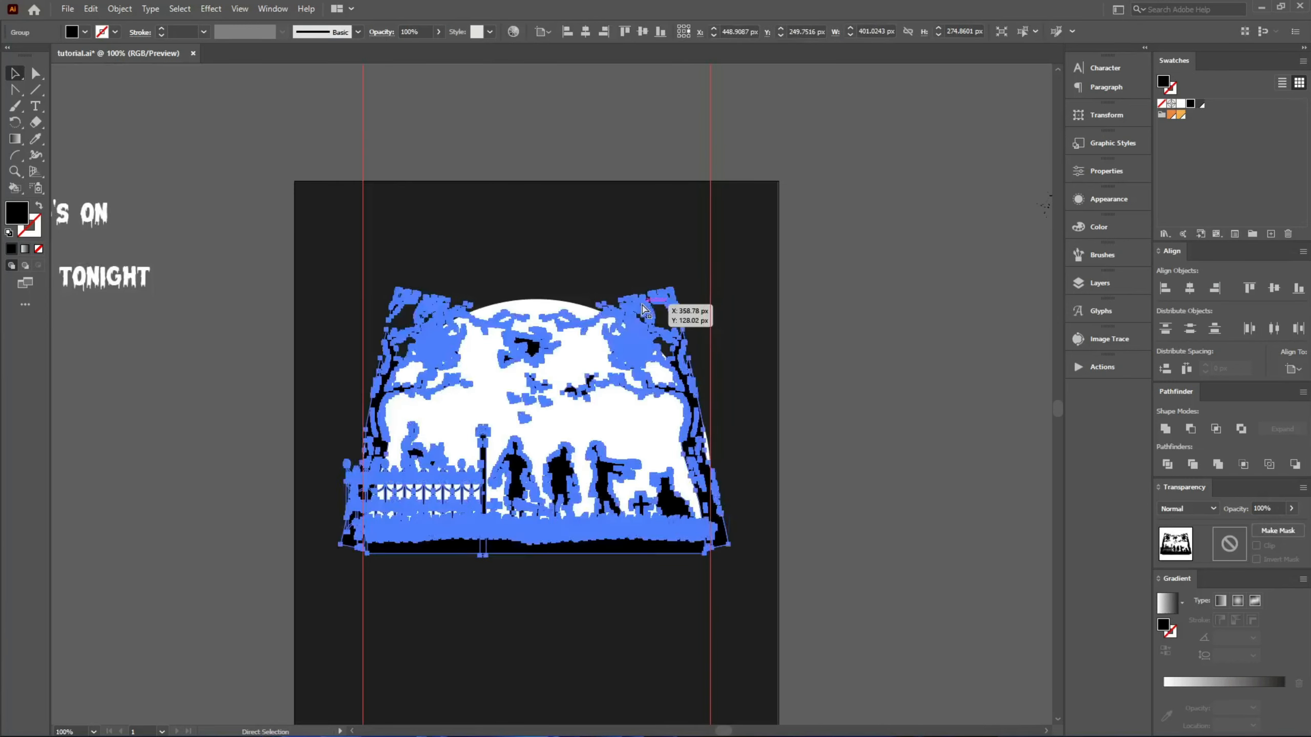
pyautogui.click(570, 310)
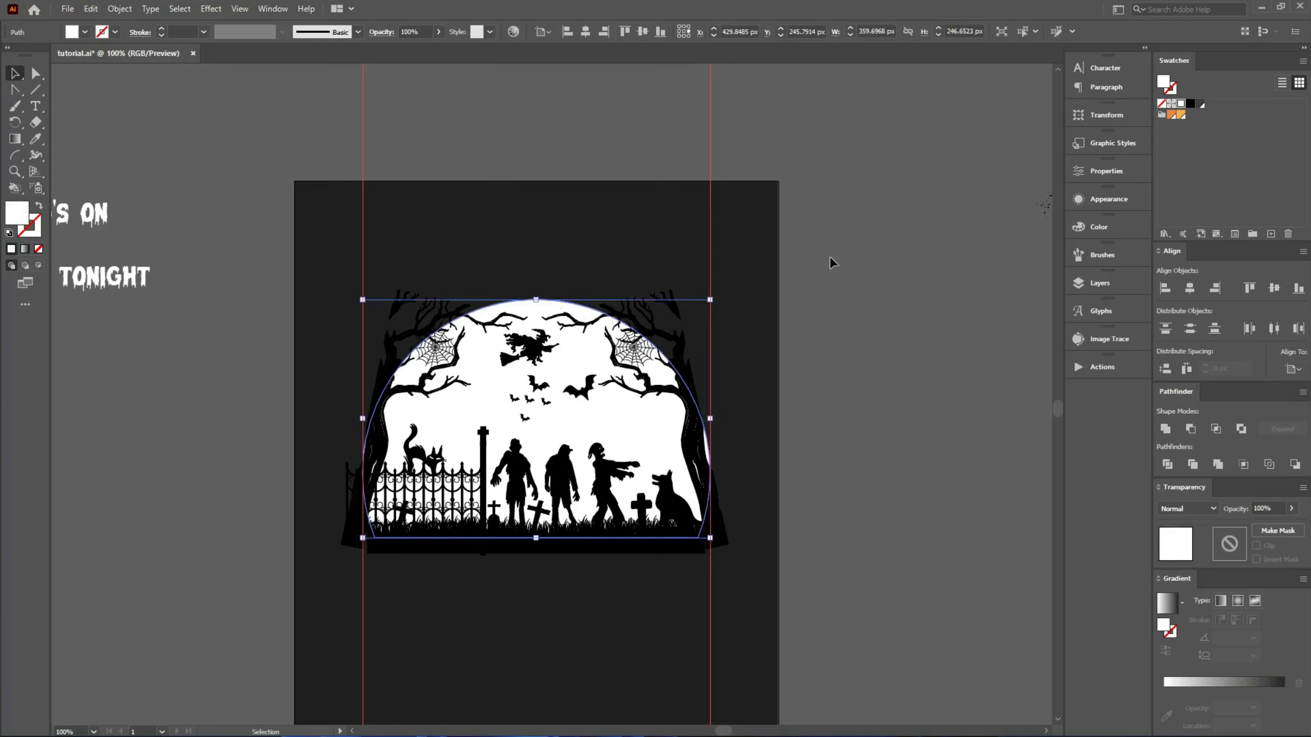
pyautogui.moveTo(599, 477); pyautogui.dragTo(904, 393)
pyautogui.hotkey('ctrl', 'z')
pyautogui.hotkey('ctrl', 'shift', ']')
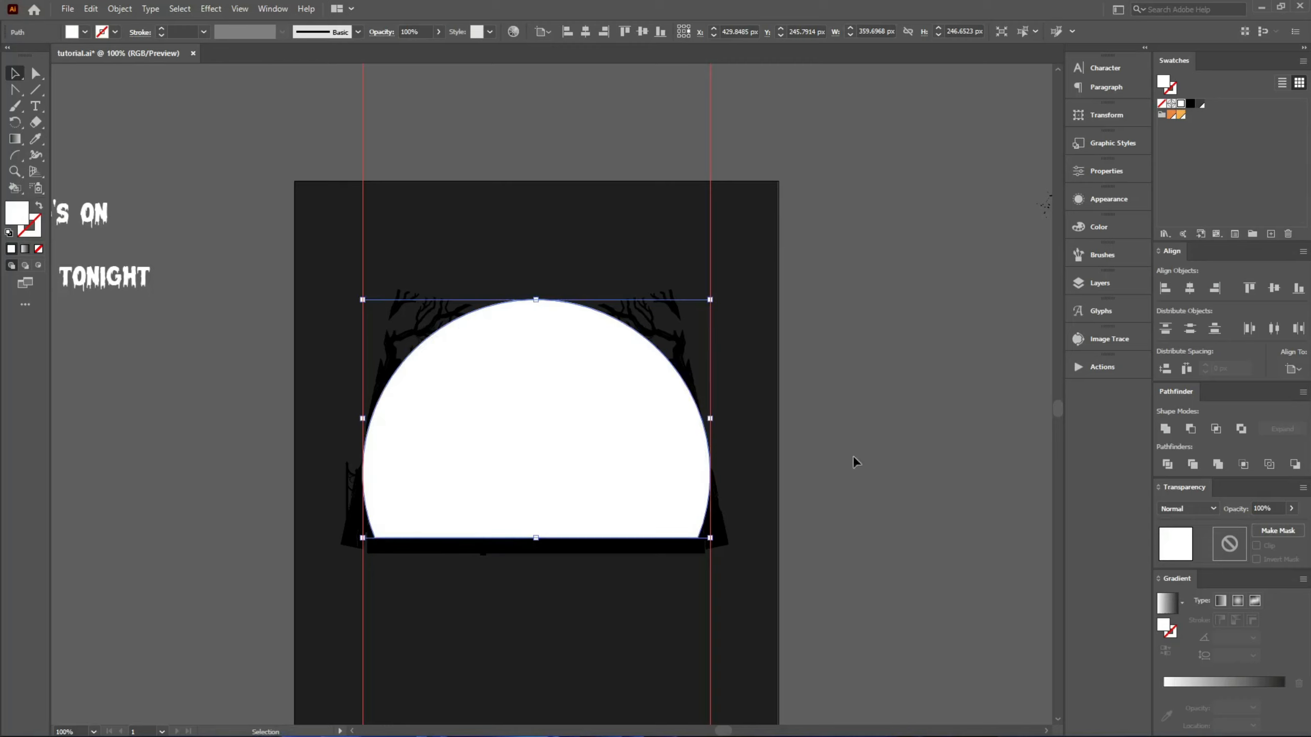
pyautogui.click(879, 431)
# Move the three grunge textures from the pasteboard over beside the moon and ungroup them
pyautogui.scroll(1, 716, 431)
pyautogui.scroll(1, 581, 405)
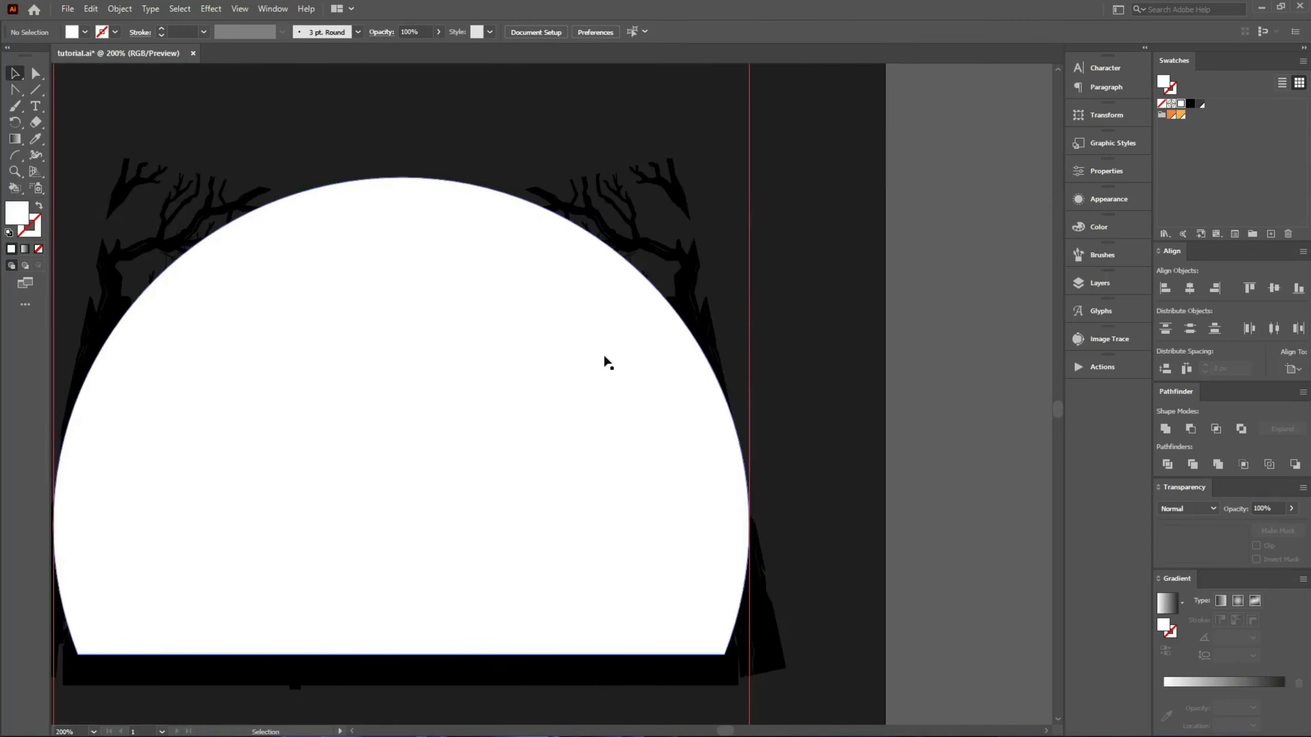
pyautogui.scroll(-1, 660, 325)
pyautogui.scroll(-3, 410, 340)
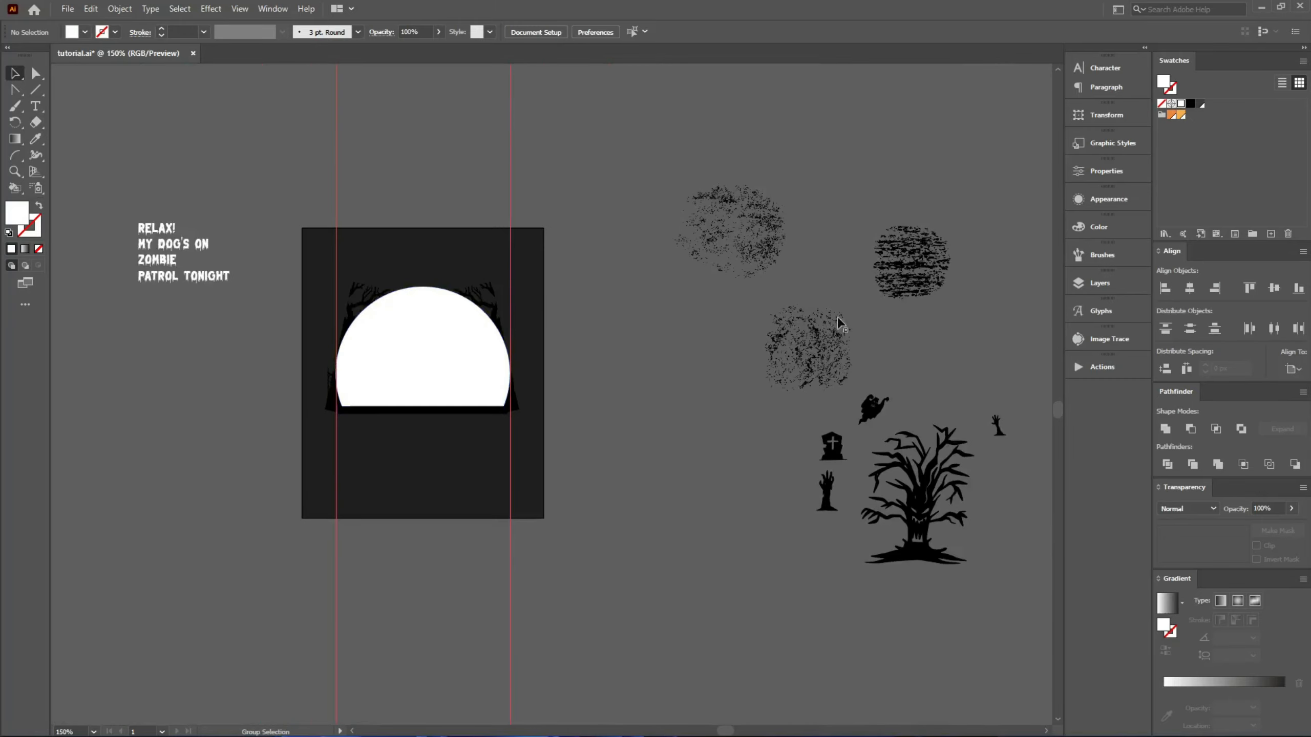
pyautogui.click(809, 317)
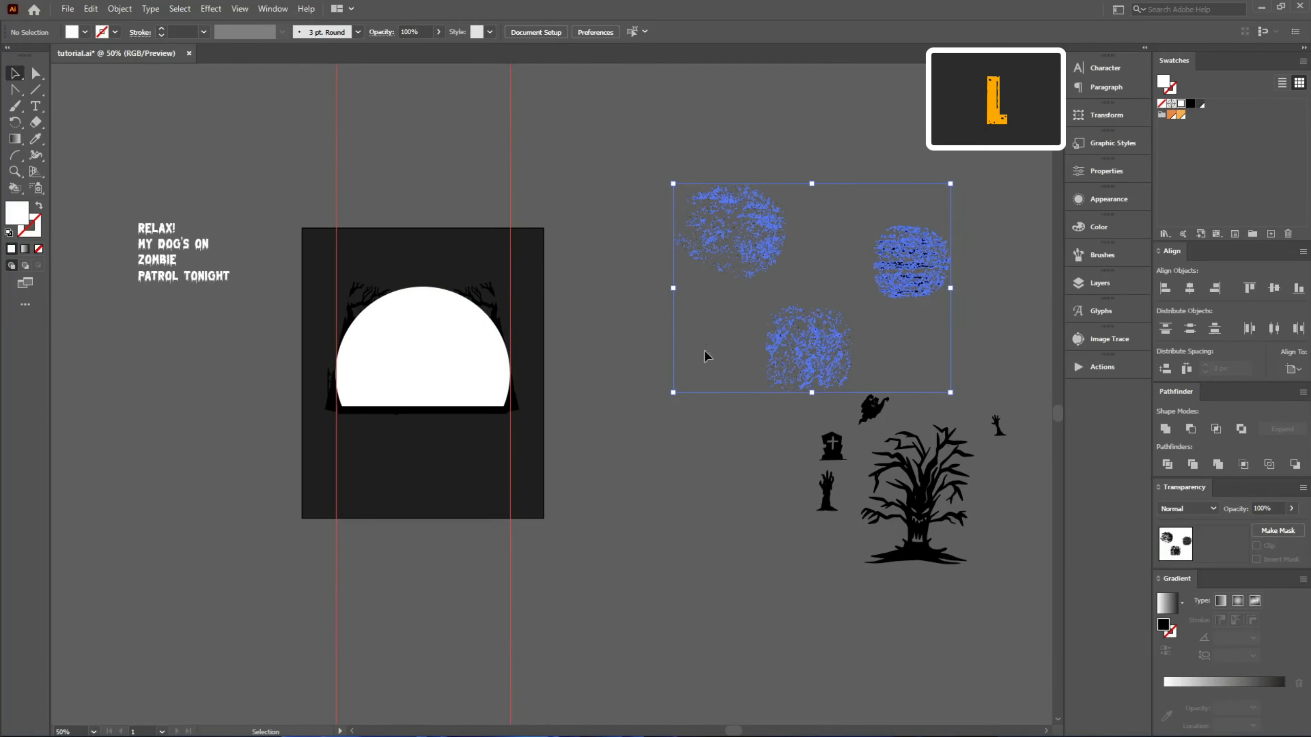
pyautogui.moveTo(706, 356); pyautogui.dragTo(568, 272)
pyautogui.scroll(2, 507, 210)
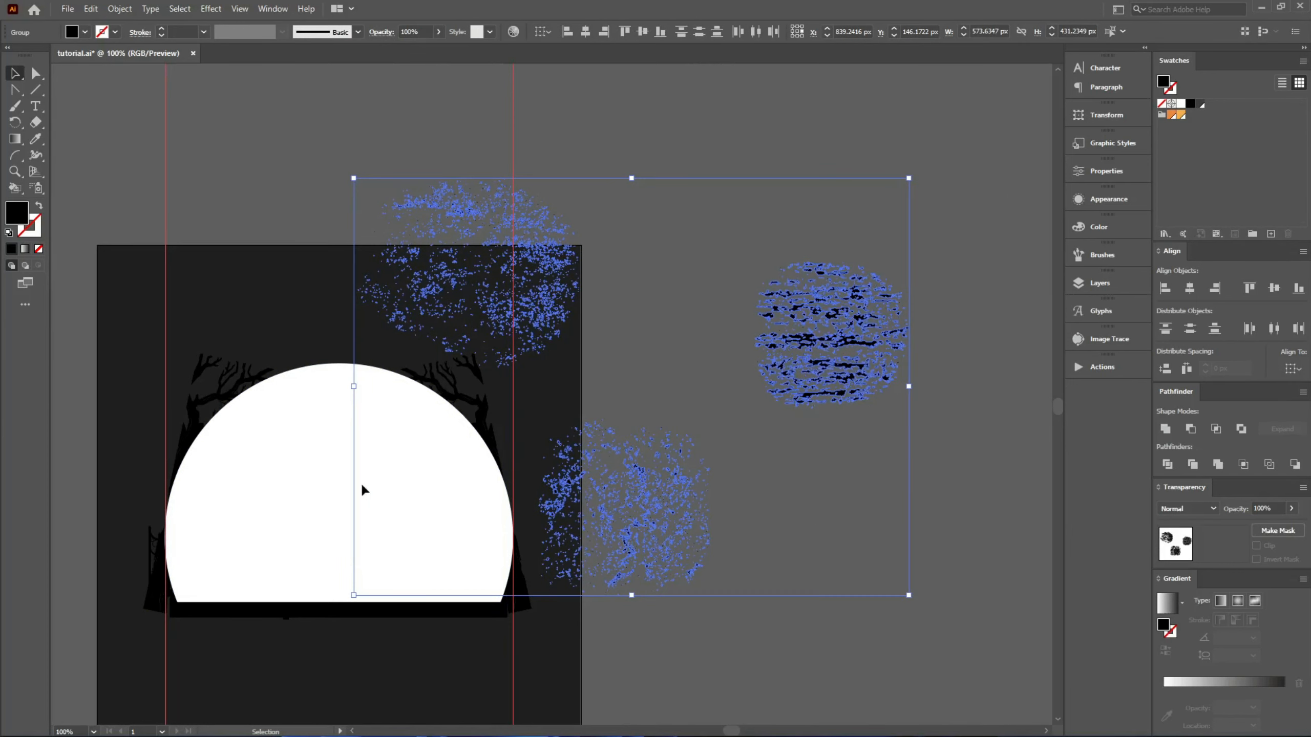
pyautogui.click(639, 348)
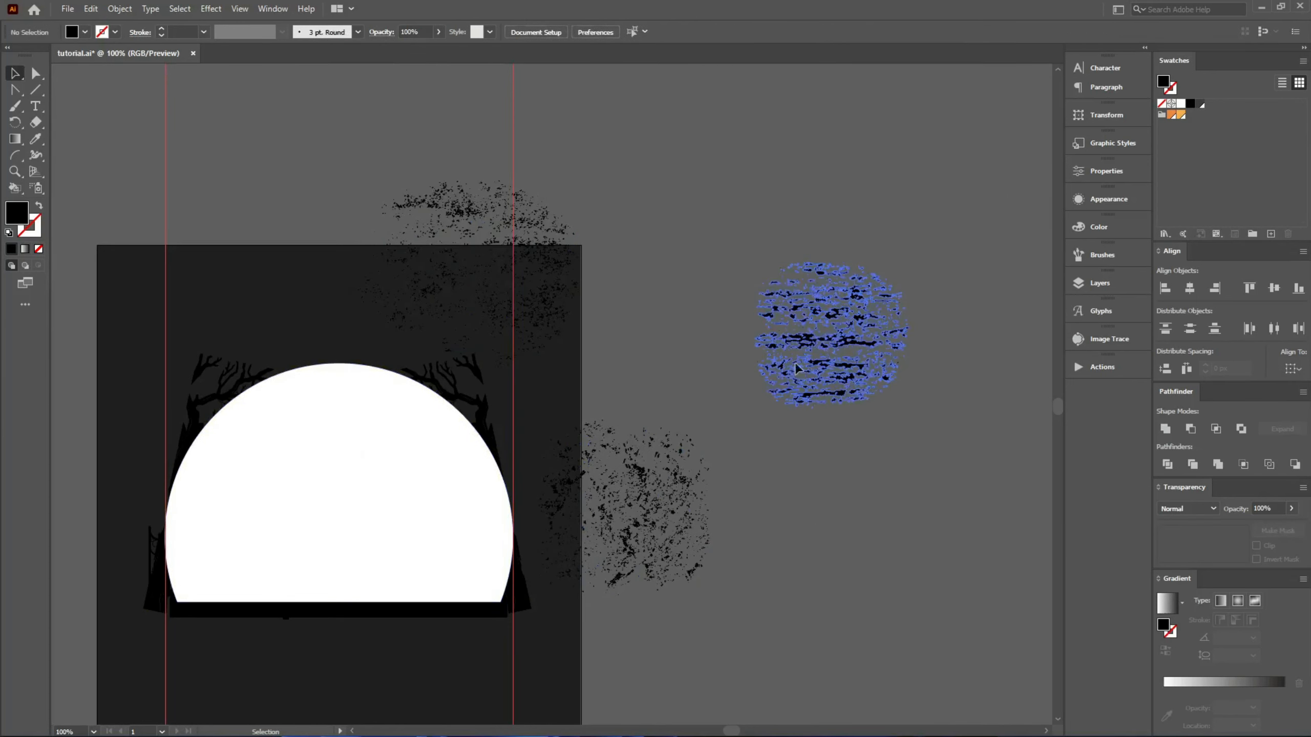
# Enlarge the striped texture over the moon's right side and place a copy over its upper left
pyautogui.moveTo(663, 442)
pyautogui.mouseDown()
pyautogui.moveTo(515, 513)
pyautogui.moveTo(503, 537)
pyautogui.moveTo(657, 551)
pyautogui.moveTo(565, 550)
pyautogui.moveTo(539, 532)
pyautogui.mouseUp()
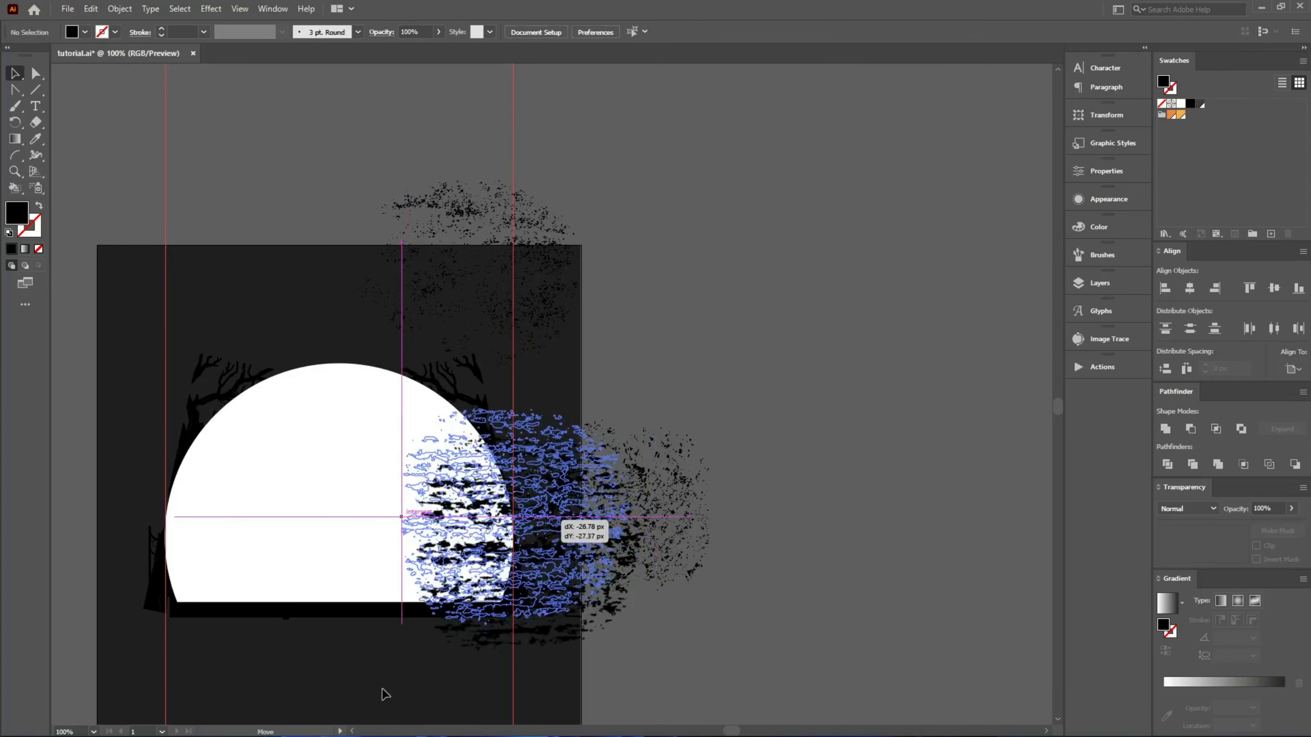
pyautogui.hotkey('ctrl', 'shift', 'a')
pyautogui.hotkey('ctrl', '=')
pyautogui.moveTo(701, 506); pyautogui.dragTo(272, 285)
pyautogui.hotkey('ctrl', '=')
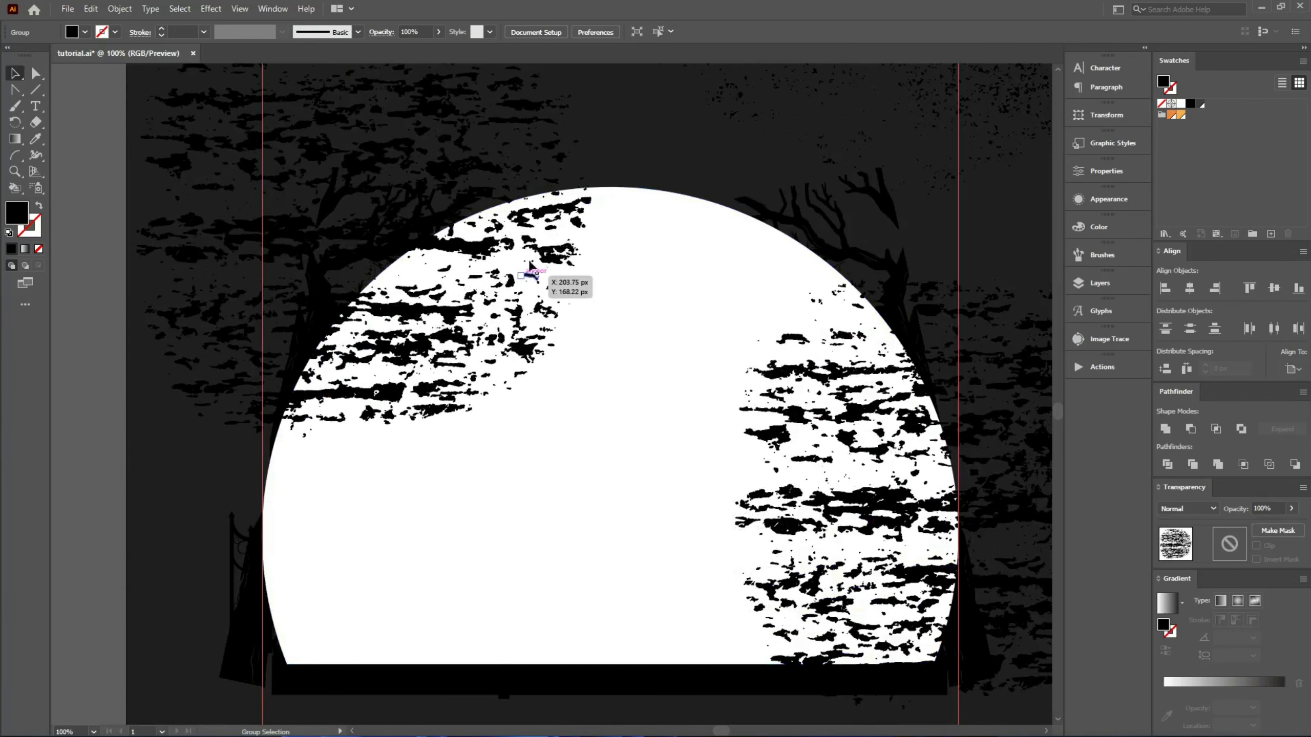
pyautogui.moveTo(582, 258); pyautogui.dragTo(619, 266)
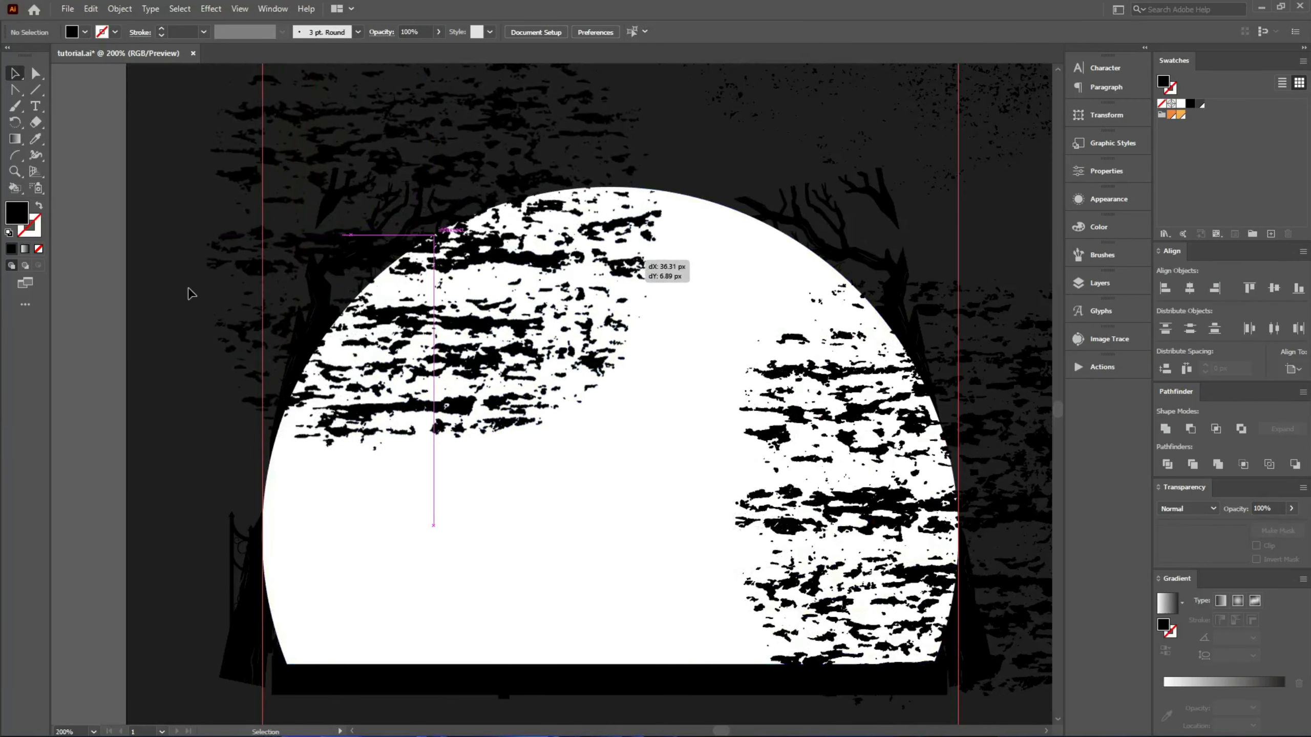
# Place the two speckled textures over the moon's lower left and centre, and a speckled copy over its upper right
pyautogui.hotkey('ctrl', '-')
pyautogui.hotkey('ctrl', '-')
pyautogui.moveTo(572, 178); pyautogui.dragTo(329, 438)
pyautogui.moveTo(578, 389); pyautogui.dragTo(449, 399)
pyautogui.keyDown('shift'); pyautogui.click(411, 323); pyautogui.keyUp('shift')
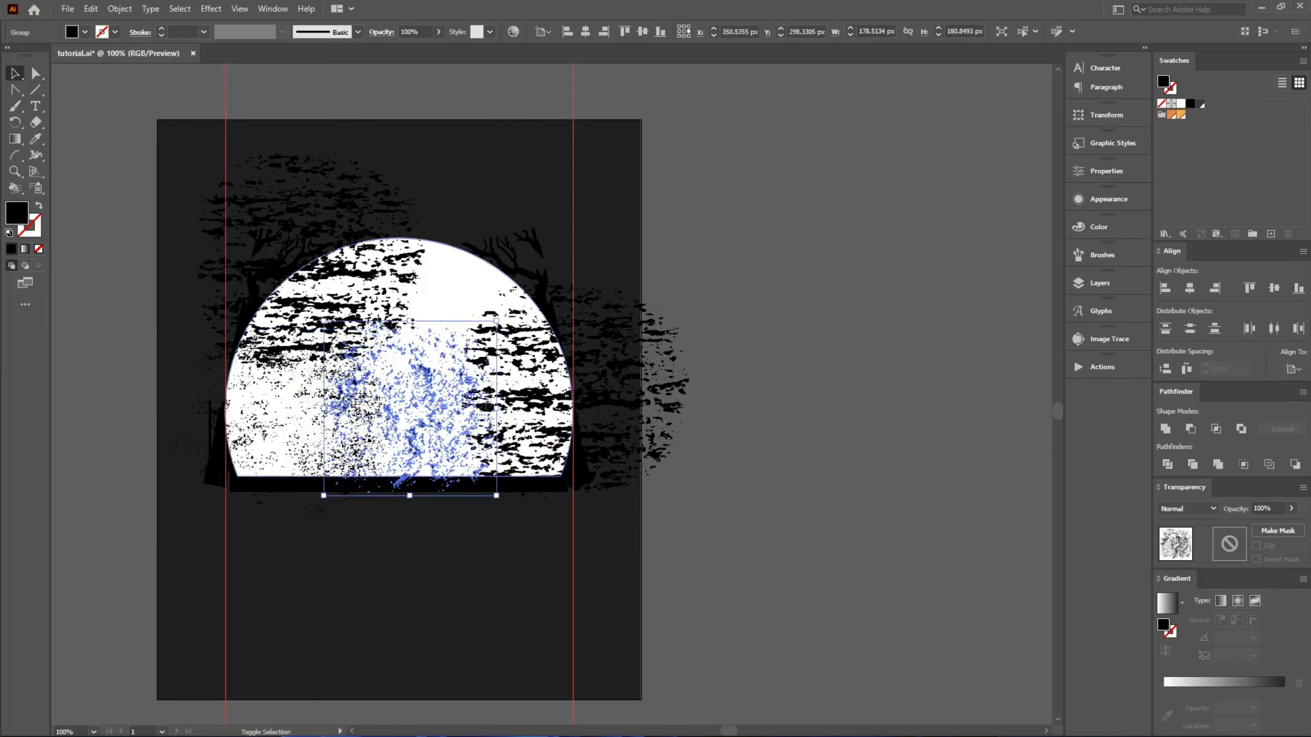
pyautogui.moveTo(410, 321); pyautogui.dragTo(411, 309)
pyautogui.click(441, 528)
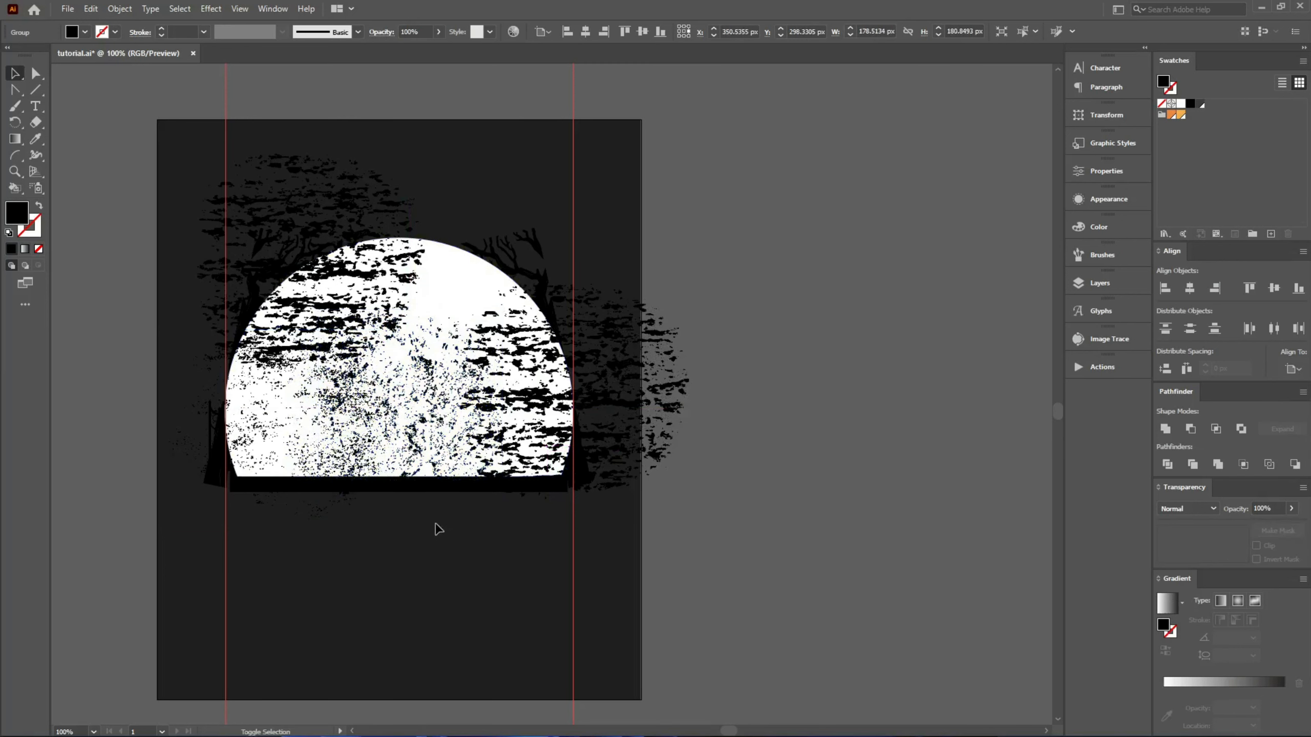
pyautogui.scroll(2, 306, 385)
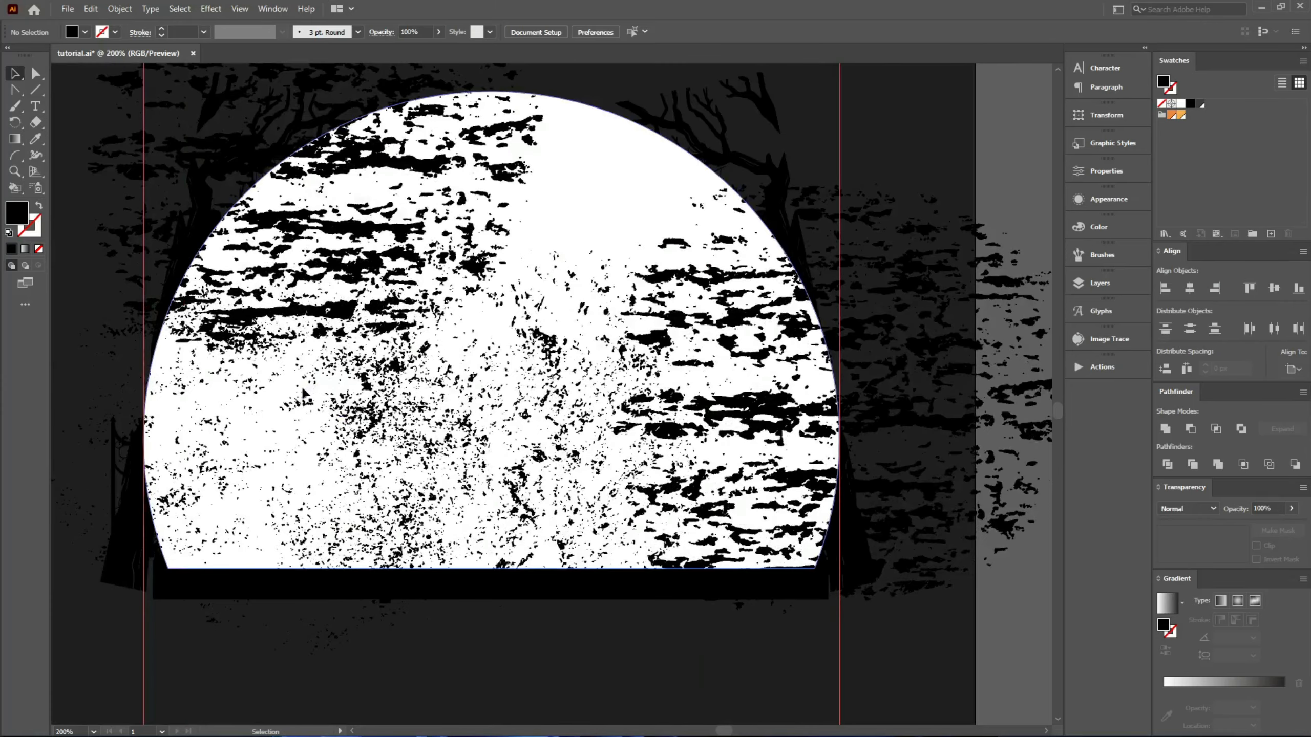
pyautogui.moveTo(305, 393); pyautogui.dragTo(598, 176)
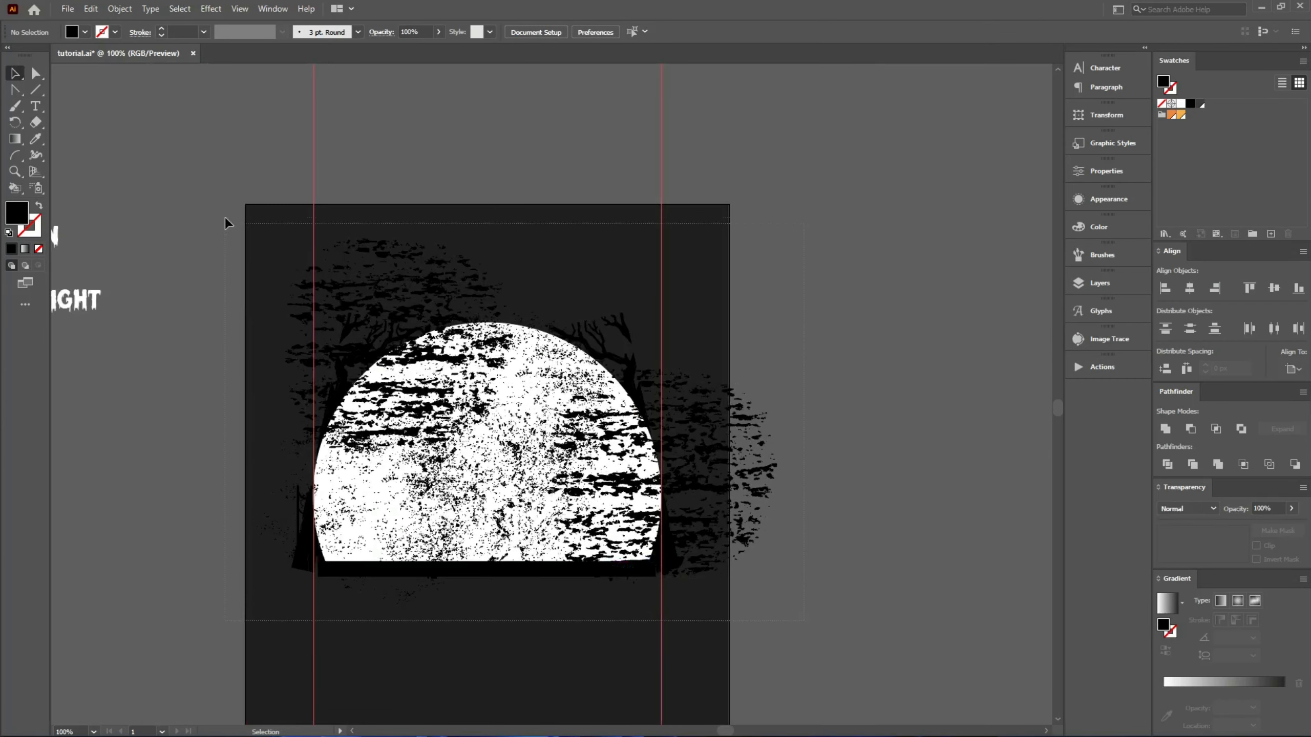
# Group all the texture pieces covering the moon
pyautogui.moveTo(225, 218); pyautogui.dragTo(350, 599)
pyautogui.scroll(3, 371, 529)
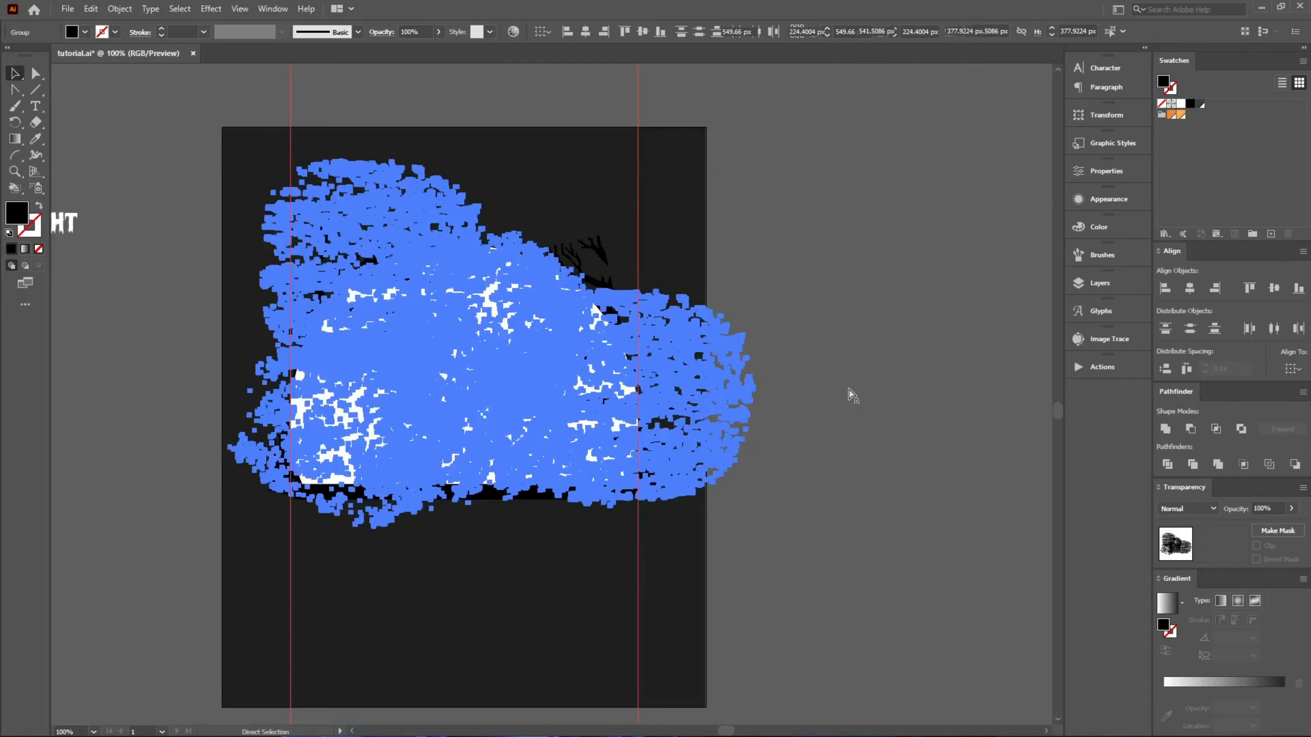
pyautogui.press('v')
pyautogui.click(854, 386)
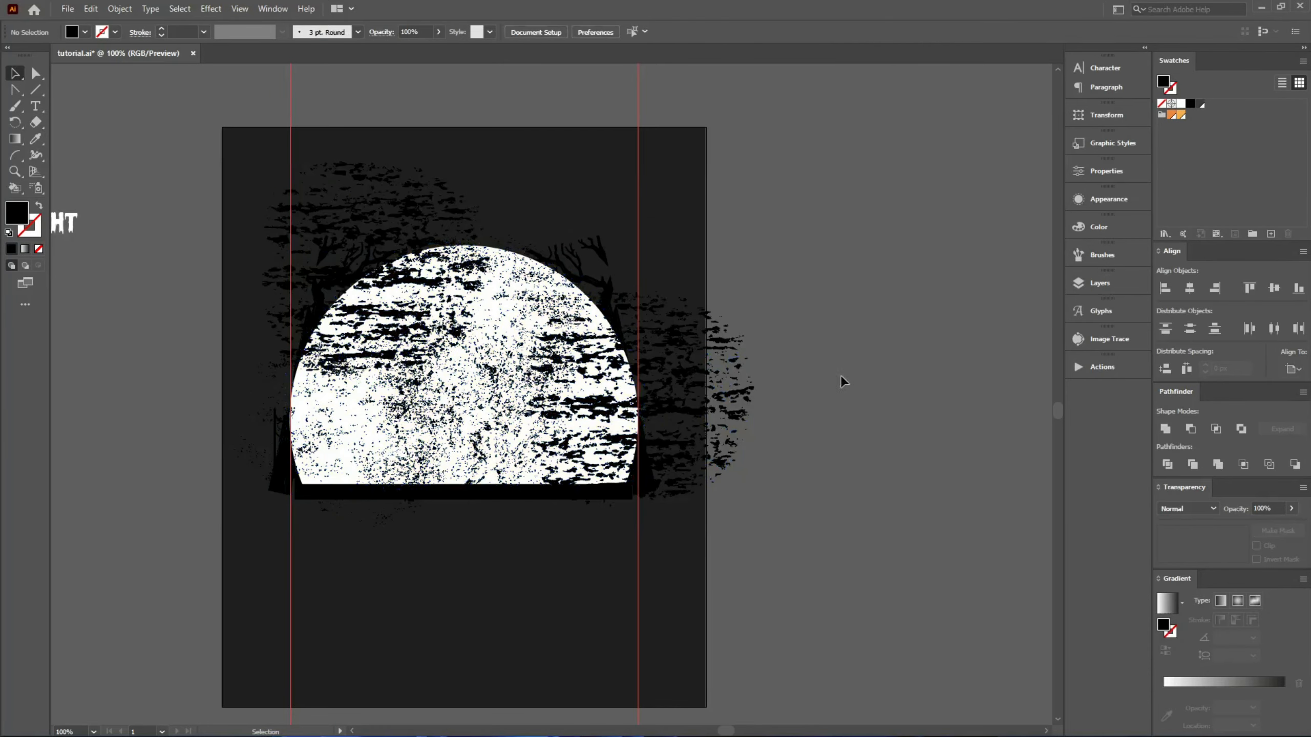
# Duplicate the white moon shape in place and bring the copy in front of the grouped textures
pyautogui.scroll(4, 396, 267)
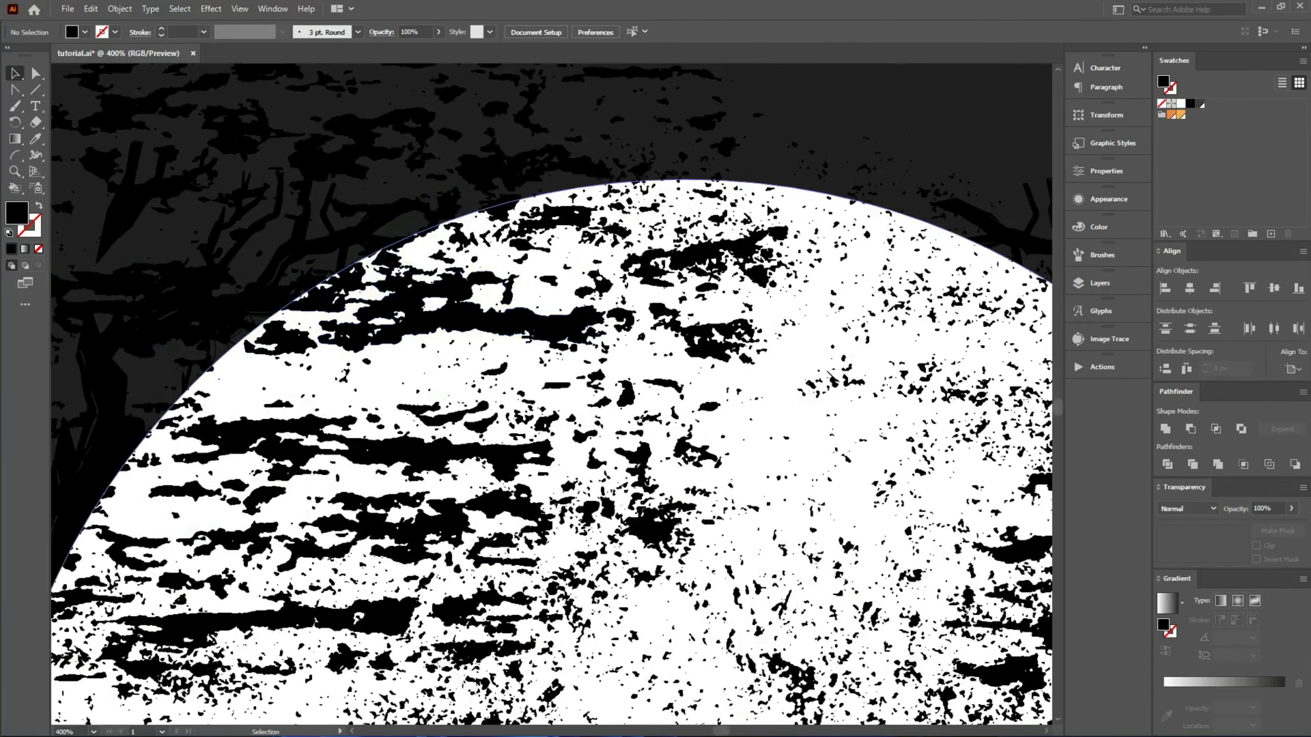
pyautogui.scroll(-3, 556, 209)
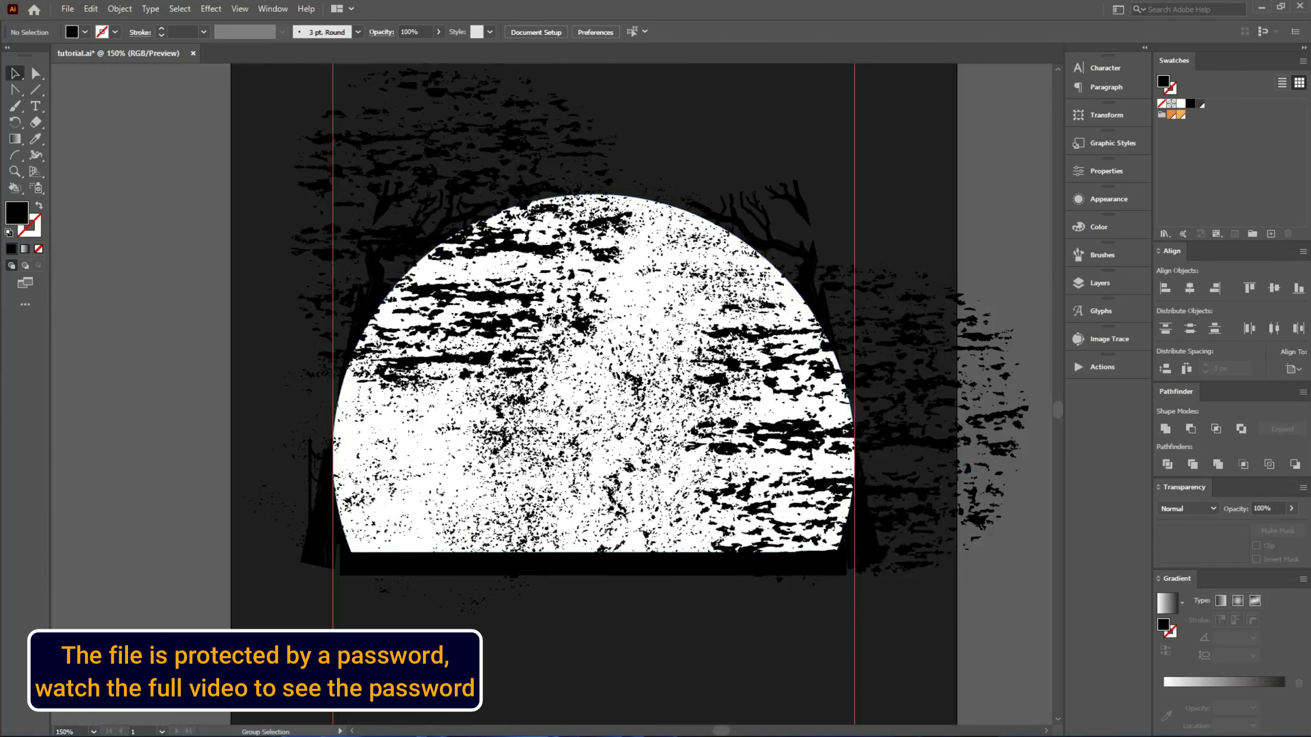
pyautogui.scroll(2, 606, 440)
pyautogui.scroll(-3, 404, 384)
pyautogui.scroll(4, 361, 351)
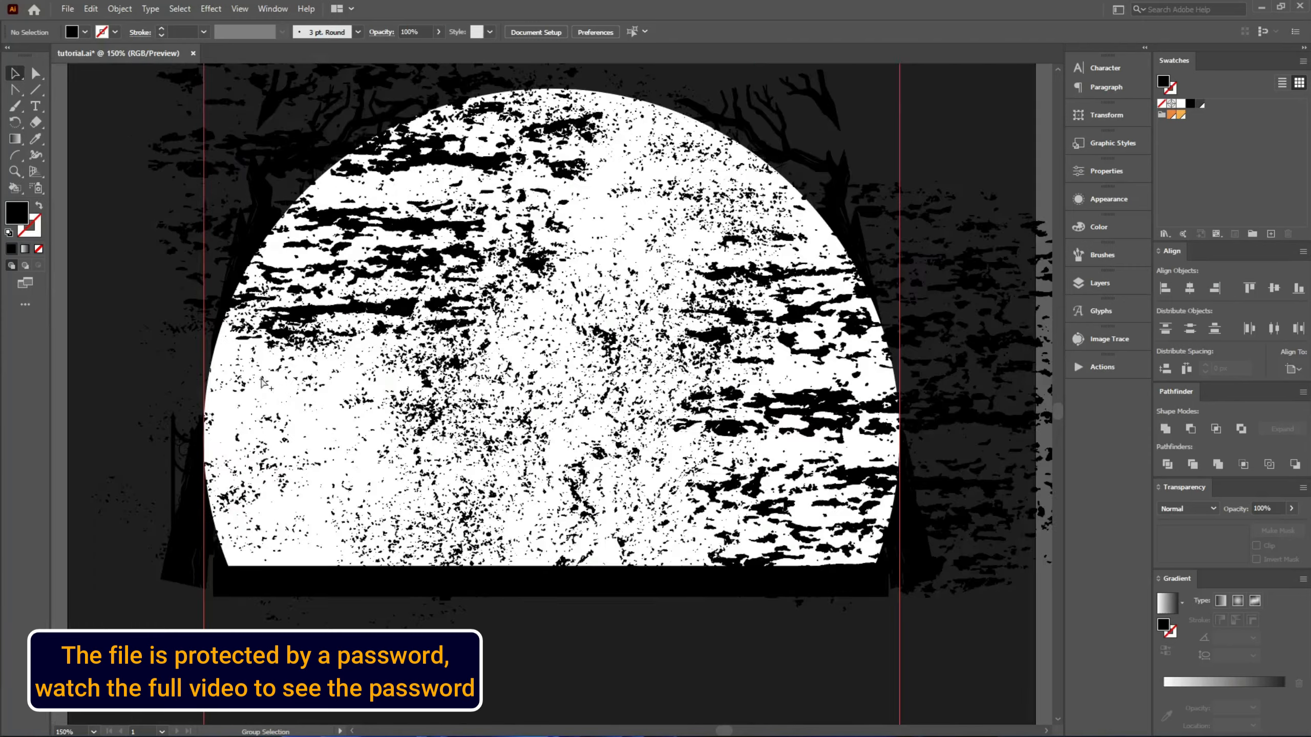
pyautogui.scroll(-2, 333, 320)
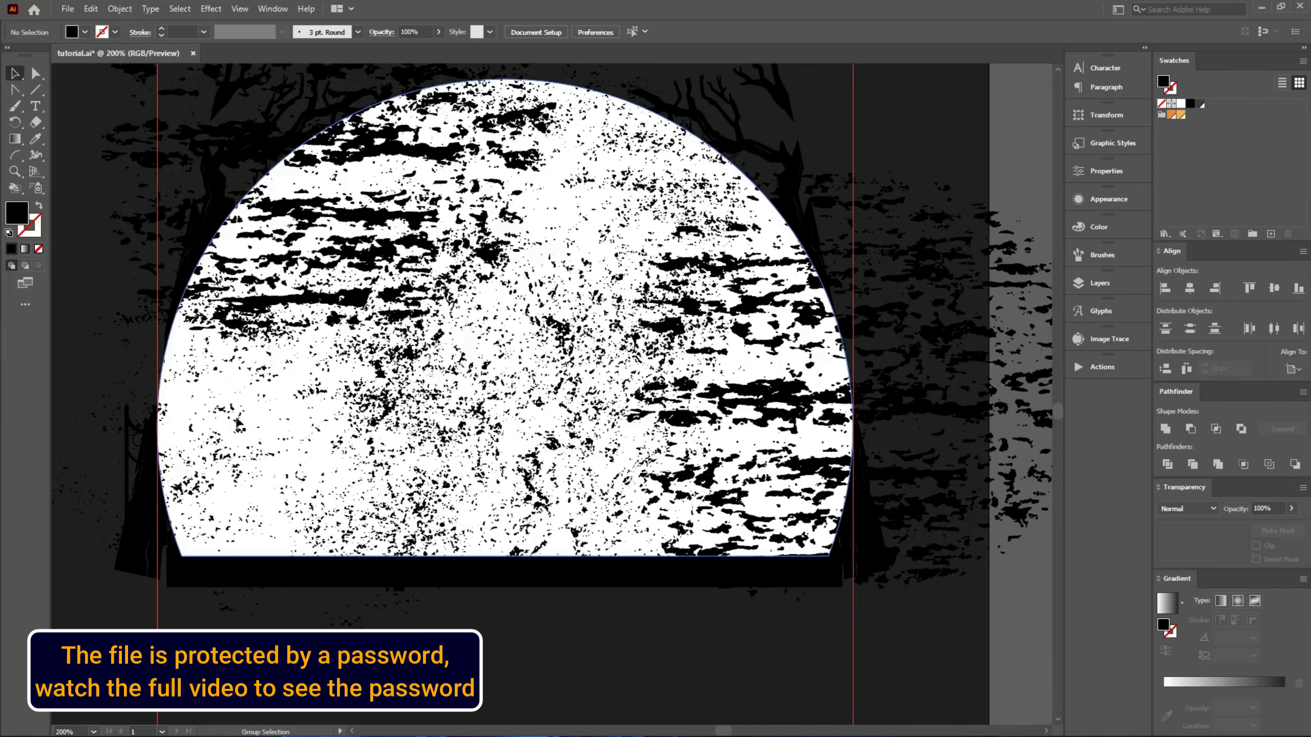
pyautogui.click(275, 398)
pyautogui.scroll(-2, 629, 495)
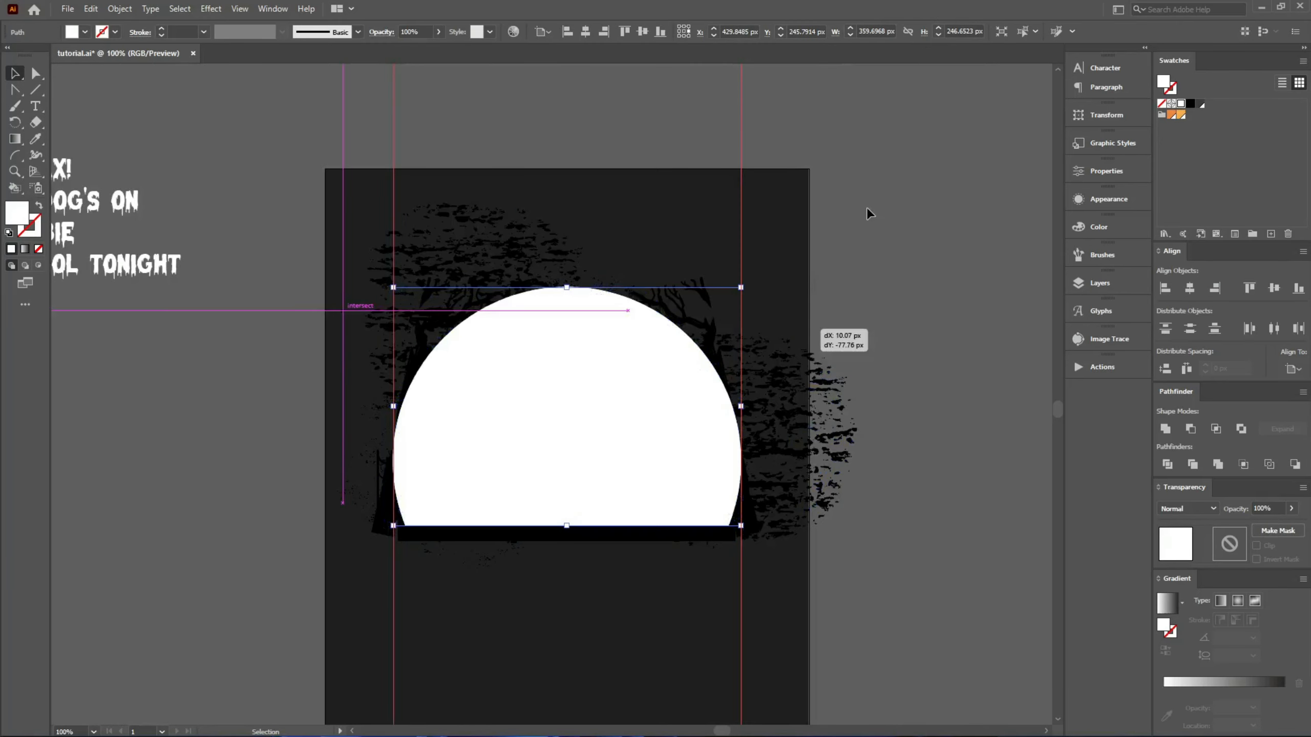
pyautogui.moveTo(804, 361); pyautogui.dragTo(891, 156)
pyautogui.click(920, 398)
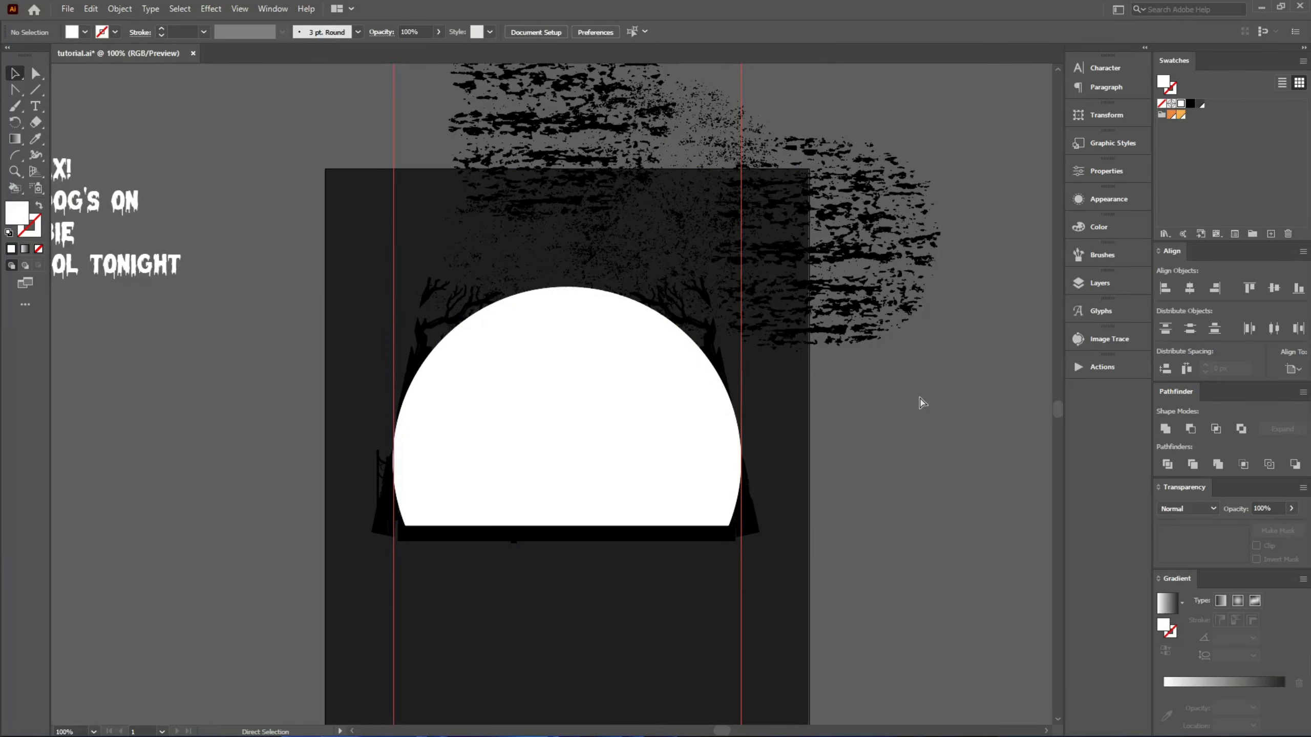
pyautogui.hotkey('ctrl', 'z')
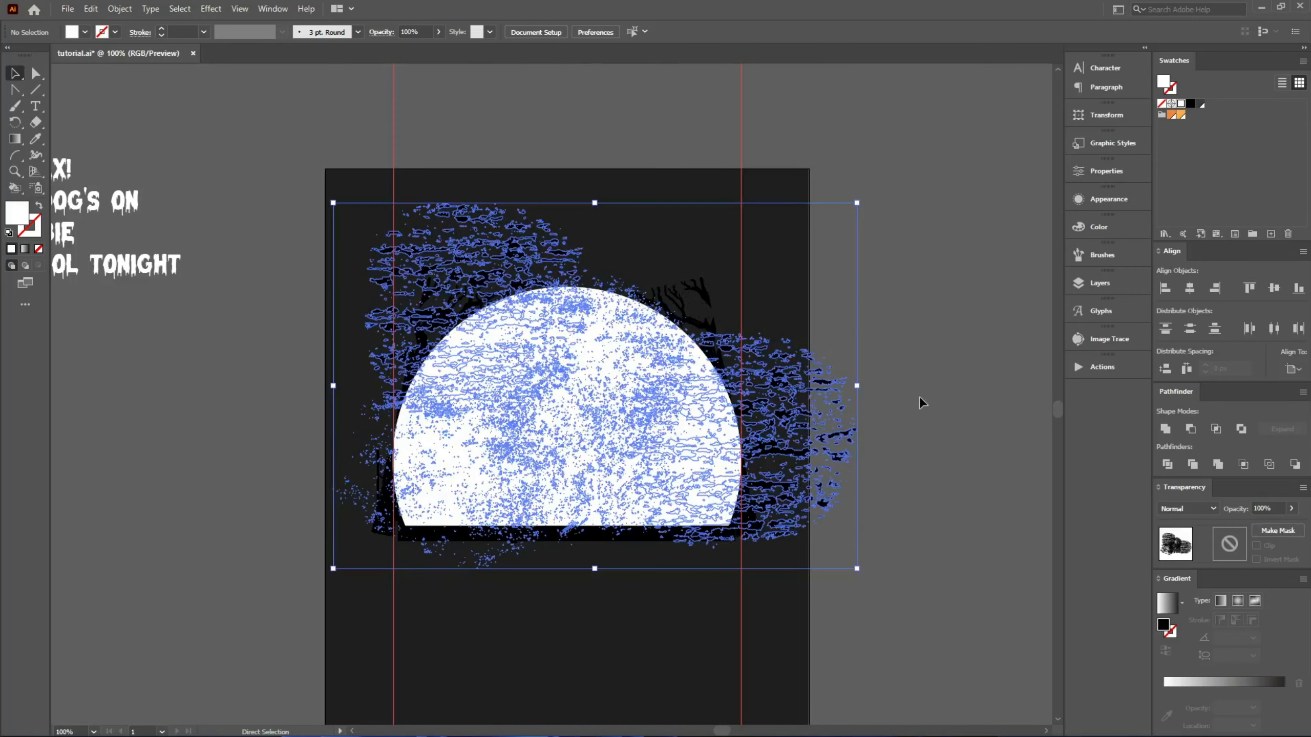
pyautogui.click(920, 395)
# Make a clipping mask from the front moon copy and the grouped textures so the grunge stays within the moon
pyautogui.scroll(1, 802, 394)
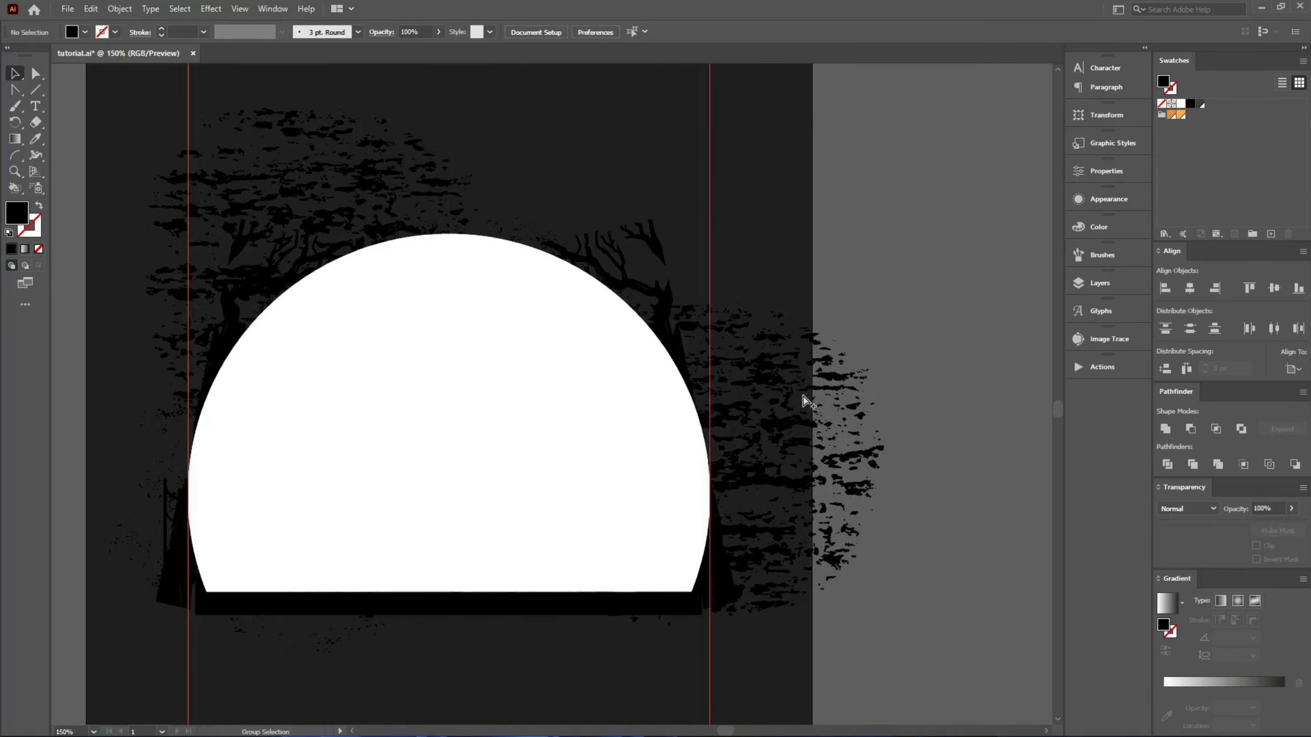
pyautogui.click(815, 402)
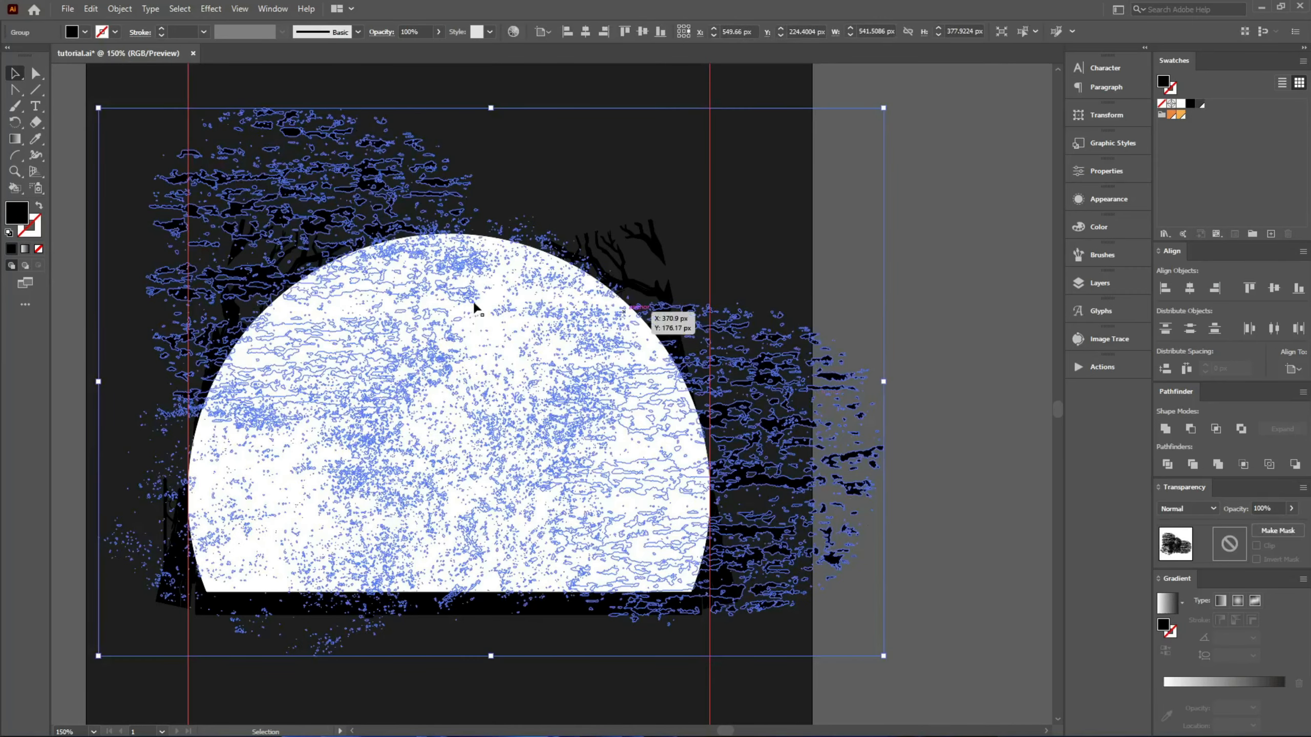
pyautogui.press('a')
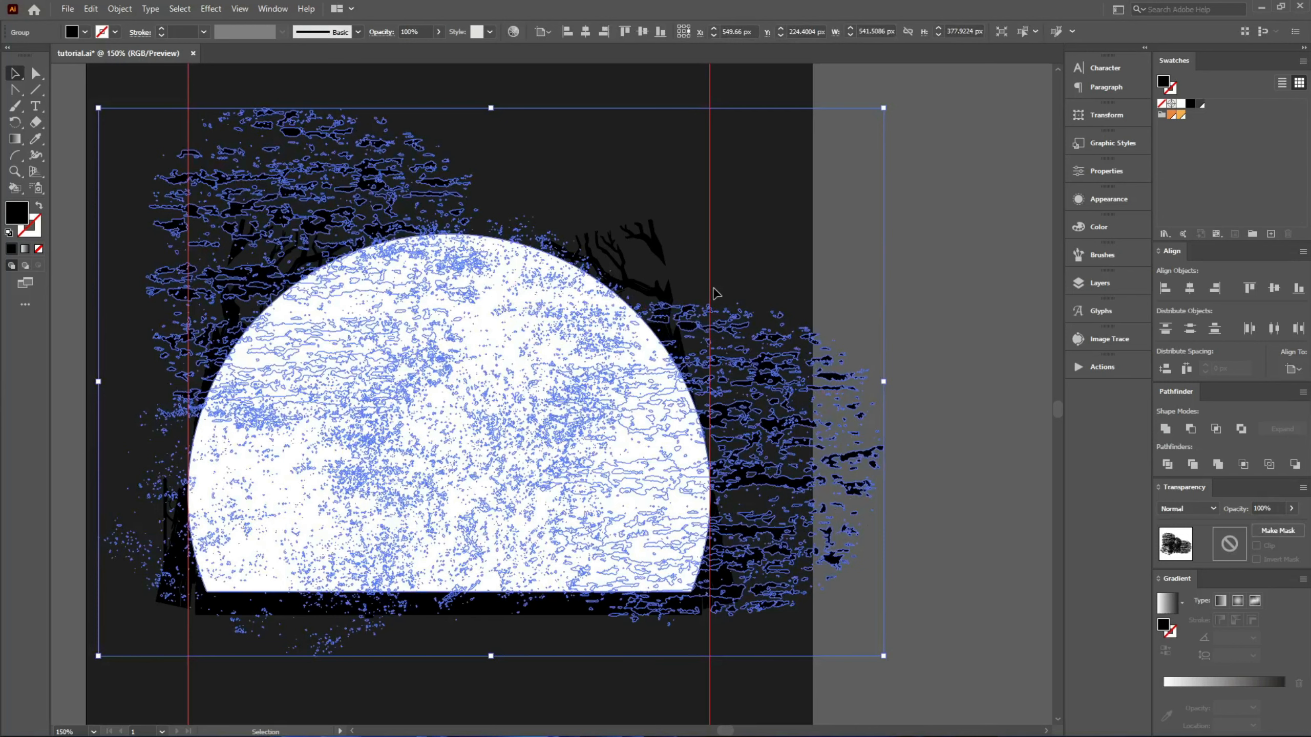
pyautogui.press('v')
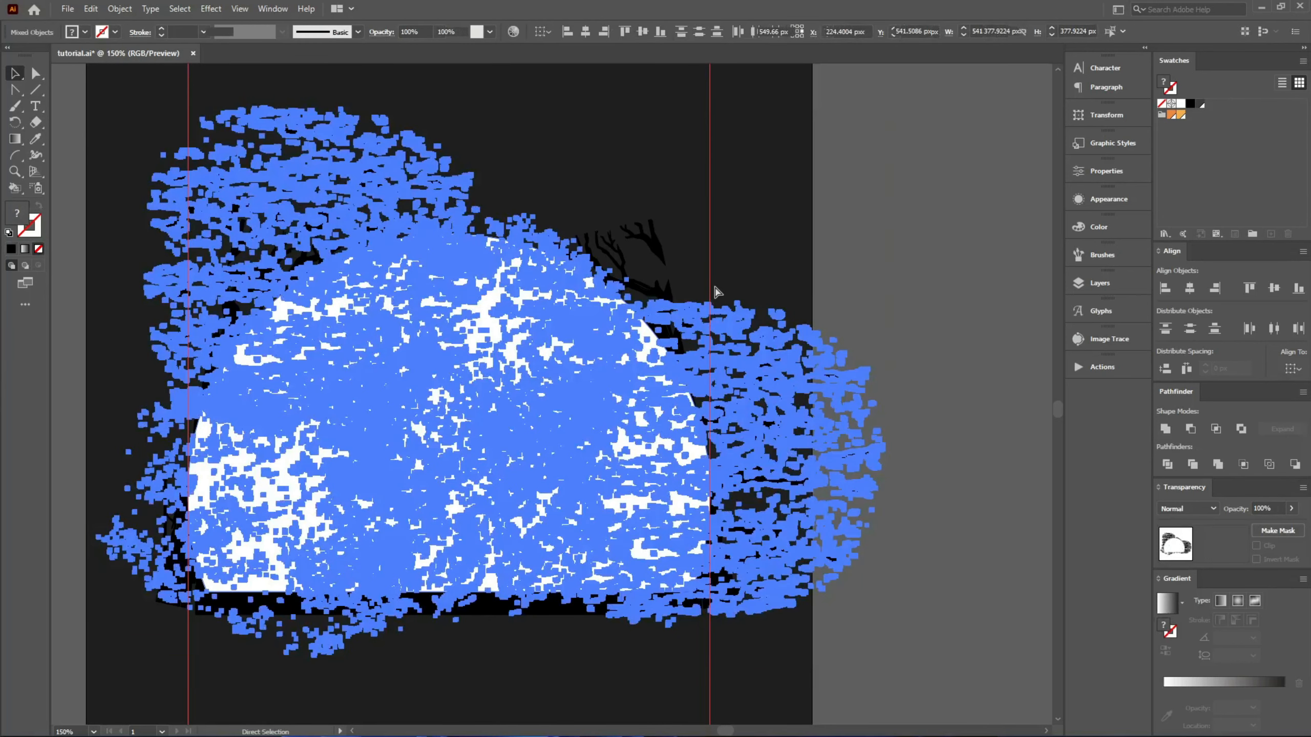
pyautogui.hotkey('ctrl', '7')
pyautogui.click(717, 293)
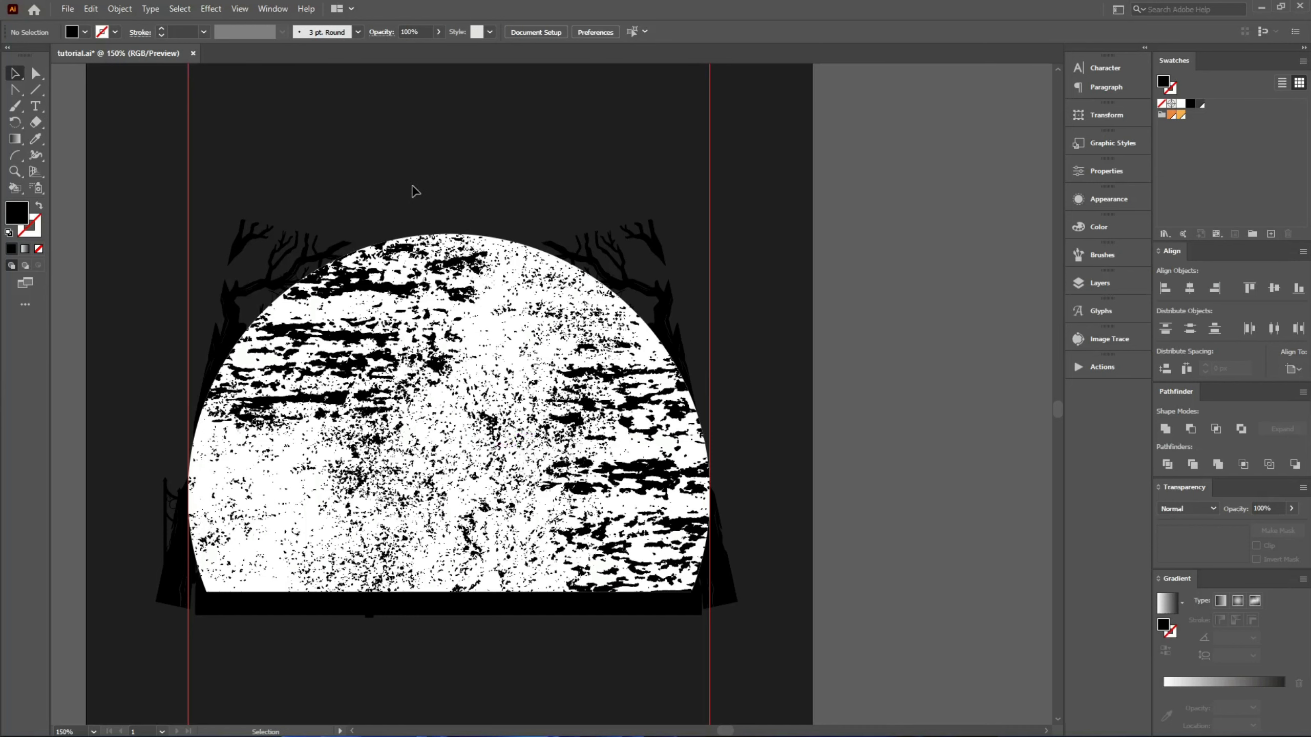
pyautogui.moveTo(456, 319); pyautogui.dragTo(898, 308)
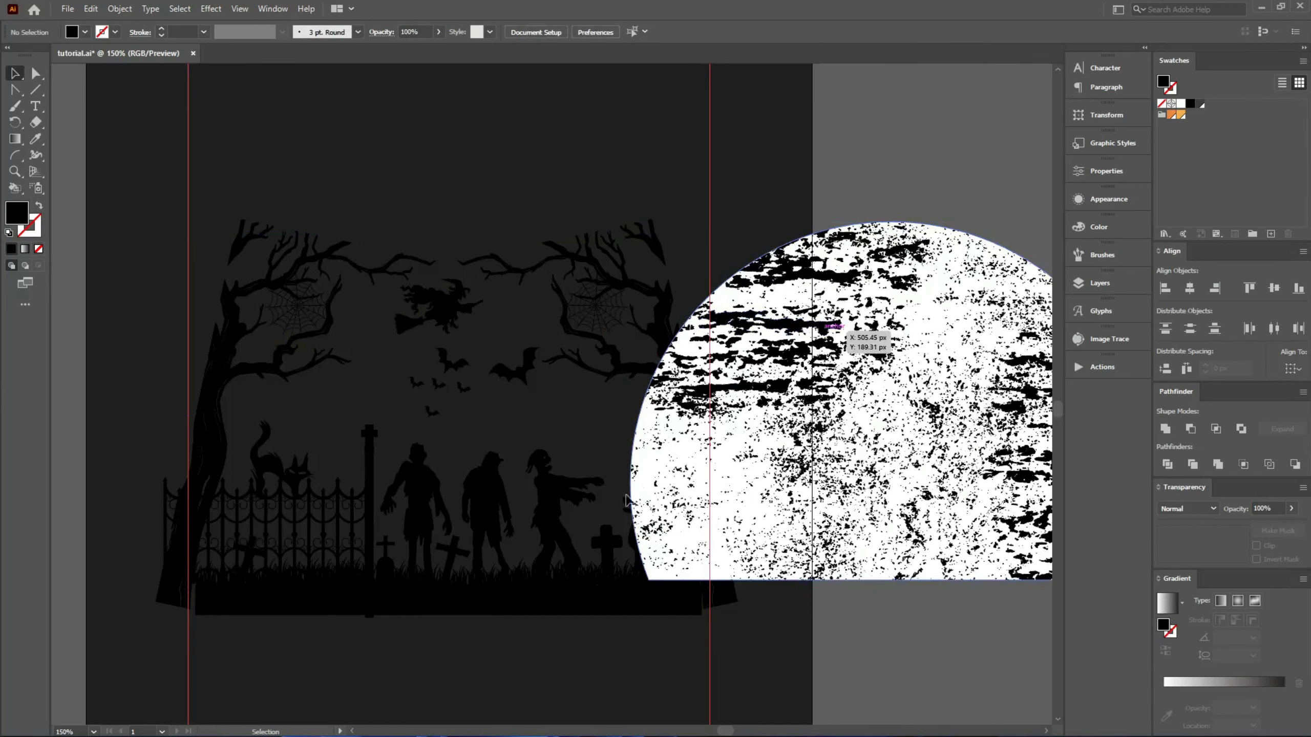
pyautogui.moveTo(780, 381); pyautogui.dragTo(617, 515)
pyautogui.moveTo(503, 482); pyautogui.dragTo(565, 503)
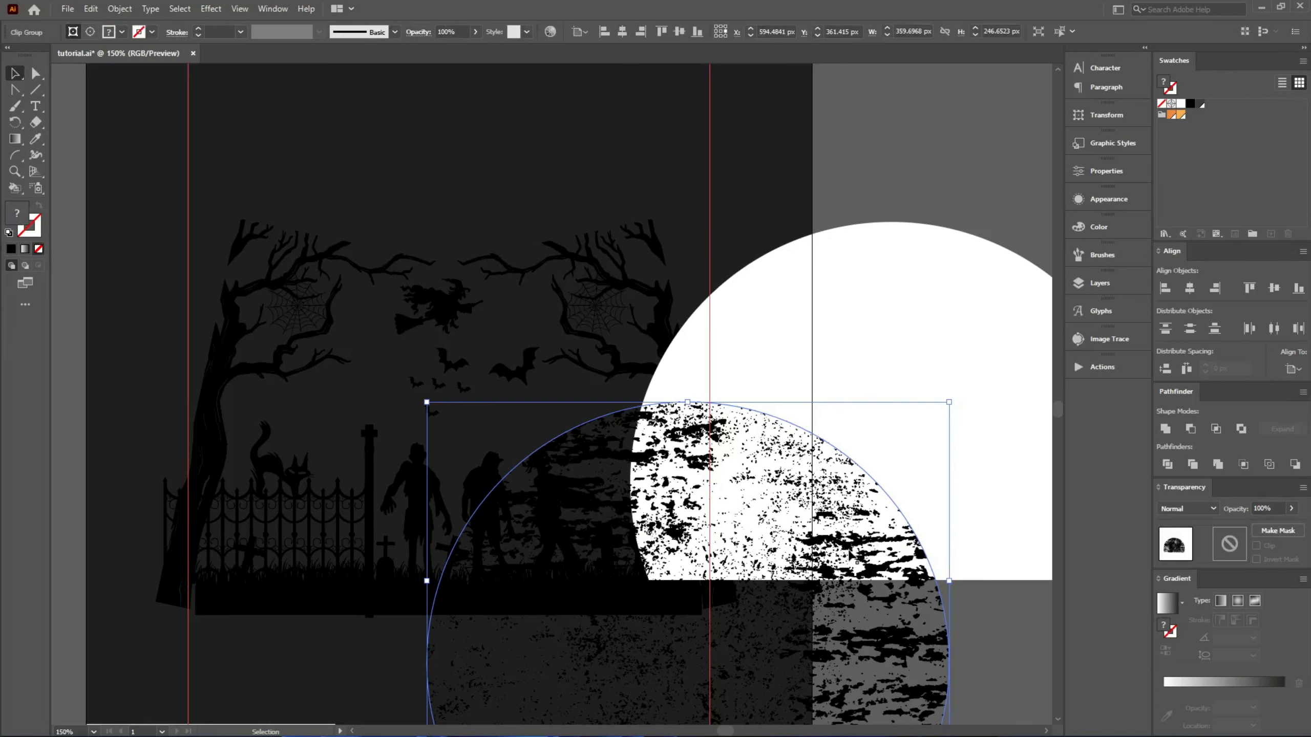
# Group the moon with its clipped texture, send it behind the silhouettes, and select the silhouette group
pyautogui.press('a')
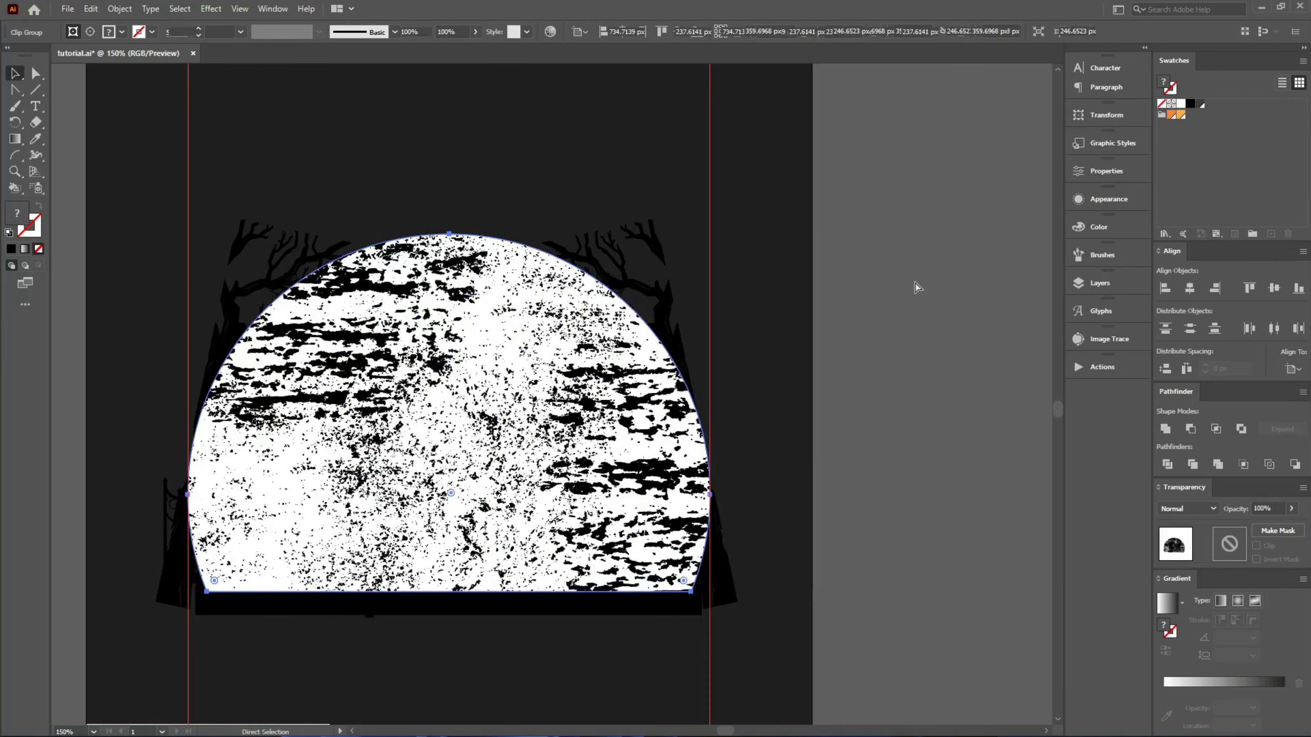
pyautogui.hotkey('ctrl', 'g')
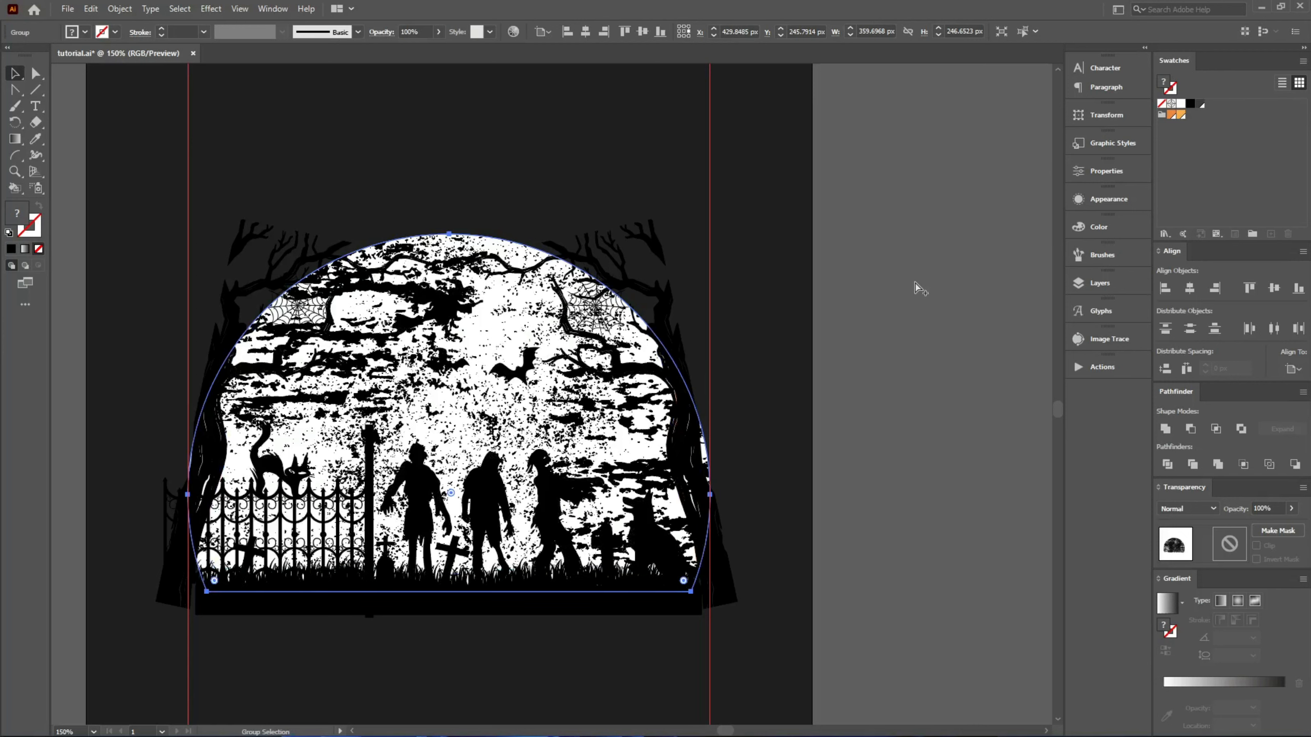
pyautogui.hotkey('ctrl', 'a')
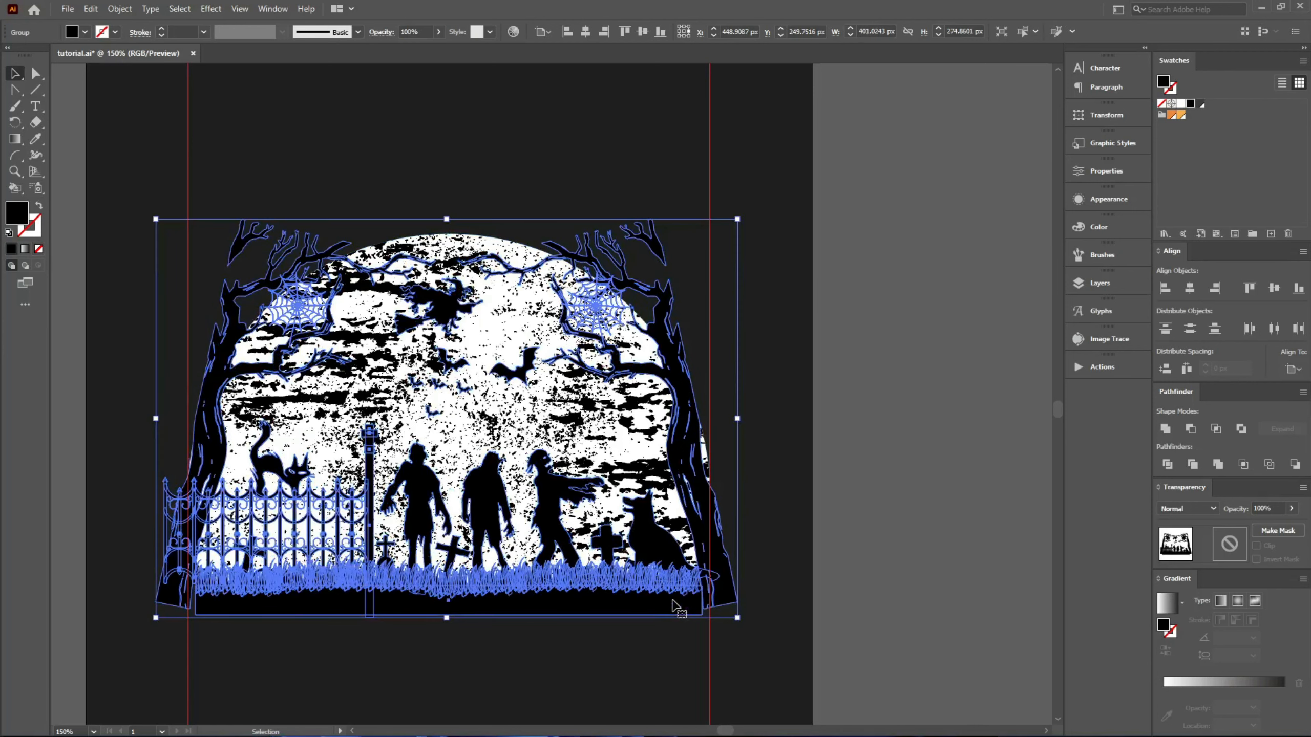
# Cut the silhouette group, paste it in place into a new opacity mask on the textured moon, and leave mask editing
pyautogui.press('a')
pyautogui.press('Delete')
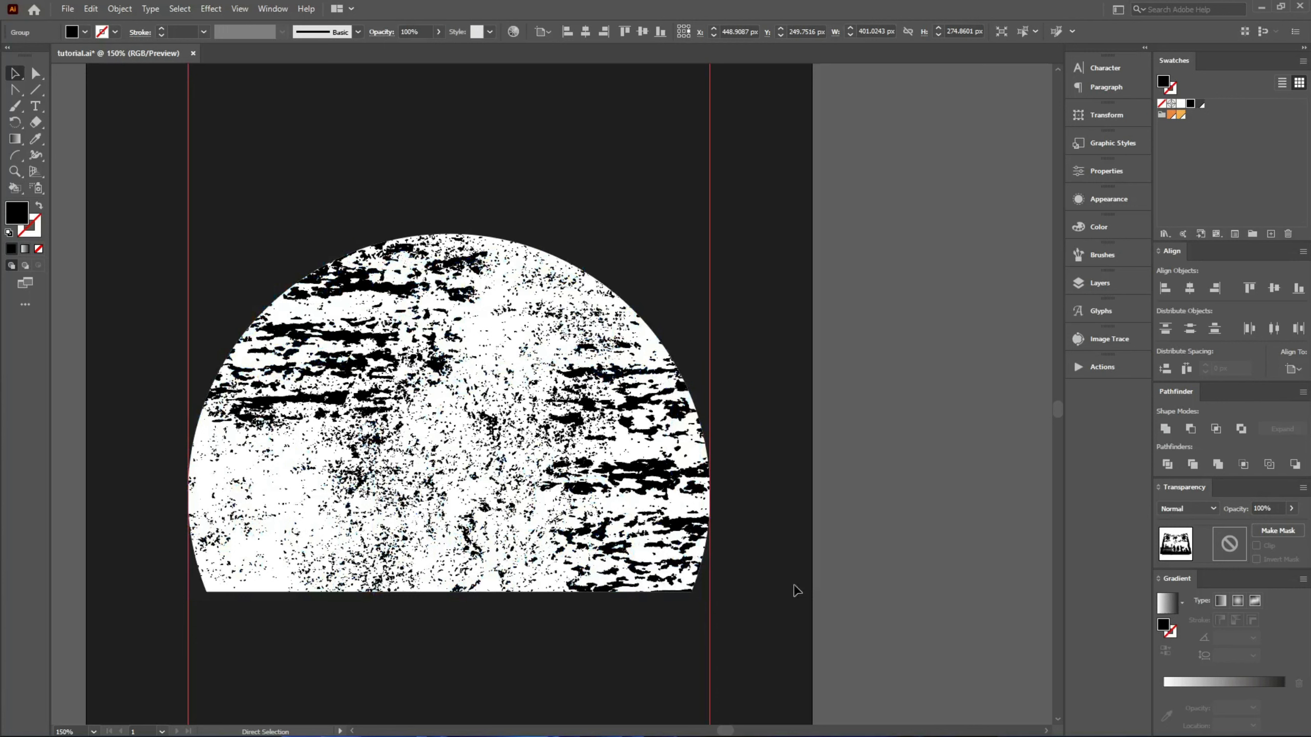
pyautogui.press('v')
pyautogui.click(473, 344)
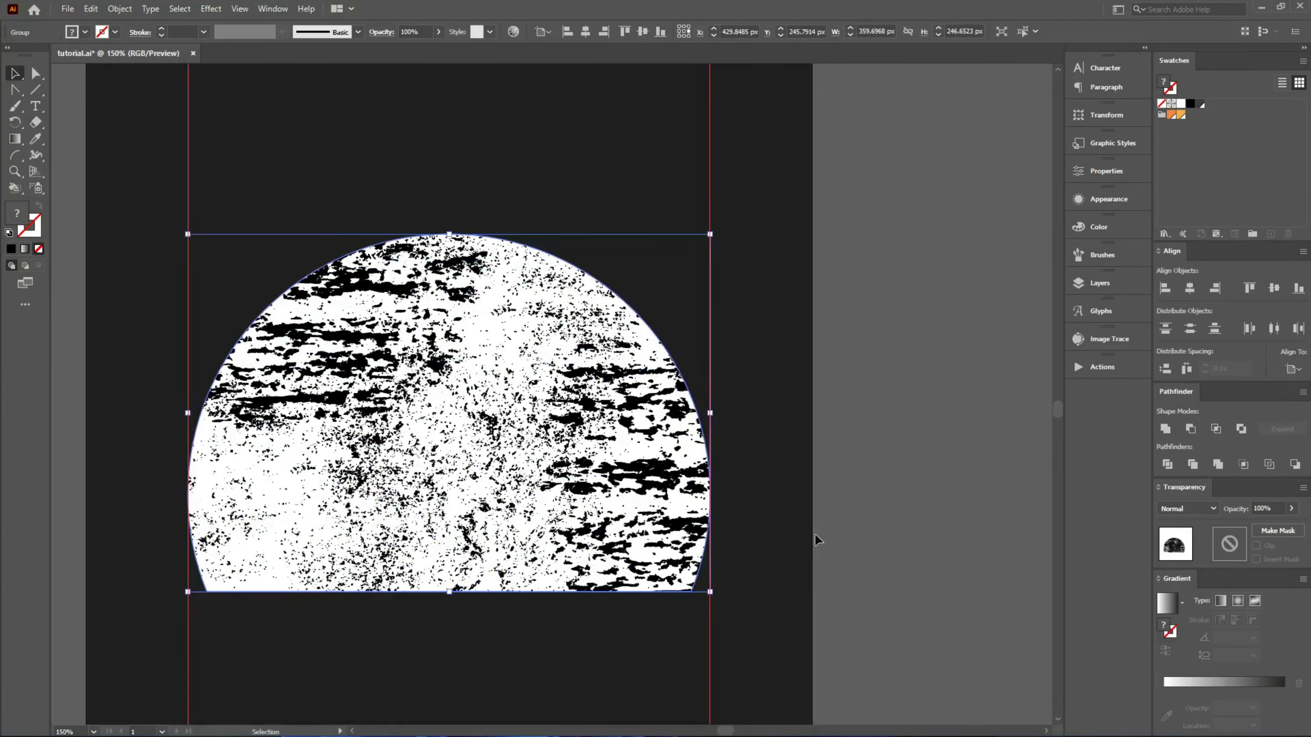
pyautogui.click(1277, 530)
pyautogui.click(1232, 546)
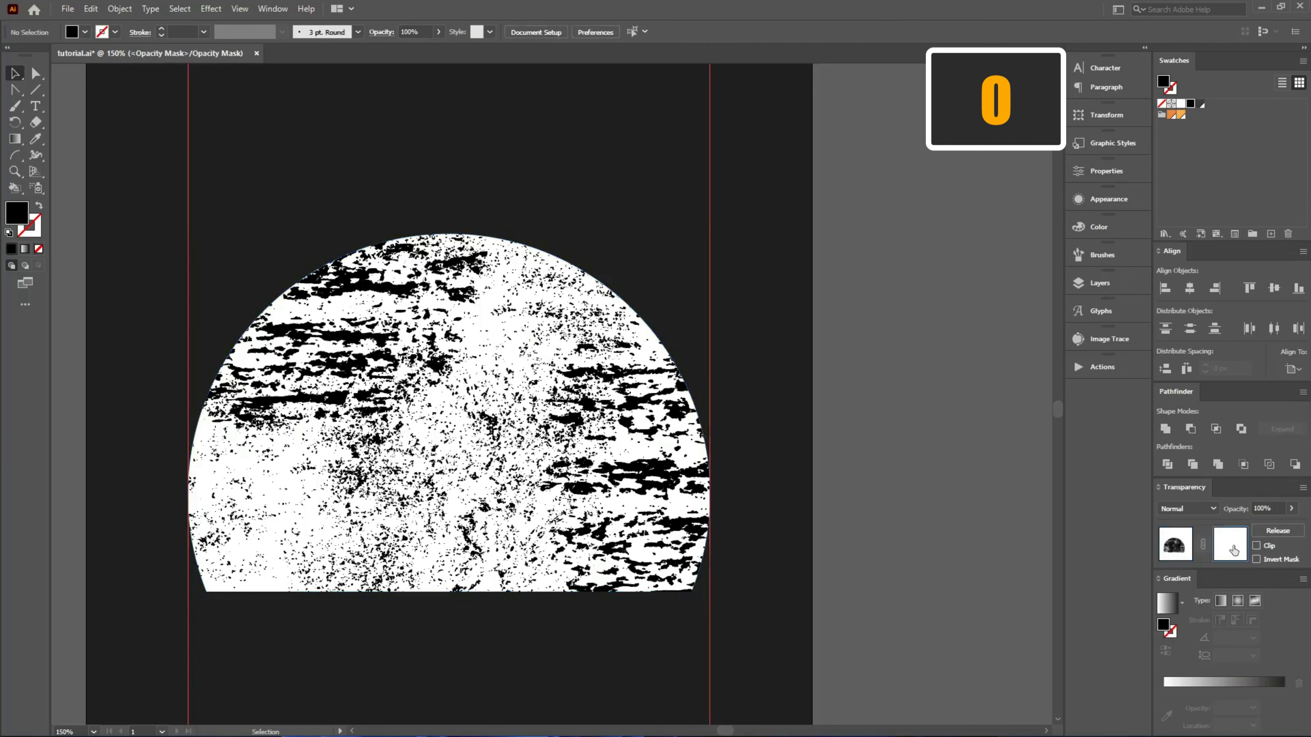
pyautogui.hotkey('ctrl', 'f')
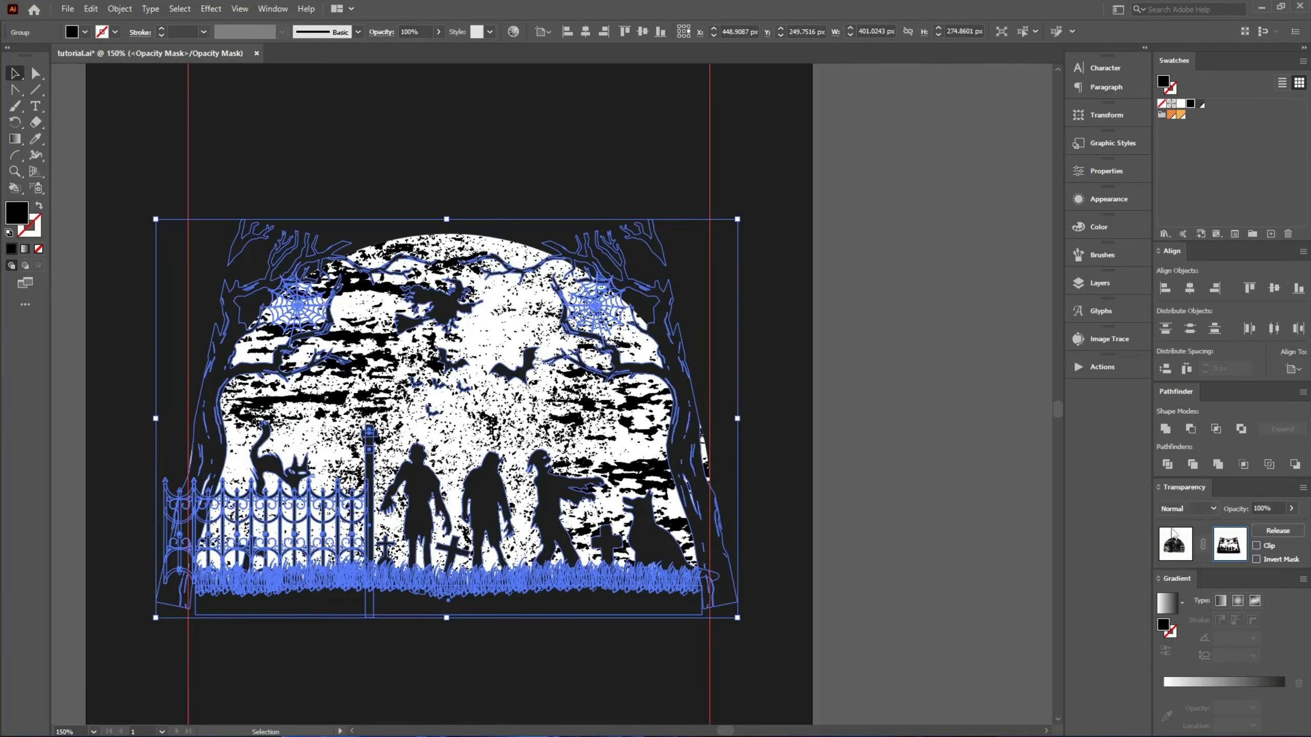
pyautogui.click(965, 514)
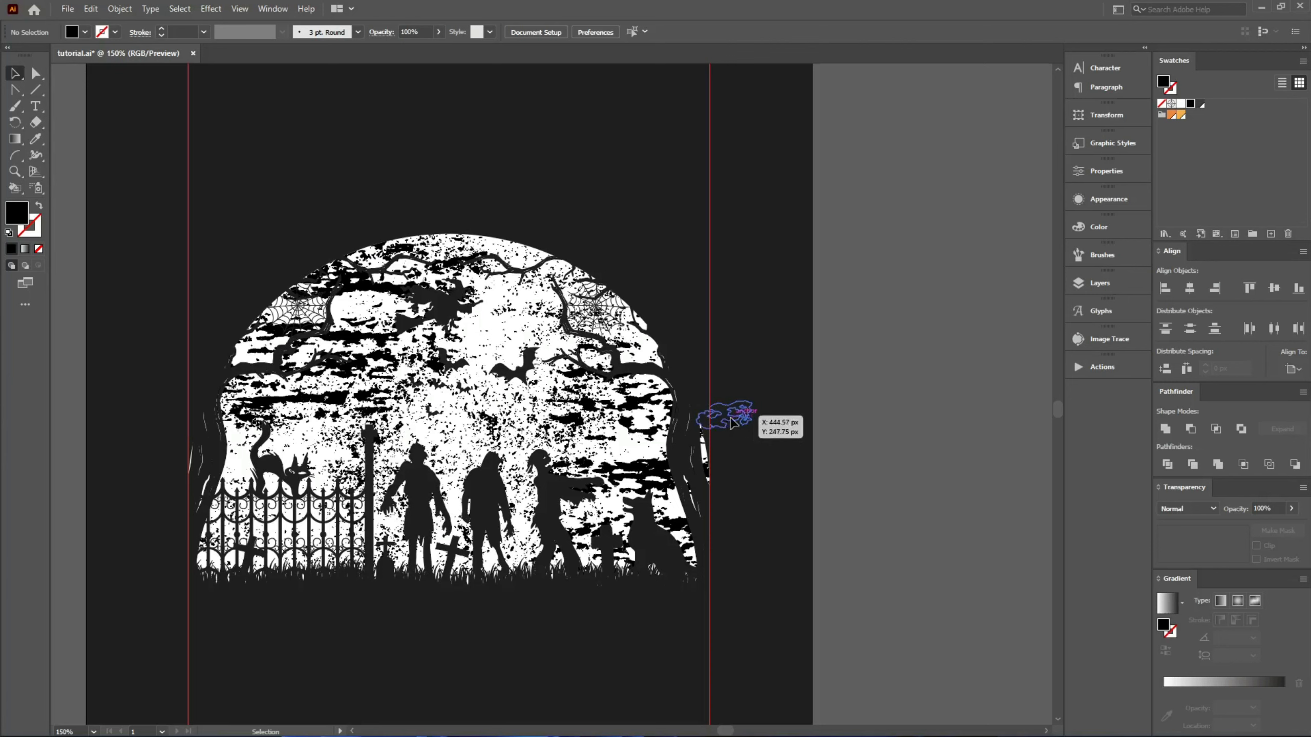
# Isolate the moon group and fill the white moon shape with the light orange swatch
pyautogui.click(491, 405)
pyautogui.doubleClick(490, 405)
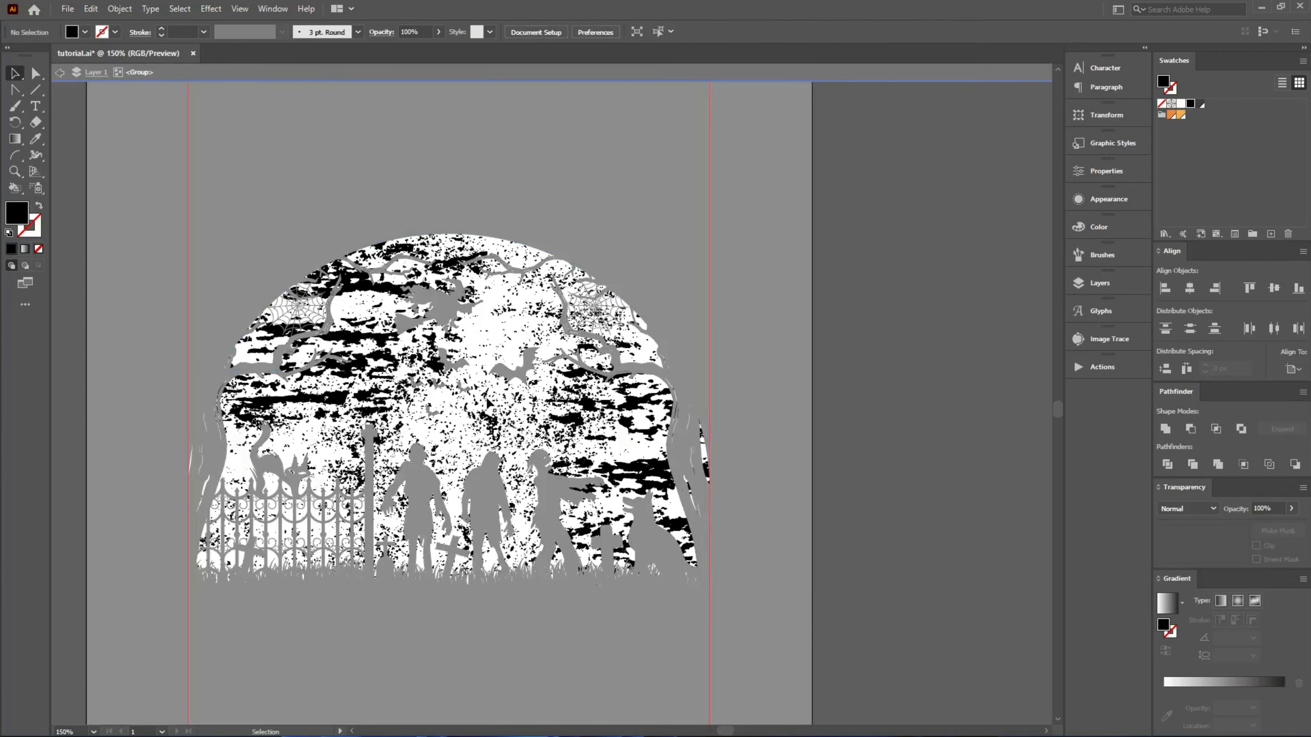
pyautogui.scroll(2, 444, 362)
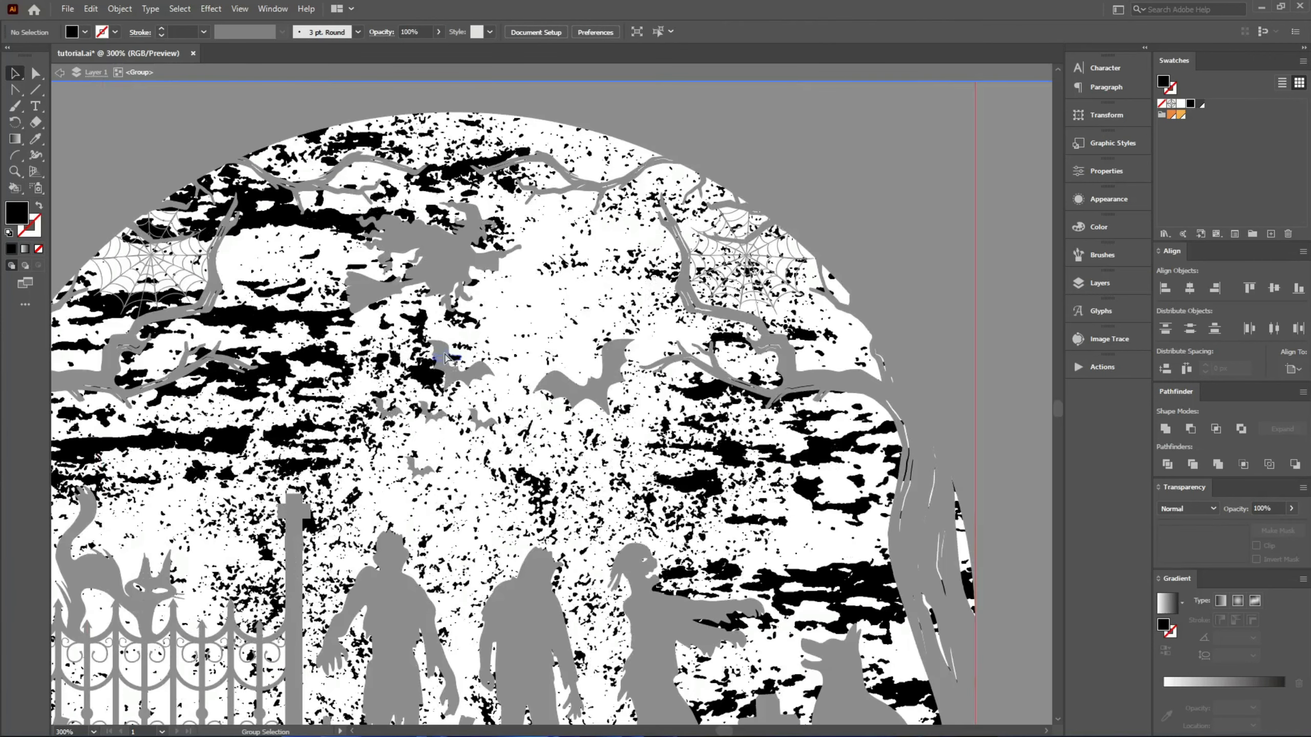
pyautogui.click(547, 294)
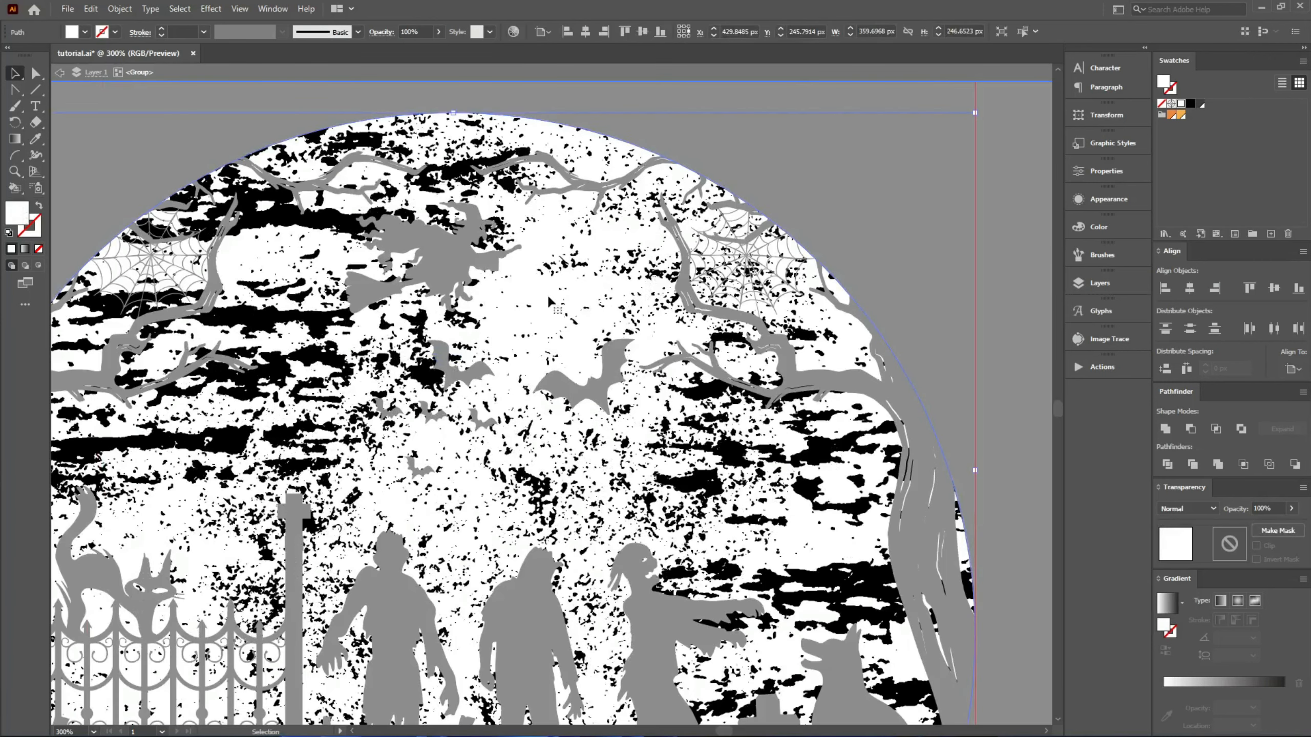
pyautogui.click(1180, 115)
pyautogui.click(885, 246)
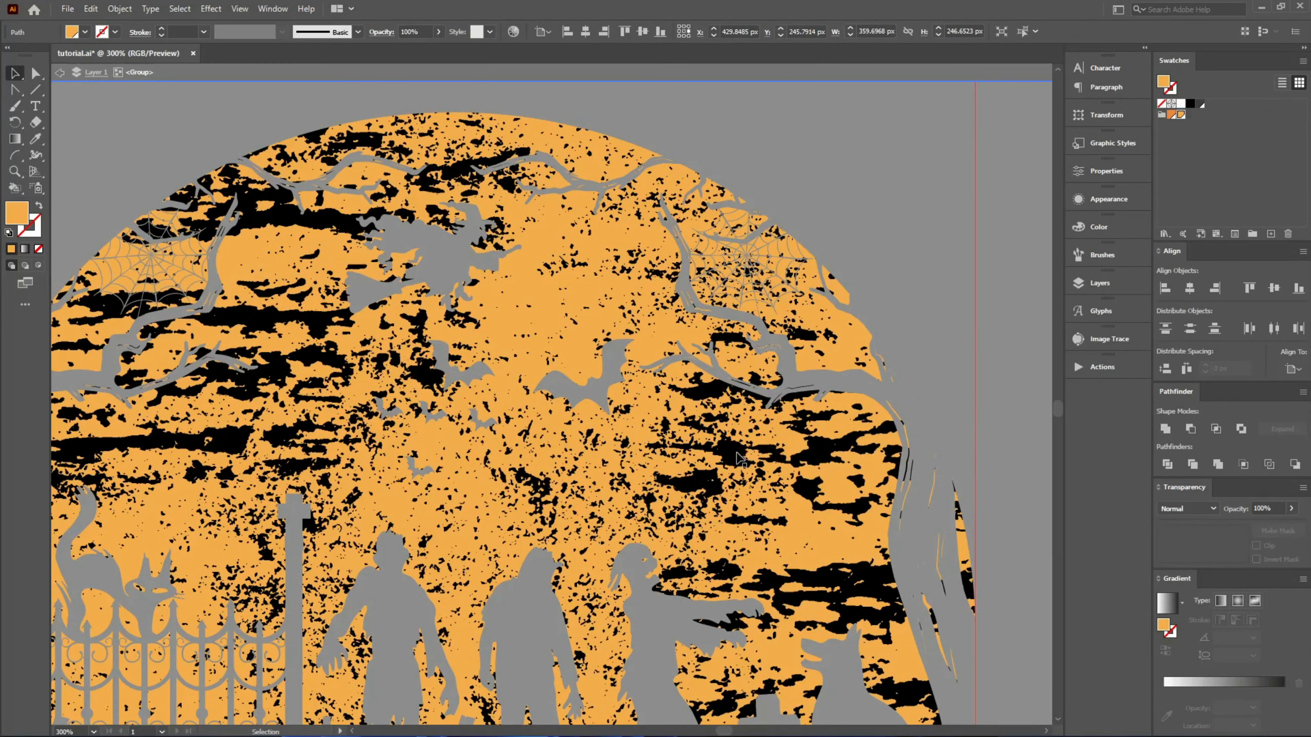
# Recolour the black grunge texture inside the clip group with the darker orange swatch R=243 G=137 B=52
pyautogui.doubleClick(736, 453)
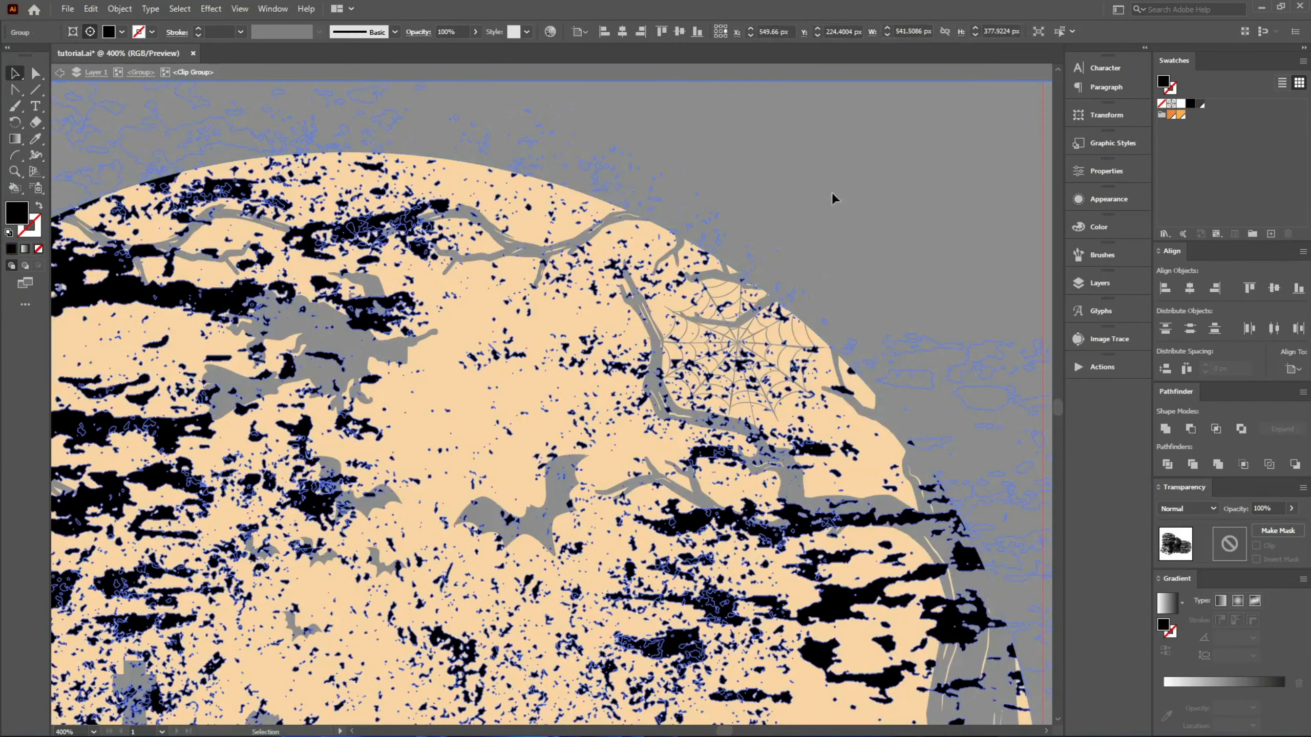
pyautogui.press('ctrl')
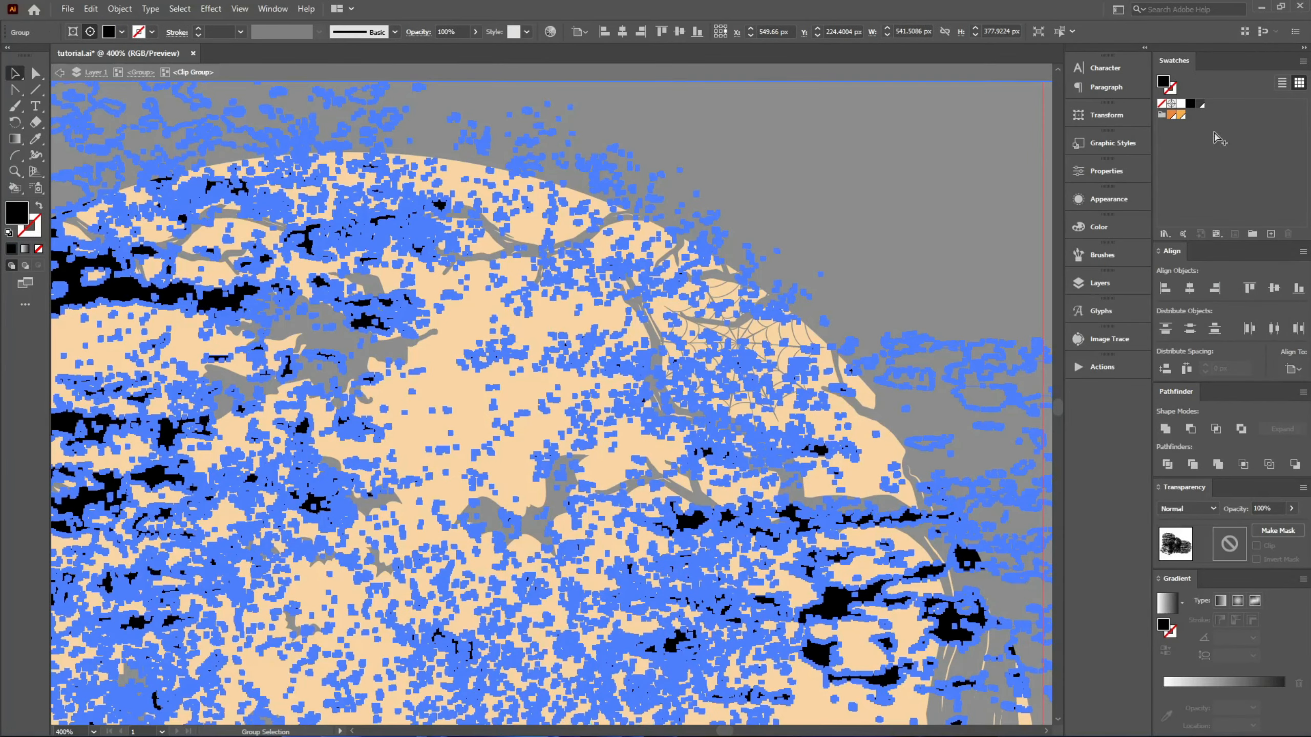
pyautogui.hotkey('ctrl', '-')
pyautogui.hotkey('ctrl', '-')
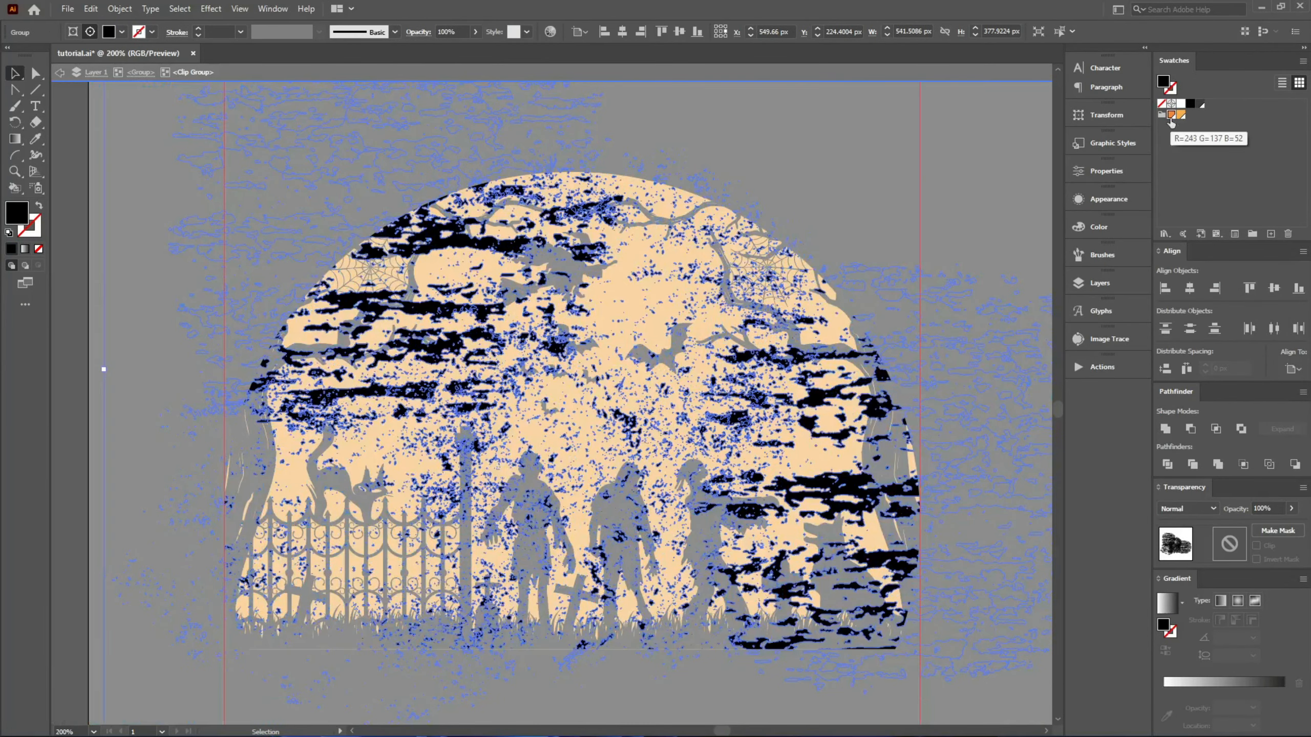
pyautogui.click(1171, 114)
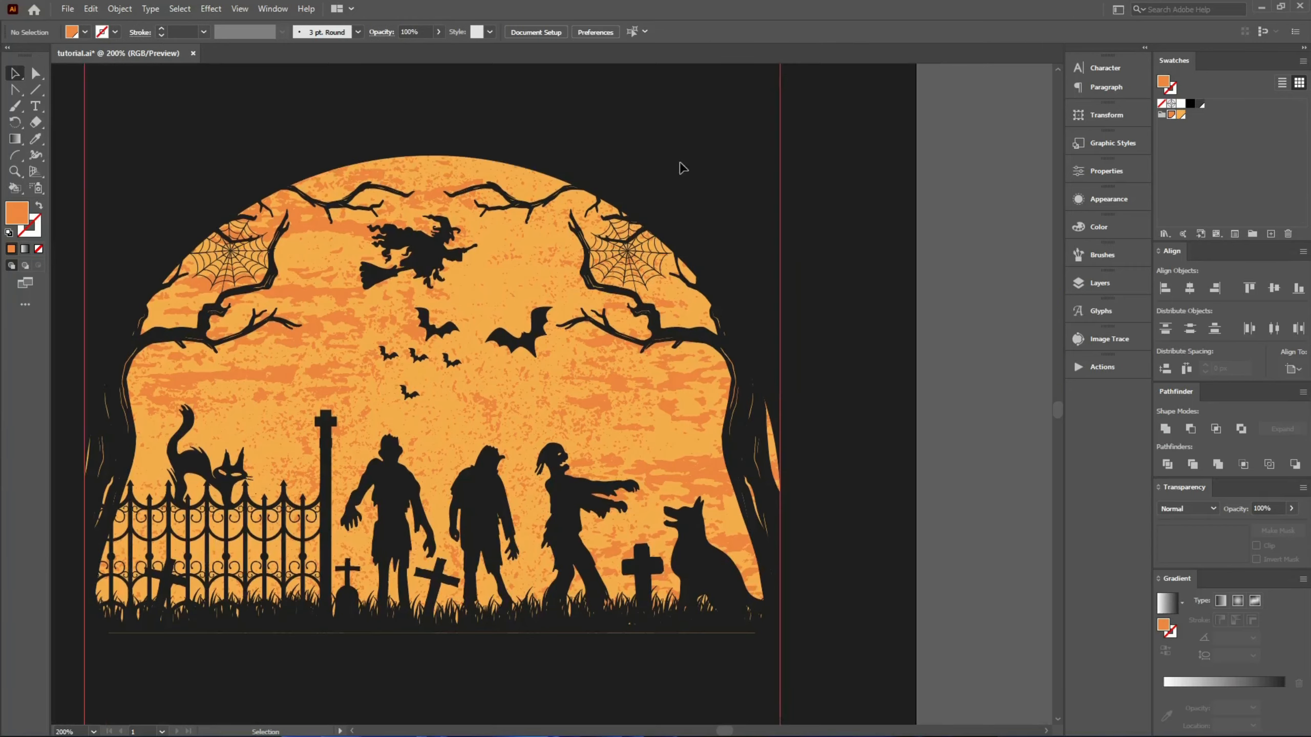
# Open the moon's opacity mask for editing and rotate the right tree along the moon's curved edge
pyautogui.moveTo(663, 362); pyautogui.dragTo(786, 243)
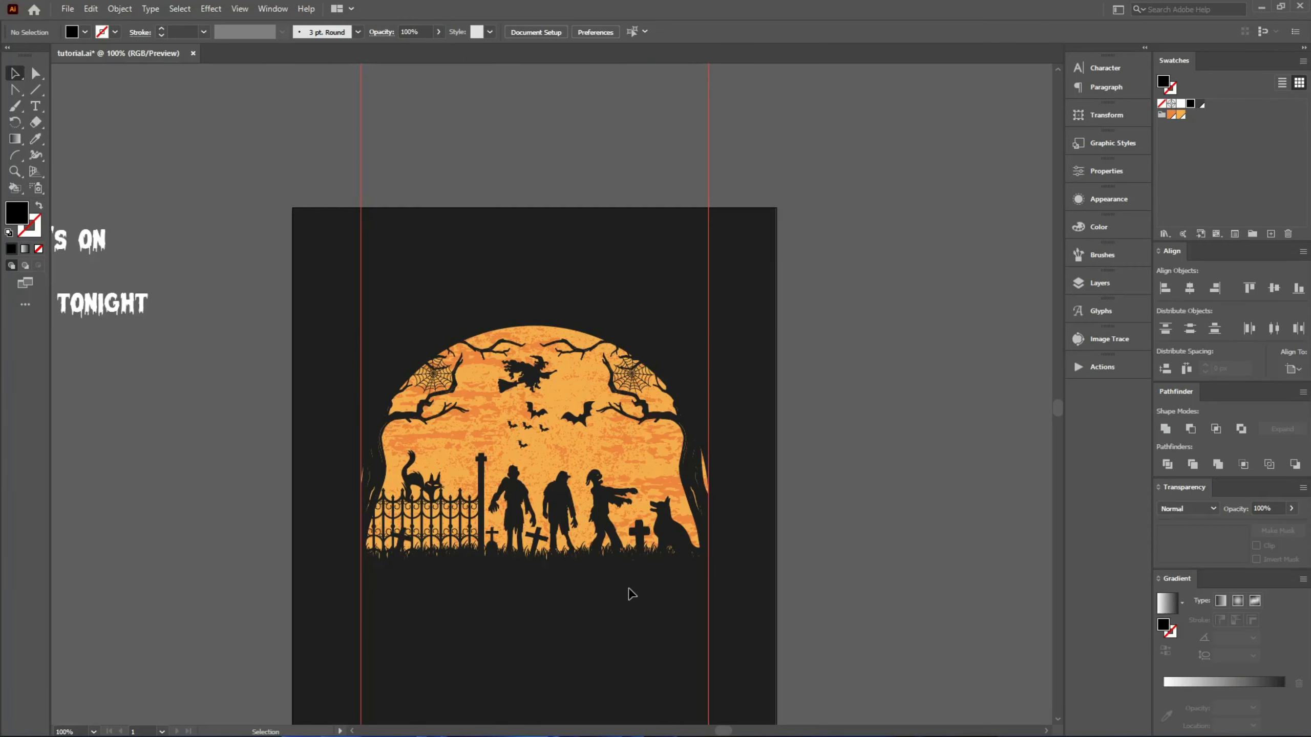
pyautogui.scroll(1, 625, 522)
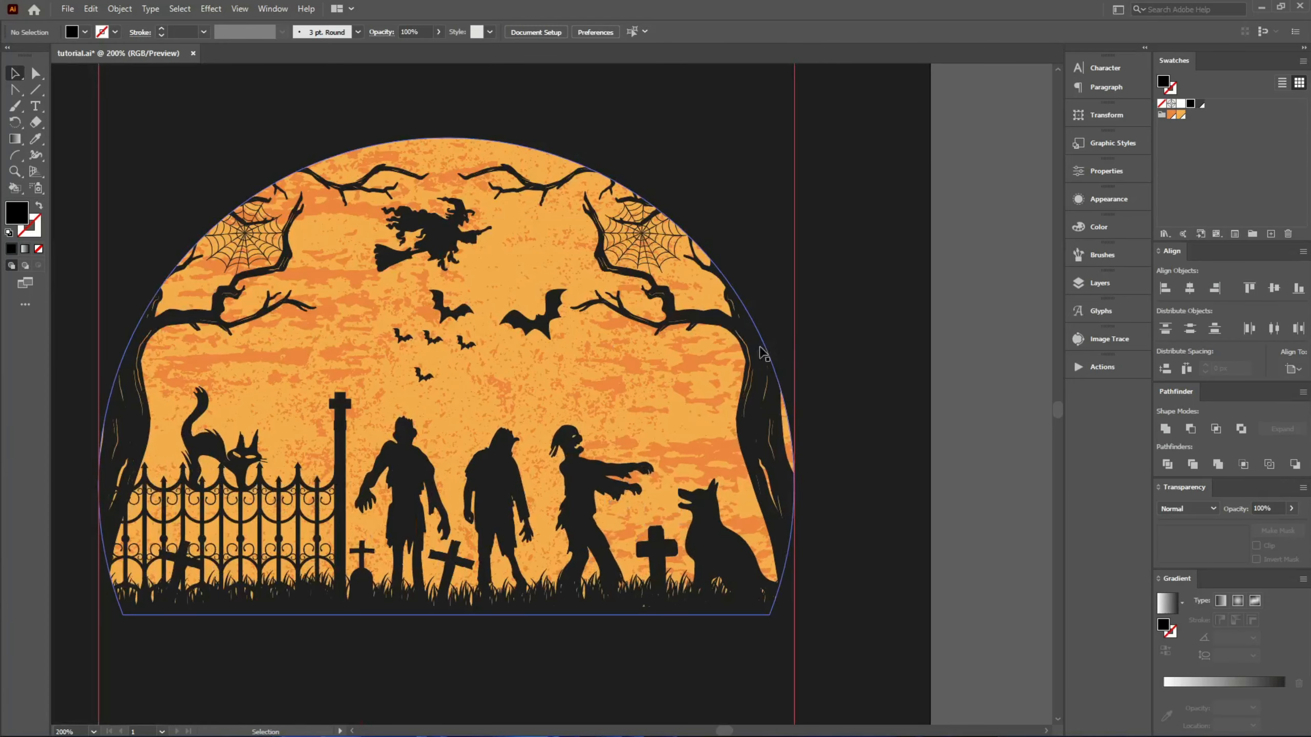
pyautogui.click(733, 356)
pyautogui.click(1227, 552)
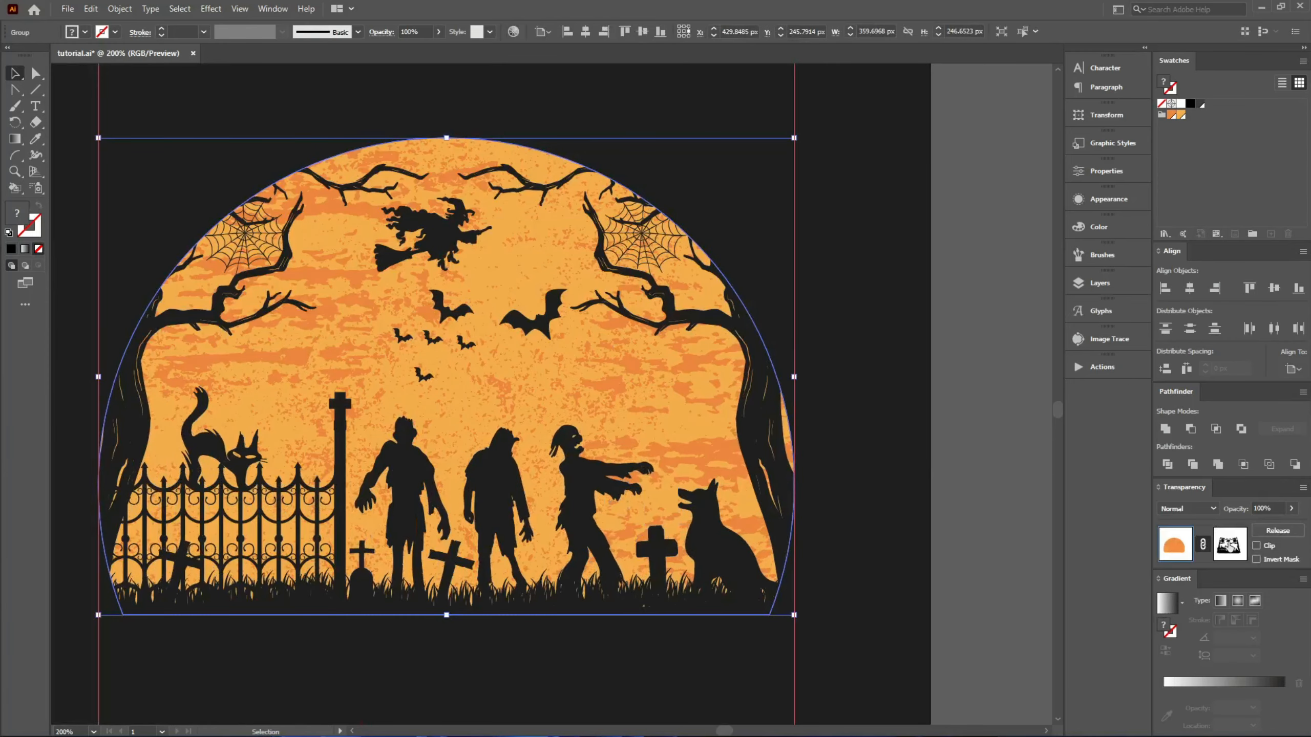
pyautogui.hotkey('ctrl', 'f')
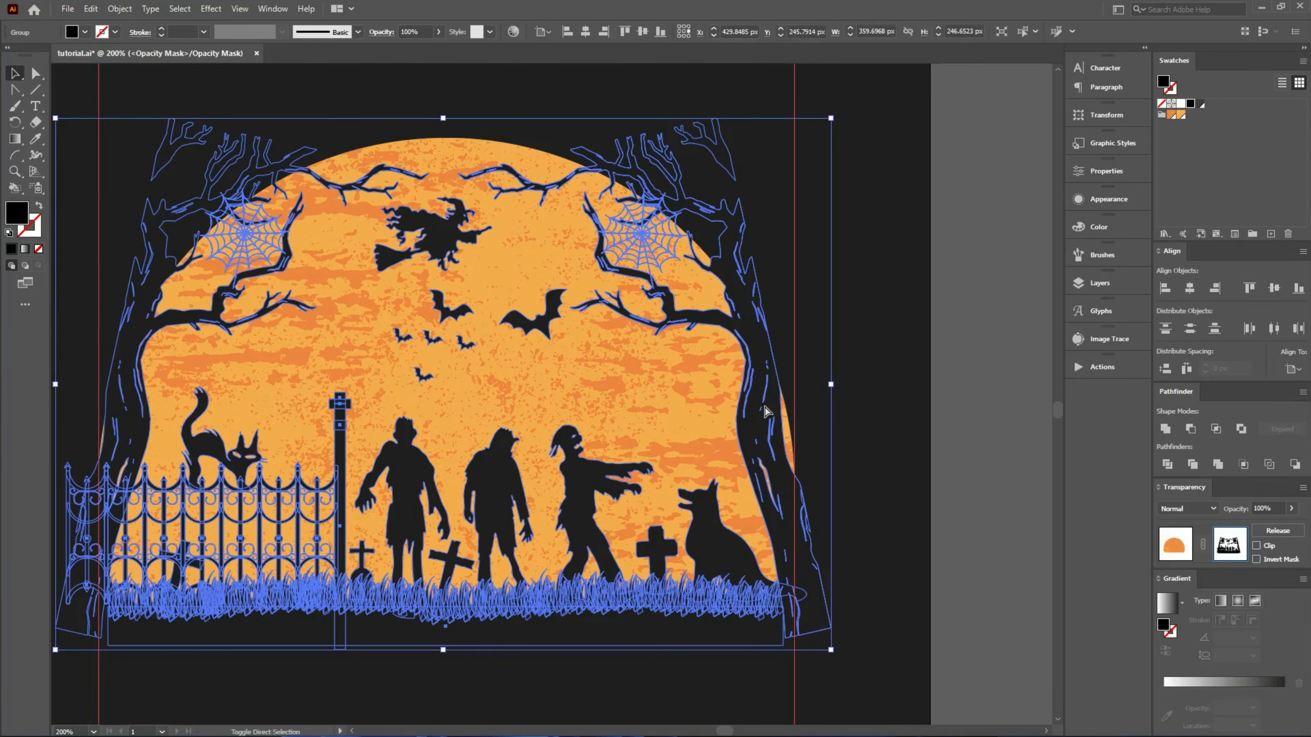
pyautogui.click(767, 411)
pyautogui.moveTo(753, 398); pyautogui.dragTo(742, 405)
pyautogui.click(744, 406)
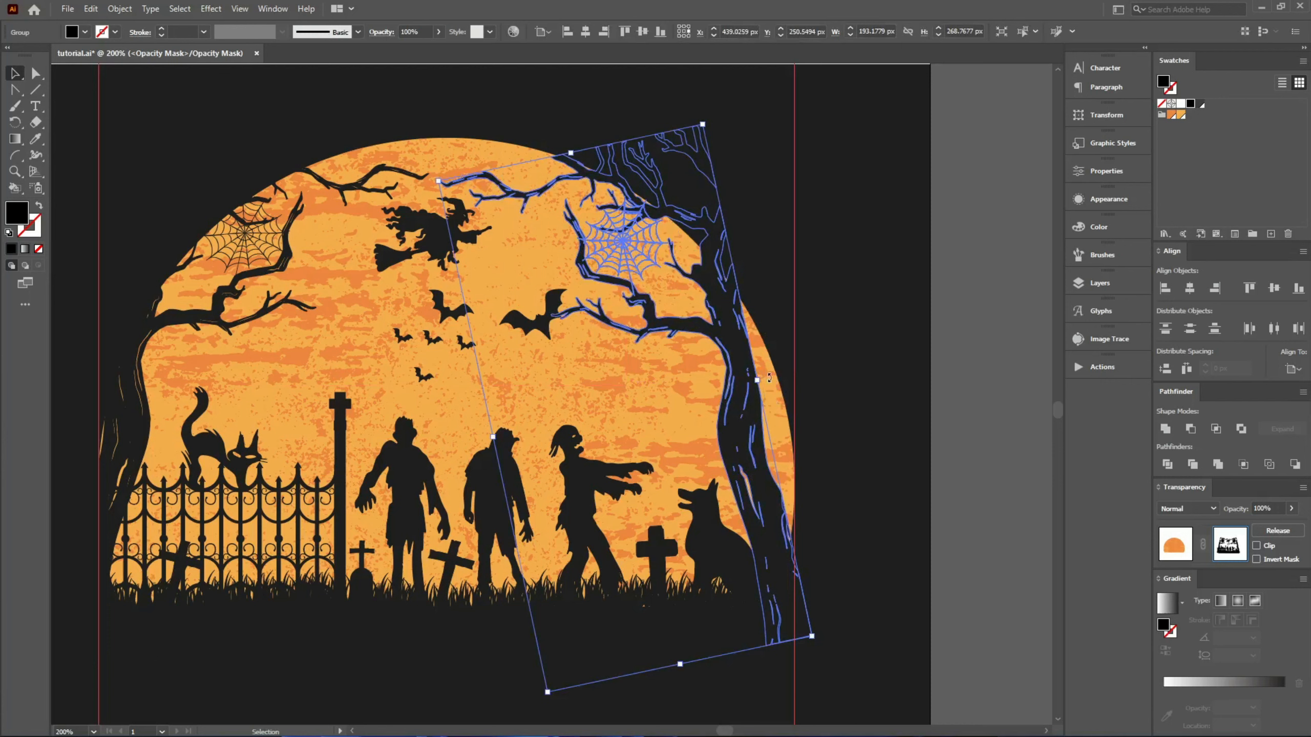
pyautogui.moveTo(769, 378)
pyautogui.mouseDown()
pyautogui.moveTo(790, 381)
pyautogui.moveTo(766, 380)
pyautogui.moveTo(782, 389)
pyautogui.mouseUp()
pyautogui.click(877, 375)
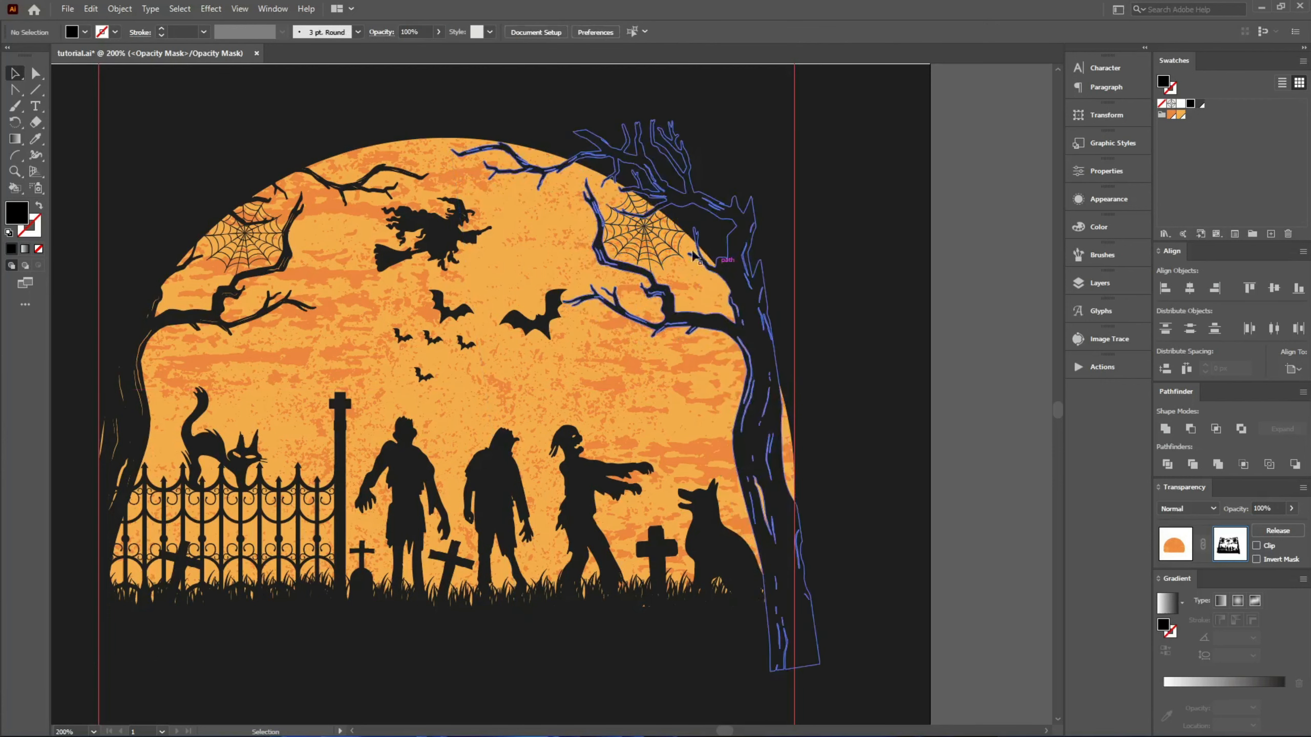
# Move and rotate the right tree until its trunk covers the moon's right edge and its branches frame the scene
pyautogui.moveTo(660, 241); pyautogui.dragTo(651, 243)
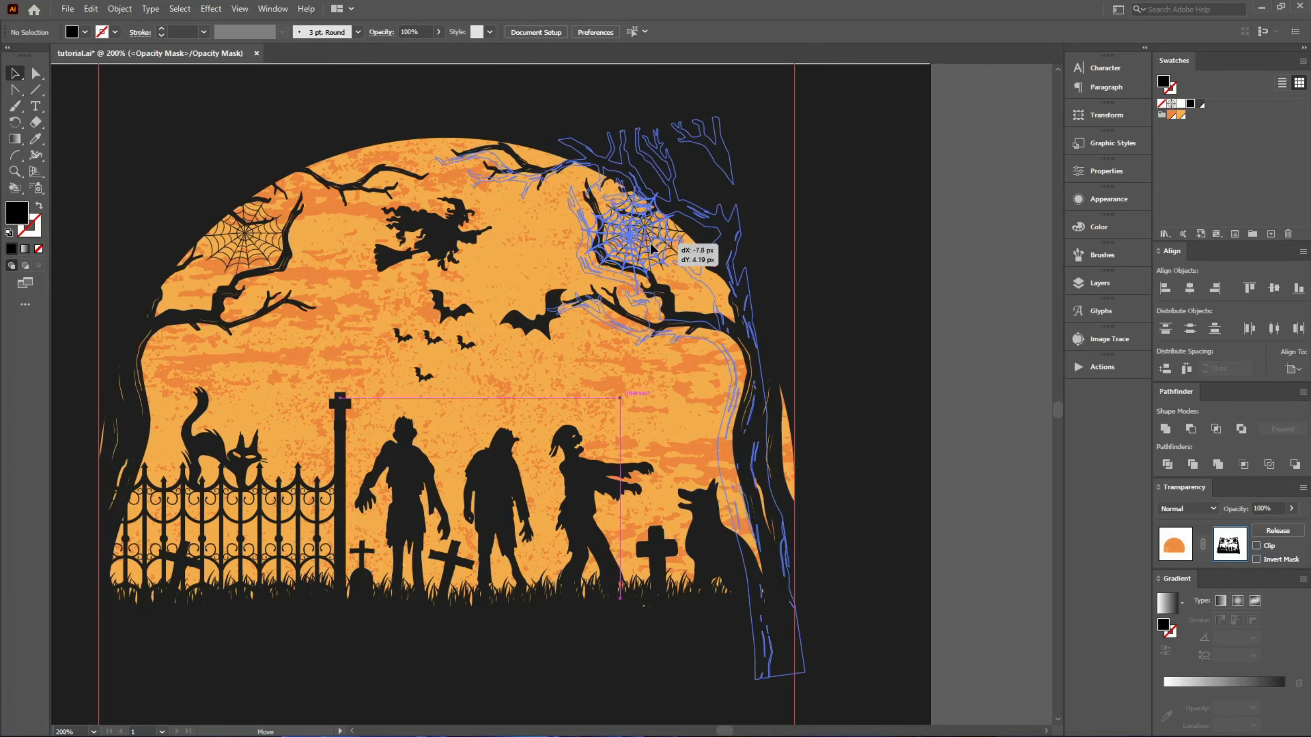
pyautogui.moveTo(769, 407); pyautogui.dragTo(769, 409)
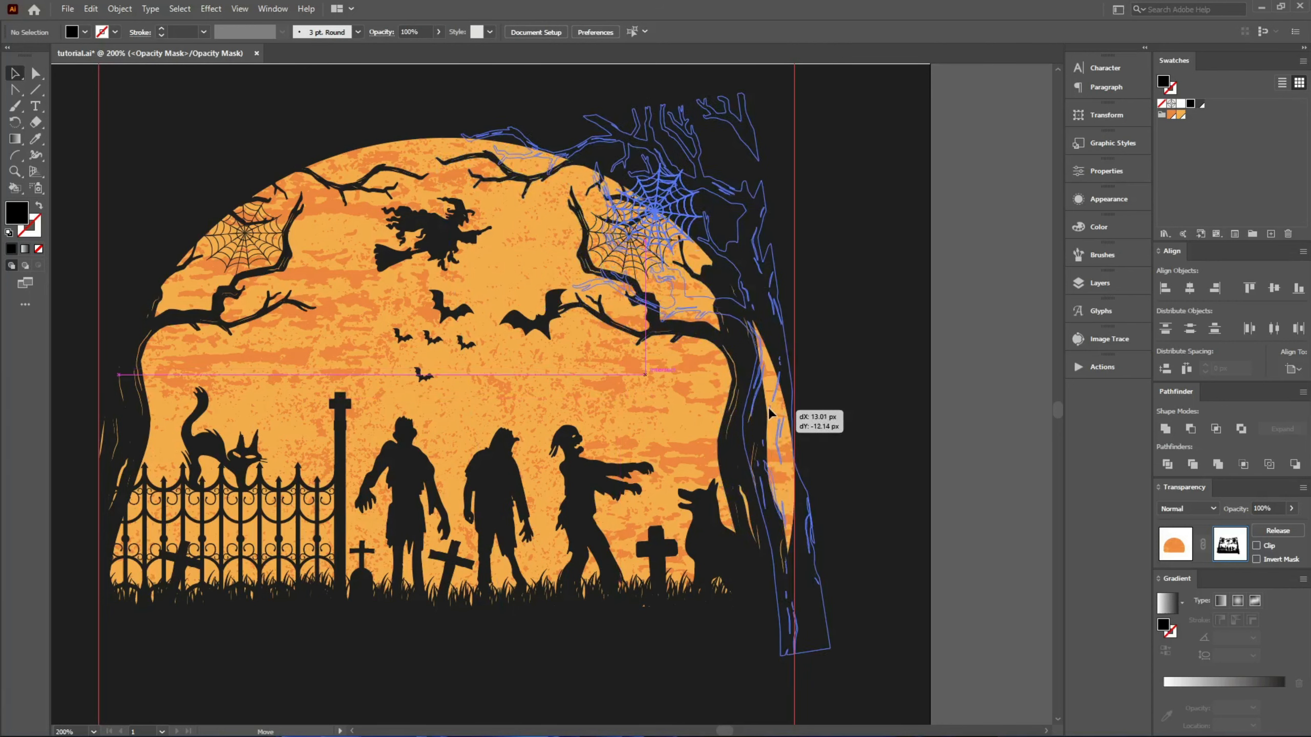
pyautogui.scroll(-1, 615, 480)
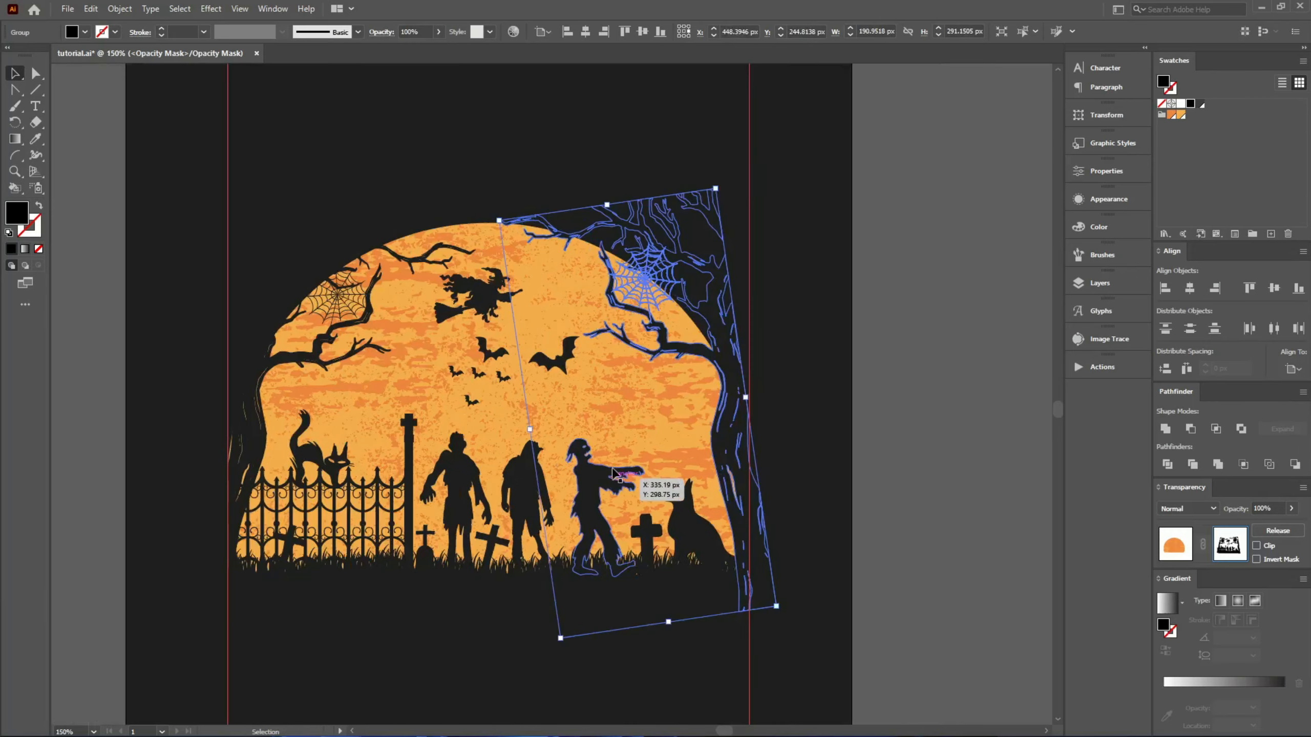
pyautogui.moveTo(524, 429); pyautogui.dragTo(509, 458)
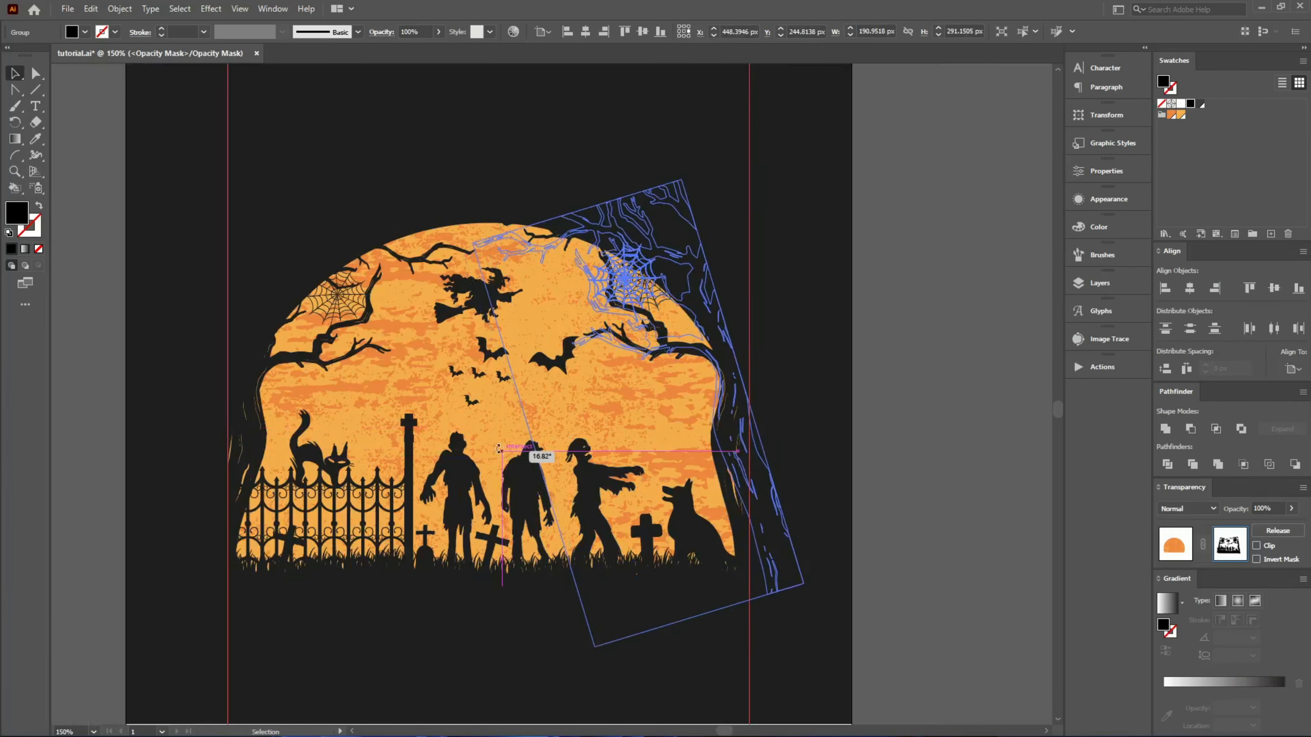
pyautogui.click(827, 427)
pyautogui.scroll(1, 639, 386)
pyautogui.moveTo(677, 347); pyautogui.dragTo(676, 361)
pyautogui.click(888, 324)
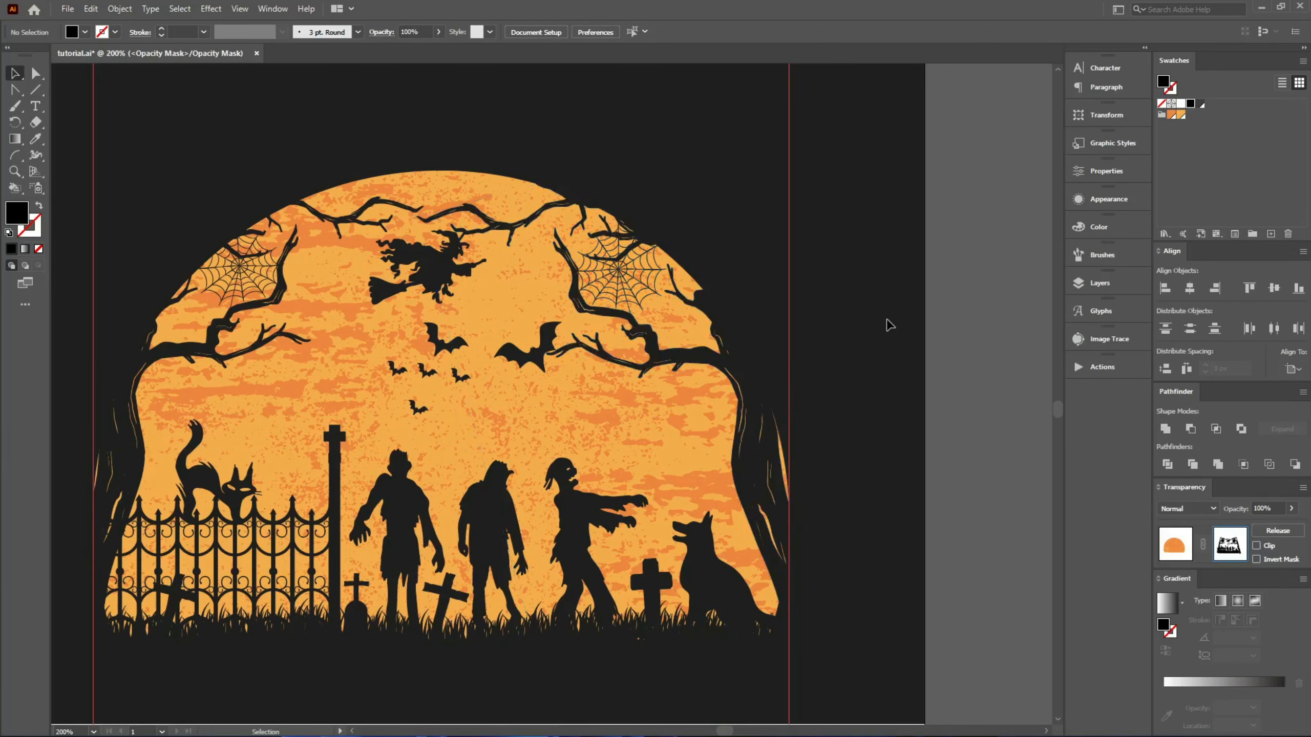
# Shift the witch slightly down and left, and raise the largest bat between her and the right spider web
pyautogui.scroll(2, 441, 302)
pyautogui.moveTo(422, 267); pyautogui.dragTo(387, 288)
pyautogui.moveTo(618, 322); pyautogui.dragTo(571, 278)
pyautogui.scroll(-2, 570, 278)
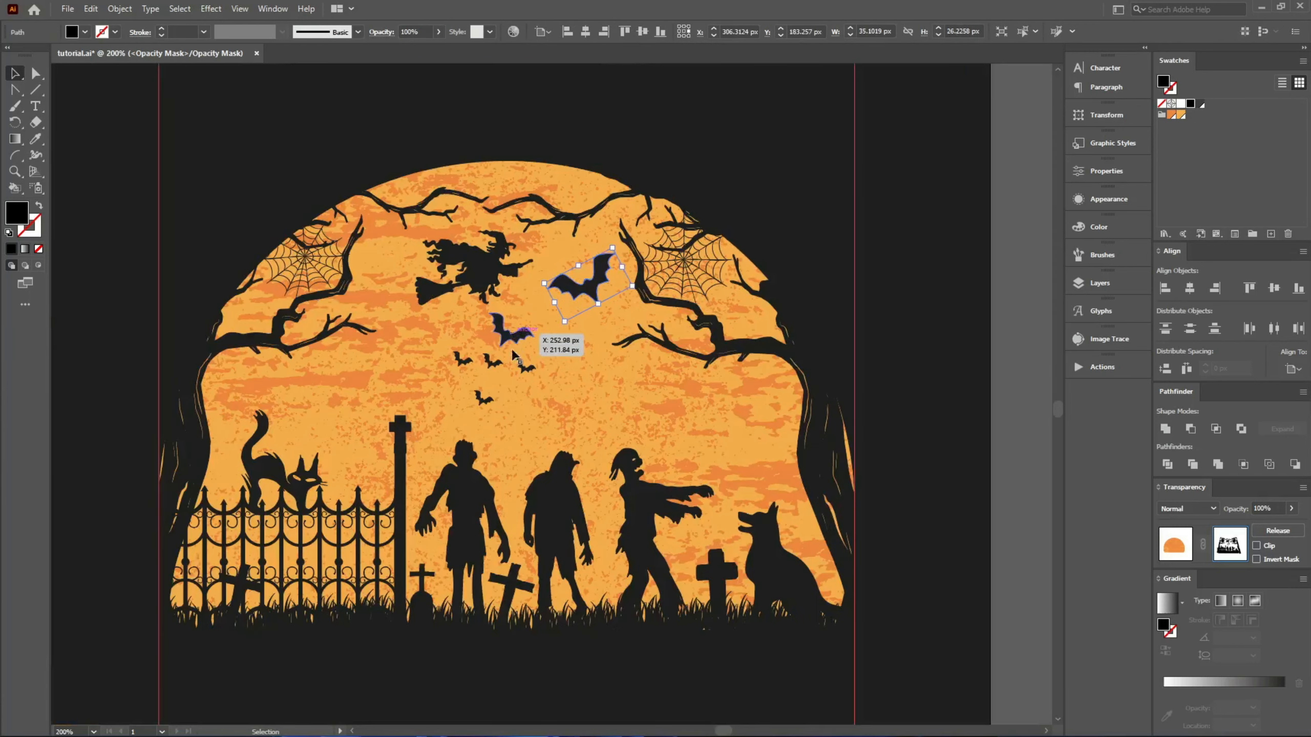
# Place copies of the medium bat and a small bat below the right branch, and leave the opacity mask
pyautogui.scroll(2, 567, 384)
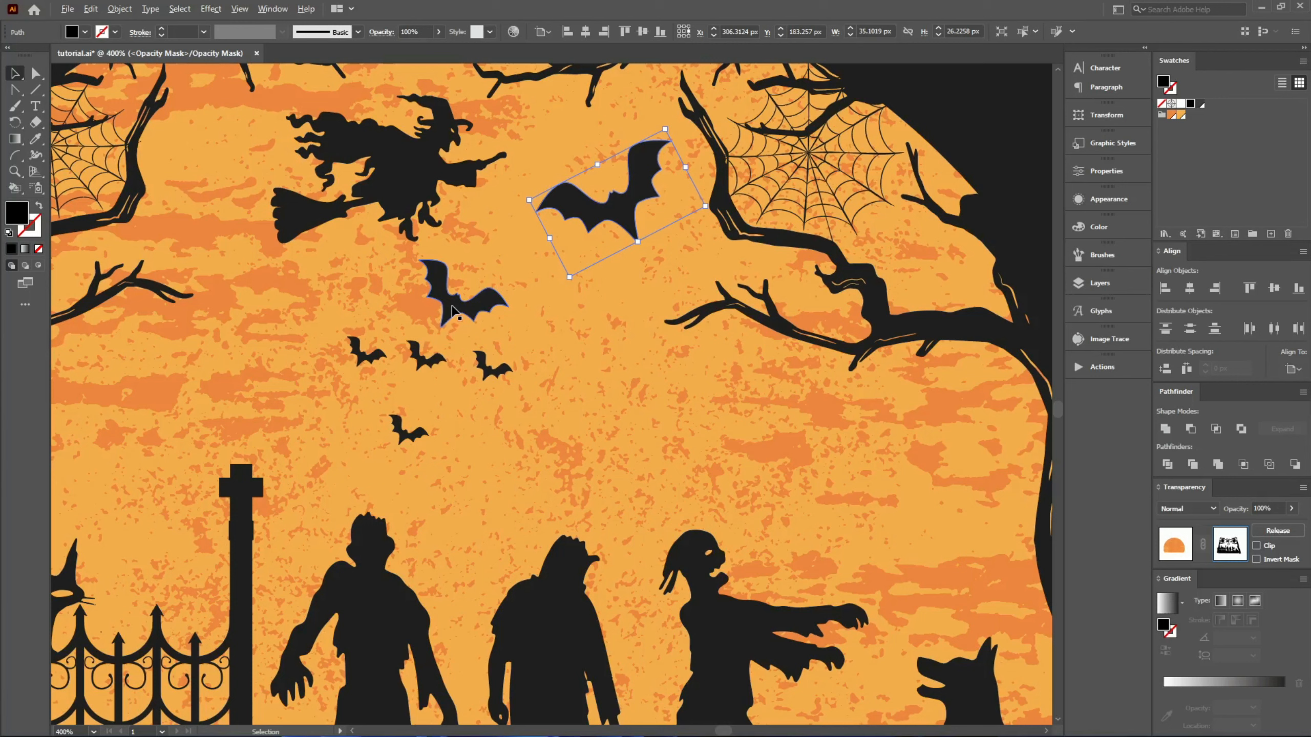
pyautogui.moveTo(452, 310); pyautogui.dragTo(737, 420)
pyautogui.moveTo(512, 374); pyautogui.dragTo(638, 463)
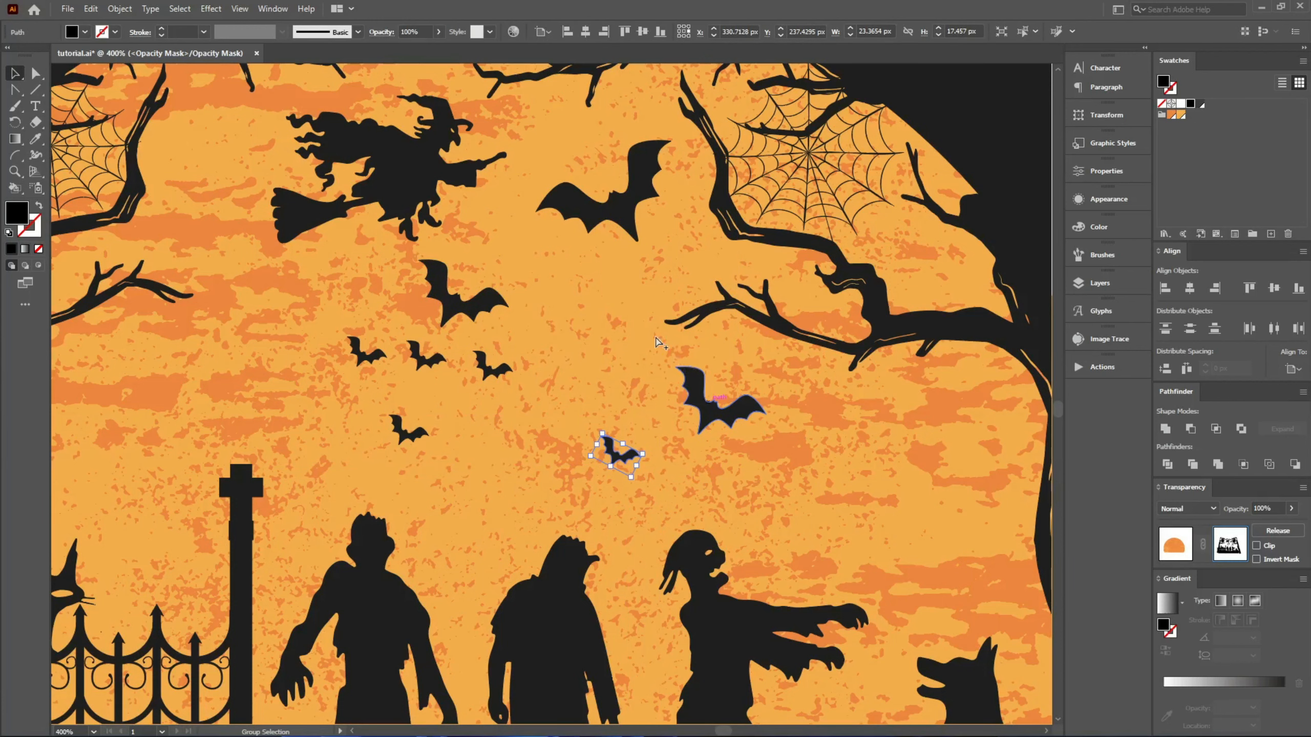
pyautogui.hotkey('ctrl', '0')
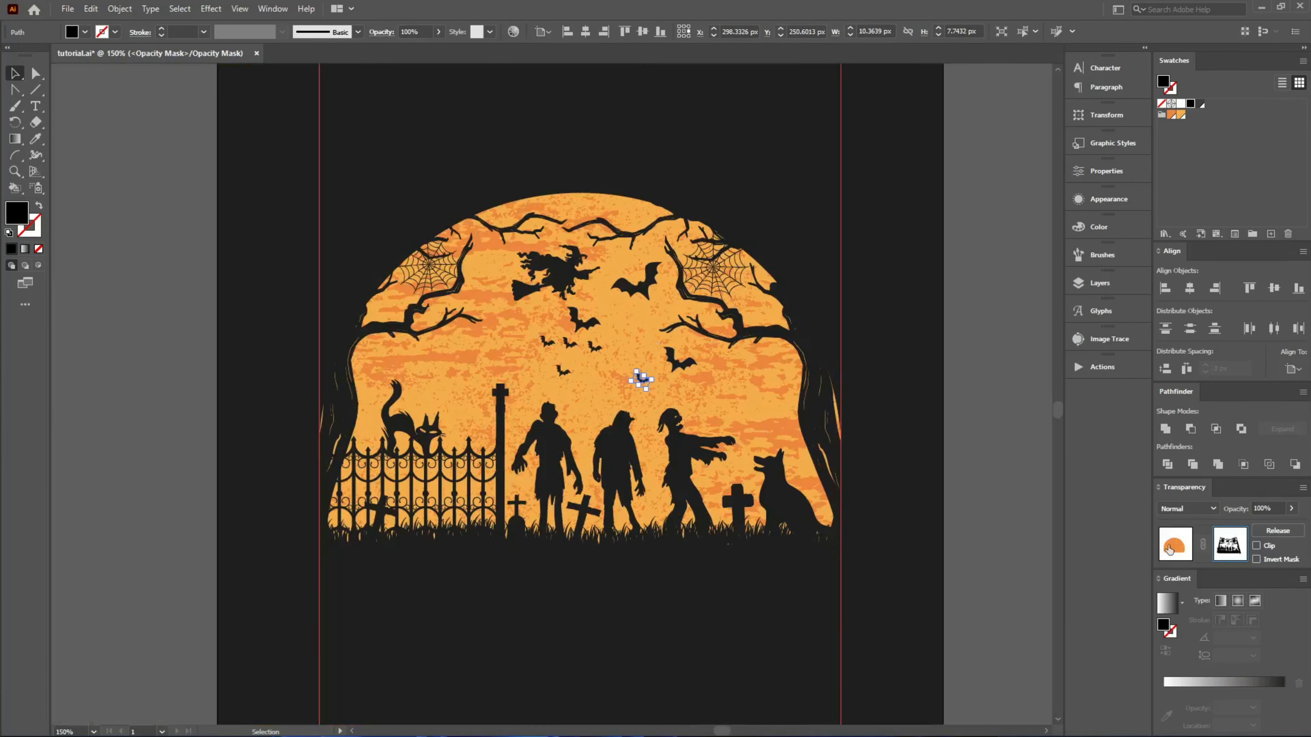
pyautogui.hotkey('ctrl', '1')
pyautogui.hotkey('ctrl', 'shift', 'a')
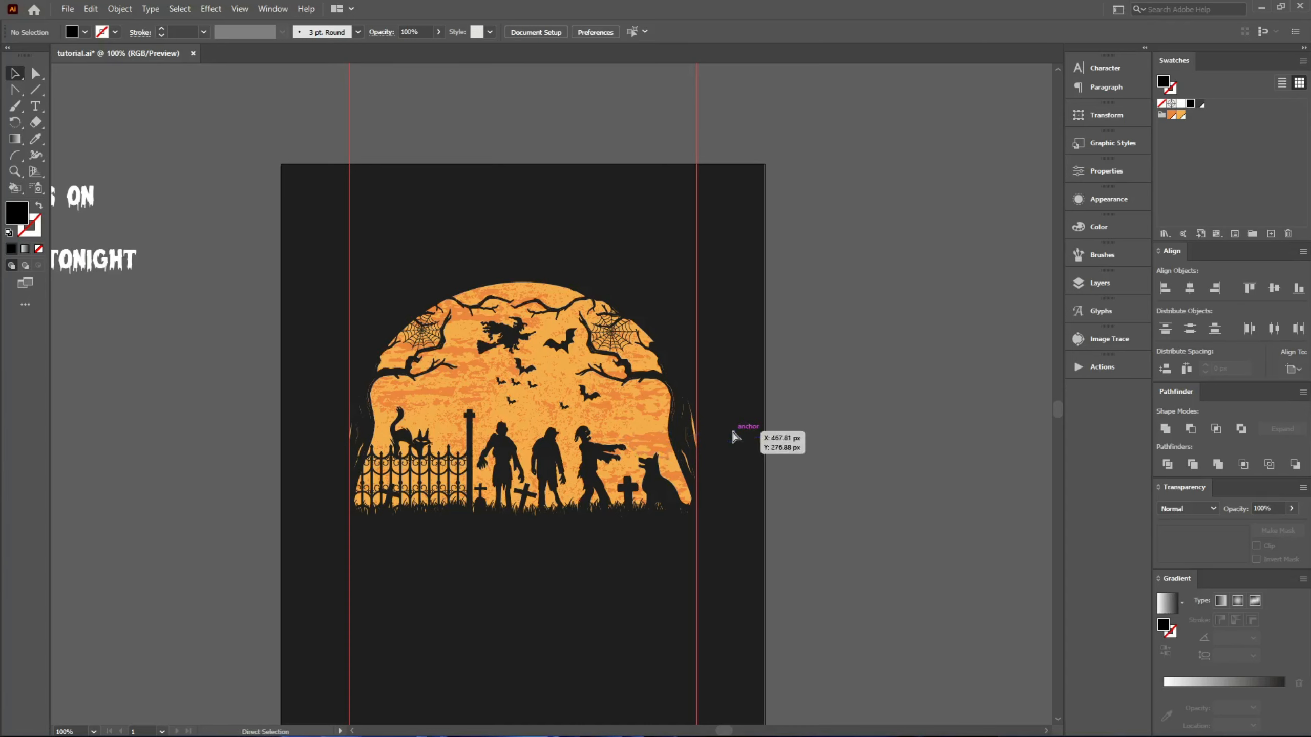
# Move the slogan text beside the moon artwork and convert it to outlines
pyautogui.scroll(-1, 733, 436)
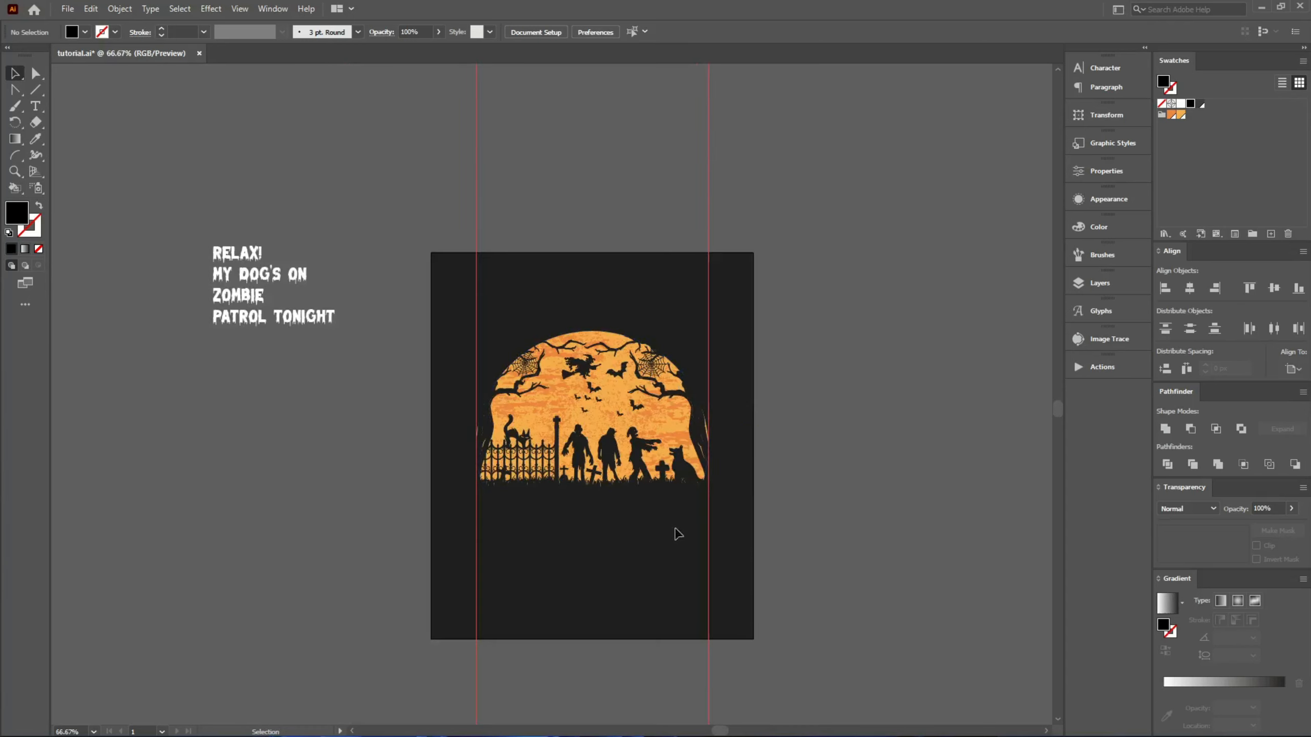
pyautogui.click(282, 323)
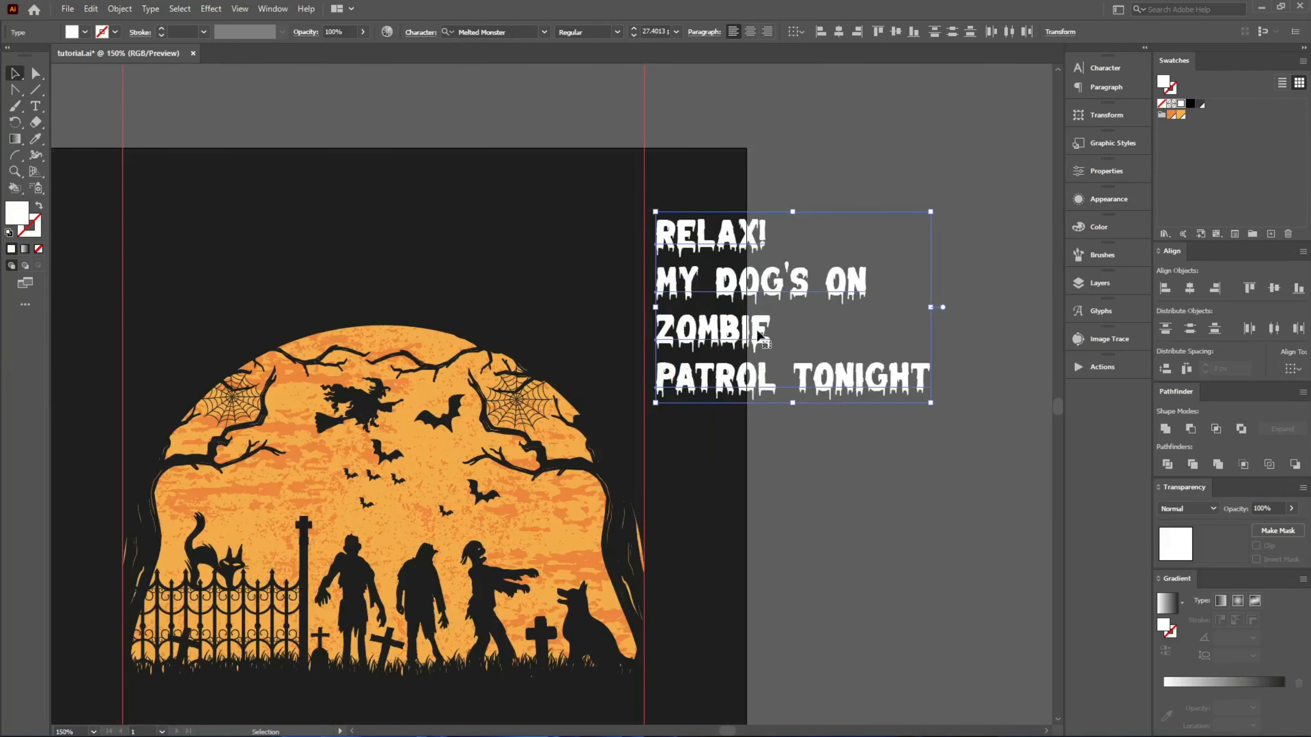
pyautogui.rightClick(759, 334)
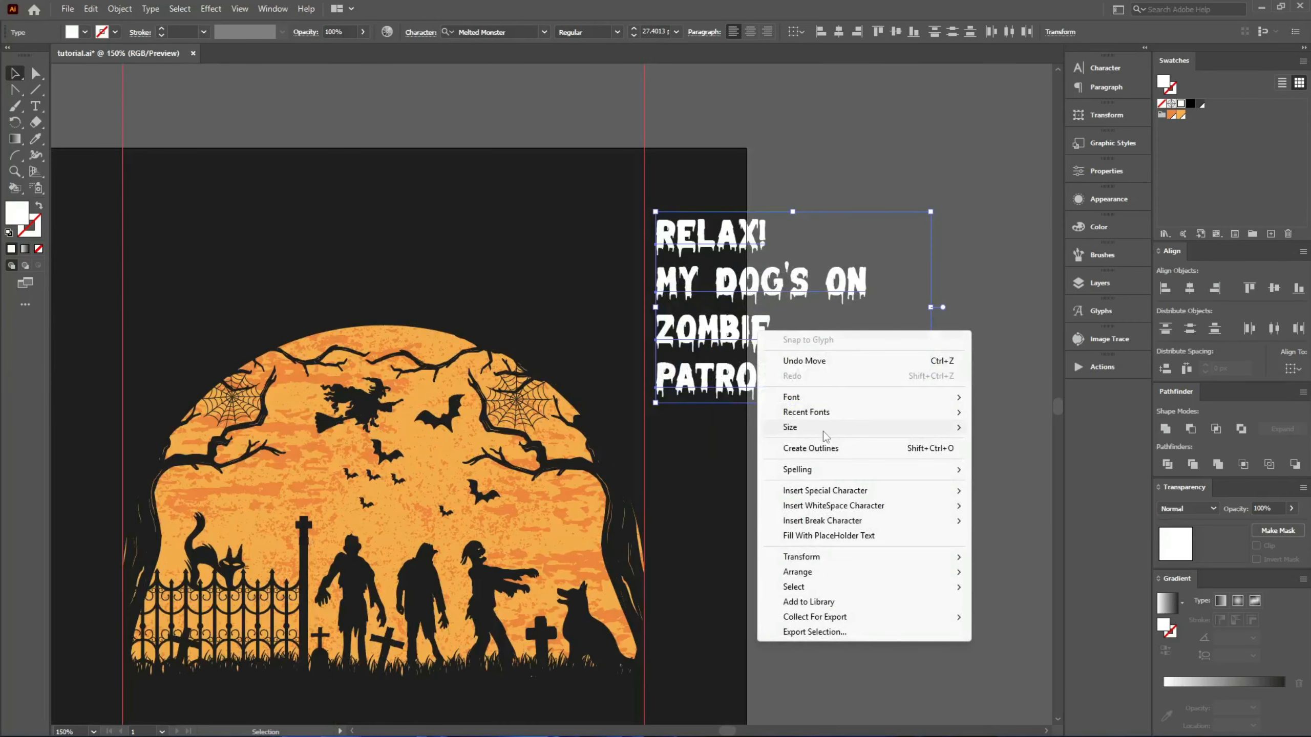
pyautogui.click(824, 444)
pyautogui.click(797, 467)
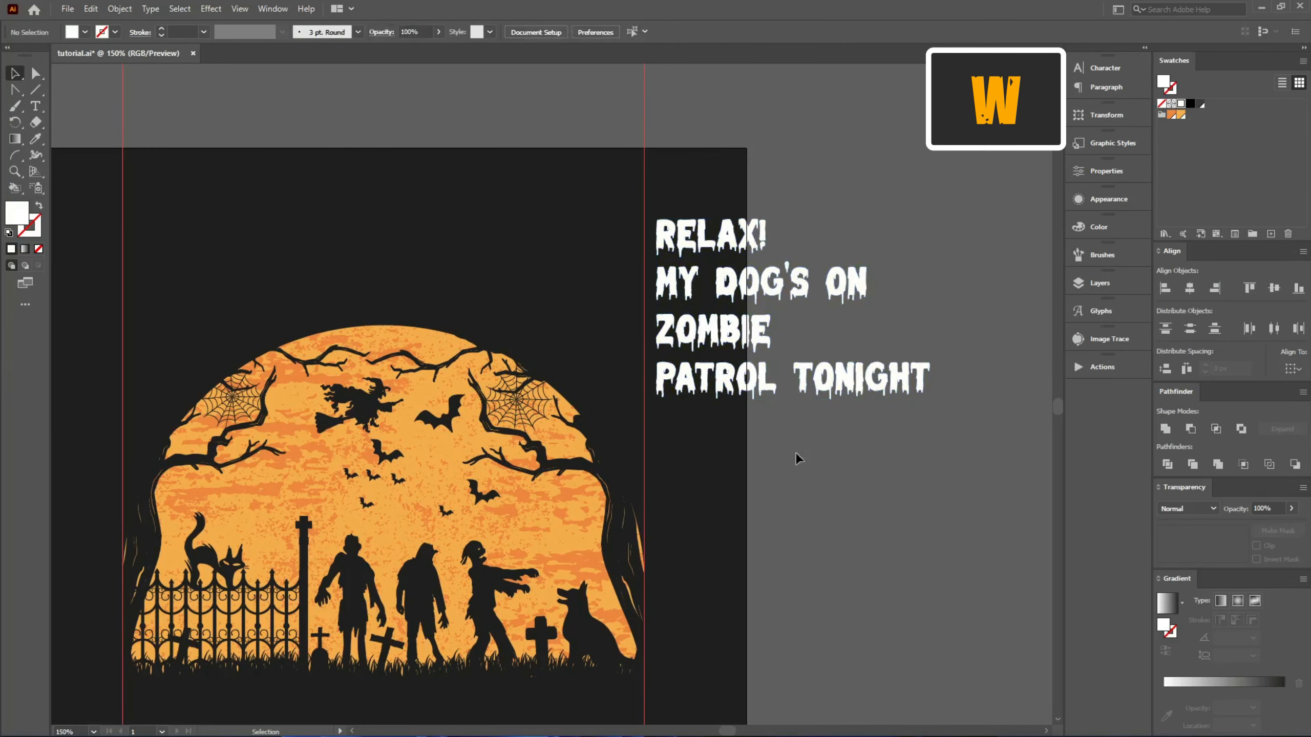
# Lower the apostrophe in "DOG'S" so its top lines up with the neighbouring letters
pyautogui.scroll(6, 800, 267)
pyautogui.press('a')
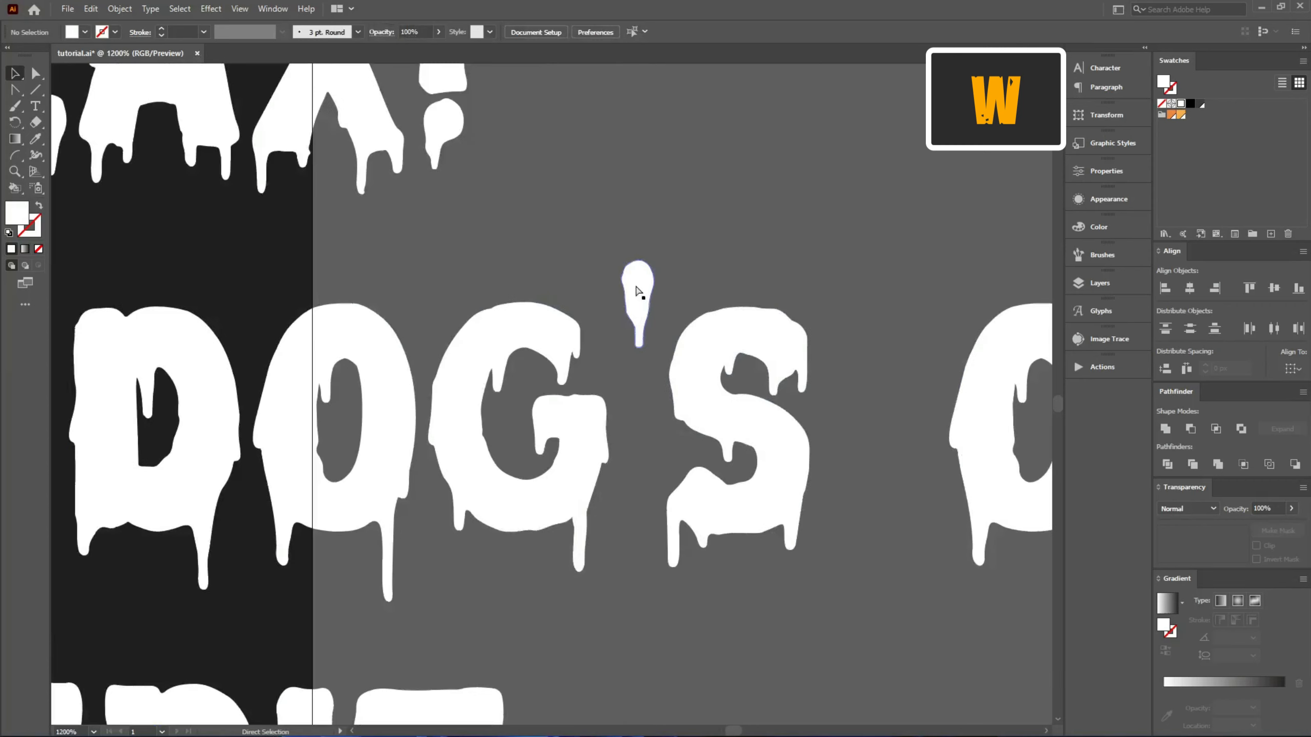
pyautogui.moveTo(634, 297); pyautogui.dragTo(627, 342)
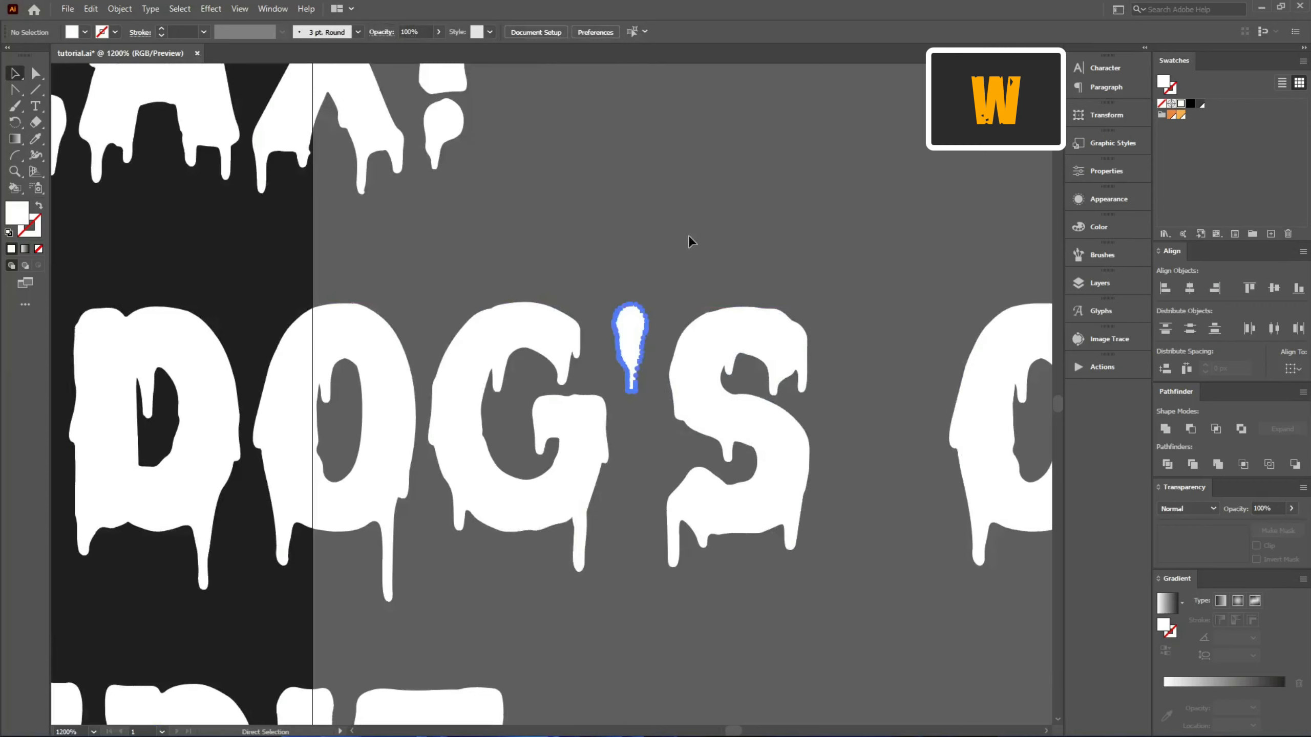
# Move "MY DOG'S ON" above the moon and enlarge it to about 360 px wide, spanning the two vertical guides
pyautogui.click(690, 231)
pyautogui.scroll(-3, 711, 237)
pyautogui.scroll(-3, 774, 272)
pyautogui.moveTo(774, 271); pyautogui.dragTo(270, 272)
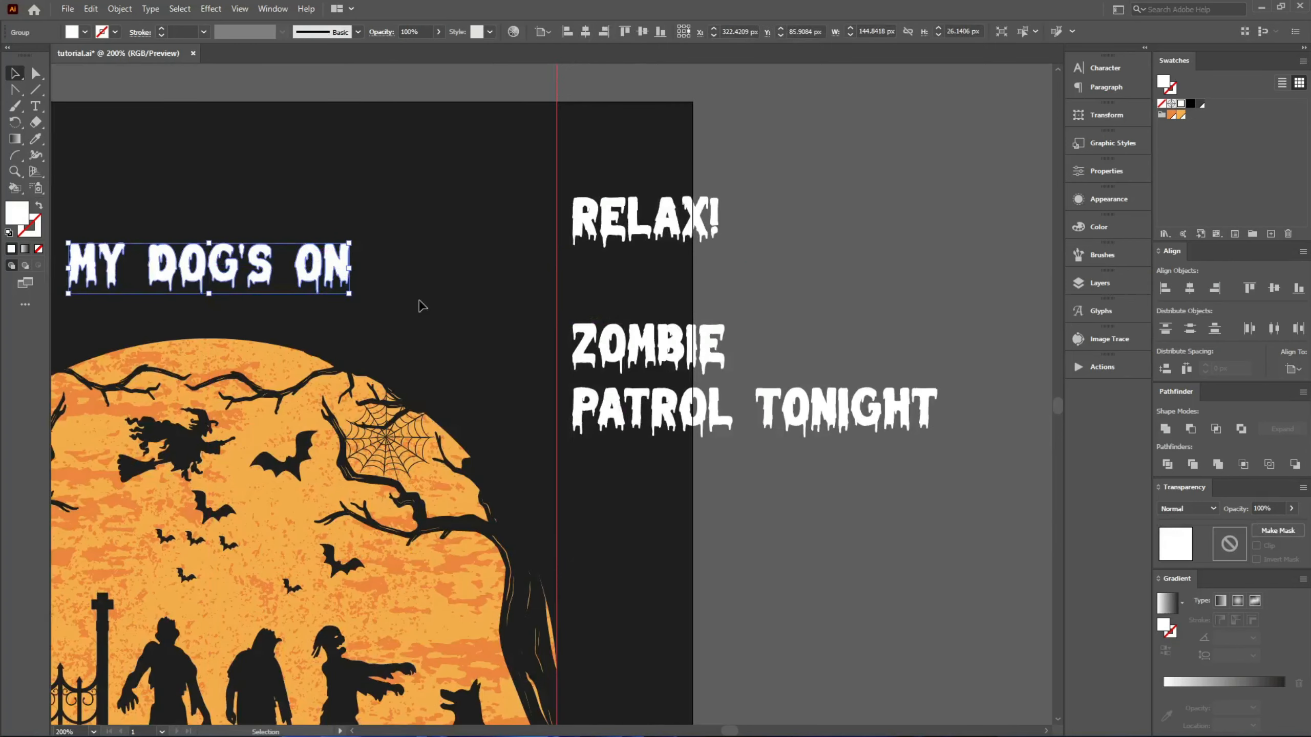
pyautogui.moveTo(354, 268); pyautogui.dragTo(573, 270)
pyautogui.hotkey('ctrl', '-')
pyautogui.press('v')
pyautogui.scroll(1, 418, 358)
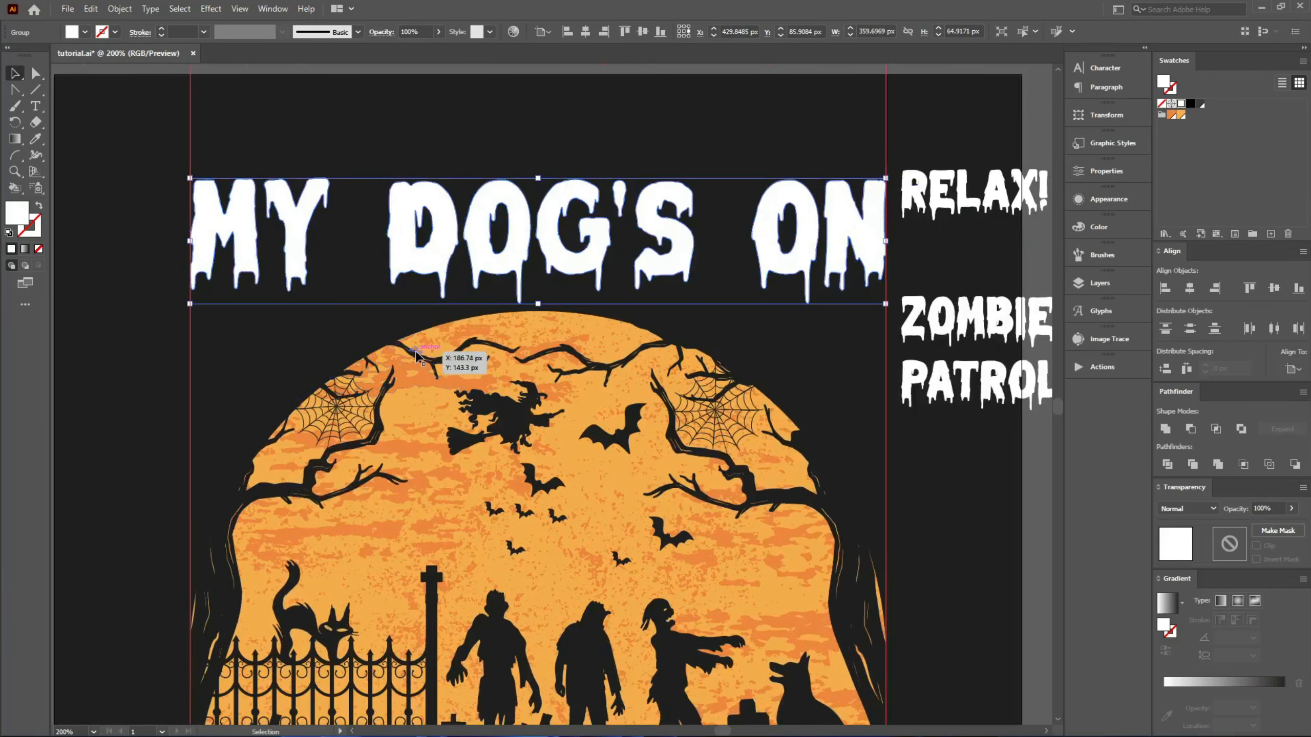
pyautogui.press('b')
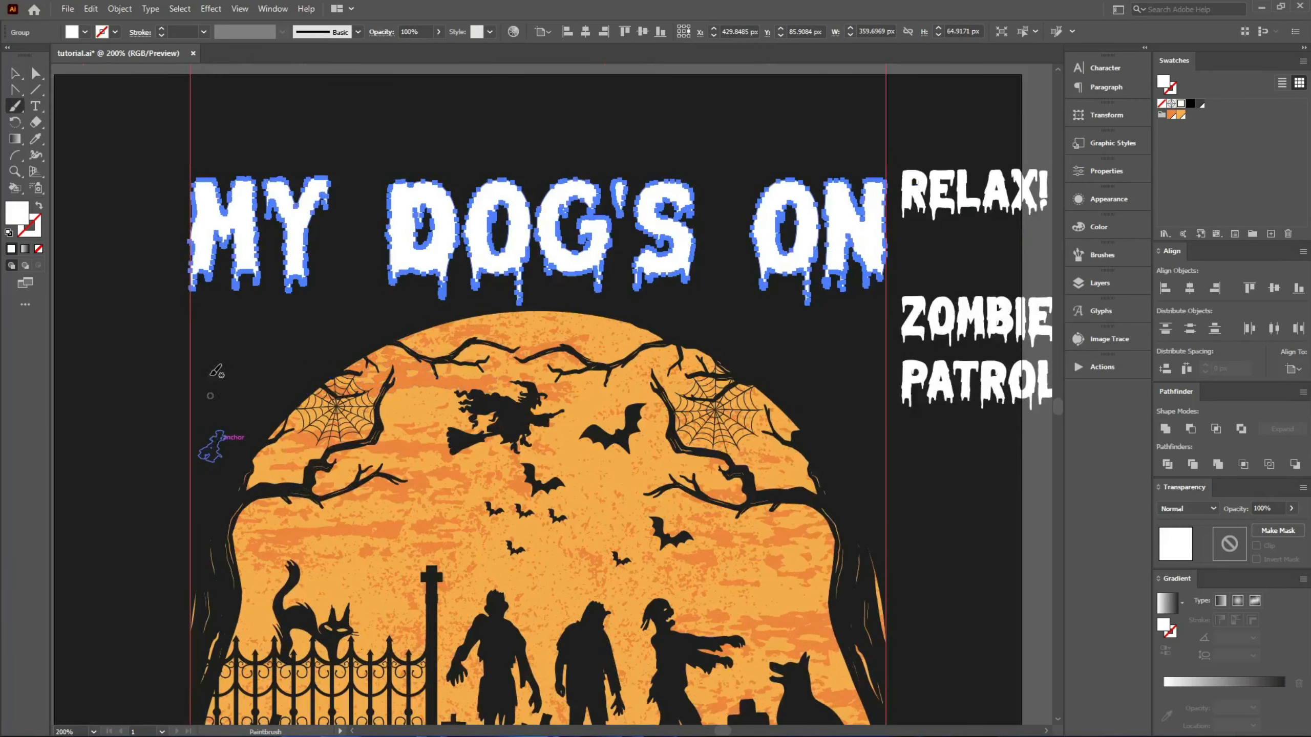
pyautogui.moveTo(211, 378); pyautogui.dragTo(314, 311)
pyautogui.moveTo(292, 369); pyautogui.dragTo(213, 406)
pyautogui.moveTo(801, 325)
pyautogui.mouseDown()
pyautogui.moveTo(856, 392)
pyautogui.moveTo(797, 310)
pyautogui.mouseUp()
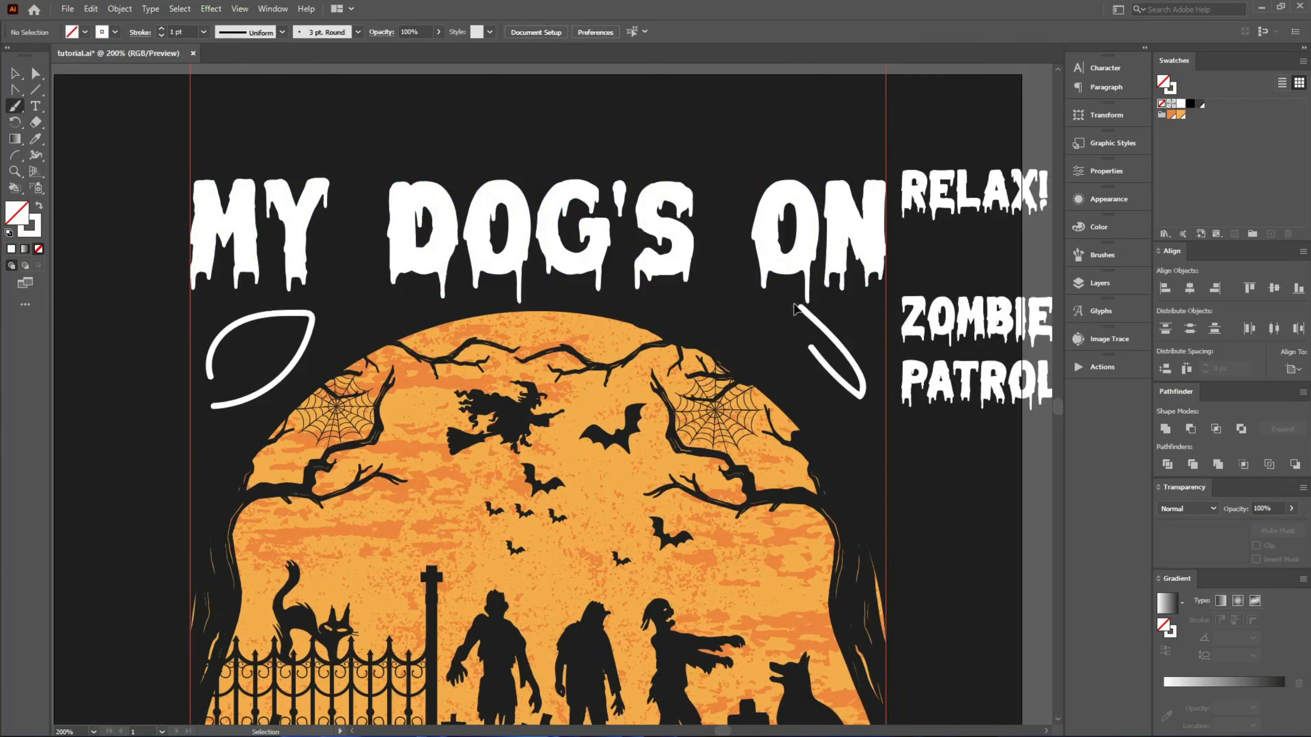
pyautogui.hotkey('ctrl', 'z')
pyautogui.hotkey('ctrl', 'z')
pyautogui.hotkey('ctrl', 'z')
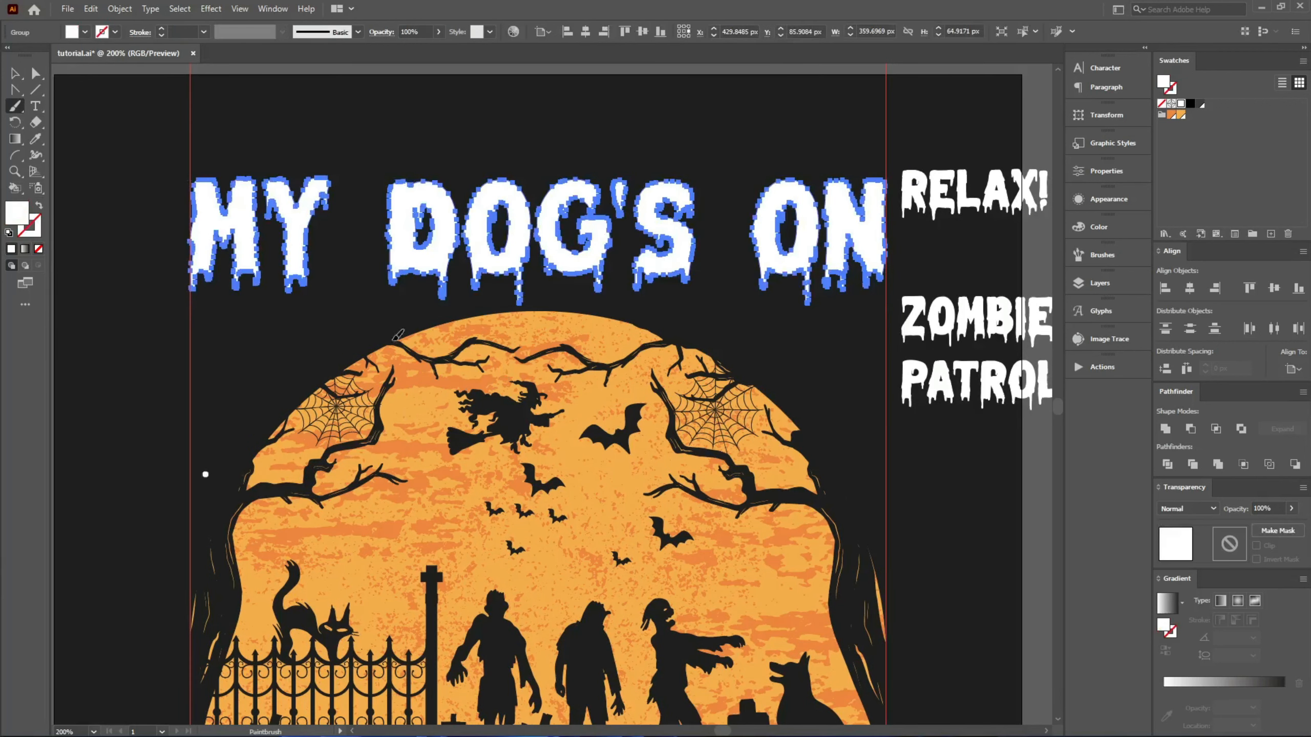
pyautogui.moveTo(207, 475)
pyautogui.mouseDown()
pyautogui.moveTo(846, 459)
pyautogui.moveTo(874, 510)
pyautogui.mouseUp()
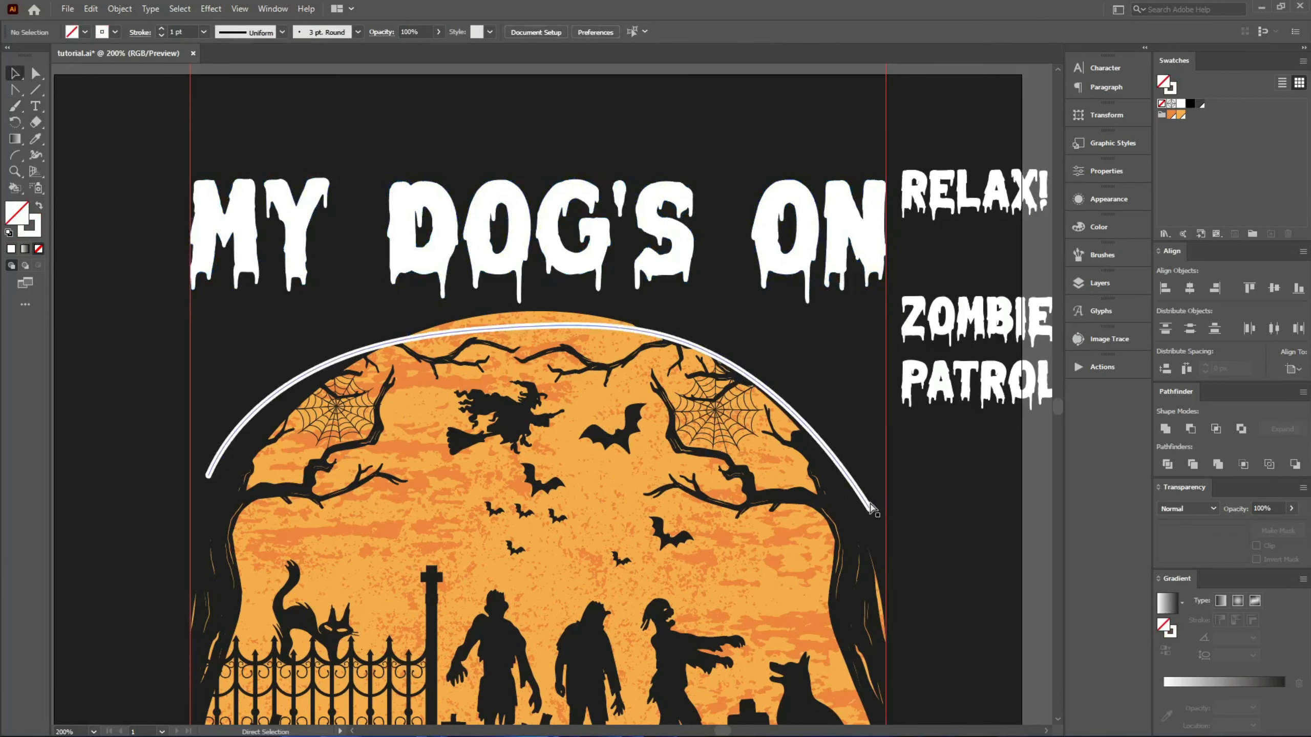
pyautogui.hotkey('ctrl', 'z')
pyautogui.press('v')
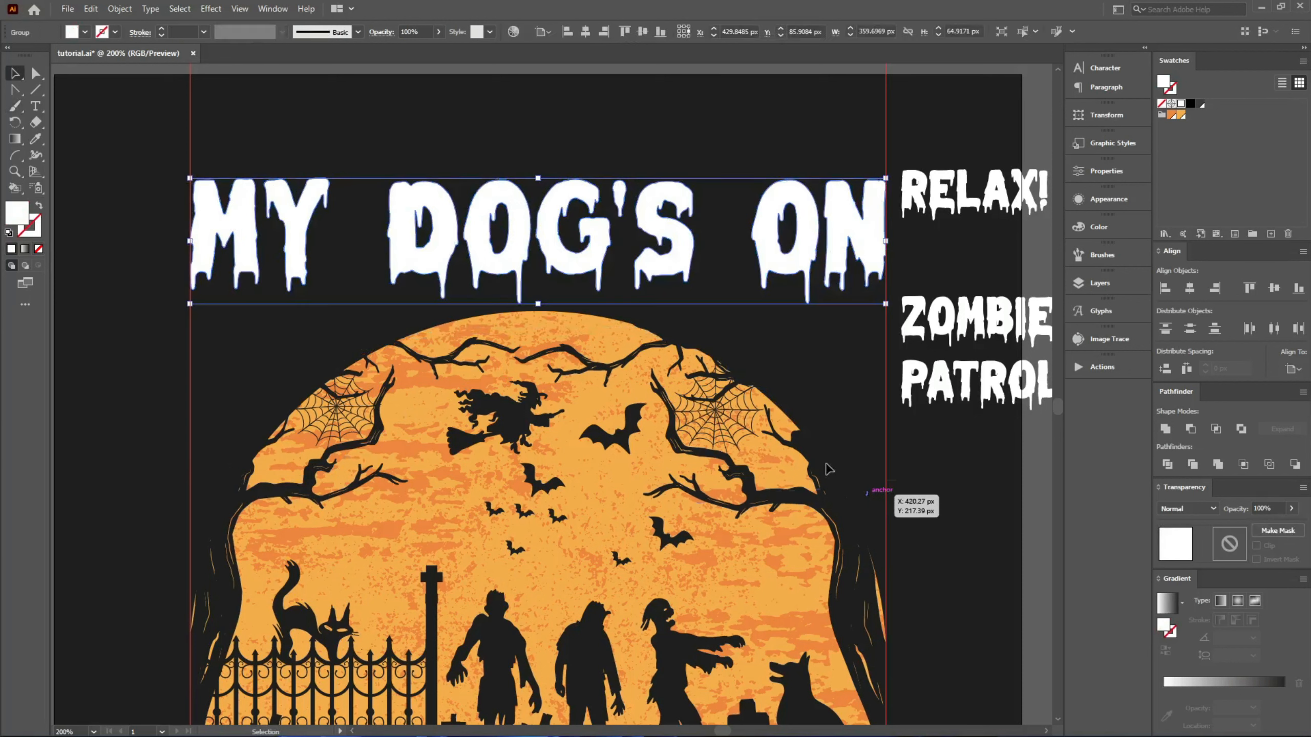
# Apply an Arc Lower warp with -29% bend to "MY DOG'S ON" and stretch the text to about 111 px high
pyautogui.click(210, 9)
pyautogui.moveTo(288, 185)
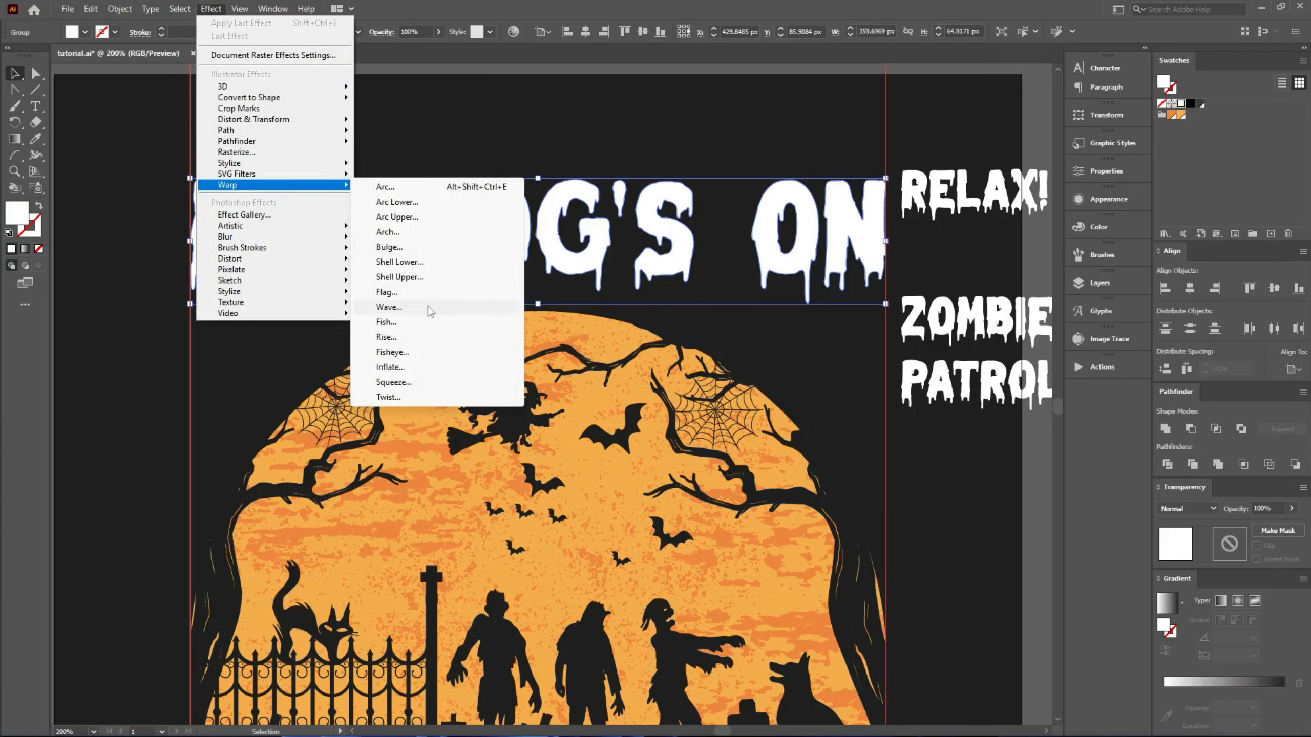
pyautogui.click(397, 202)
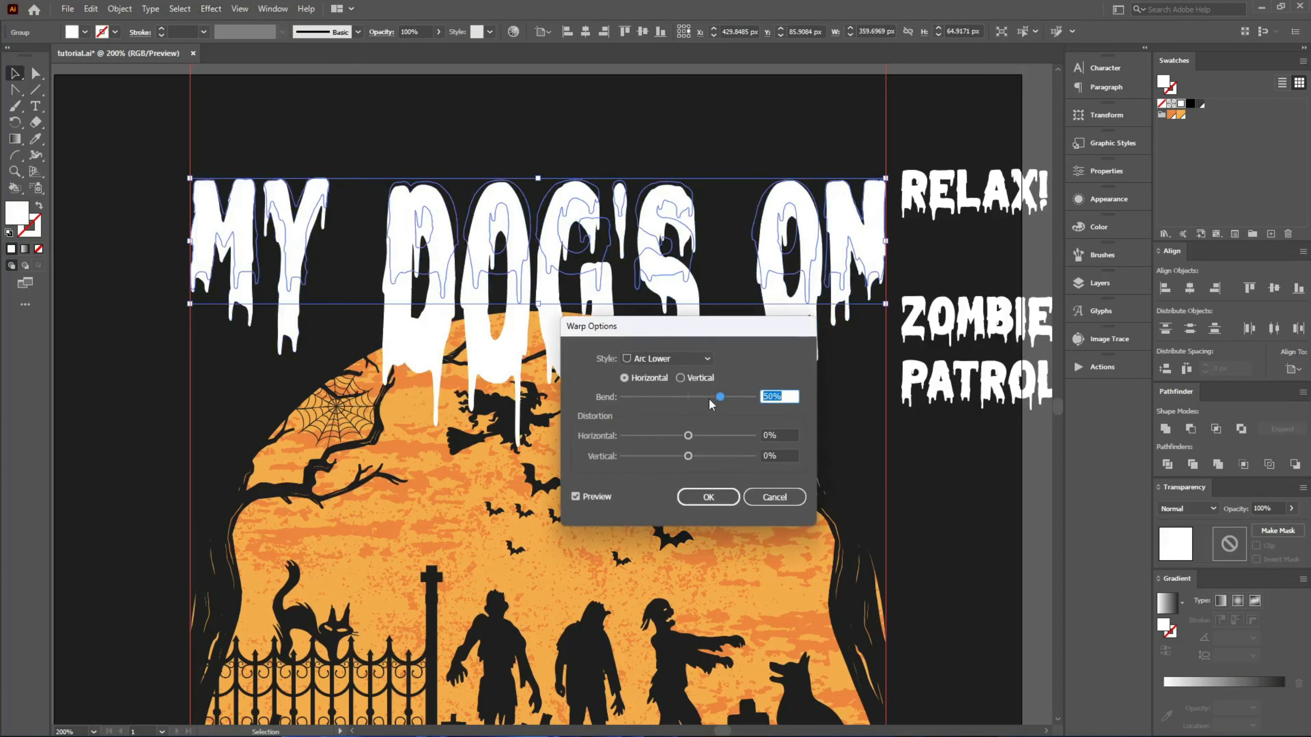
pyautogui.click(669, 396)
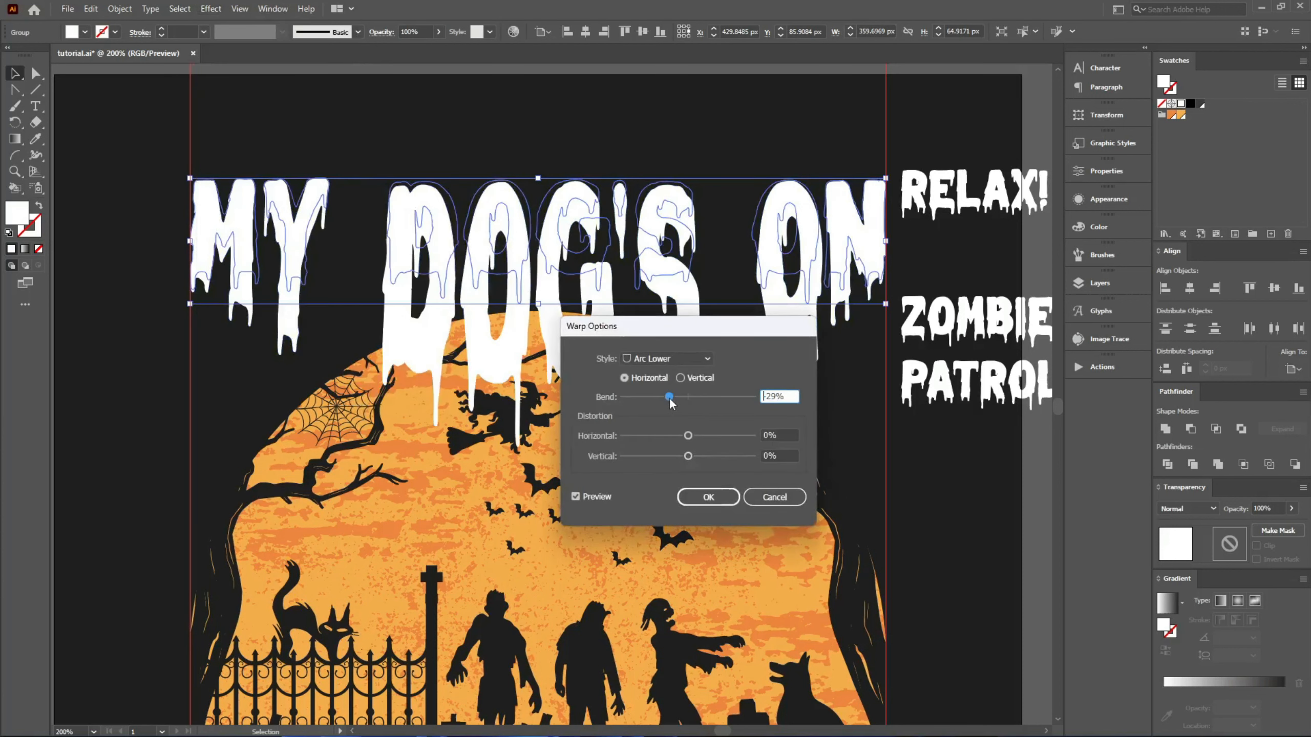
pyautogui.click(697, 489)
pyautogui.moveTo(539, 305); pyautogui.dragTo(546, 392)
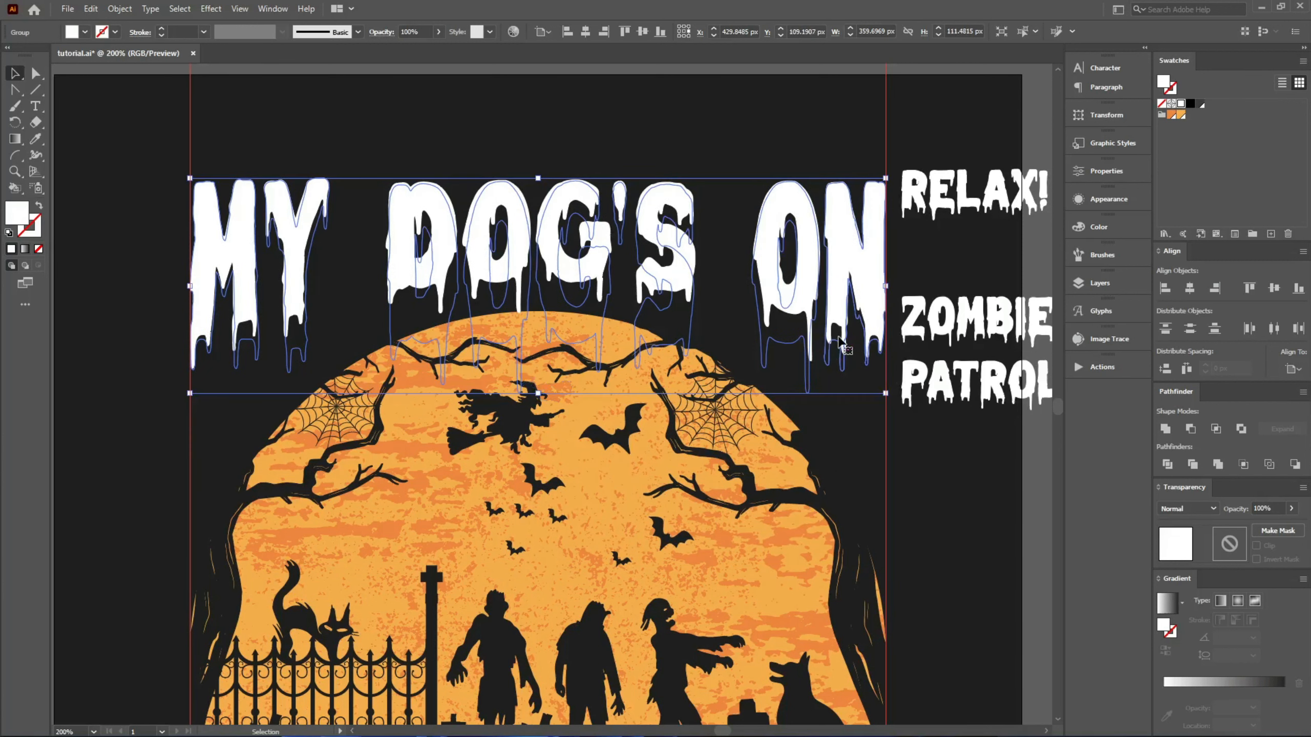
# Stretch the M, Y and N of "MY DOG'S ON" individually downward to follow the moon's curve, and exit the group
pyautogui.doubleClick(852, 351)
pyautogui.moveTo(855, 371); pyautogui.dragTo(858, 431)
pyautogui.click(245, 330)
pyautogui.moveTo(223, 369); pyautogui.dragTo(223, 429)
pyautogui.click(292, 307)
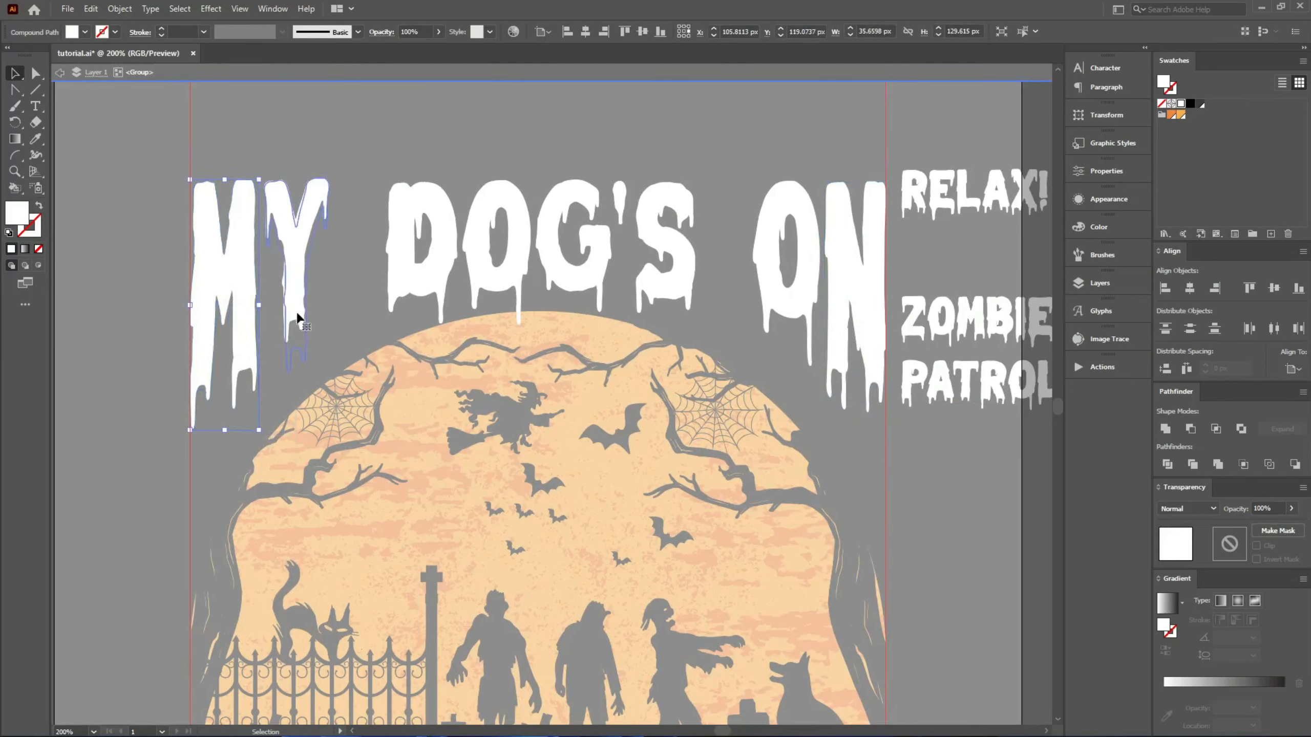
pyautogui.moveTo(297, 342); pyautogui.dragTo(296, 375)
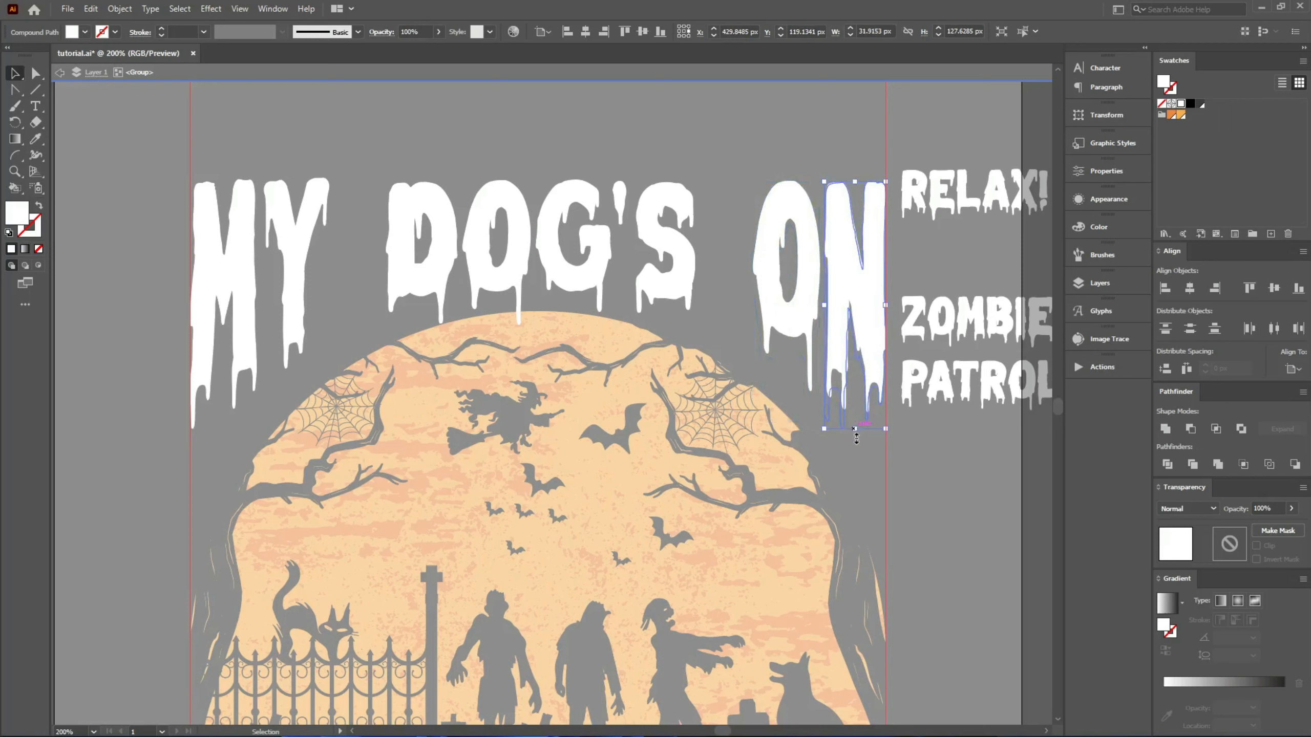
pyautogui.click(855, 439)
pyautogui.click(227, 403)
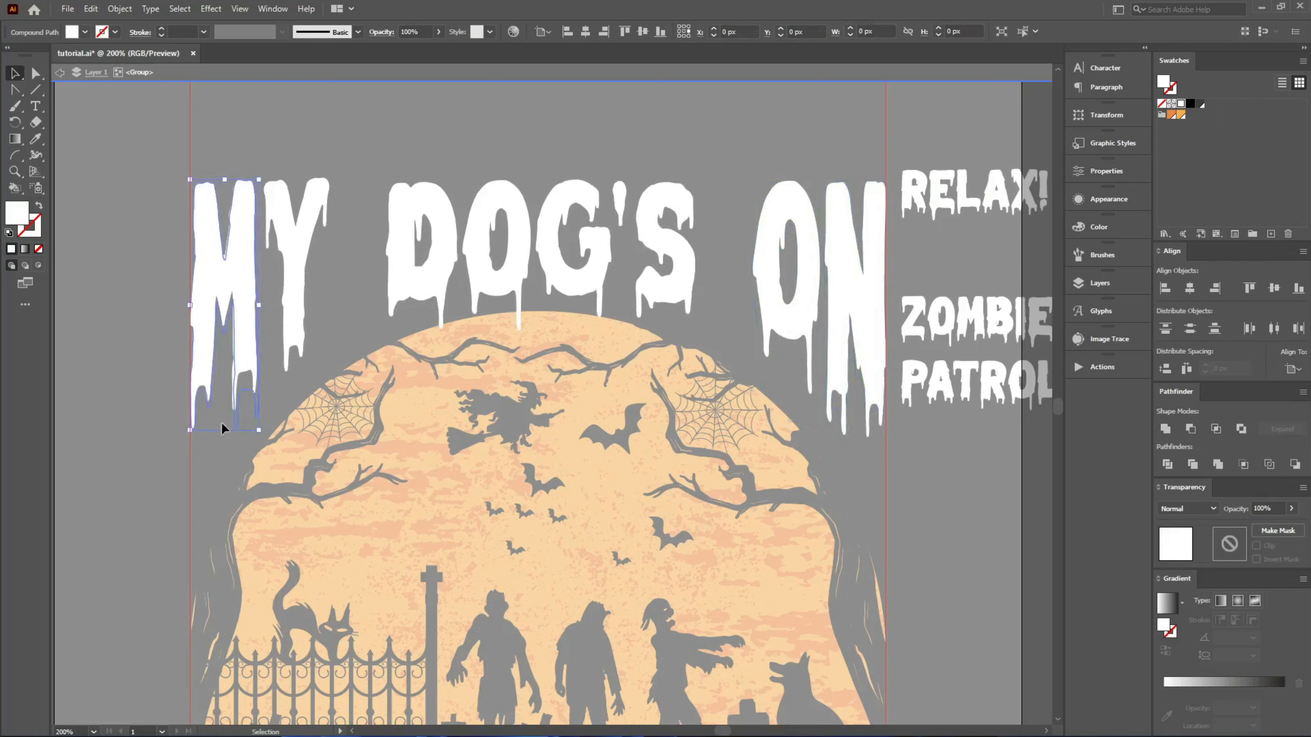
pyautogui.moveTo(224, 428); pyautogui.dragTo(224, 453)
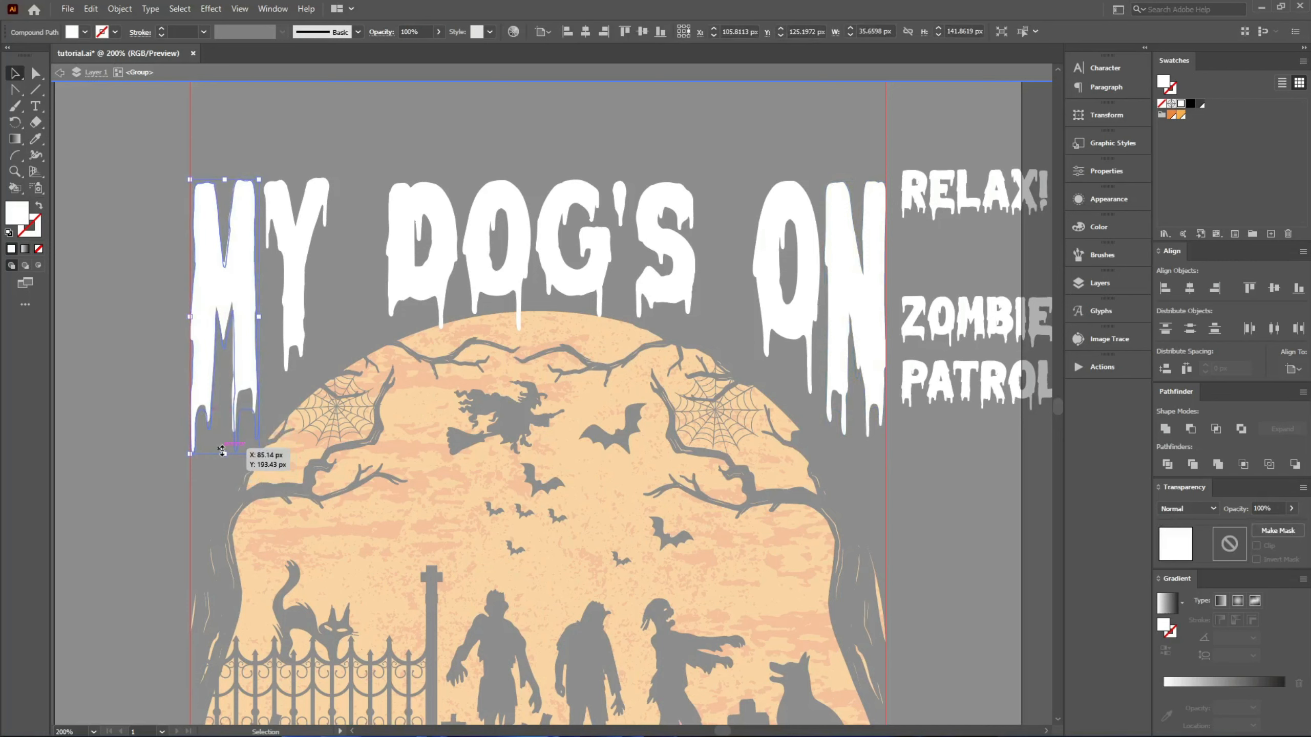
pyautogui.press('Escape')
pyautogui.hotkey('ctrl', 'z')
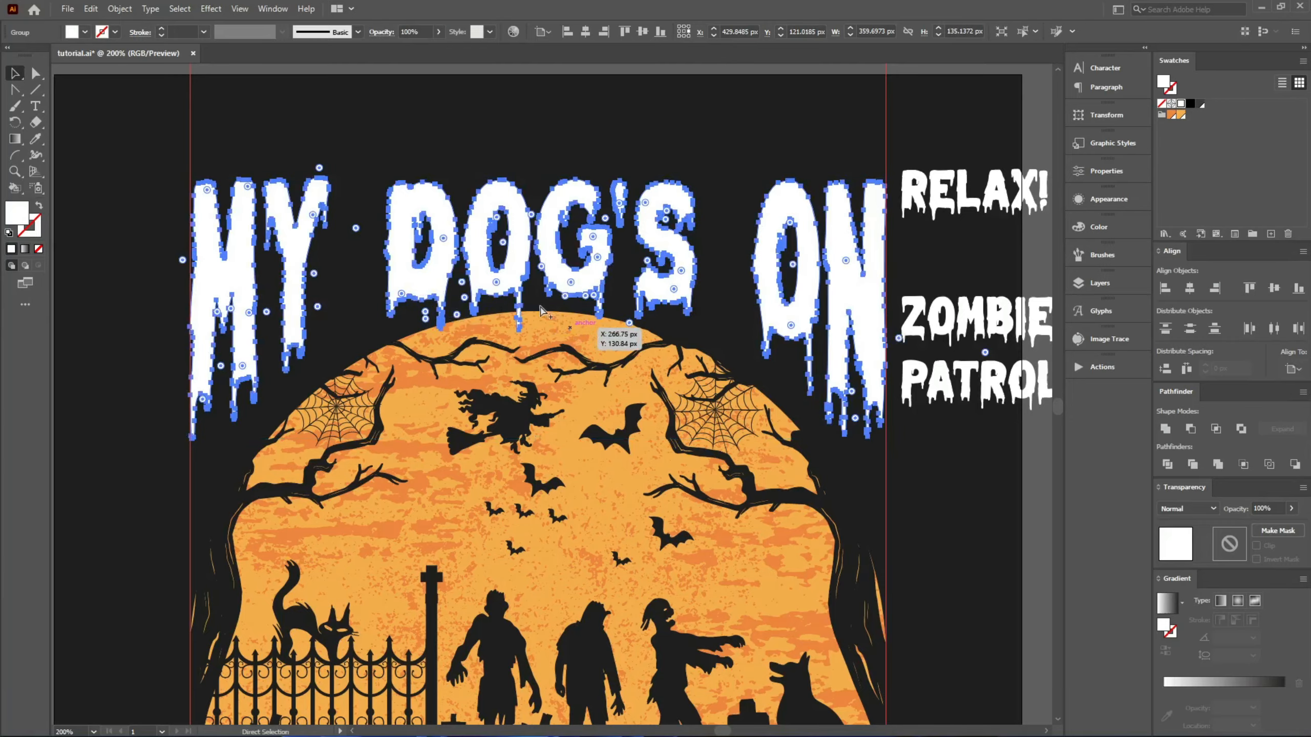
# Offset the "MY DOG'S ON" outlines by 2 px with round joins
pyautogui.scroll(2, 526, 330)
pyautogui.hotkey('ctrl', 'alt', 'o')
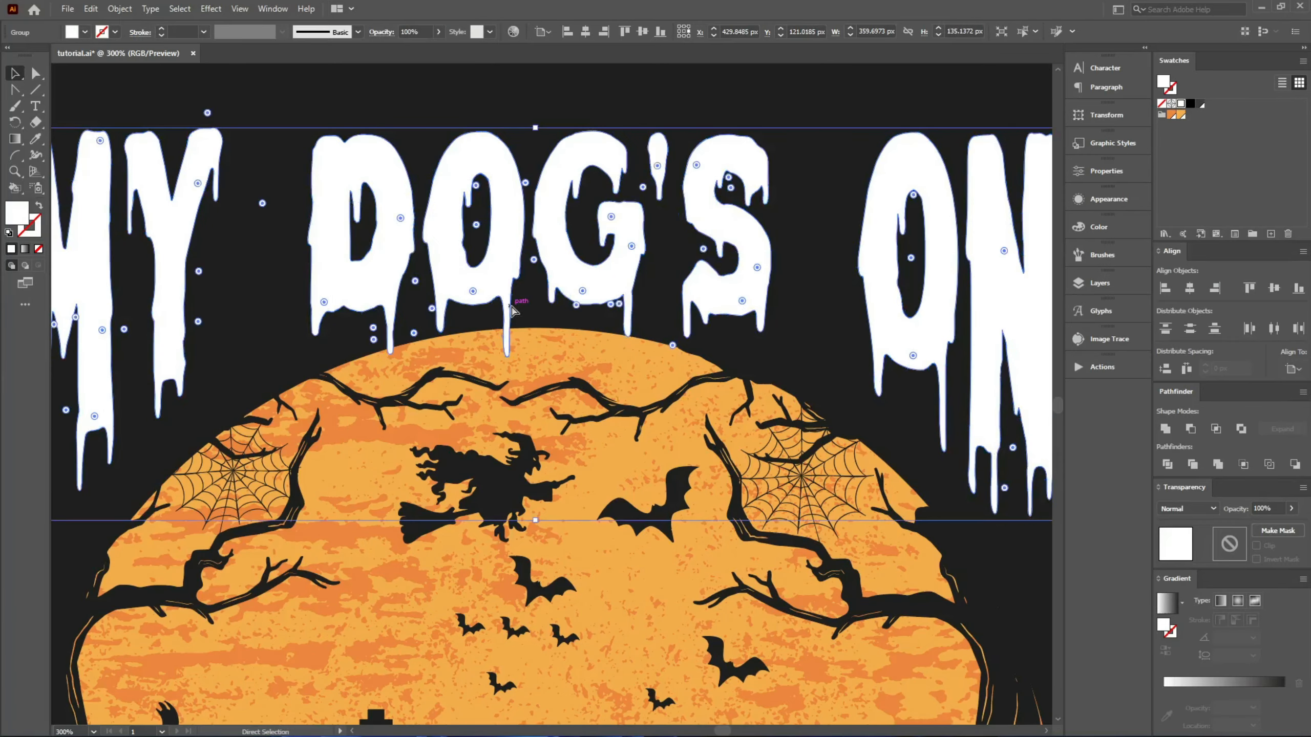
pyautogui.click(737, 193)
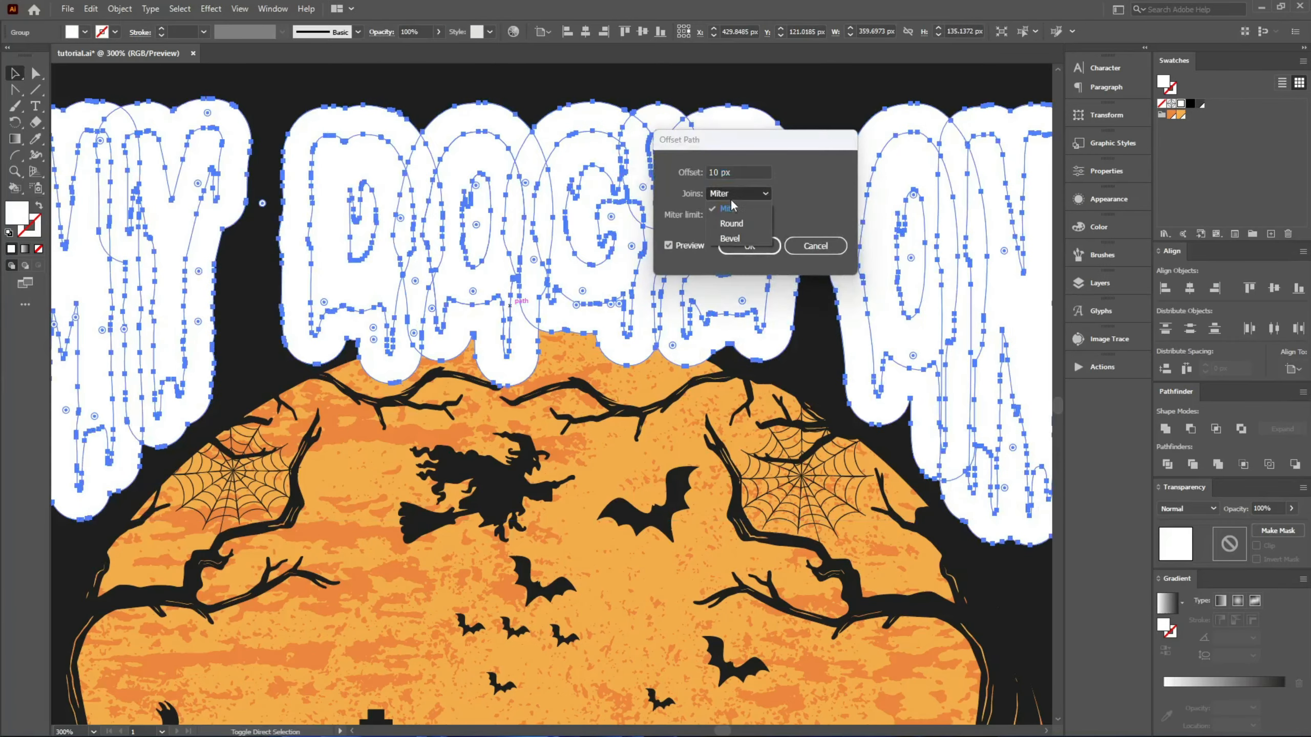
pyautogui.click(733, 214)
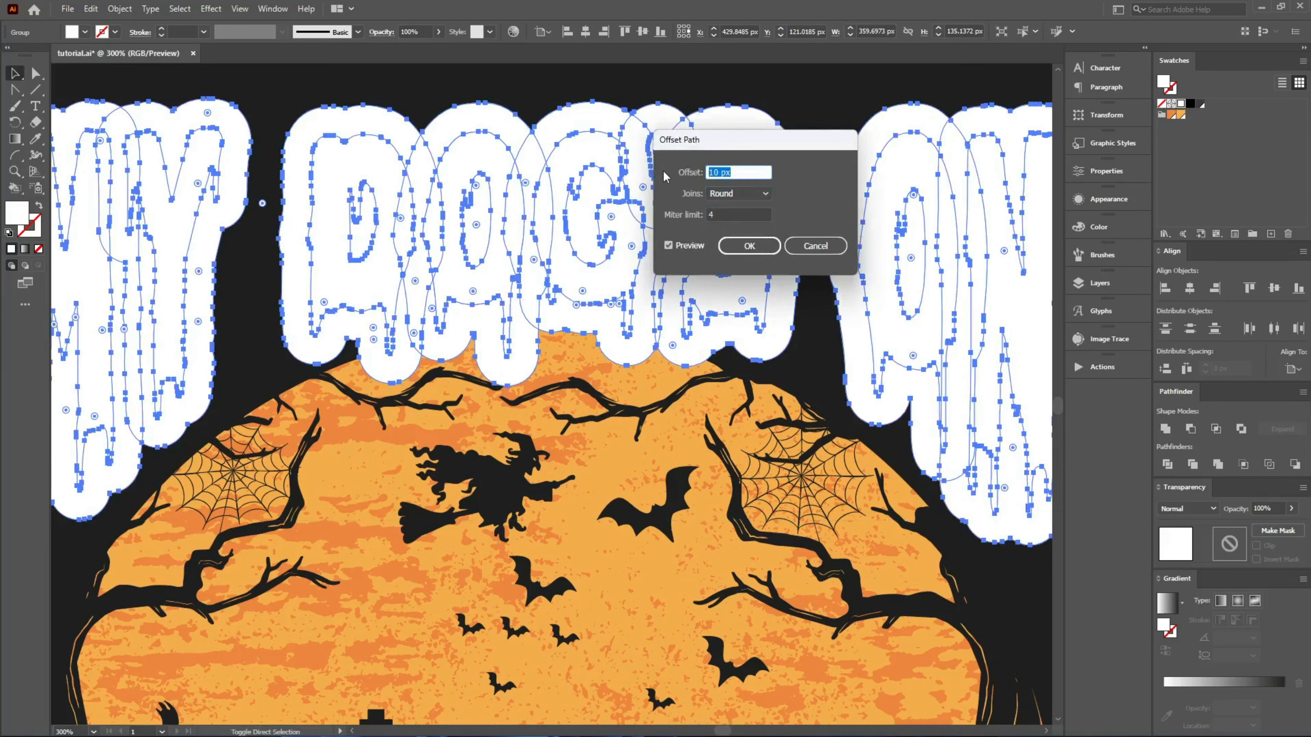
pyautogui.write('2')
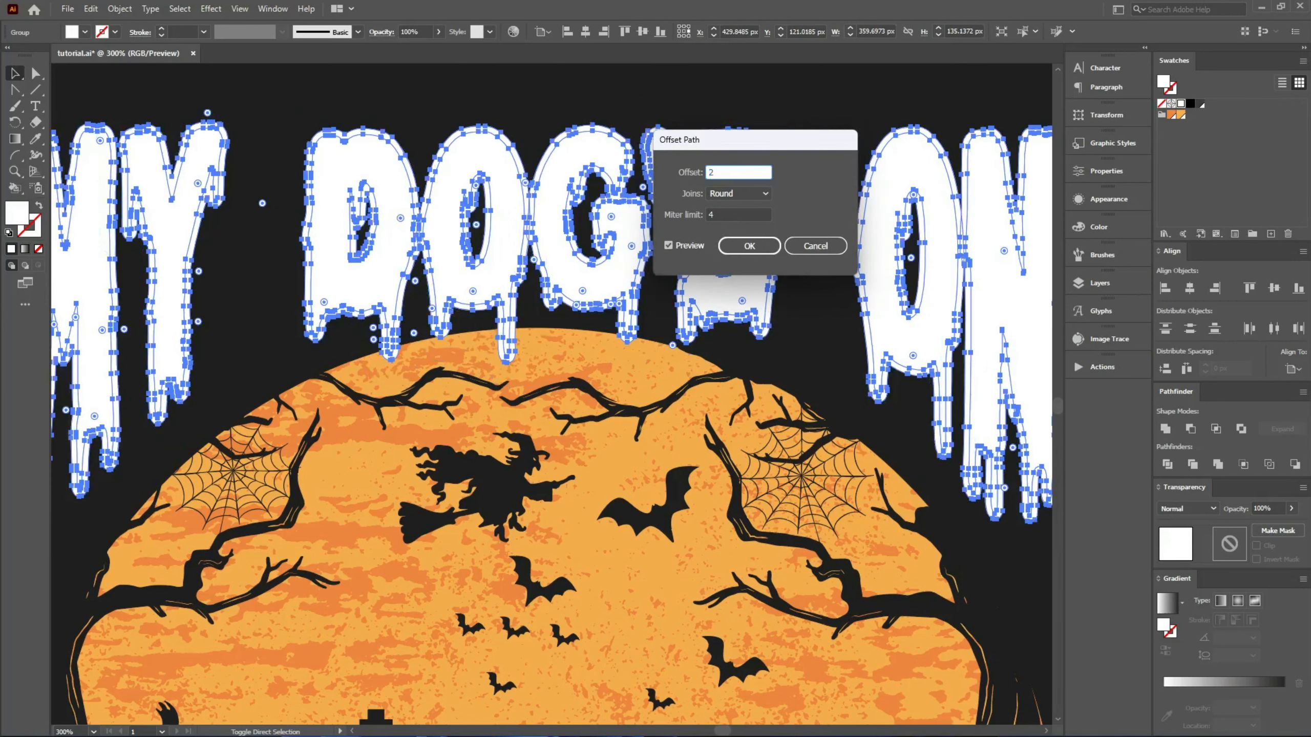
pyautogui.press('Return')
# Place the offset "MY DOG'S ON" shapes in black in the moon's opacity mask to cut a gap around the drips
pyautogui.hotkey('ctrl', 'h')
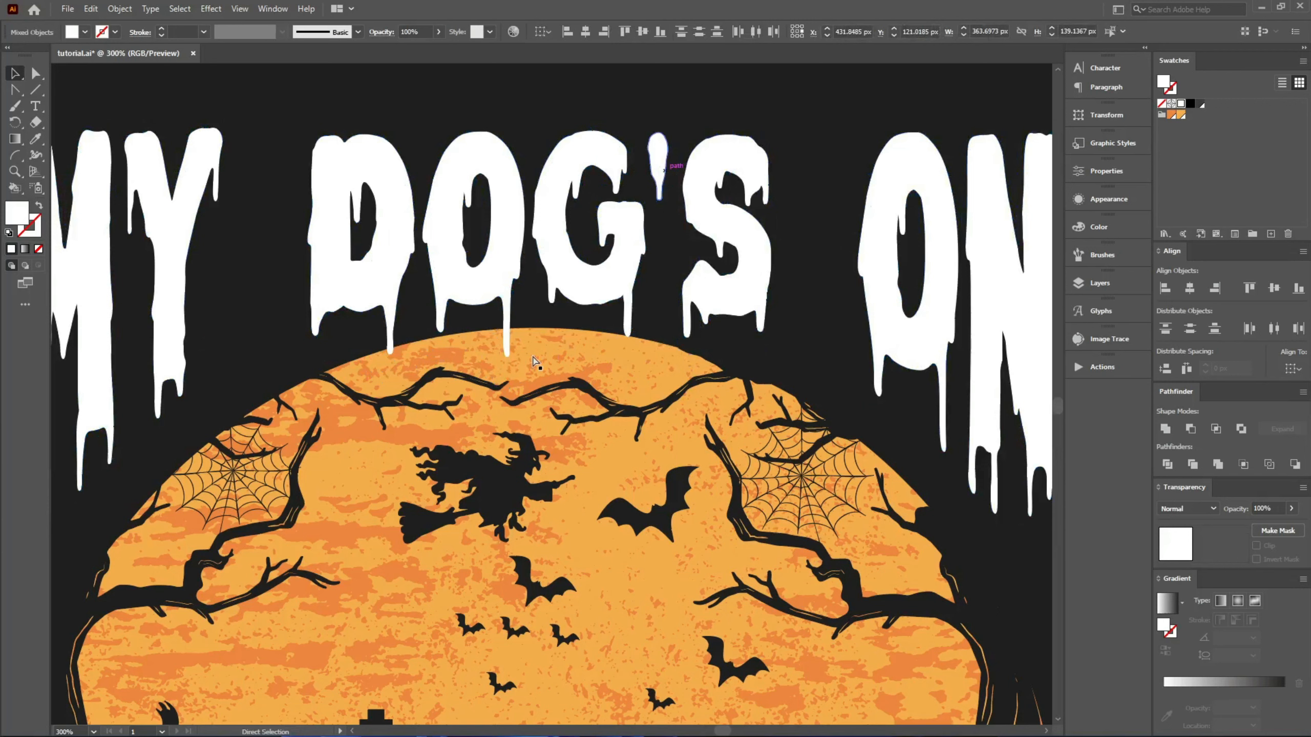
pyautogui.hotkey('ctrl', 'alt', 'm')
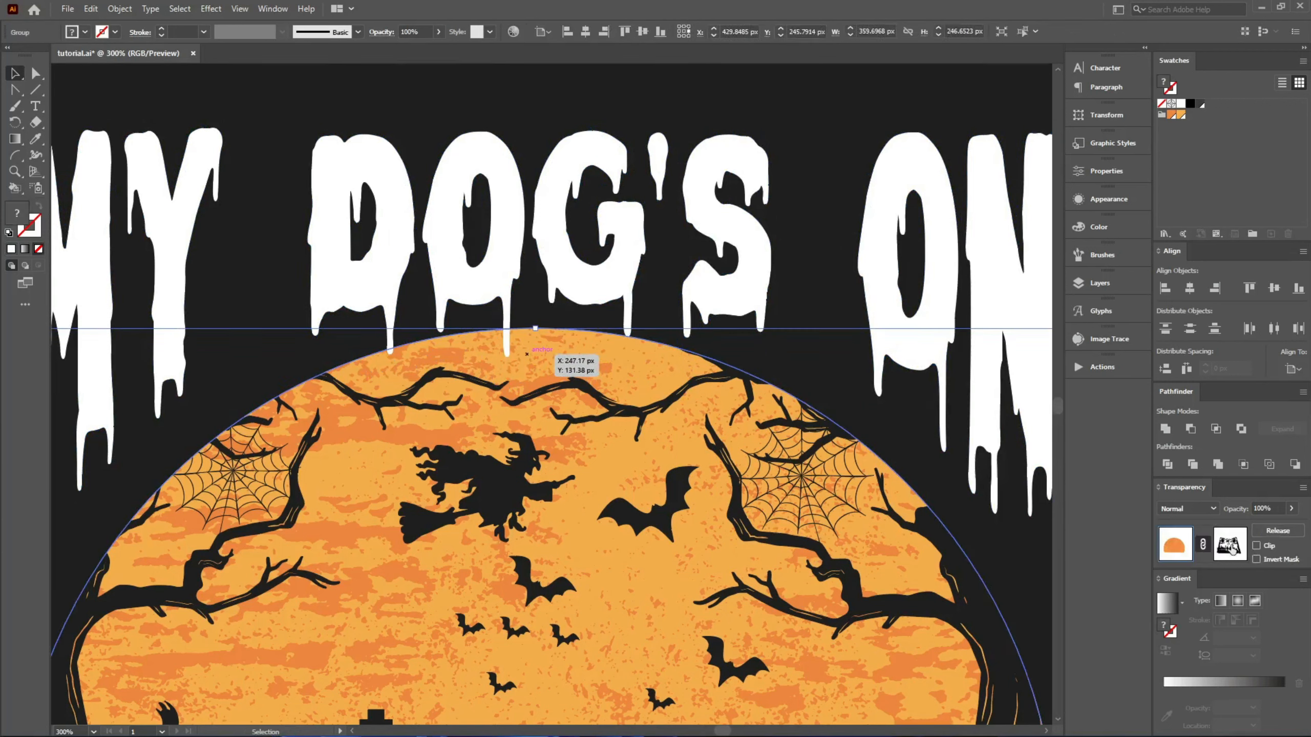
pyautogui.click(1230, 545)
pyautogui.hotkey('ctrl', 'a')
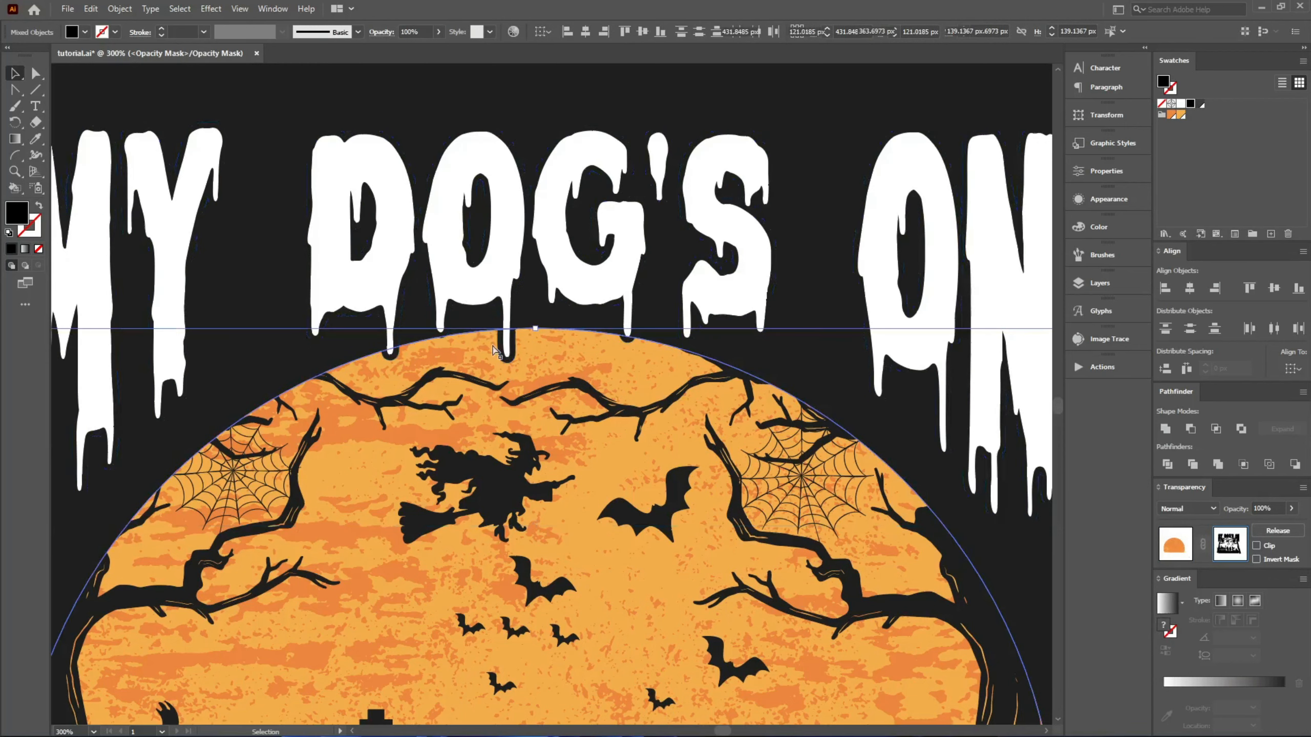
pyautogui.scroll(3, 502, 342)
pyautogui.hotkey('ctrl', 'shift', 'a')
# Move the moon artwork together with "MY DOG'S ON" down the artboard to free space above
pyautogui.scroll(-8, 596, 279)
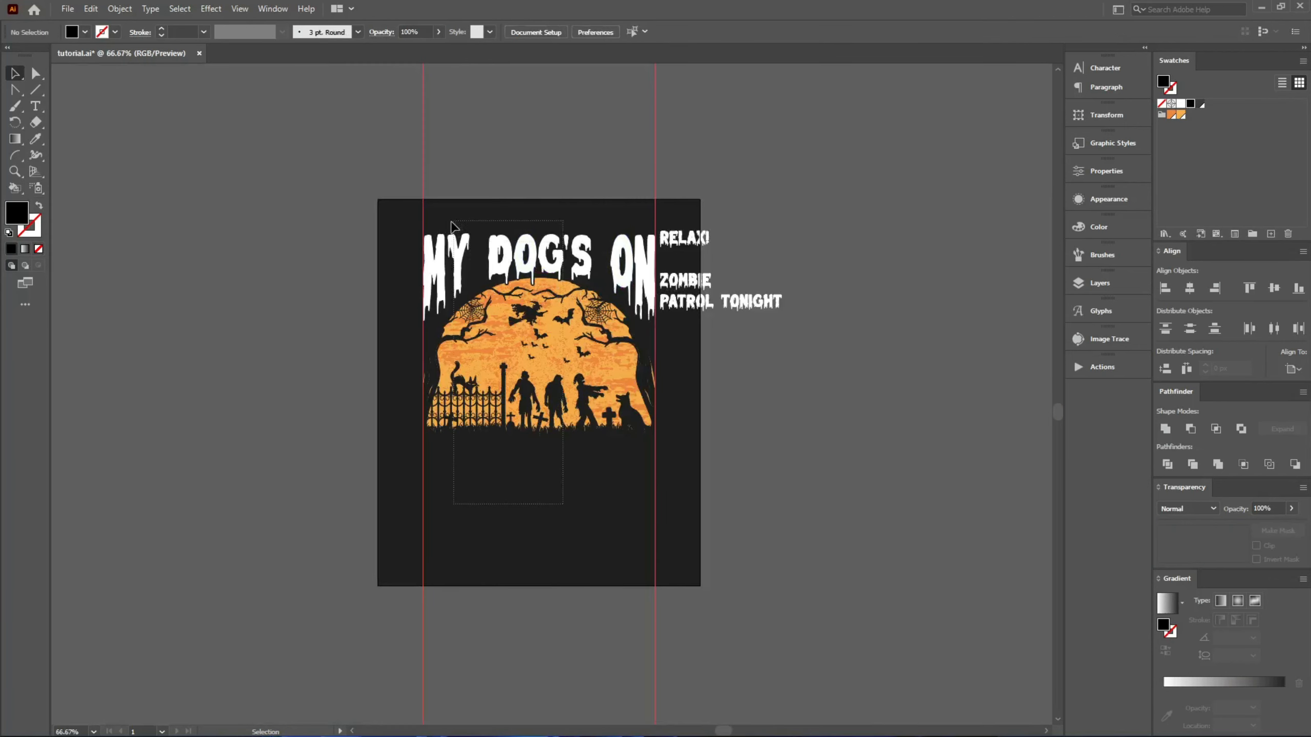
pyautogui.moveTo(522, 320); pyautogui.dragTo(524, 400)
pyautogui.hotkey('ctrl', 'shift', 'a')
pyautogui.scroll(3, 644, 410)
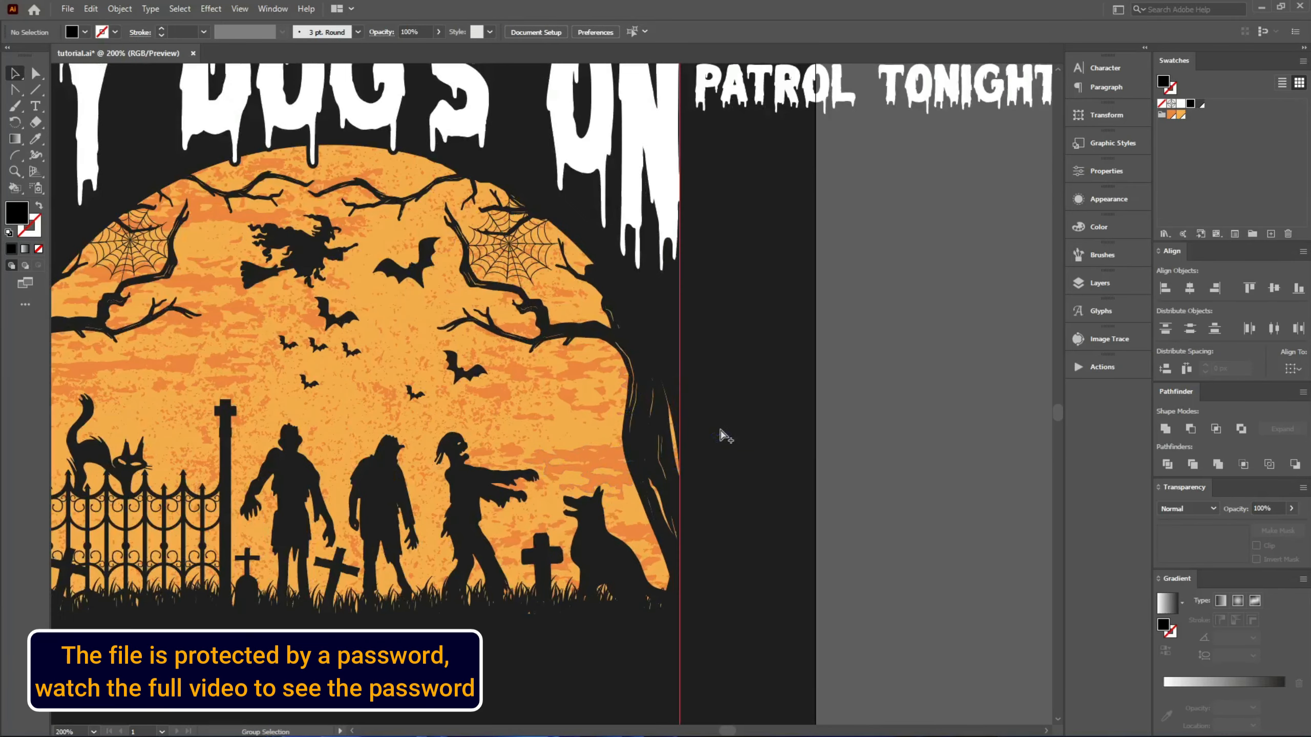
# Place "RELAX!" centred above "DOG'S" and enlarge it to about 205 px wide, its lowest drip overlapping the D
pyautogui.scroll(-1, 725, 436)
pyautogui.scroll(3, 746, 434)
pyautogui.moveTo(755, 178); pyautogui.dragTo(428, 222)
pyautogui.moveTo(483, 240); pyautogui.dragTo(583, 251)
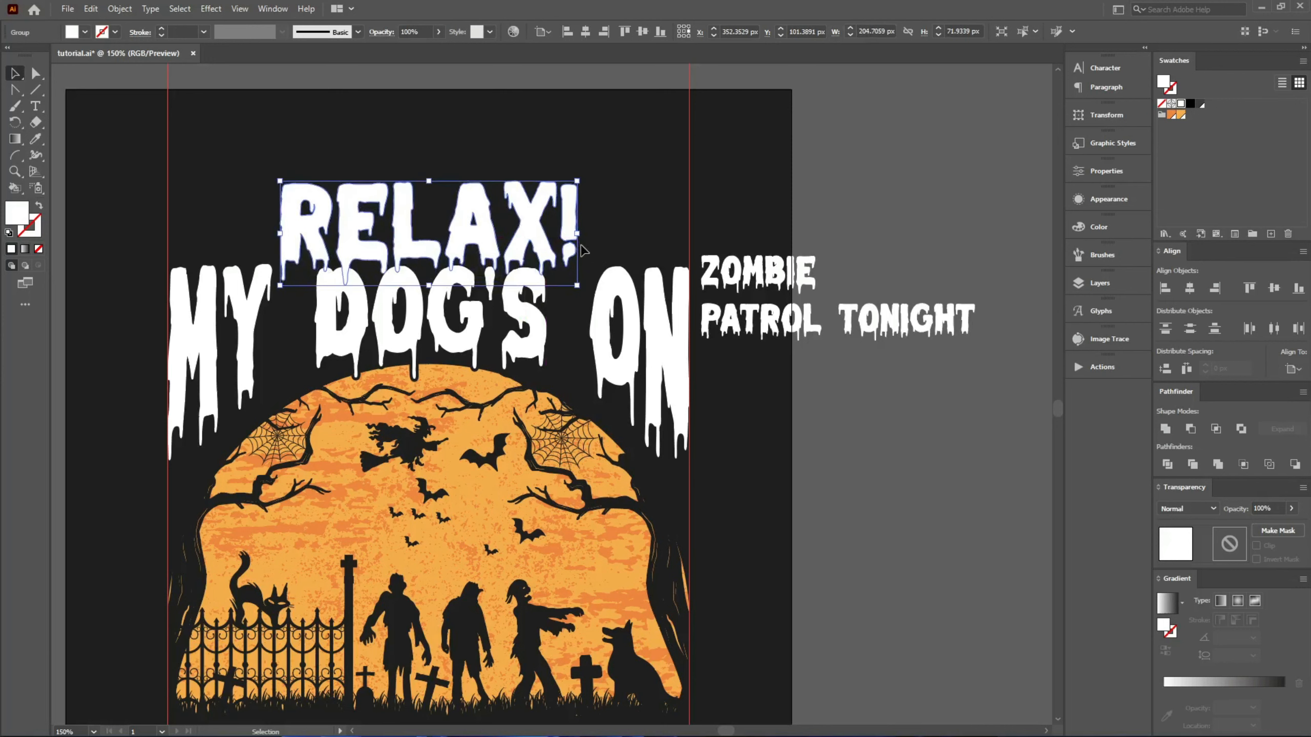
pyautogui.moveTo(439, 262); pyautogui.dragTo(438, 256)
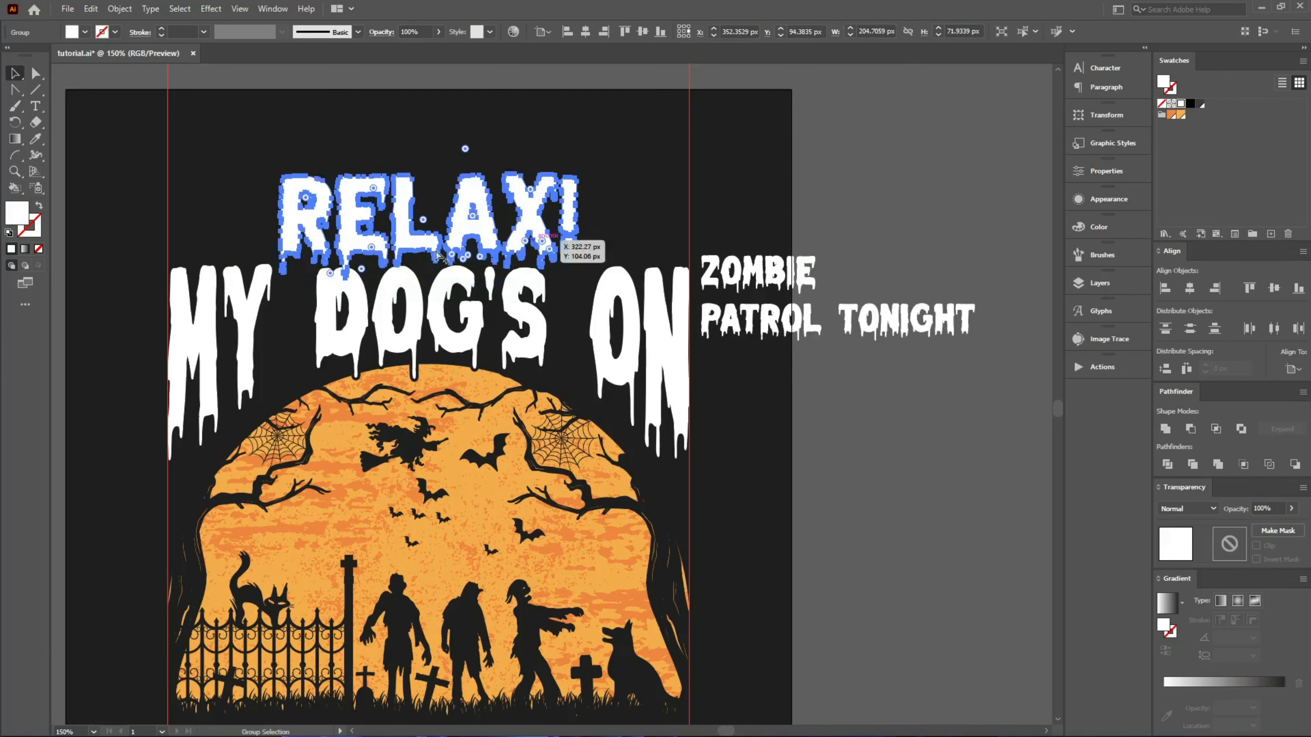
# Offset the "RELAX!" outlines by 2 px with round joins
pyautogui.scroll(3, 438, 255)
pyautogui.hotkey('ctrl', 'alt', 'shift', 'e')
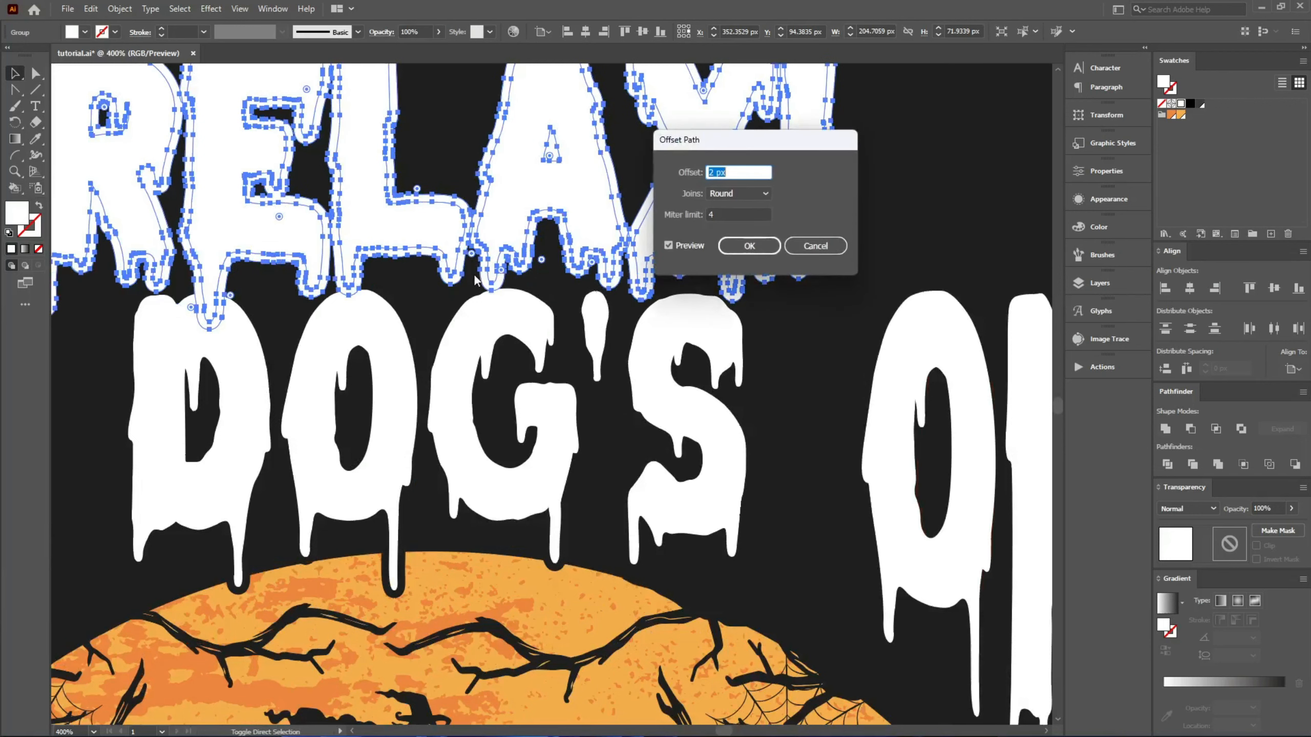
pyautogui.press('Return')
# Give "MY DOG'S ON" a non-clipping opacity mask containing the offset "RELAX!" shapes filled with black
pyautogui.click(476, 279)
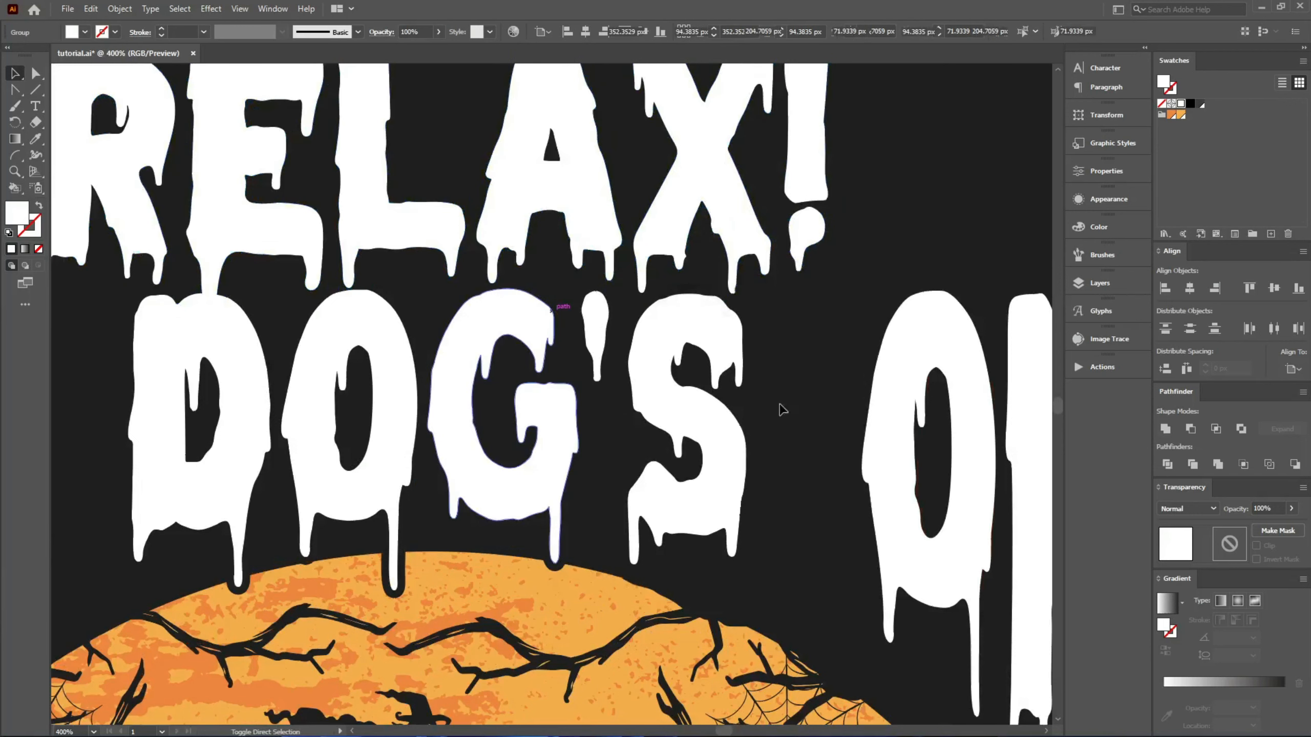
pyautogui.click(712, 456)
pyautogui.click(1278, 531)
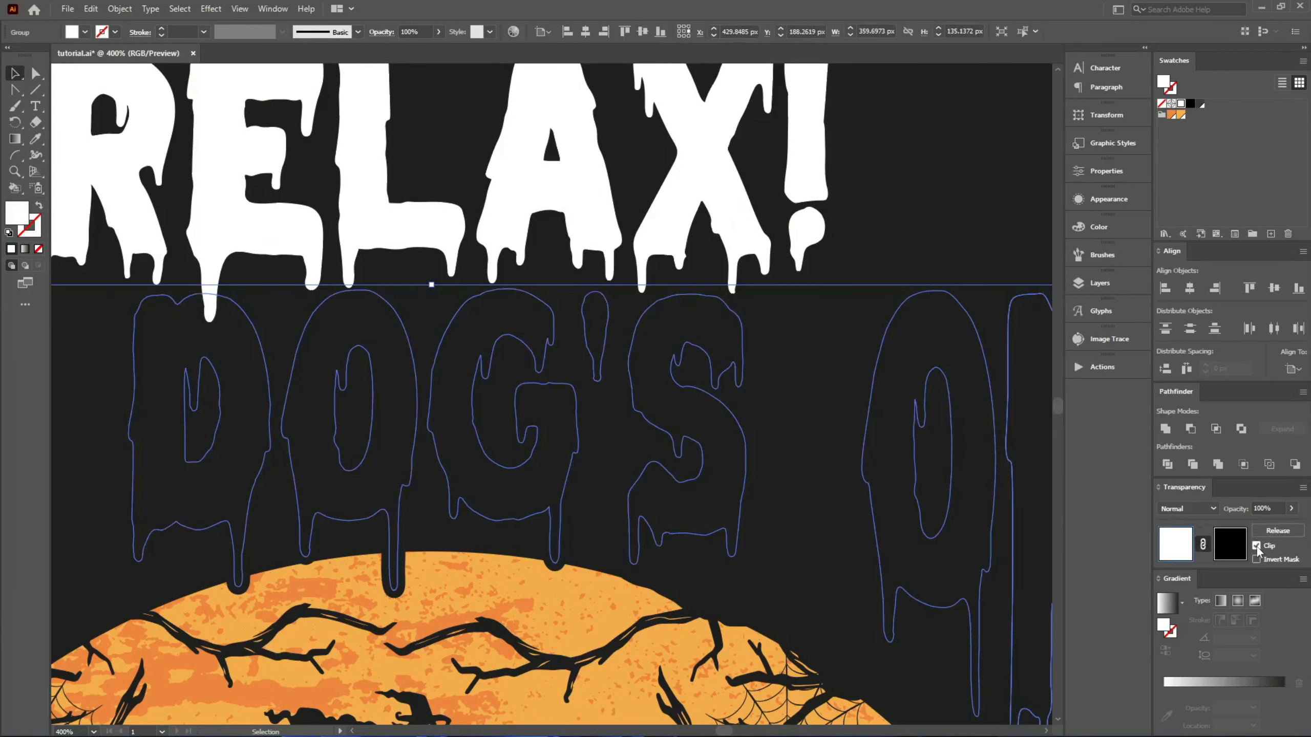
pyautogui.click(1255, 545)
pyautogui.click(1231, 545)
pyautogui.hotkey('ctrl', 'f')
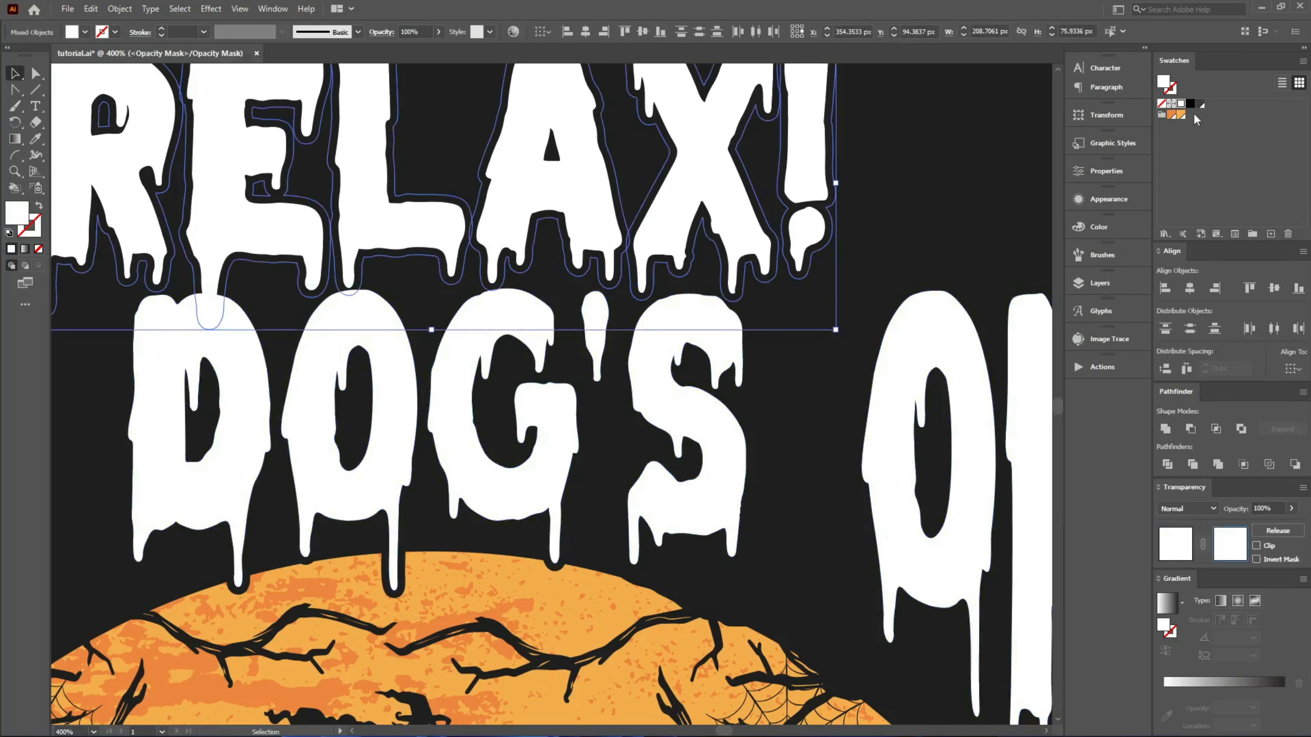
pyautogui.click(1190, 105)
pyautogui.click(1159, 553)
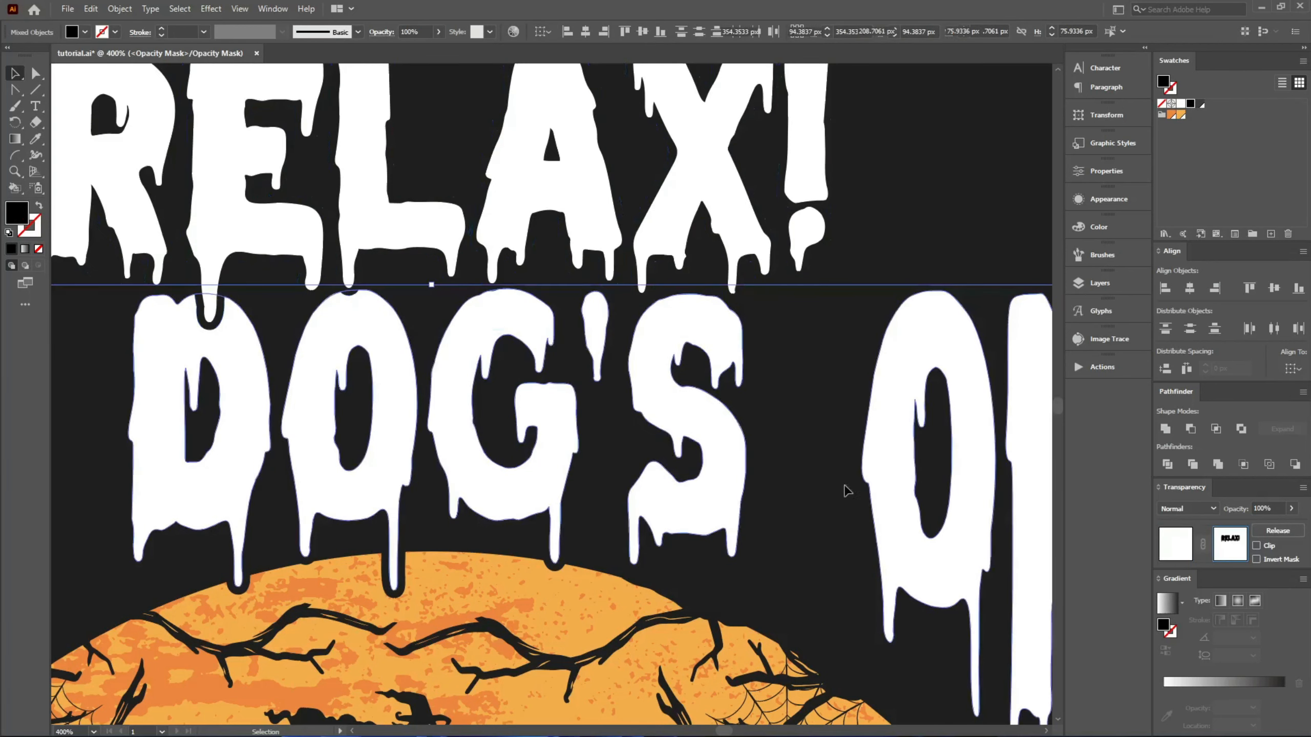
pyautogui.hotkey('ctrl', 'shift', 'a')
# Move the "ZOMBIE" and "PATROL TONIGHT" lines below the moon artwork
pyautogui.hotkey('ctrl', '1')
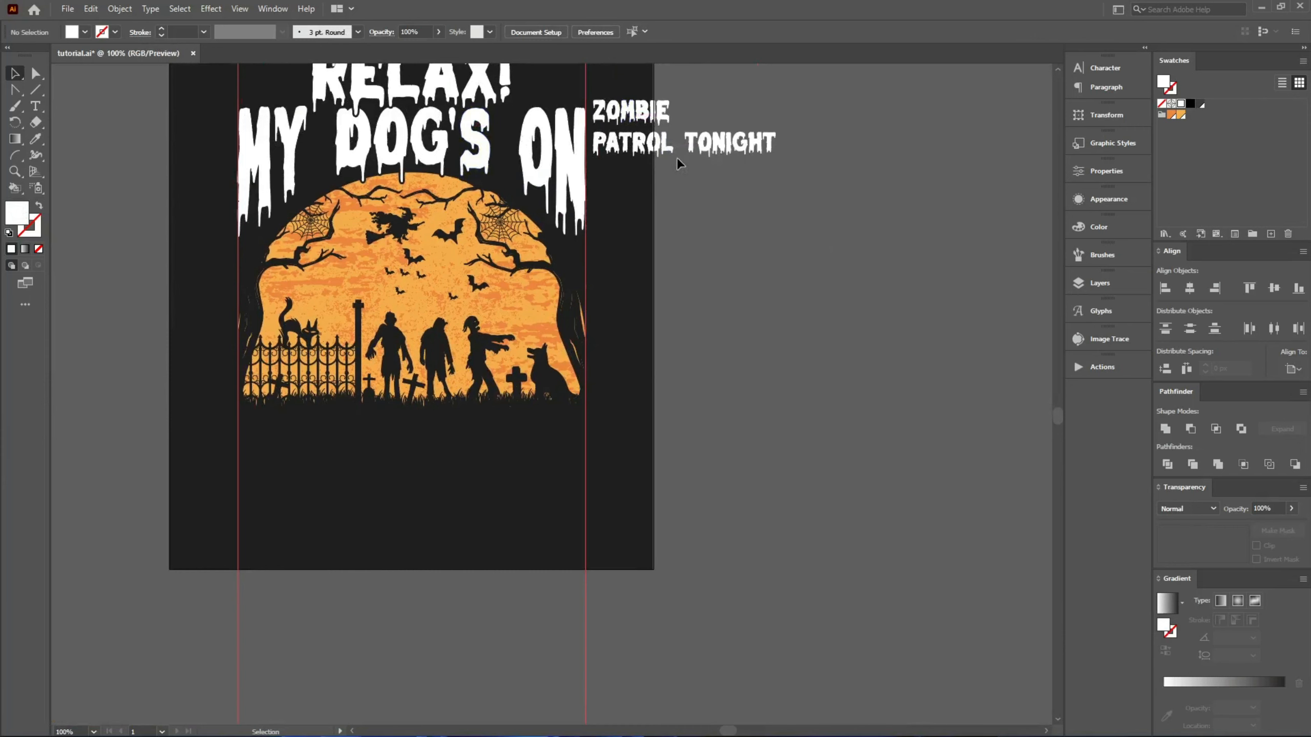
pyautogui.moveTo(671, 140); pyautogui.dragTo(503, 477)
pyautogui.click(439, 534)
pyautogui.keyDown('alt'); pyautogui.scroll(2, 434, 532); pyautogui.keyUp('alt')
# Enlarge "ZOMBIE" directly beneath the grass and place "PATROL TONIGHT" horizontally centred below it
pyautogui.click(429, 443)
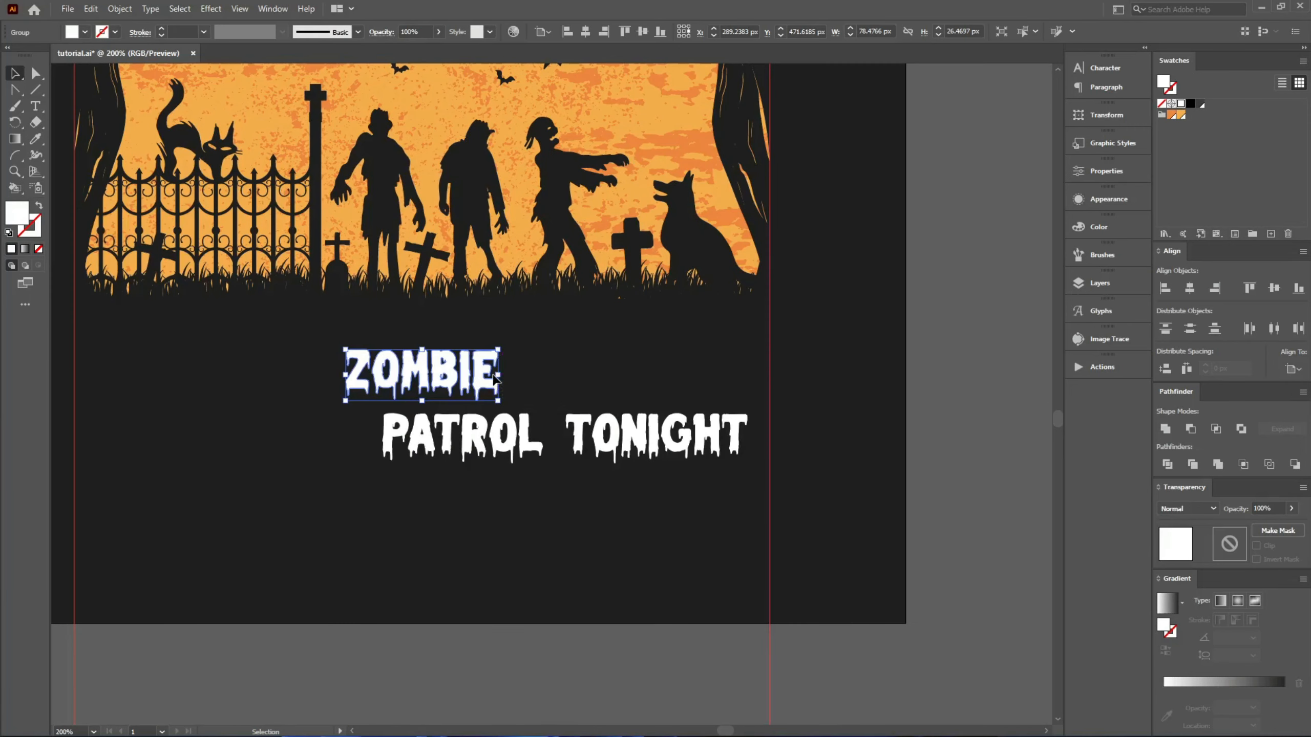
pyautogui.moveTo(467, 443); pyautogui.dragTo(516, 447)
pyautogui.moveTo(597, 377); pyautogui.dragTo(646, 378)
pyautogui.moveTo(495, 434); pyautogui.dragTo(377, 506)
pyautogui.click(585, 33)
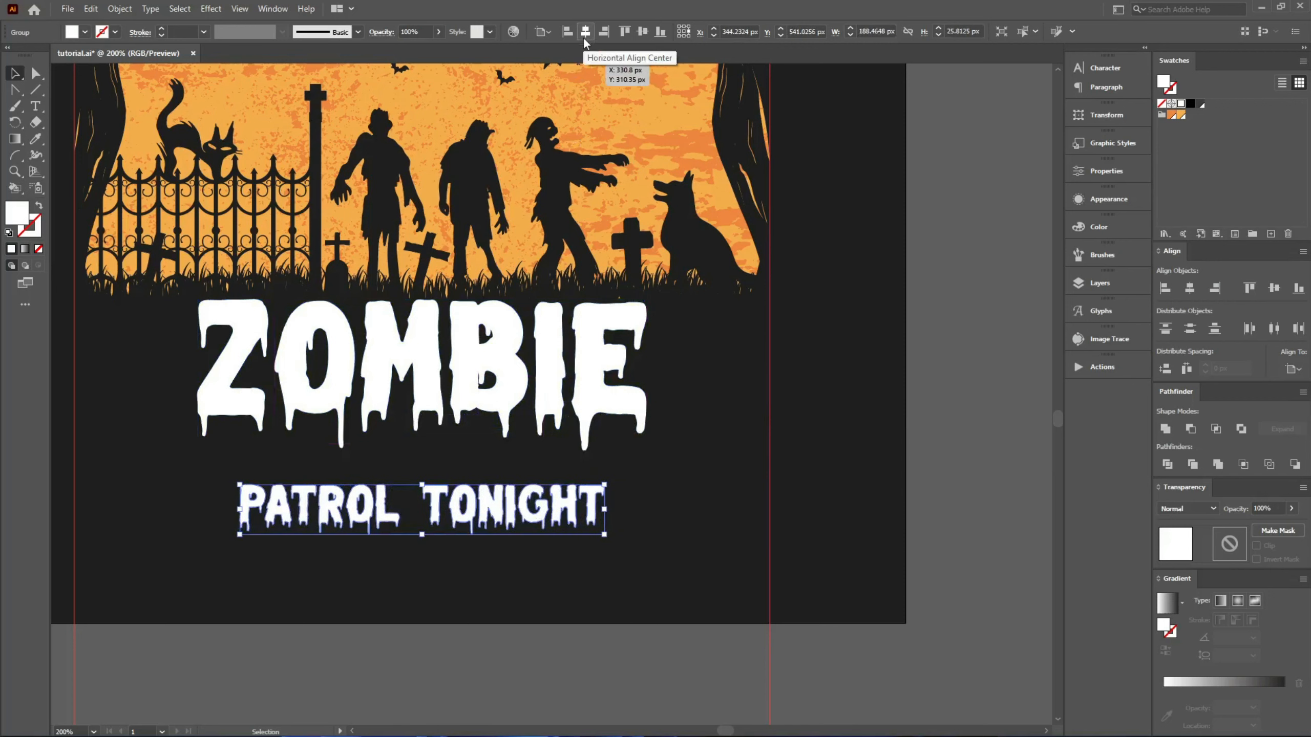
# Enlarge "PATROL TONIGHT" to span the two vertical guides and move it up until it touches the drips of "ZOMBIE"
pyautogui.moveTo(605, 510); pyautogui.dragTo(770, 510)
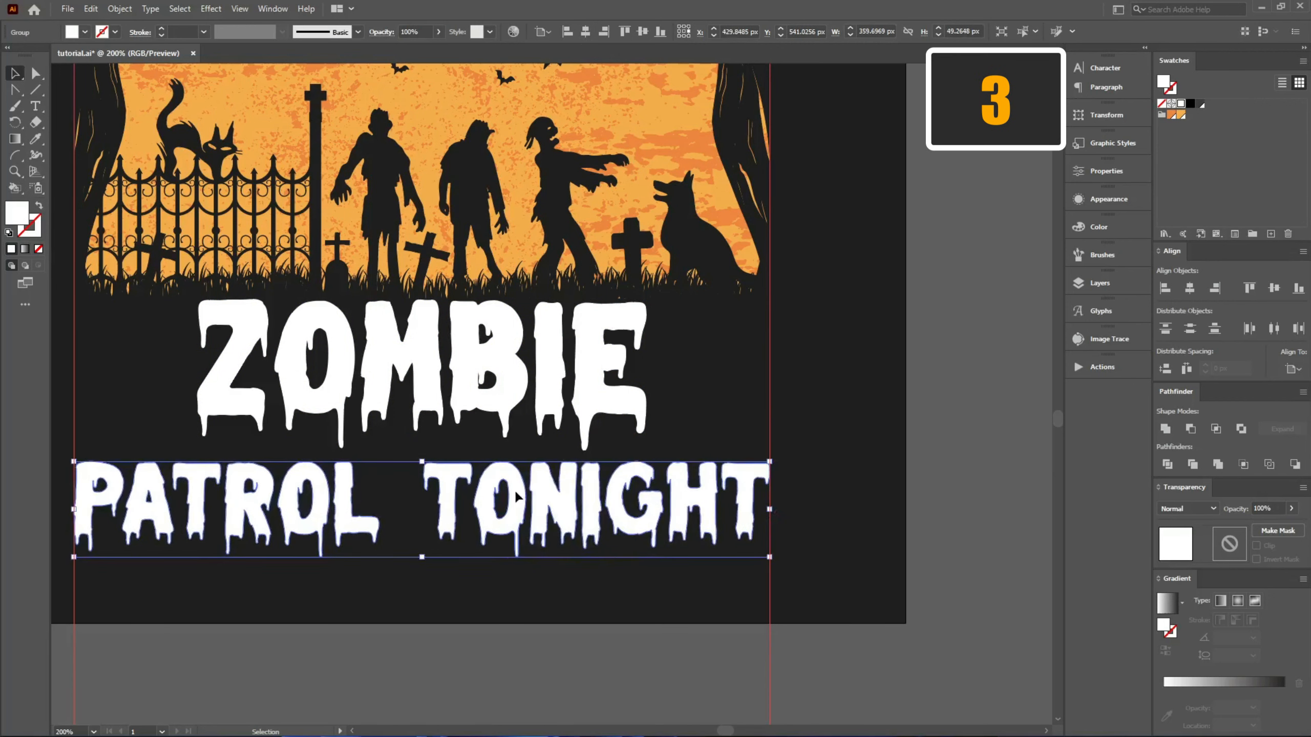
pyautogui.moveTo(517, 497); pyautogui.dragTo(515, 478)
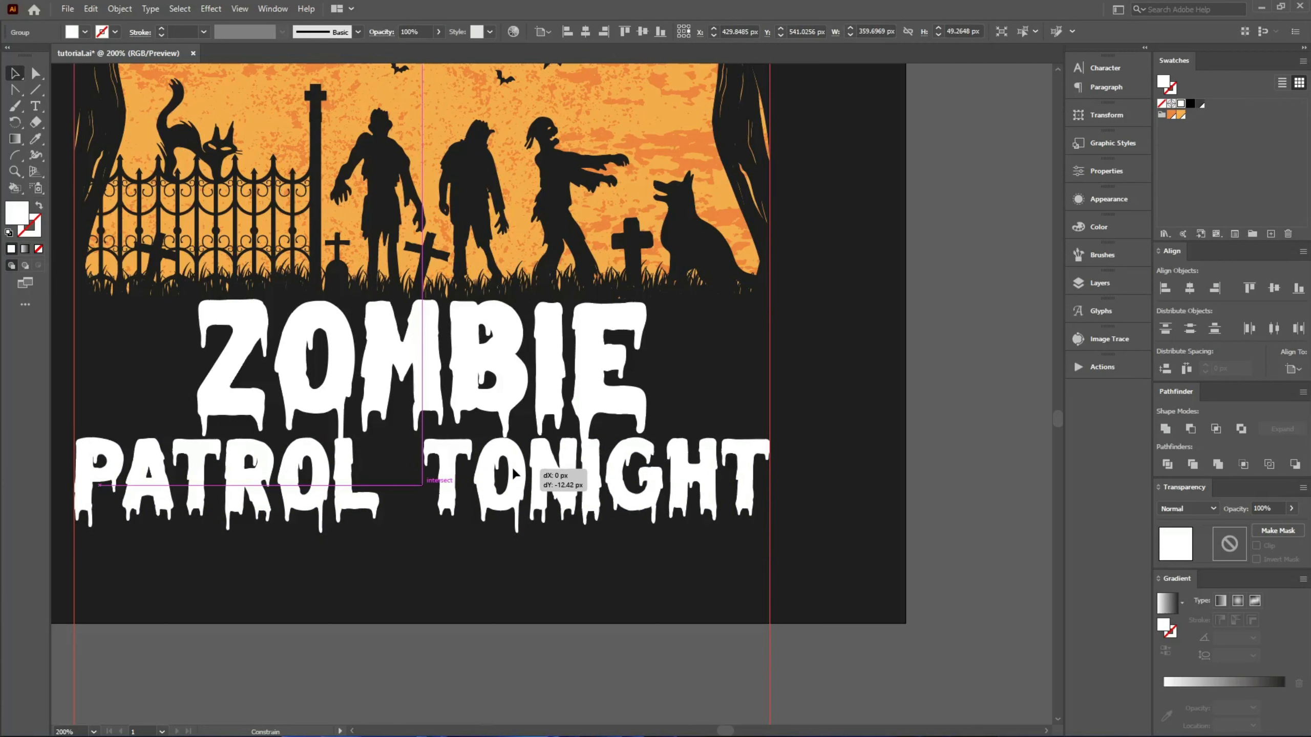
# Offset the "ZOMBIE" outlines by 2 px and cut the offset shapes to the clipboard
pyautogui.click(330, 377)
pyautogui.press('a')
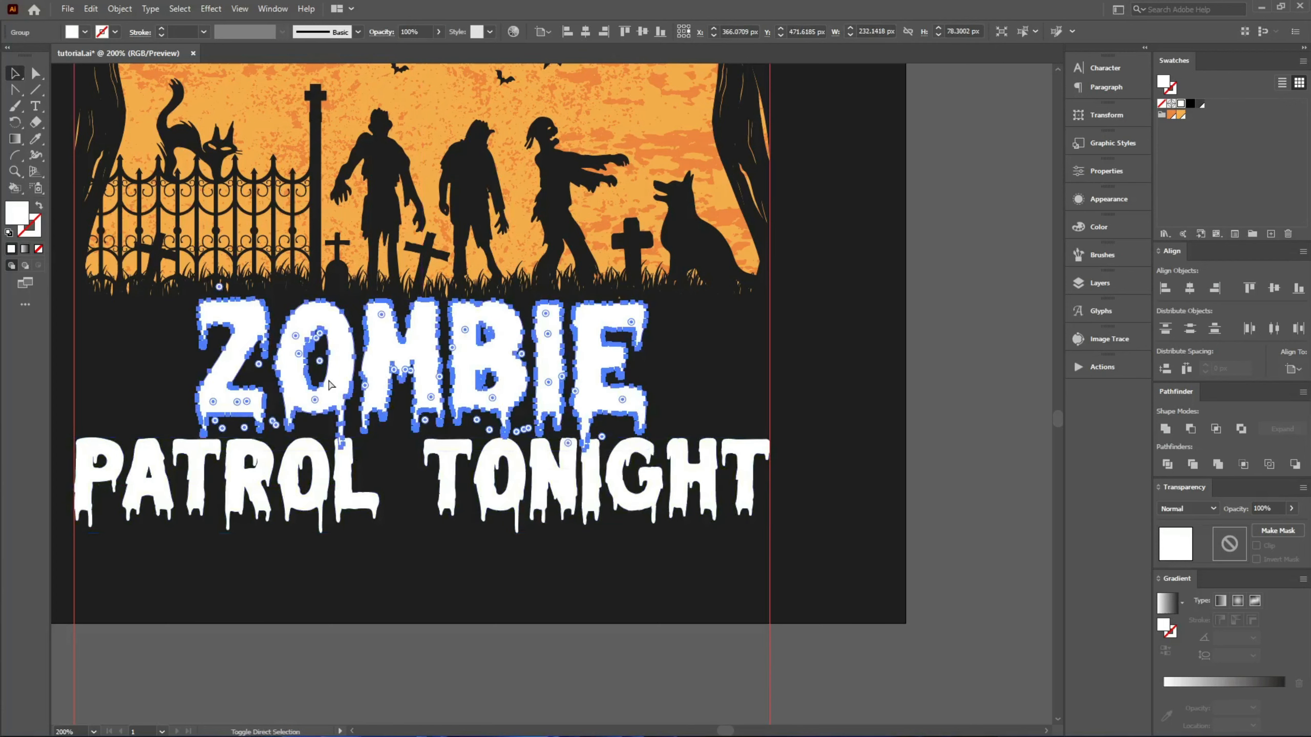
pyautogui.hotkey('ctrl', 'alt', 'o')
pyautogui.press('Return')
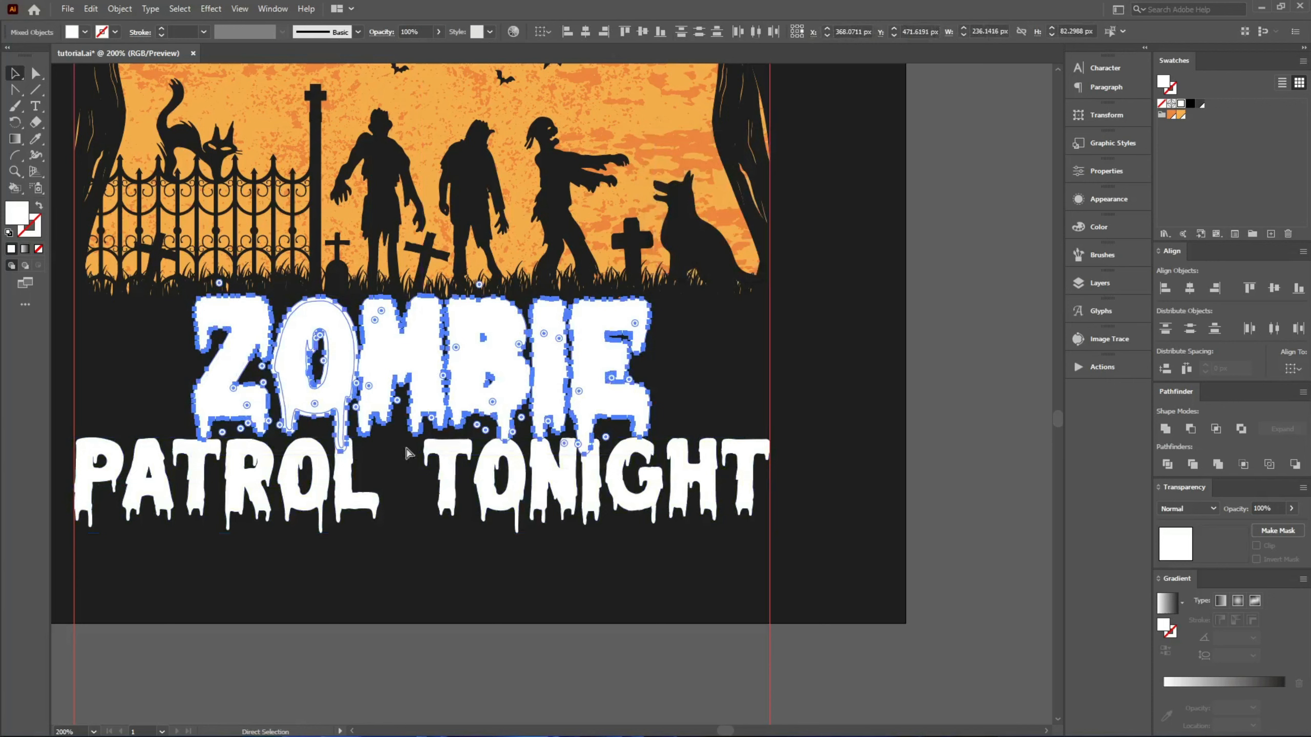
pyautogui.hotkey('ctrl', 'shift', 'a')
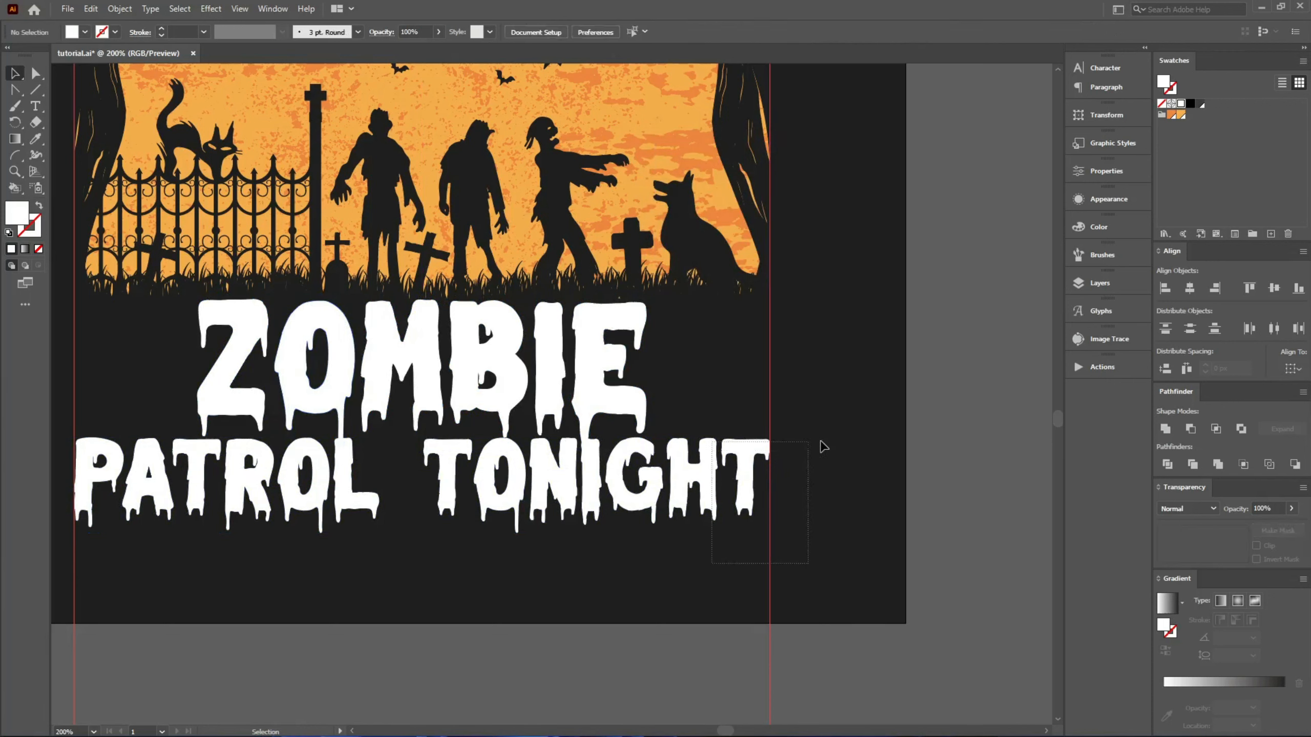
# Give "PATROL TONIGHT" a non-clipping opacity mask containing the offset "ZOMBIE" shapes filled with black
pyautogui.click(1277, 531)
pyautogui.click(1228, 543)
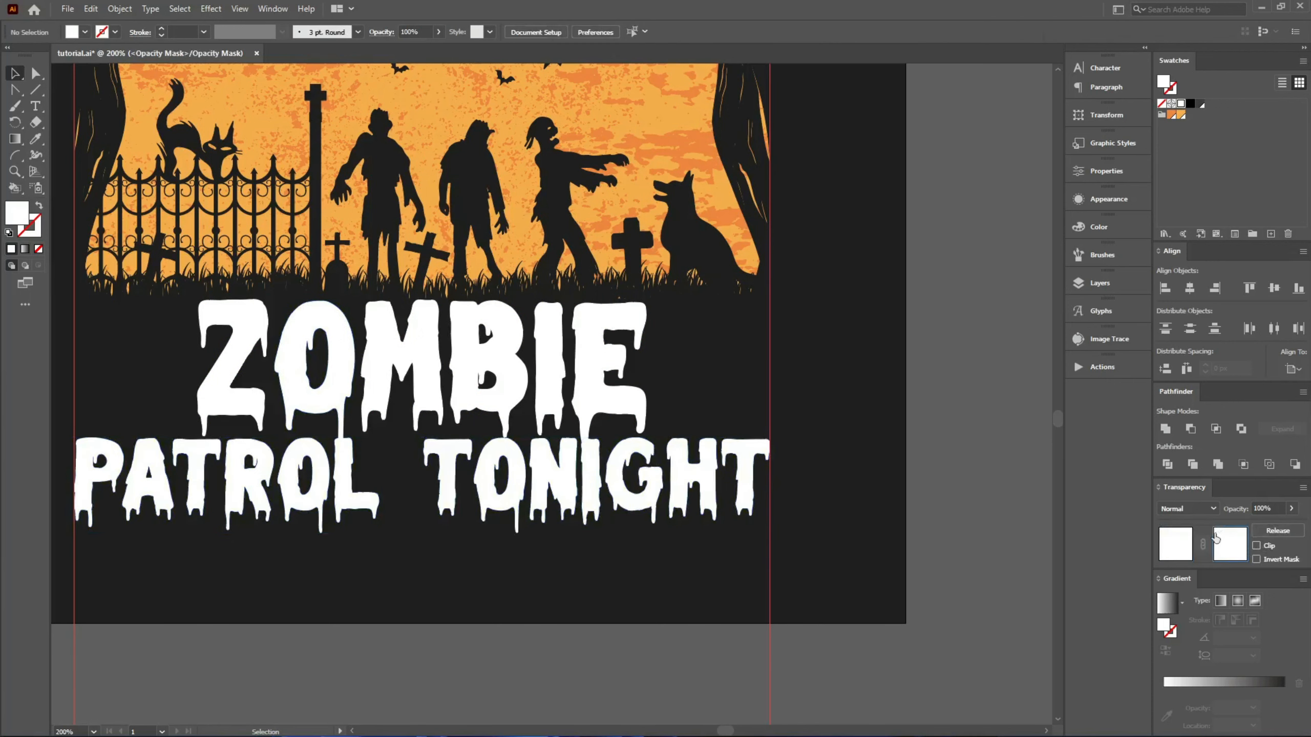
pyautogui.hotkey('ctrl', 'f')
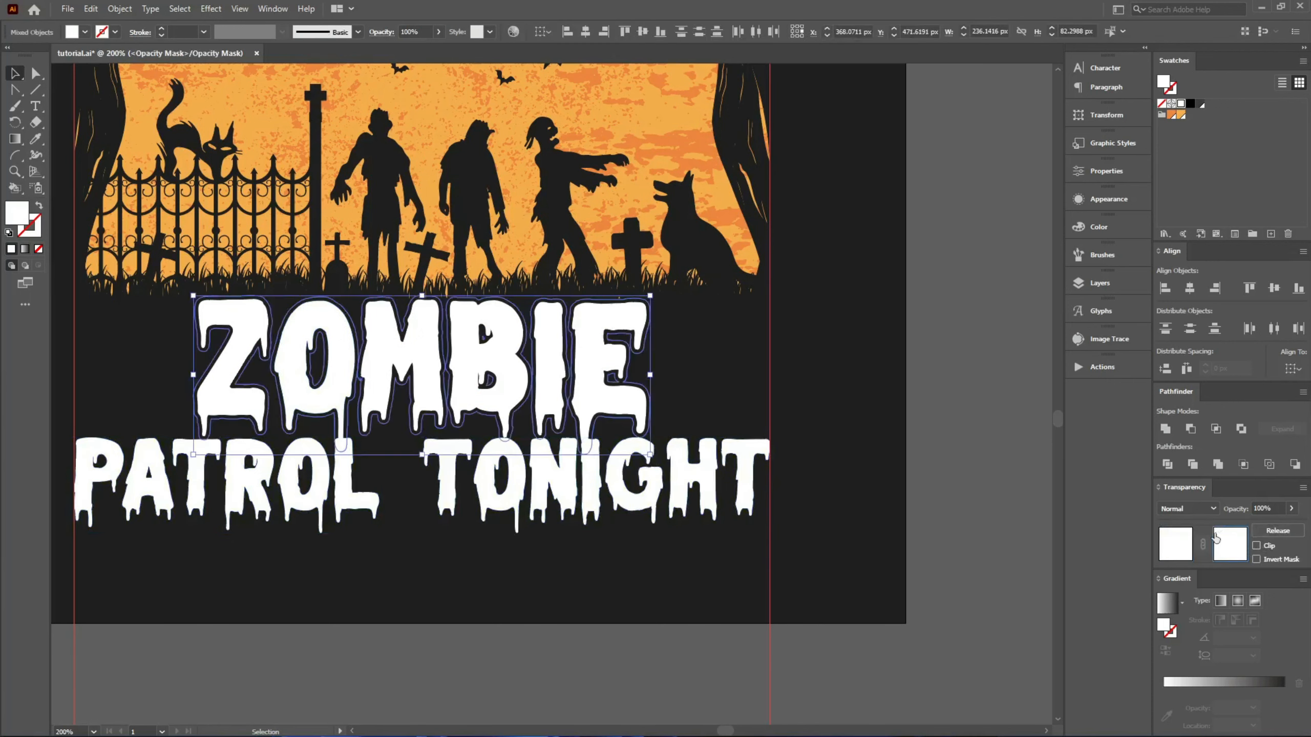
pyautogui.click(1190, 103)
pyautogui.click(1175, 546)
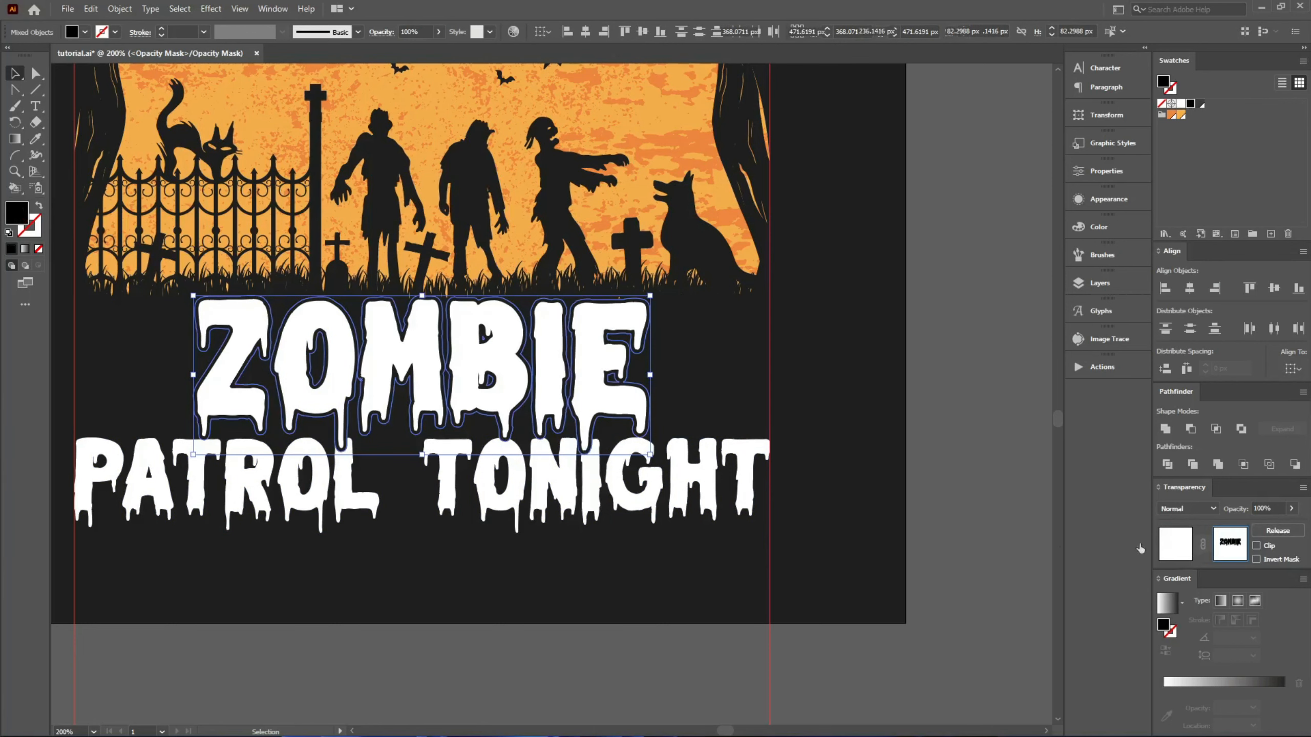
pyautogui.click(979, 518)
# Place the tombstone silhouette to the right of "ZOMBIE" and fill it with the light orange swatch
pyautogui.hotkey('ctrl', '-')
pyautogui.hotkey('ctrl', '-')
pyautogui.hotkey('ctrl', '-')
pyautogui.hotkey('ctrl', '-')
pyautogui.scroll(4, 586, 253)
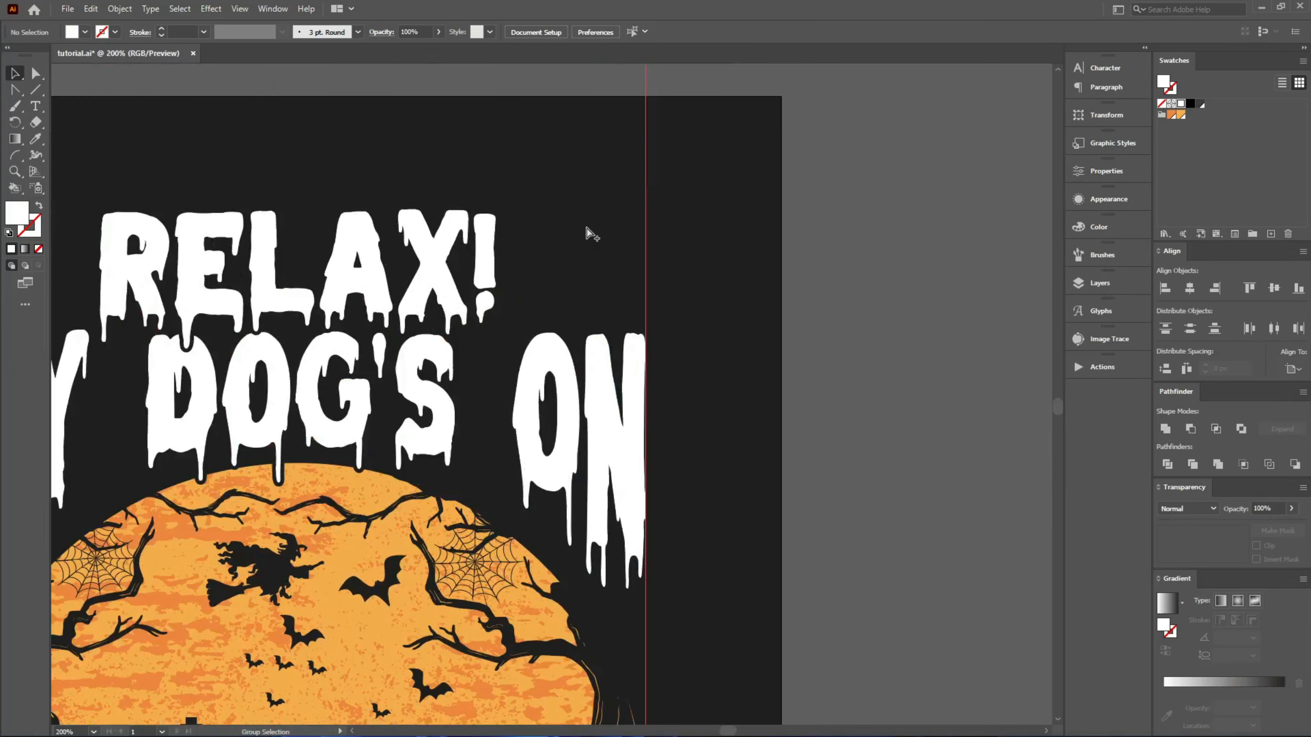
pyautogui.scroll(-3, 589, 234)
pyautogui.moveTo(722, 539); pyautogui.dragTo(556, 486)
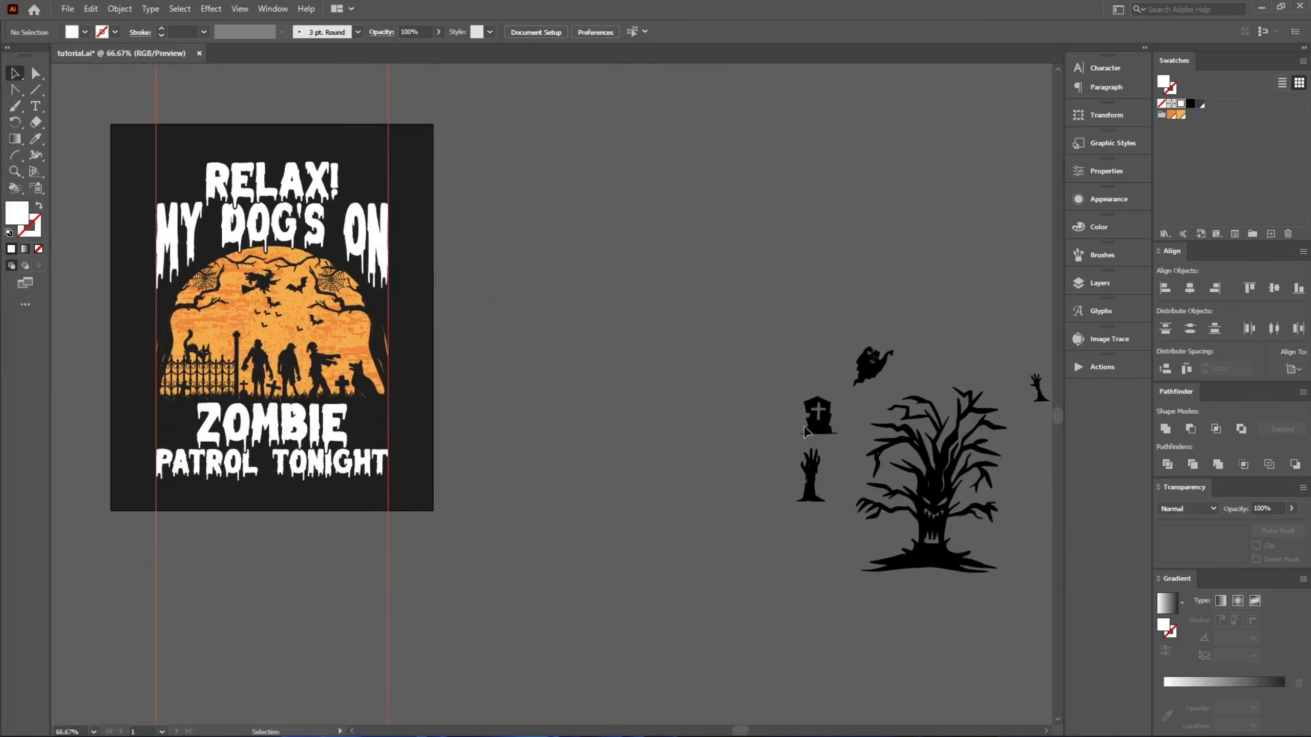
pyautogui.moveTo(805, 424); pyautogui.dragTo(370, 427)
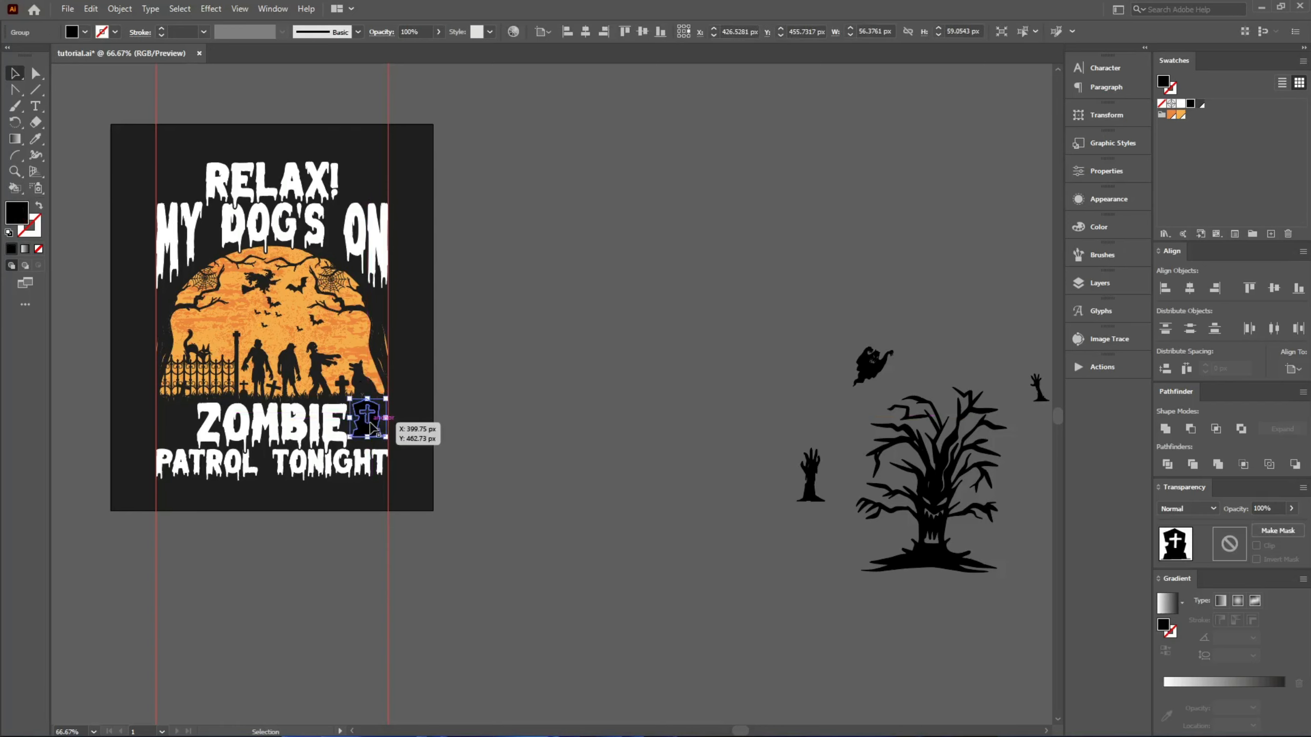
pyautogui.scroll(3, 371, 427)
pyautogui.click(1173, 115)
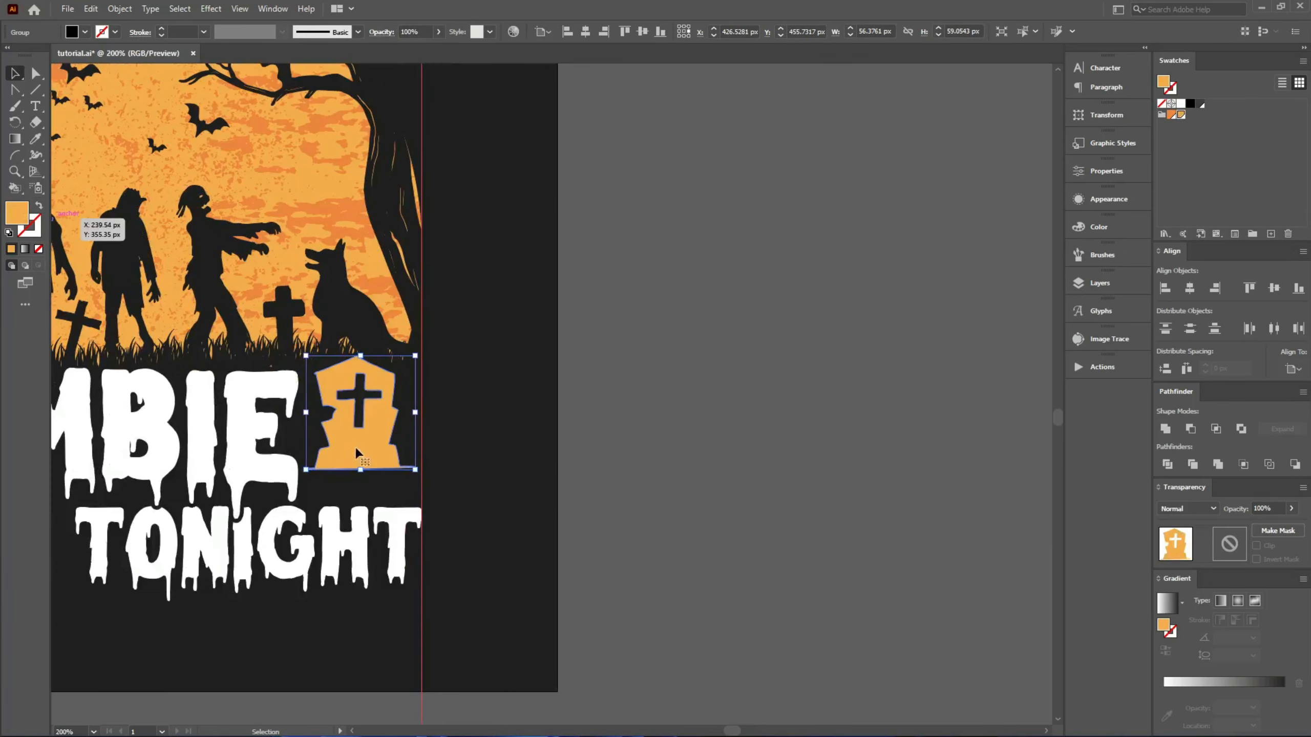
# Scale the tombstone down to about 45 × 47 px and position it between "ZOMBIE" and the right guide
pyautogui.scroll(3, 356, 453)
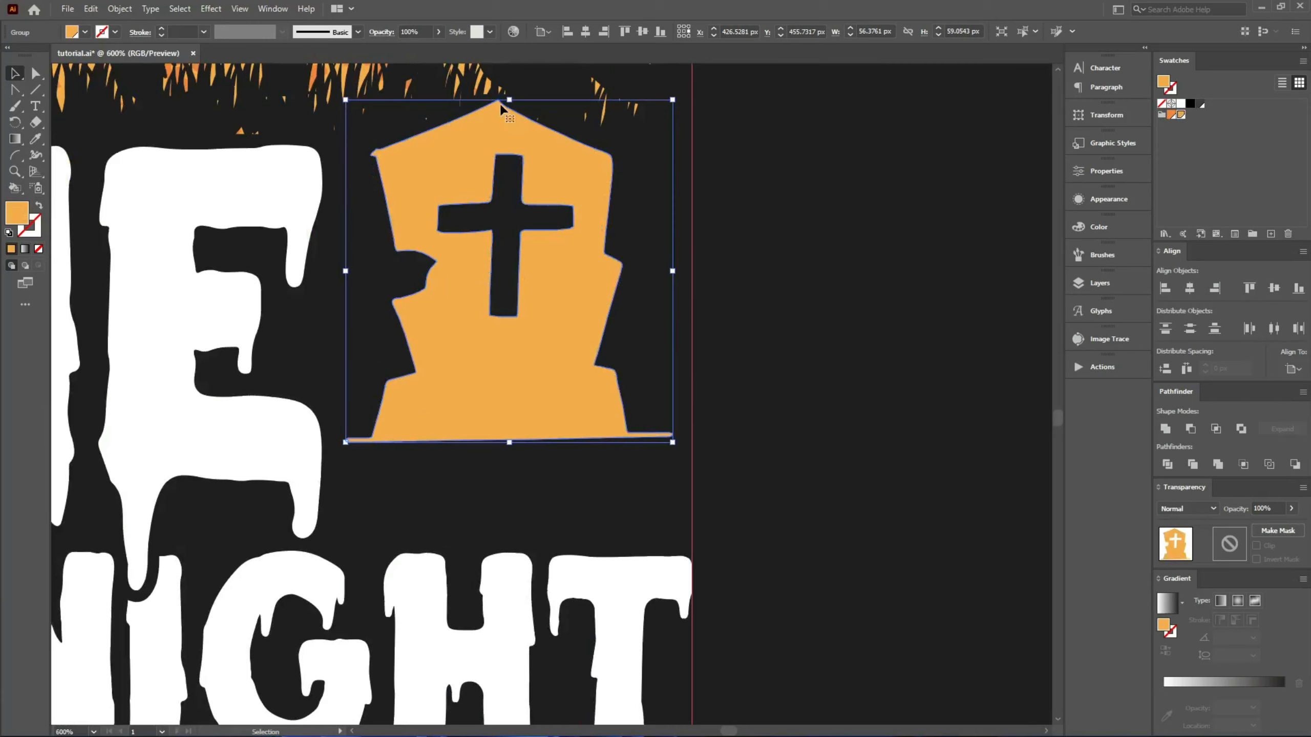
pyautogui.moveTo(500, 103); pyautogui.dragTo(500, 170)
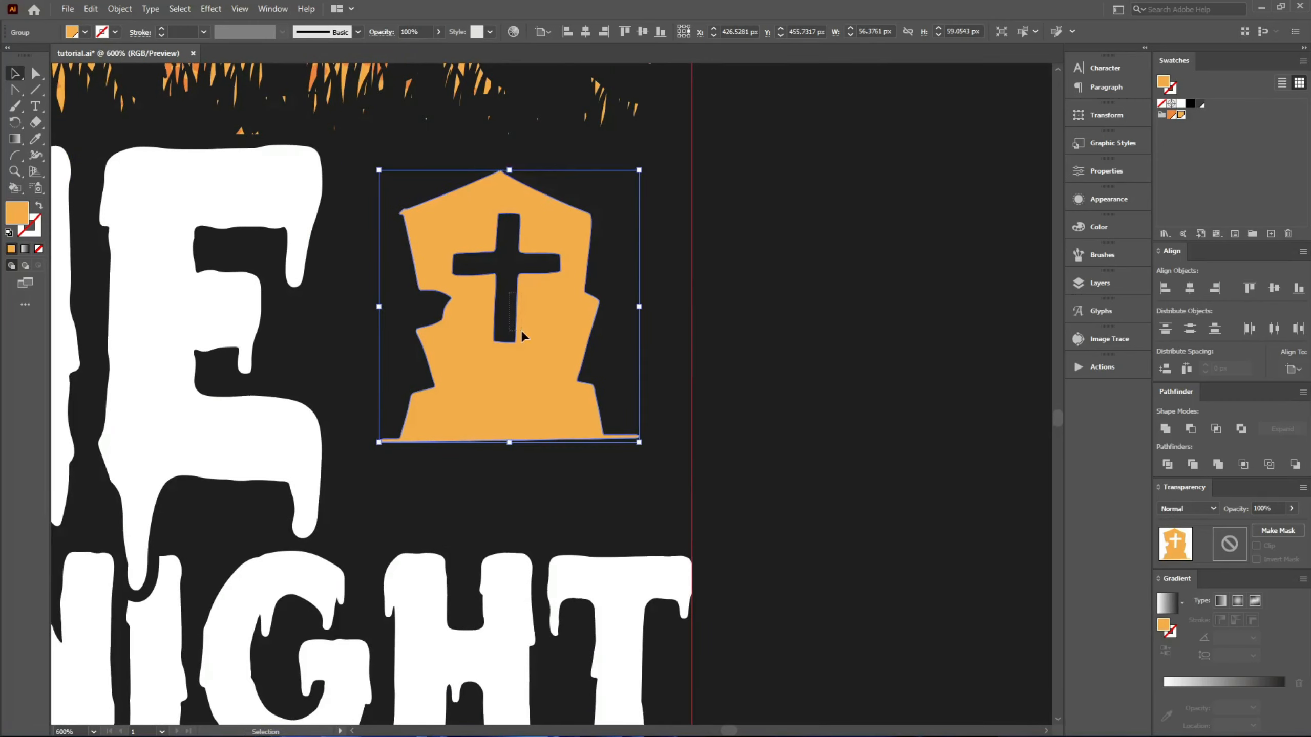
pyautogui.moveTo(554, 351); pyautogui.dragTo(566, 393)
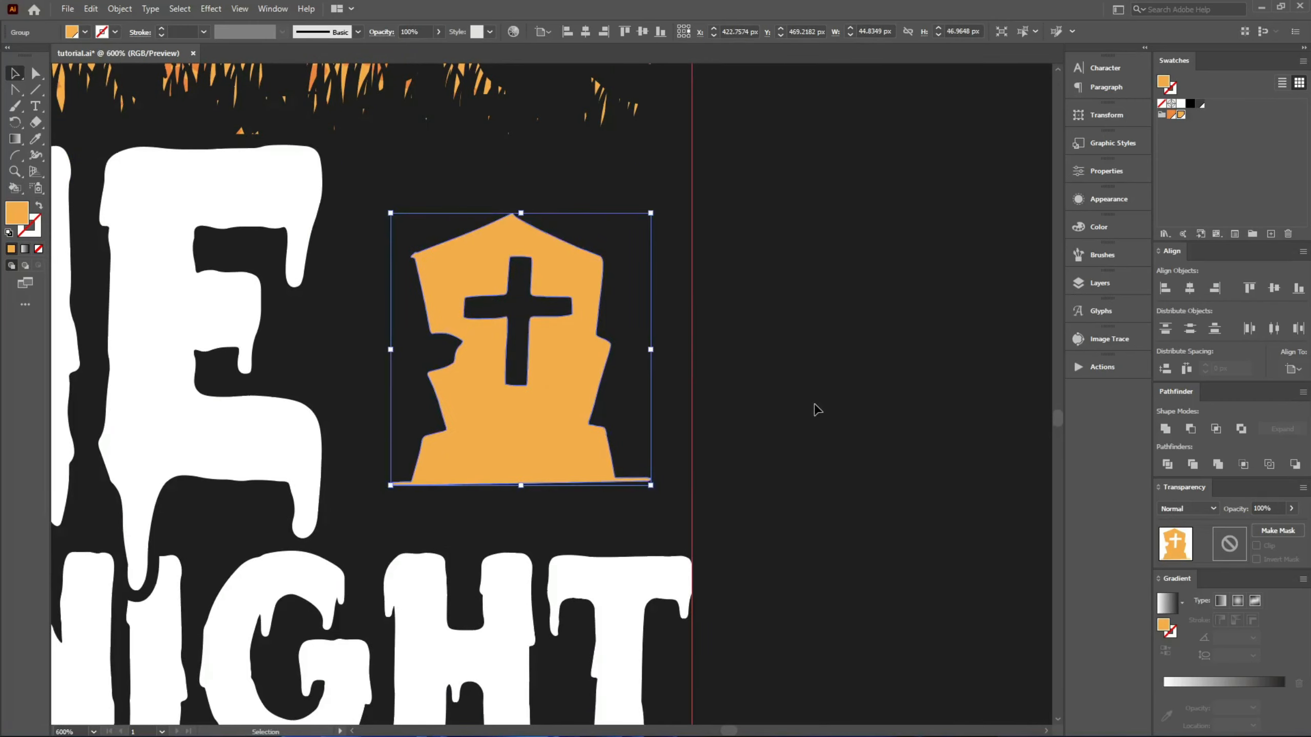
# Make a vertically reflected copy of the tombstone and place it to the left of "ZOMBIE"
pyautogui.press('o')
pyautogui.press('Return')
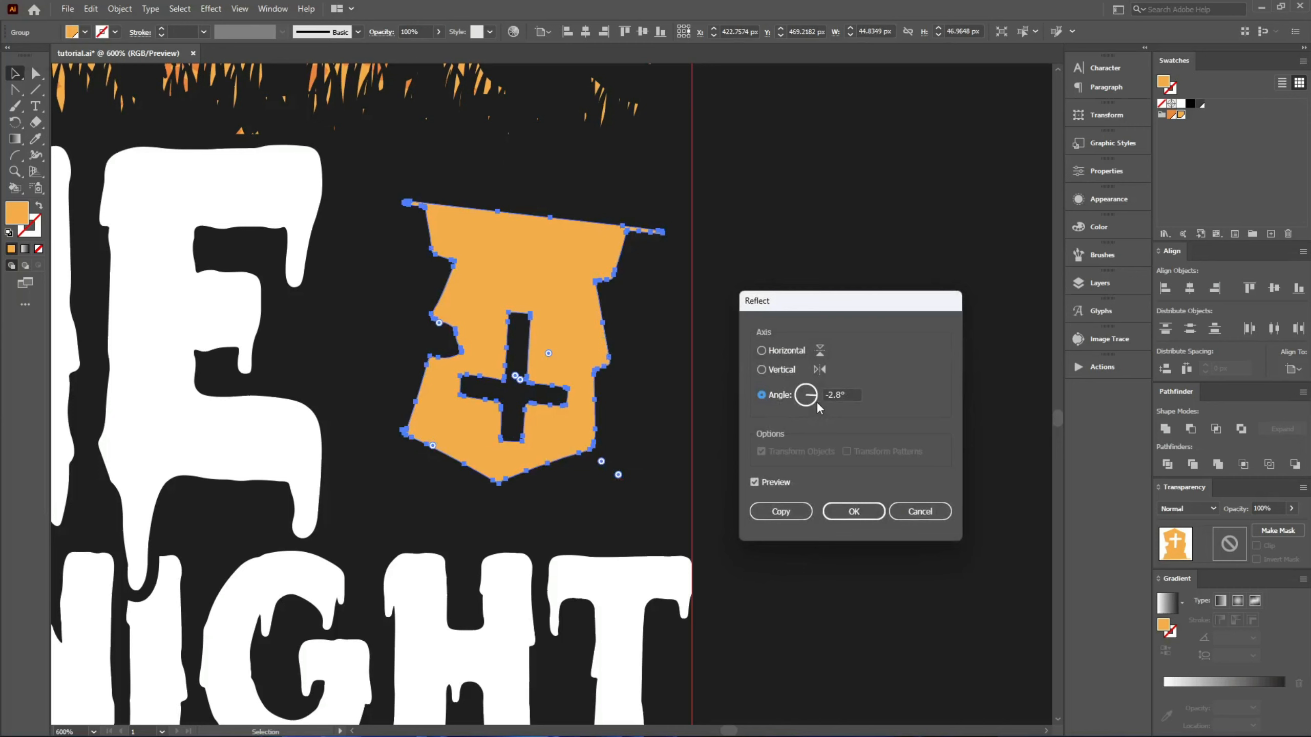
pyautogui.click(773, 371)
pyautogui.click(781, 511)
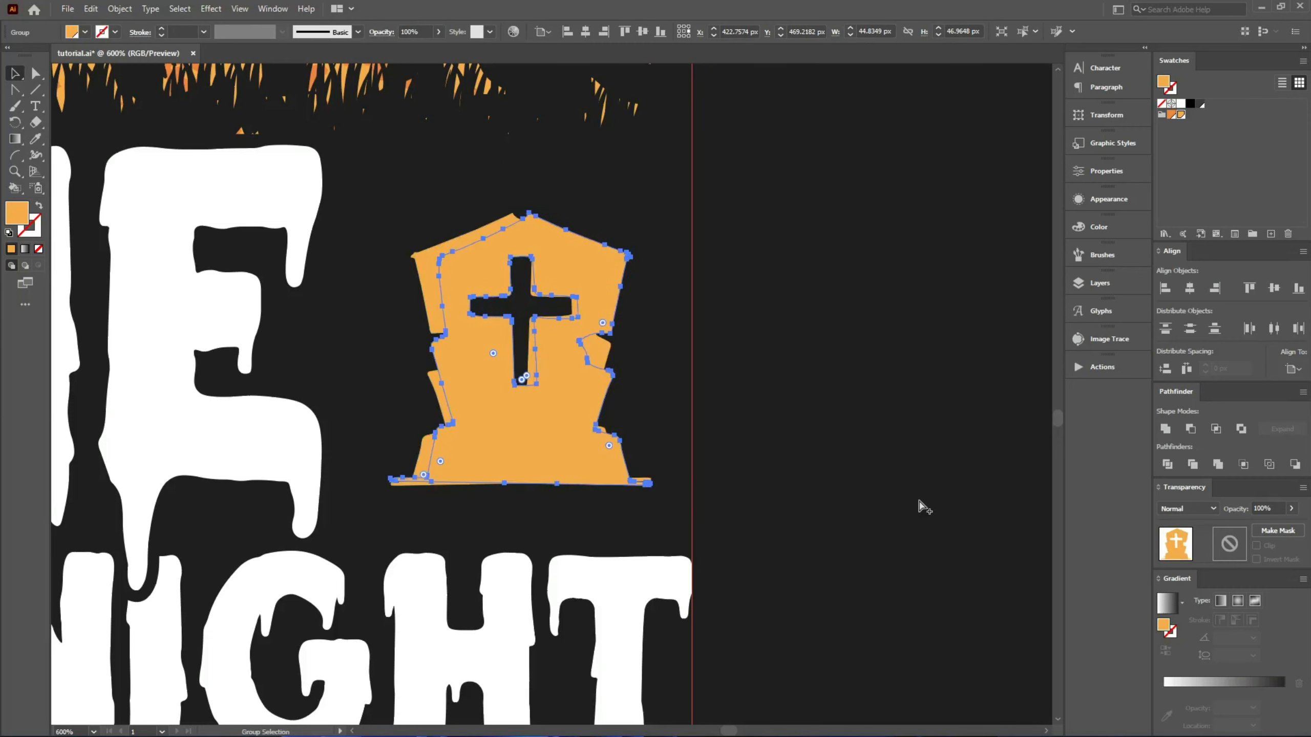
pyautogui.scroll(-3, 916, 505)
pyautogui.moveTo(785, 485); pyautogui.dragTo(264, 485)
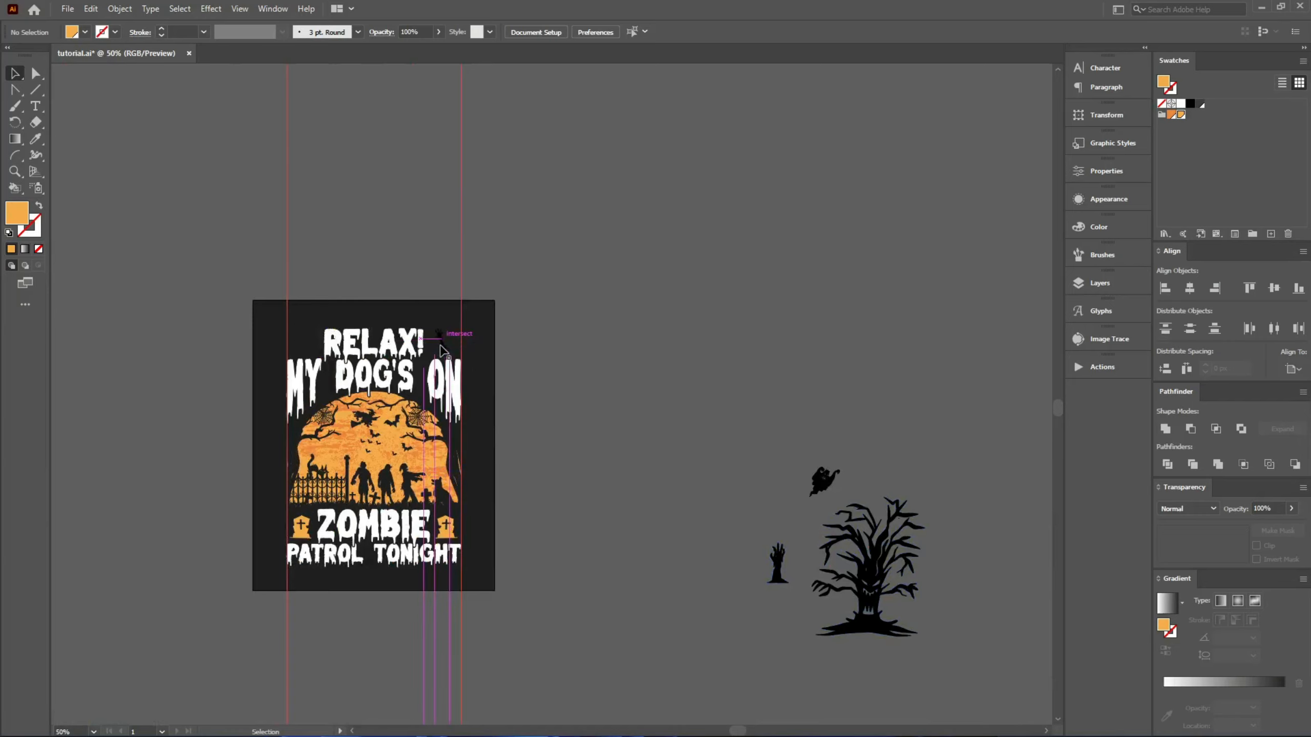
# Place the light orange zombie hand to the right of "RELAX!" and enlarge it to about 42 × 60 px
pyautogui.moveTo(445, 335); pyautogui.dragTo(489, 355)
pyautogui.scroll(10, 454, 343)
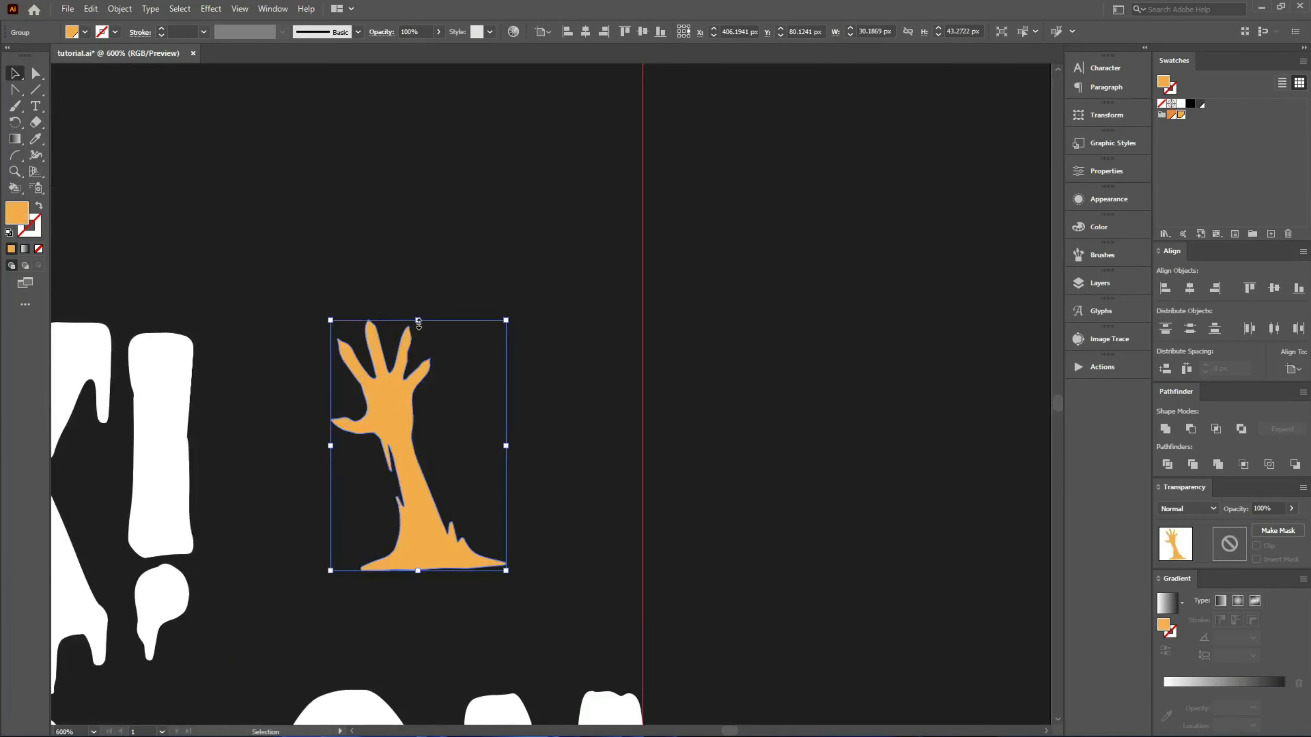
pyautogui.moveTo(418, 571); pyautogui.dragTo(410, 667)
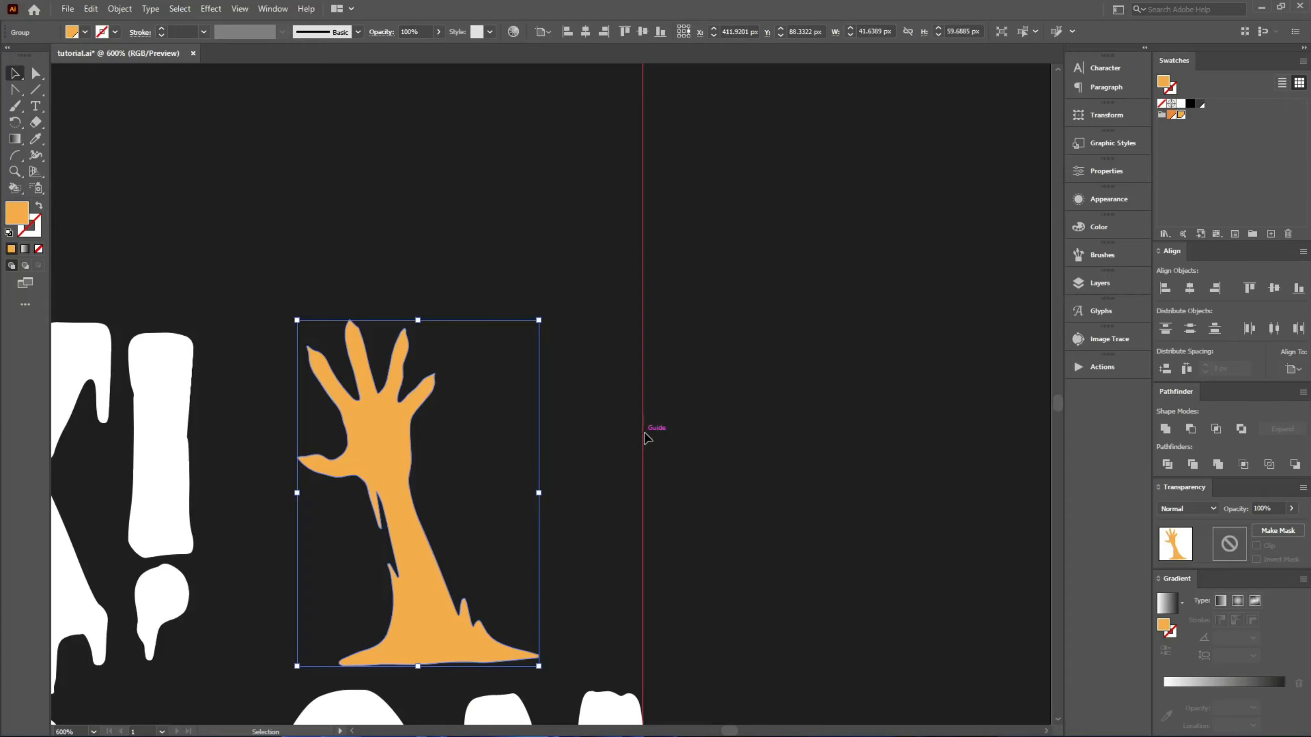
# Make a vertically reflected copy of the hand and place it to the left of "RELAX!"
pyautogui.press('o')
pyautogui.press('Return')
pyautogui.click(782, 371)
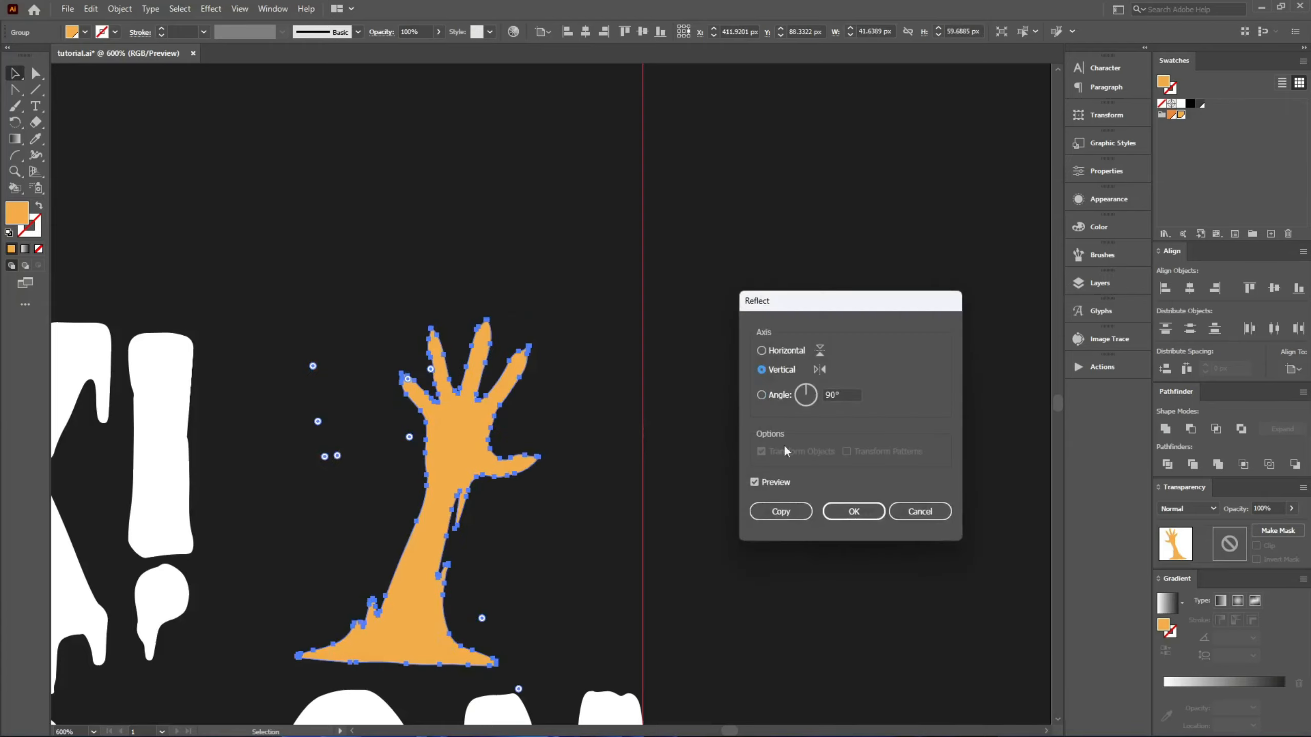
pyautogui.click(781, 510)
pyautogui.scroll(-3, 929, 438)
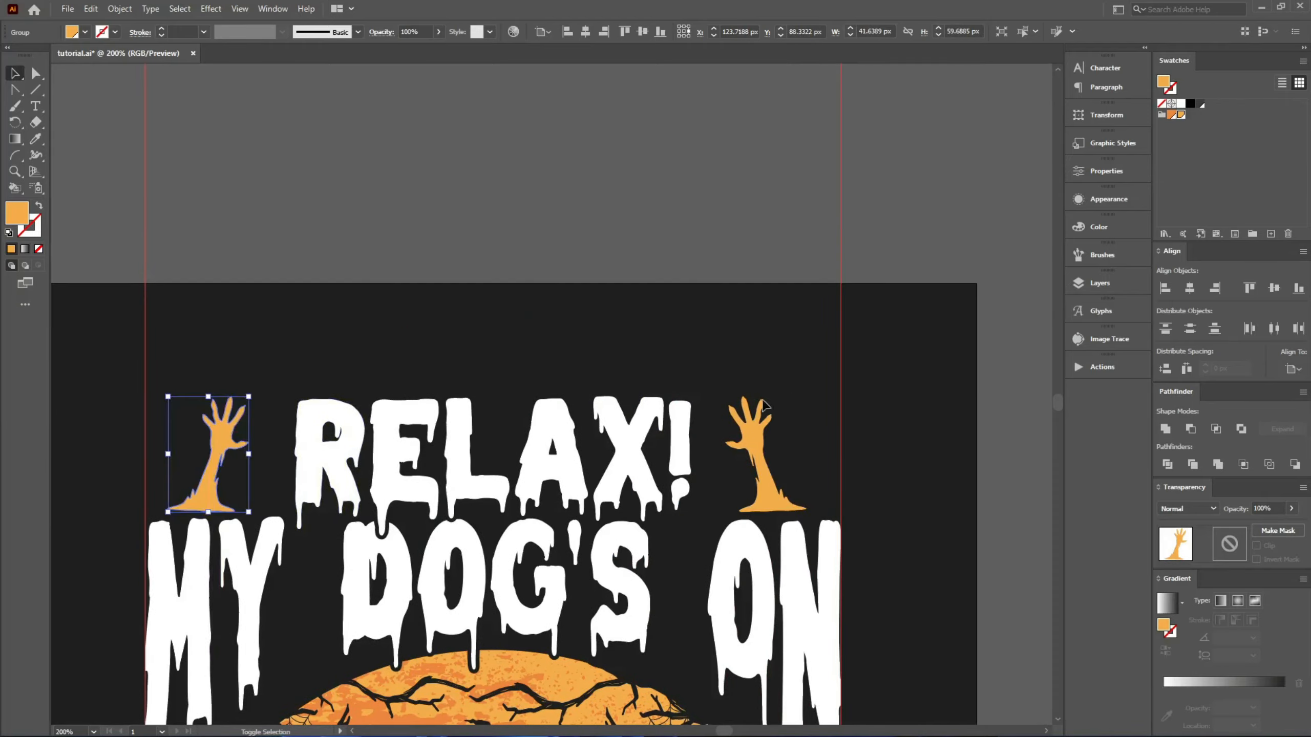
# Centre the pair of hands horizontally on the artboard
pyautogui.keyDown('shift'); pyautogui.click(774, 452); pyautogui.keyUp('shift')
pyautogui.click(585, 31)
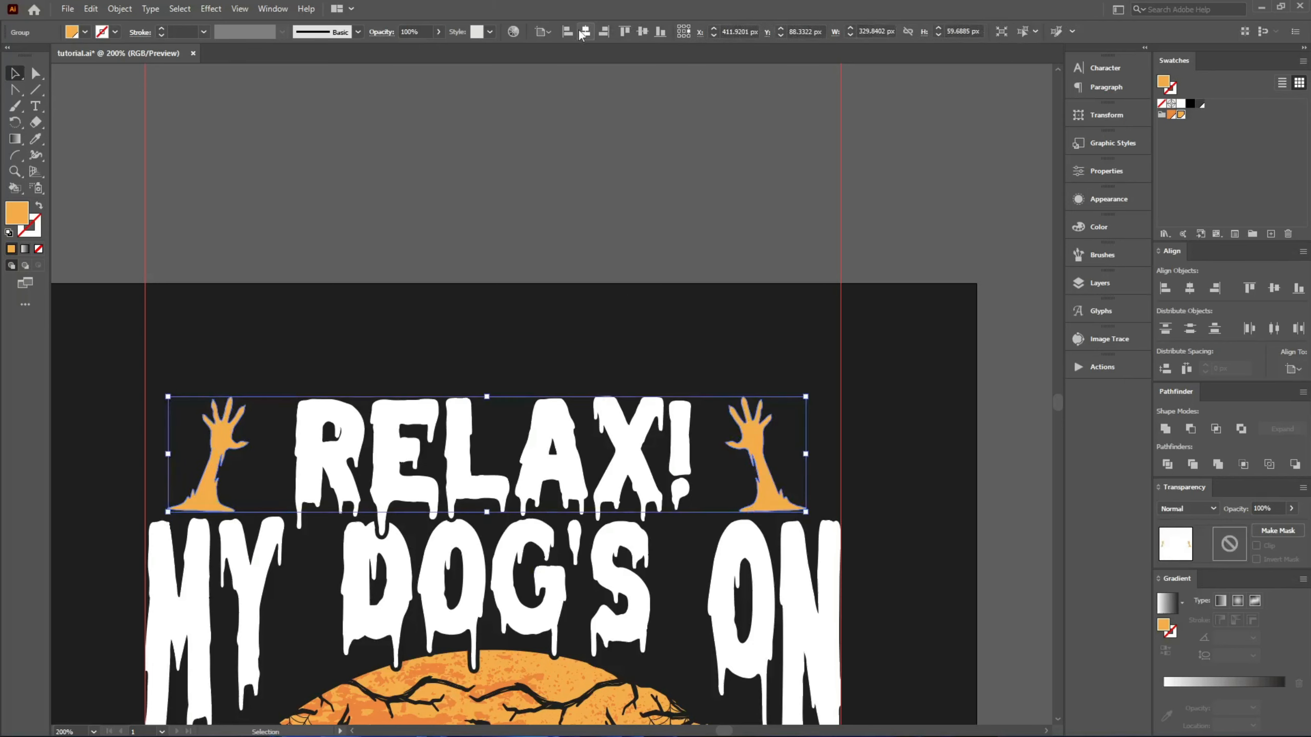
pyautogui.click(609, 187)
pyautogui.scroll(-3, 608, 180)
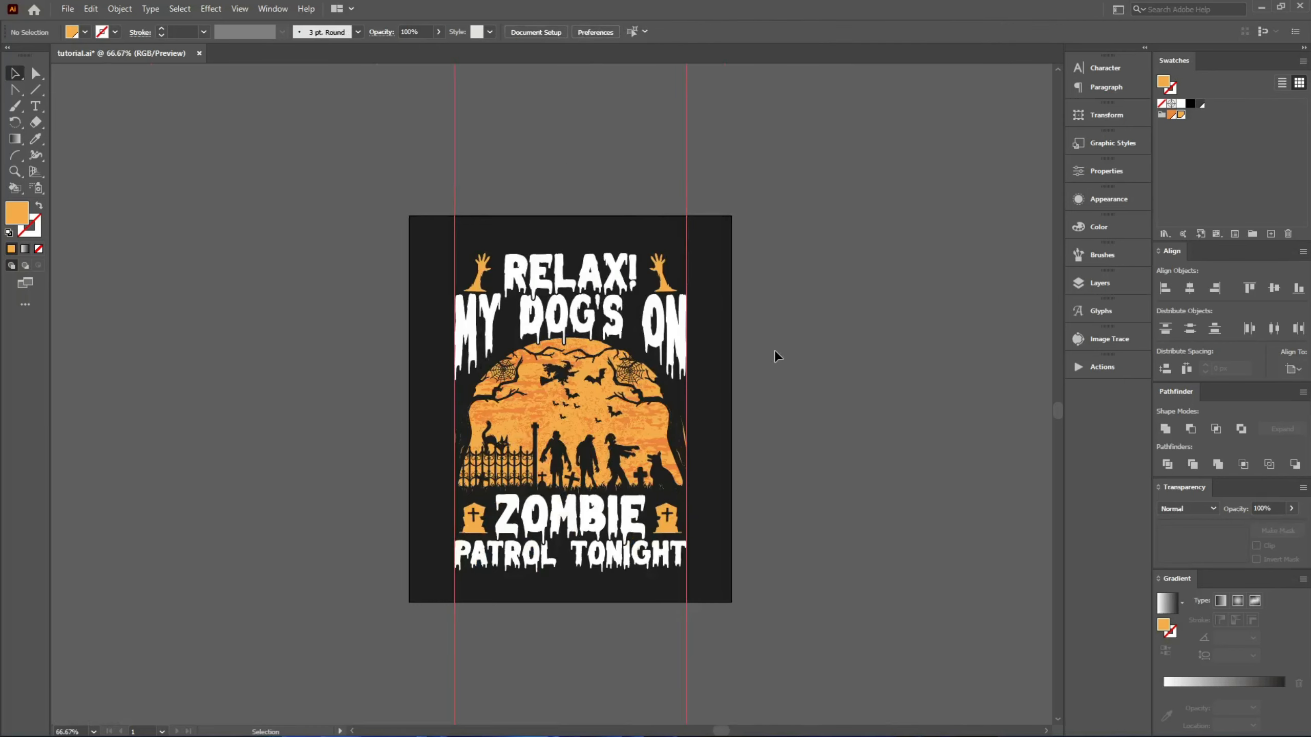
# Fill "MY DOG'S ON" and "PATROL TONIGHT" with the light orange swatch
pyautogui.scroll(1, 748, 379)
pyautogui.click(351, 289)
pyautogui.scroll(1, 351, 289)
pyautogui.click(1181, 115)
pyautogui.scroll(-3, 848, 545)
pyautogui.moveTo(852, 650); pyautogui.dragTo(733, 589)
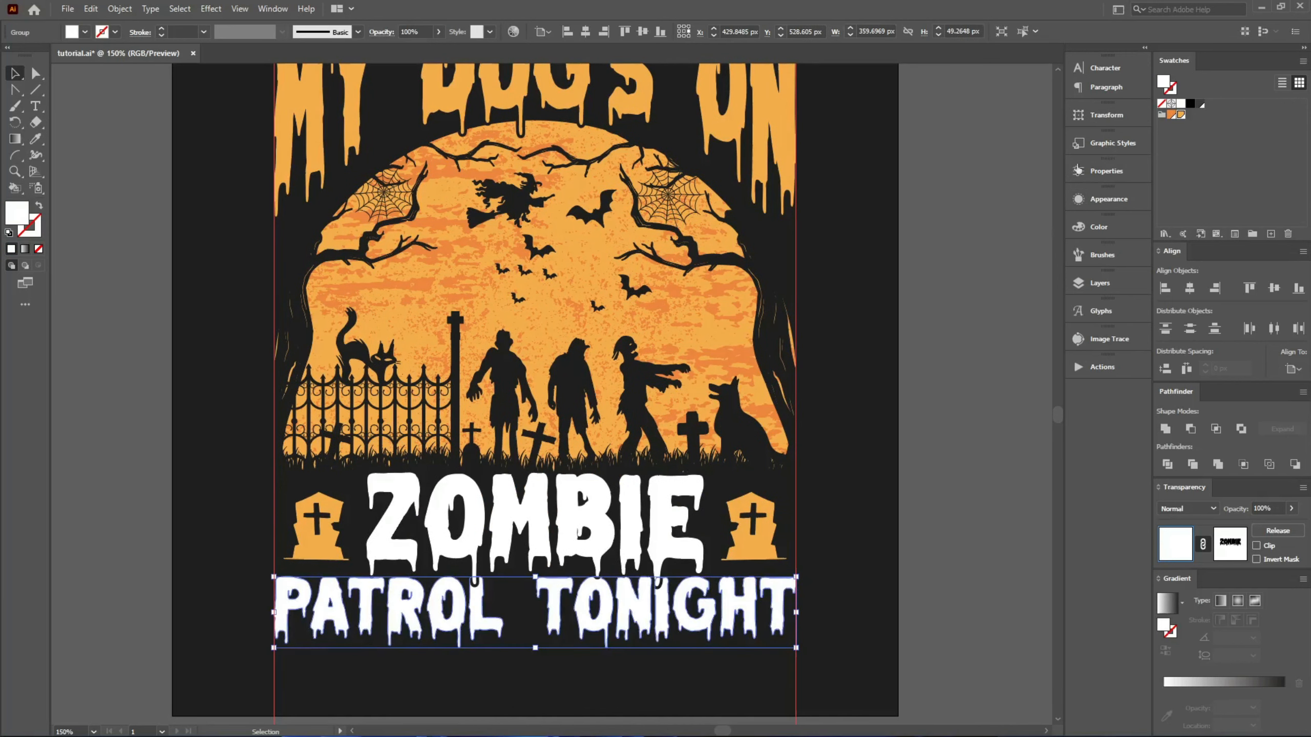
pyautogui.click(1181, 114)
# Fill "ZOMBIE" with the dark orange sampled from the moon's grunge texture
pyautogui.scroll(2, 834, 313)
pyautogui.click(638, 605)
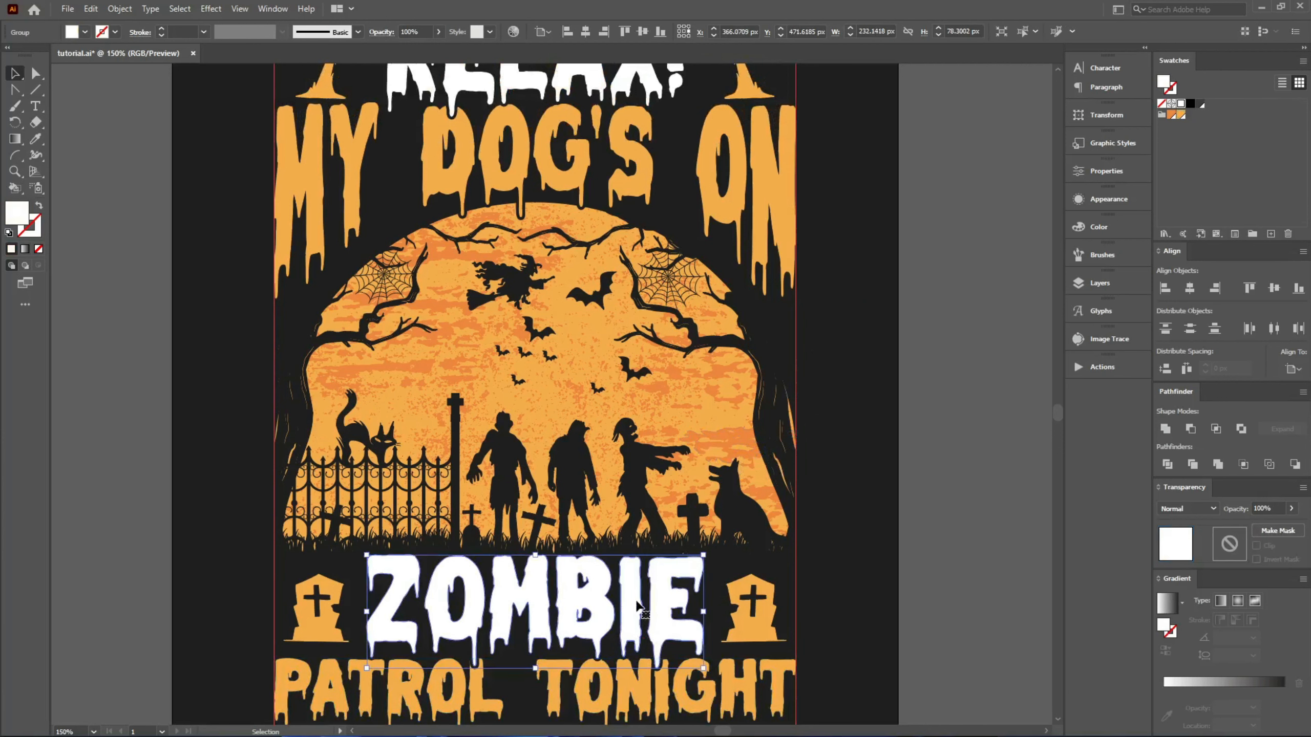
pyautogui.press('i')
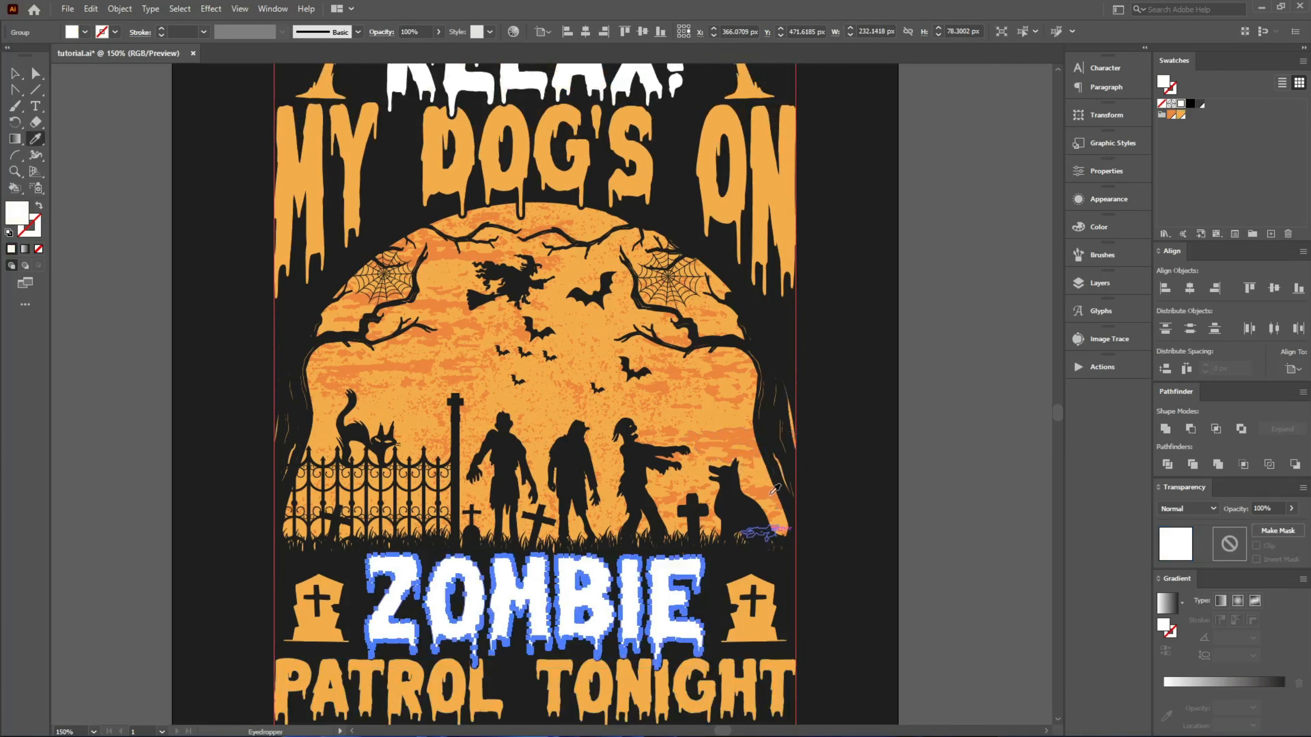
pyautogui.click(491, 252)
pyautogui.press('v')
pyautogui.click(917, 362)
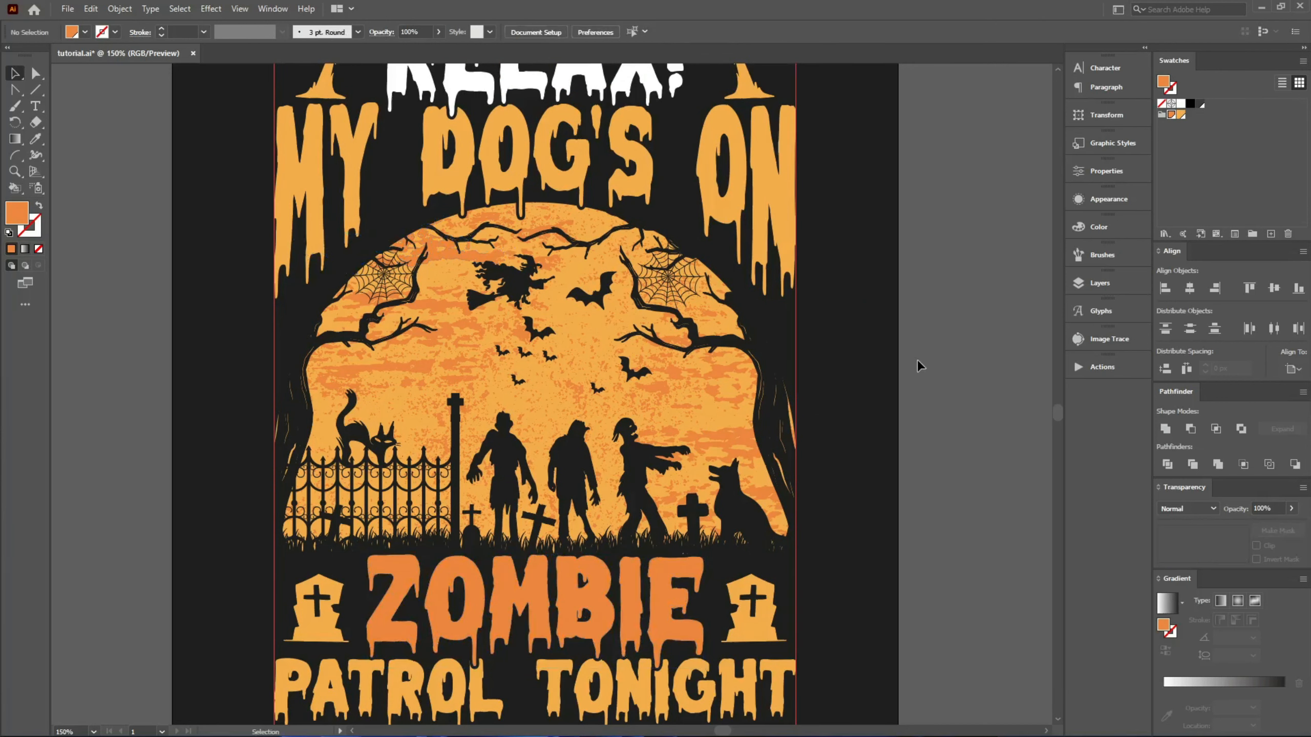
# Fill "RELAX!" with the dark orange used for "ZOMBIE"
pyautogui.scroll(4, 917, 359)
pyautogui.moveTo(473, 145); pyautogui.dragTo(525, 208)
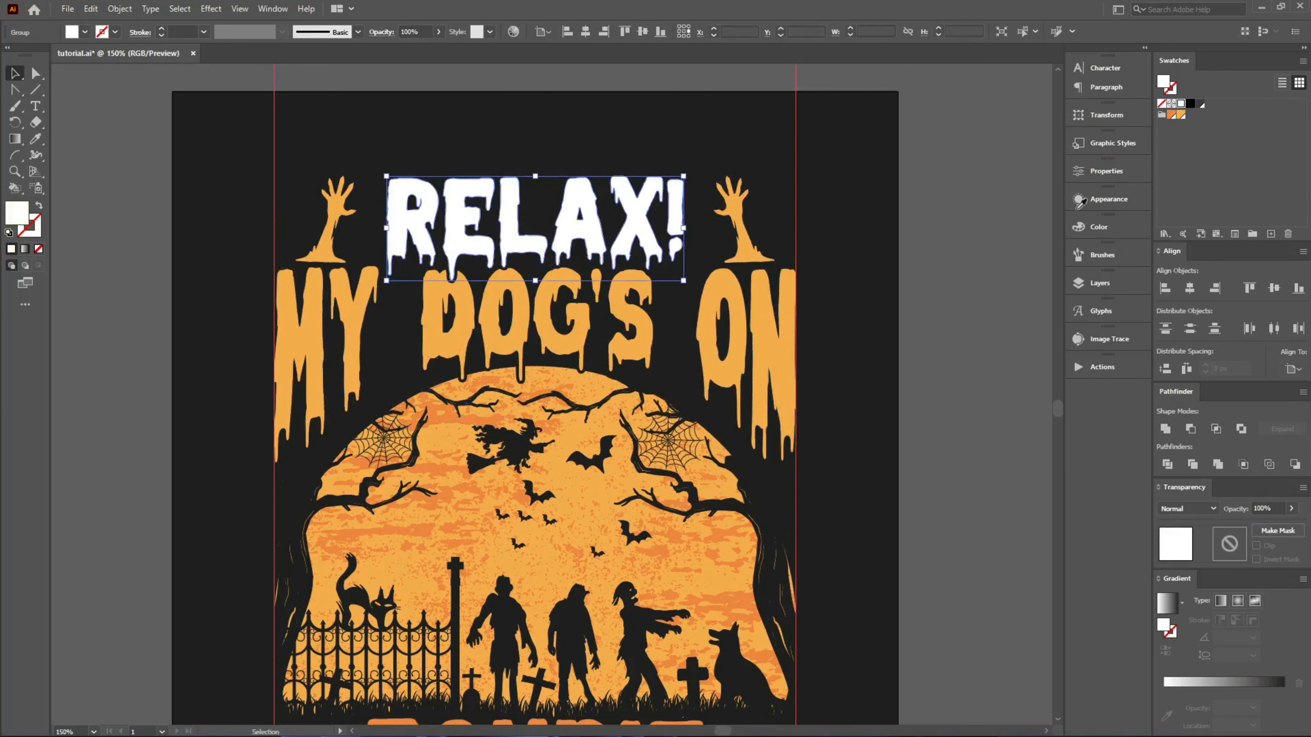
pyautogui.press('i')
pyautogui.click(1172, 114)
pyautogui.scroll(-5, 882, 255)
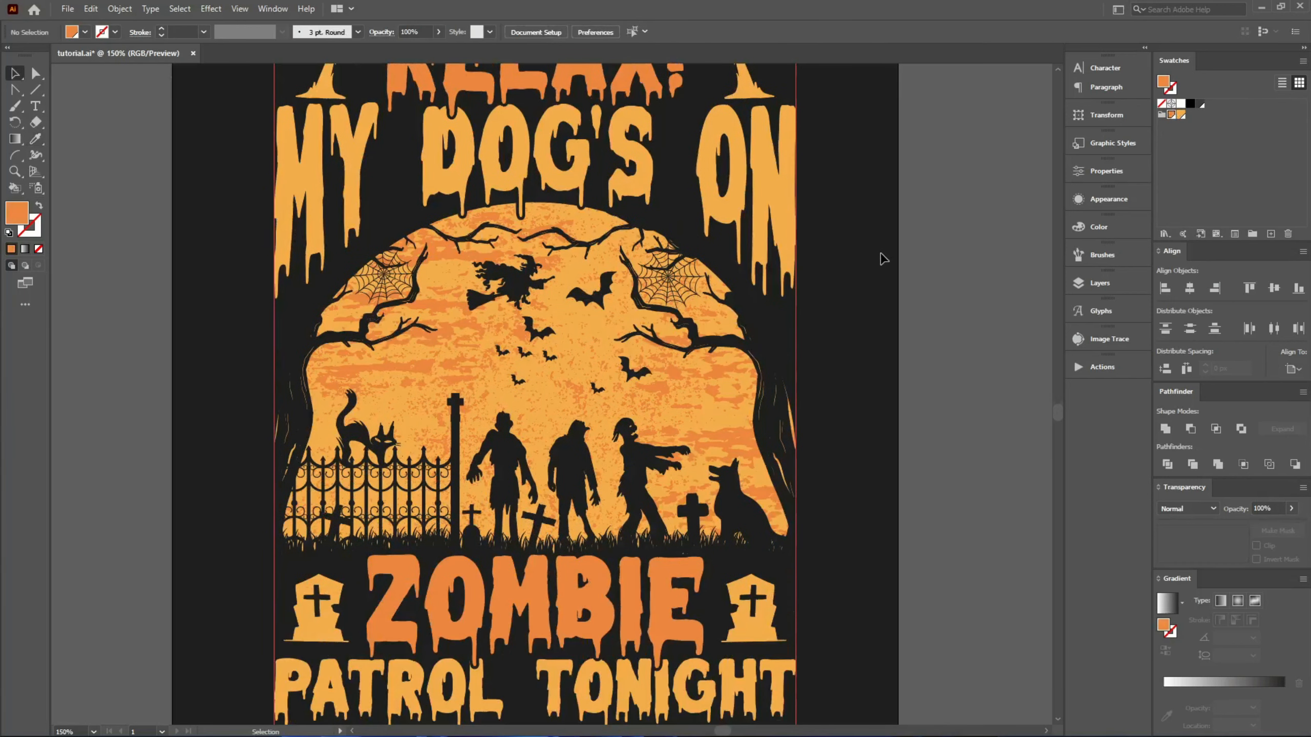
pyautogui.scroll(-1, 877, 255)
pyautogui.press('v')
pyautogui.click(909, 254)
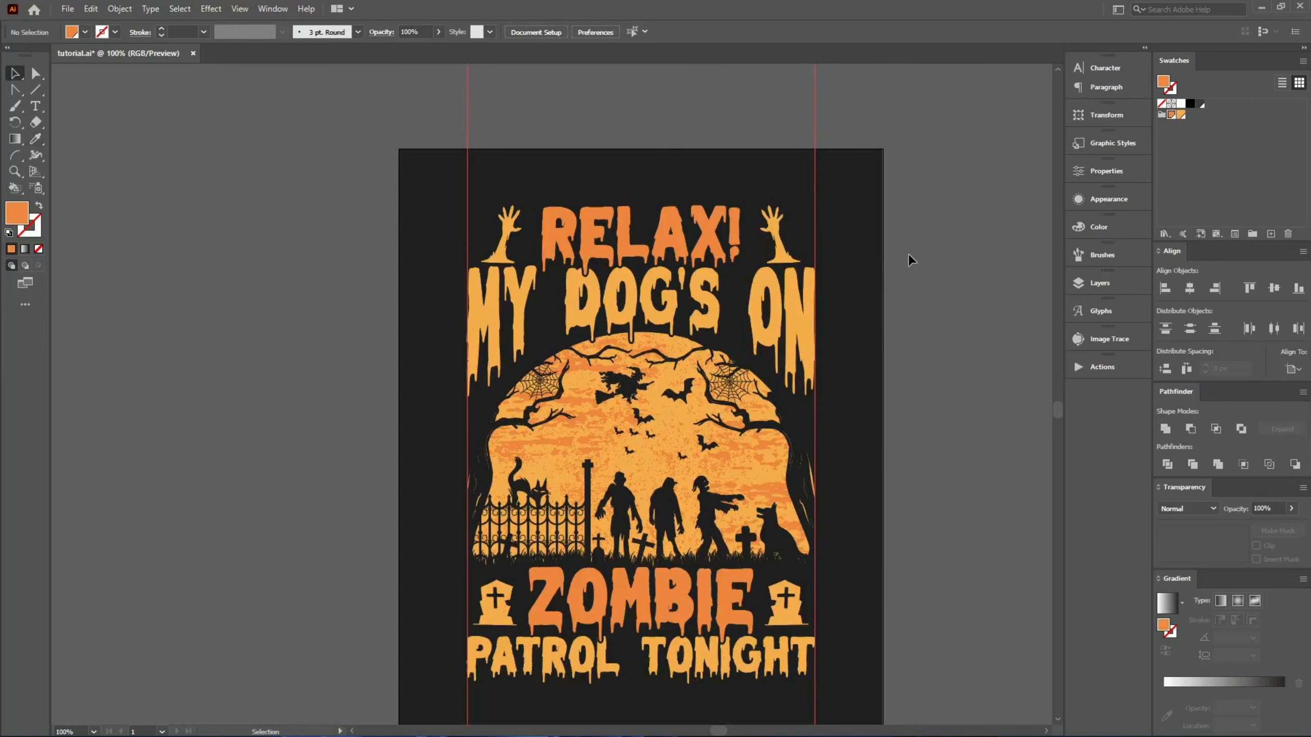
# Hide the guides and group all the text and artwork of the design
pyautogui.scroll(-1, 907, 254)
pyautogui.hotkey('ctrl', 'a')
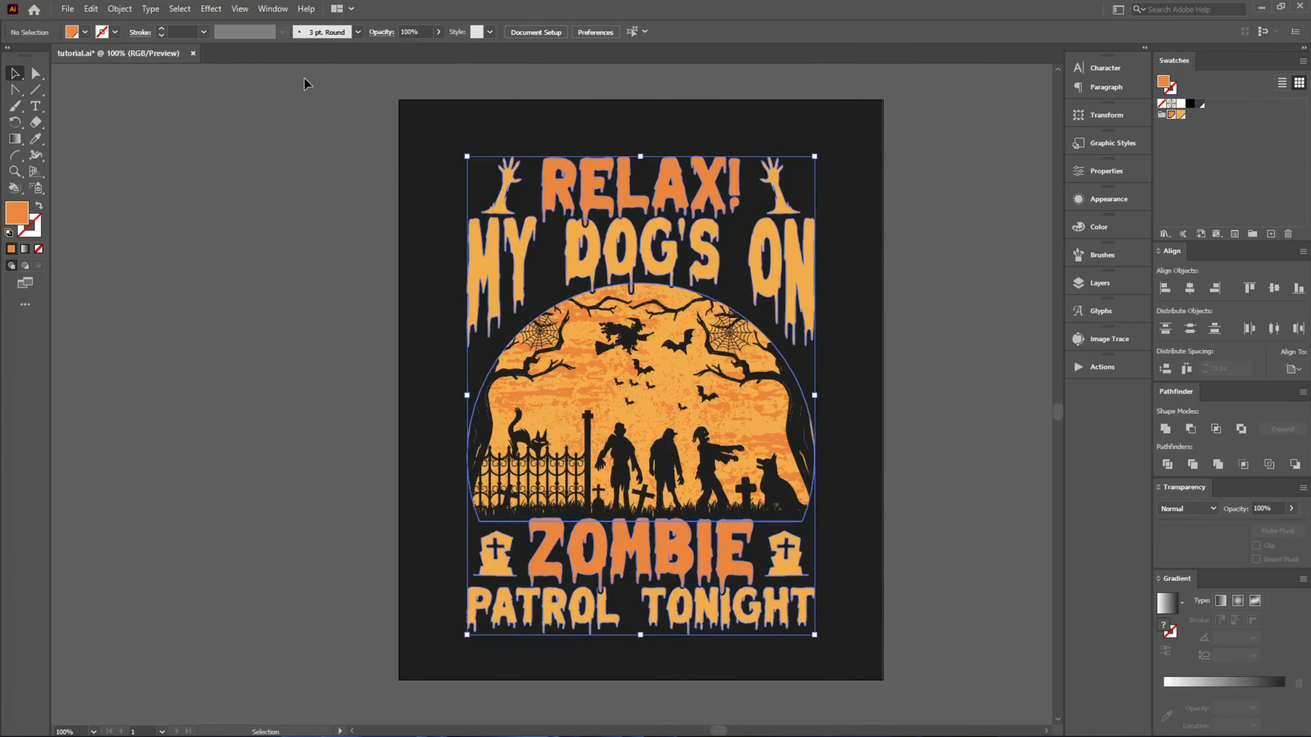
pyautogui.press('v')
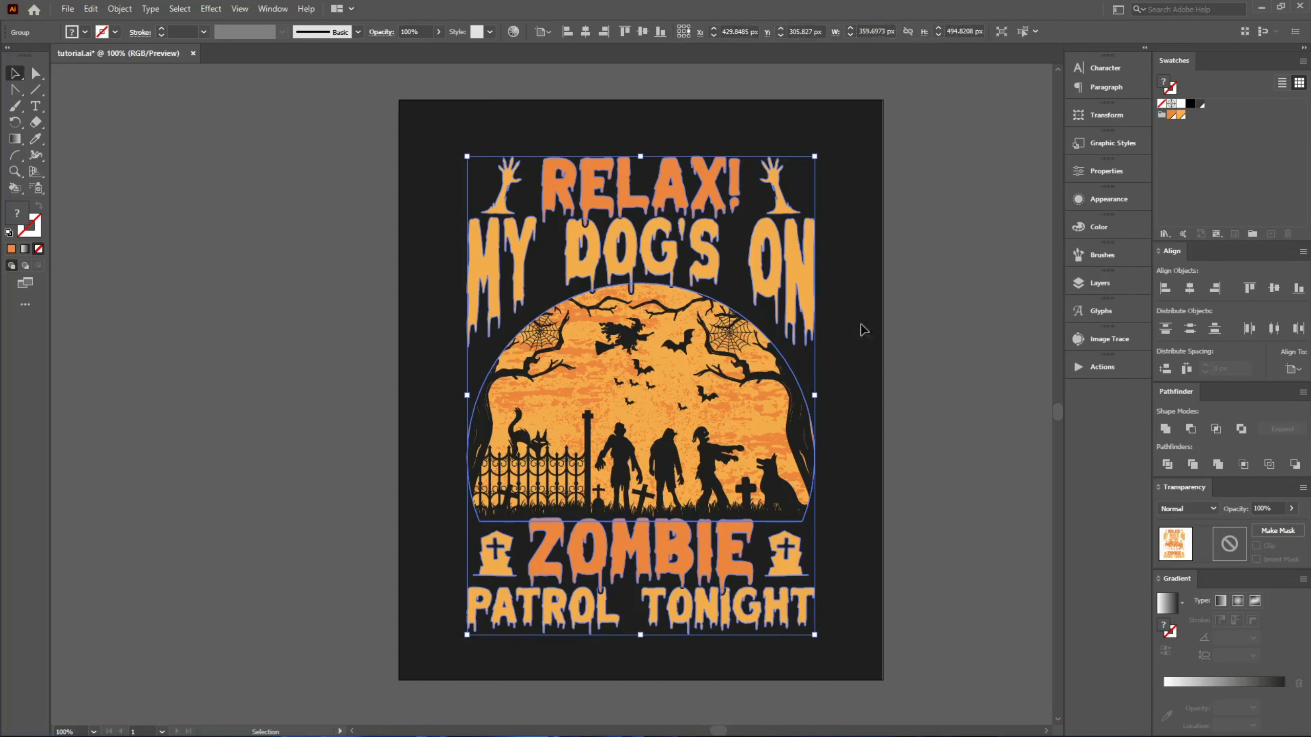
pyautogui.click(879, 321)
pyautogui.press('a')
pyautogui.scroll(1, 876, 296)
pyautogui.press('v')
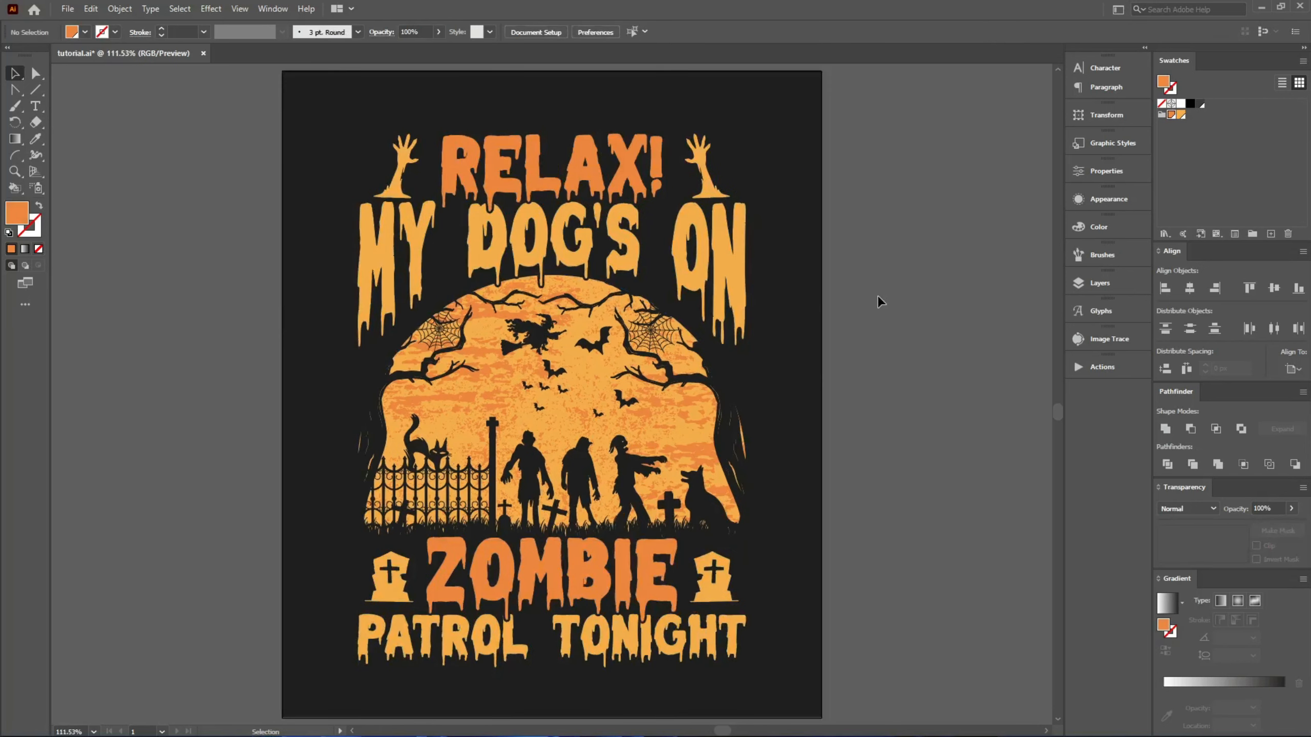
# Enlarge the grouped design proportionally about its centre so it fills more of the artboard
pyautogui.click(555, 204)
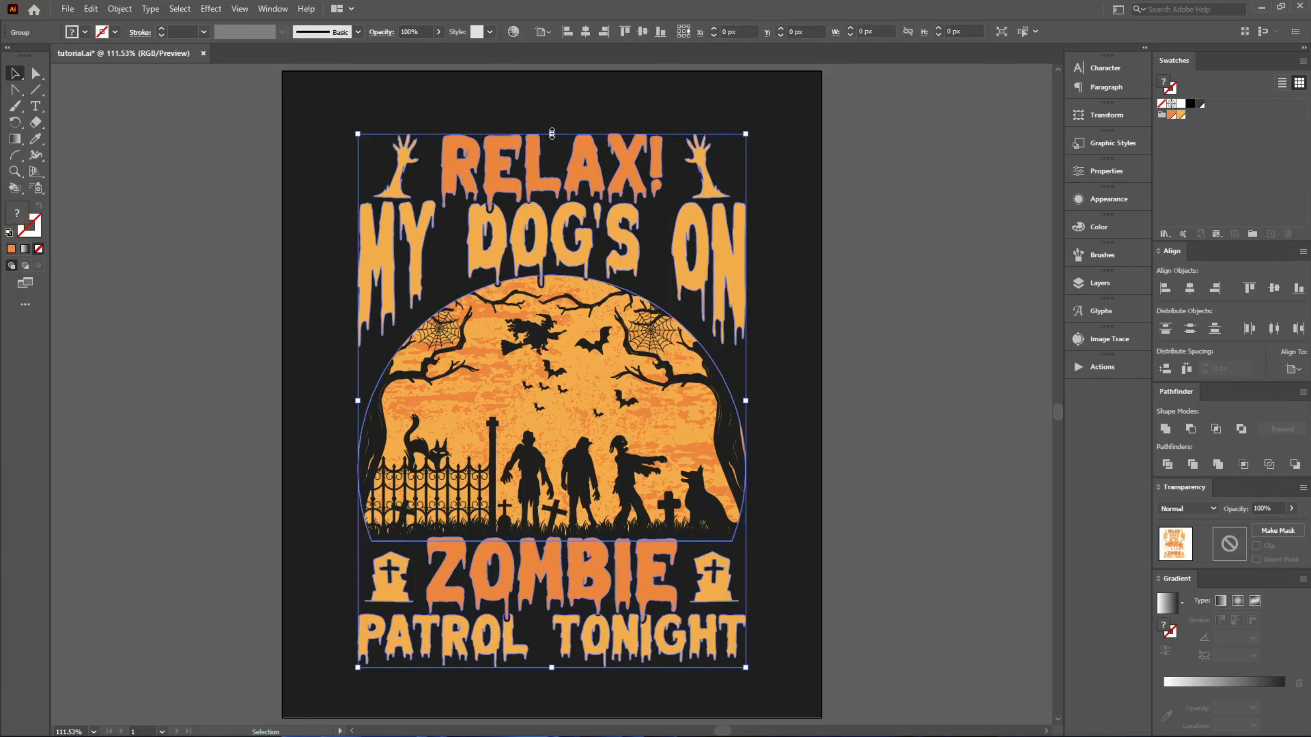
pyautogui.moveTo(552, 130); pyautogui.dragTo(848, 355)
pyautogui.click(848, 355)
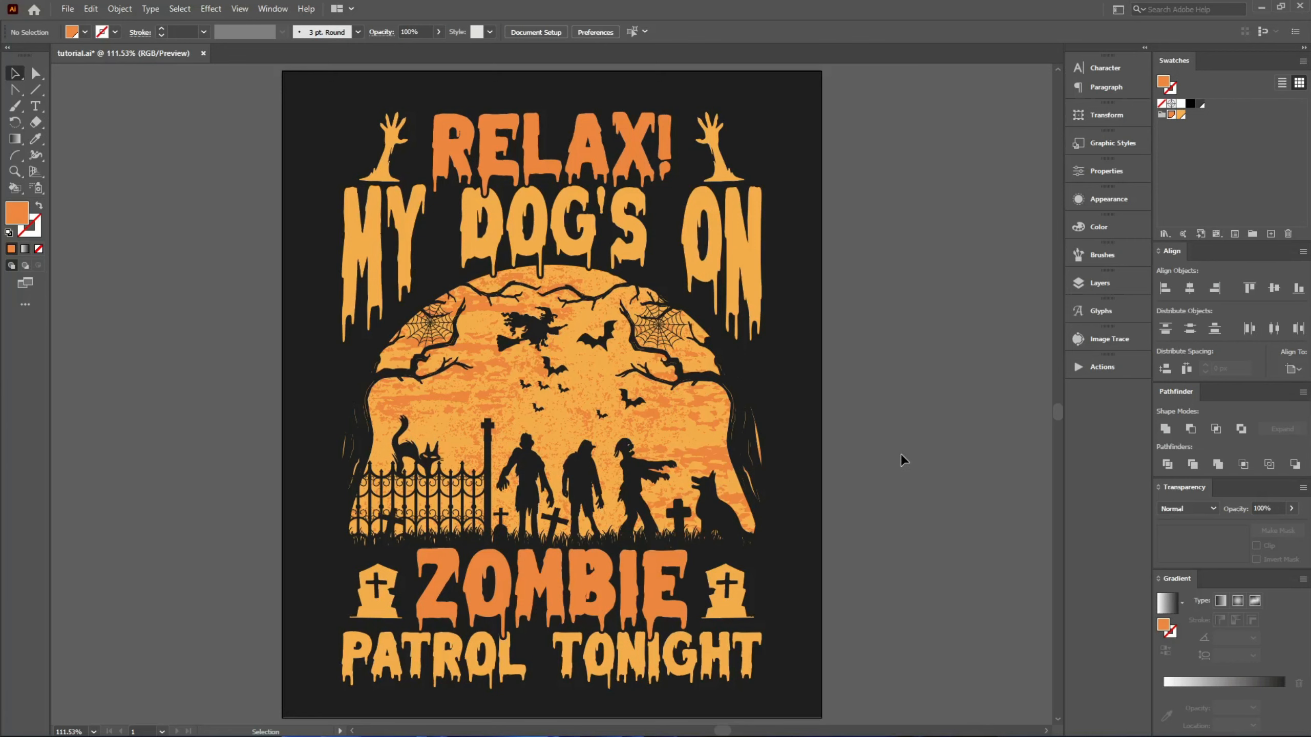
pyautogui.scroll(-3, 898, 453)
pyautogui.scroll(3, 892, 450)
pyautogui.scroll(1, 898, 444)
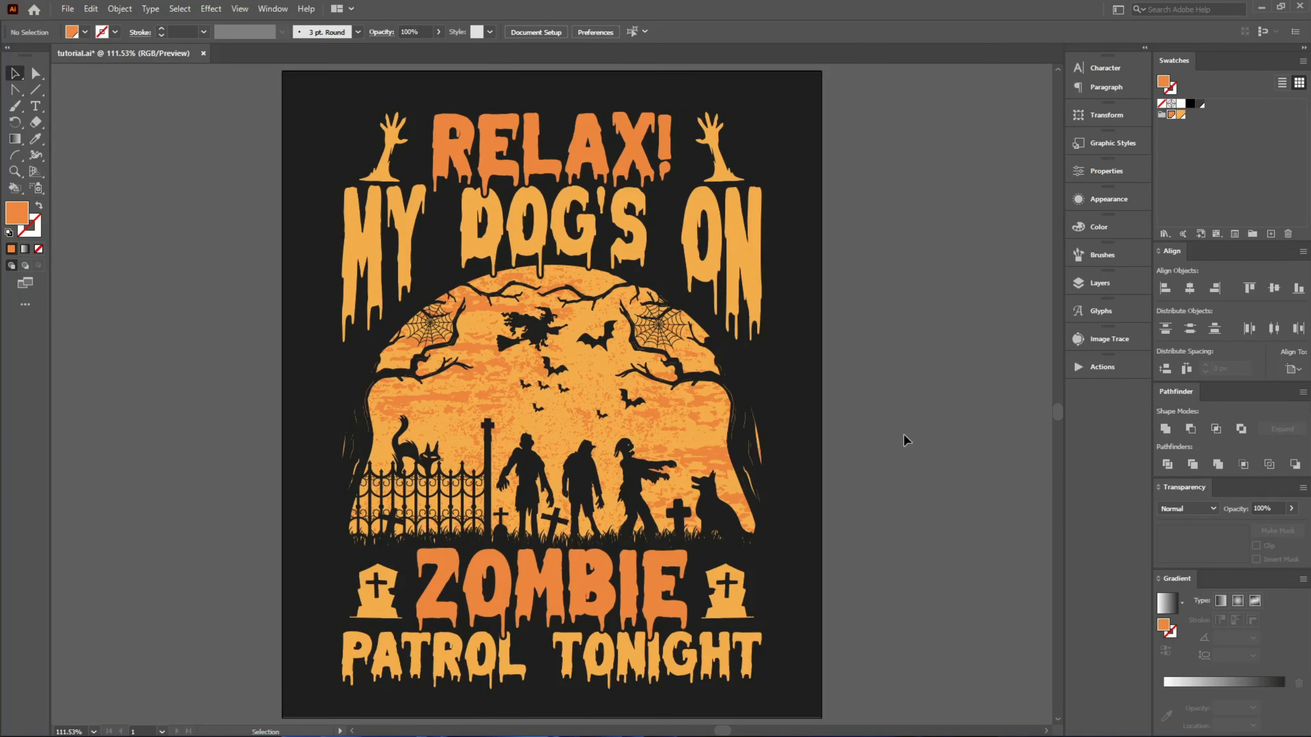